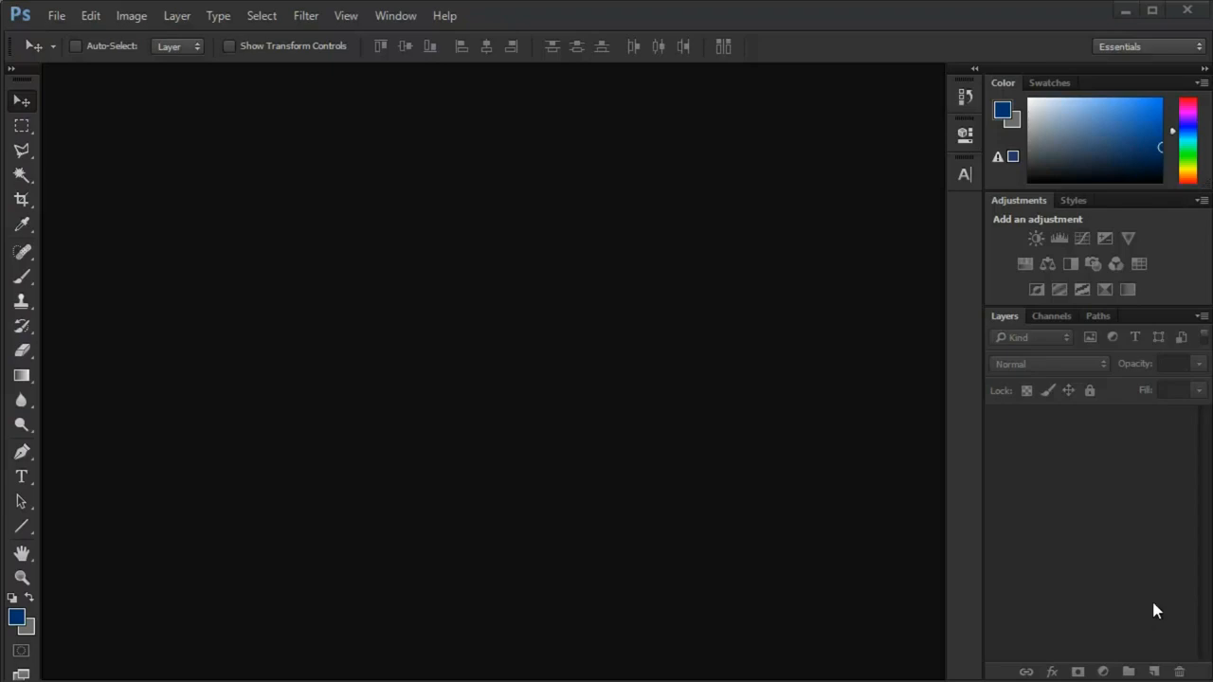
pyautogui.hotkey('ctrl', 'n')
pyautogui.write('Main')
pyautogui.press('Return')
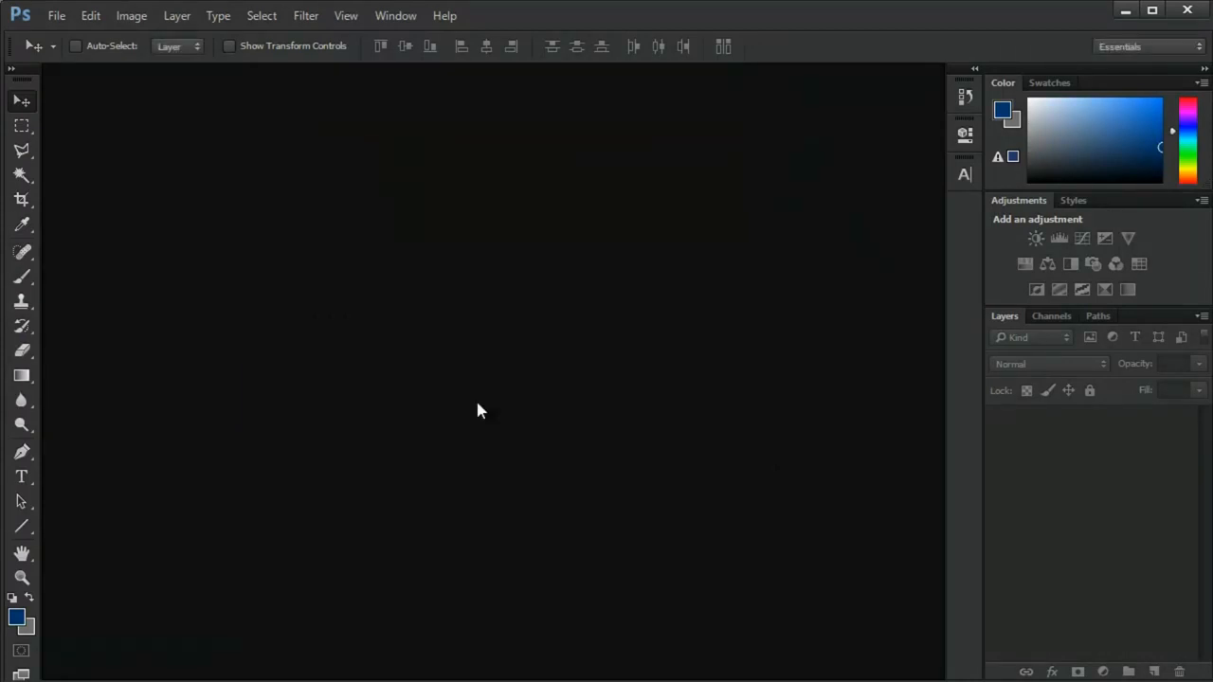
# - Bring in Actor.jpg from the file window and convert its locked background into a regular layer
pyautogui.hotkey('alt', 'Tab')
pyautogui.moveTo(886, 211); pyautogui.dragTo(330, 340)
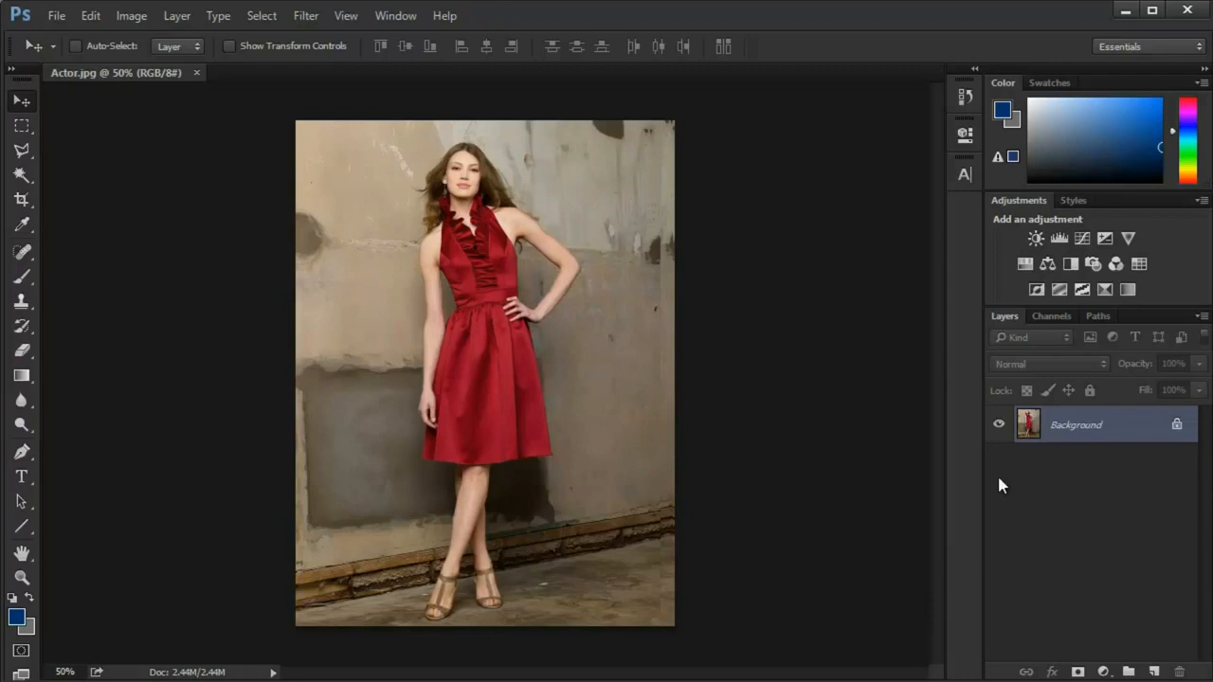
pyautogui.keyDown('alt'); pyautogui.doubleClick(1113, 426); pyautogui.keyUp('alt')
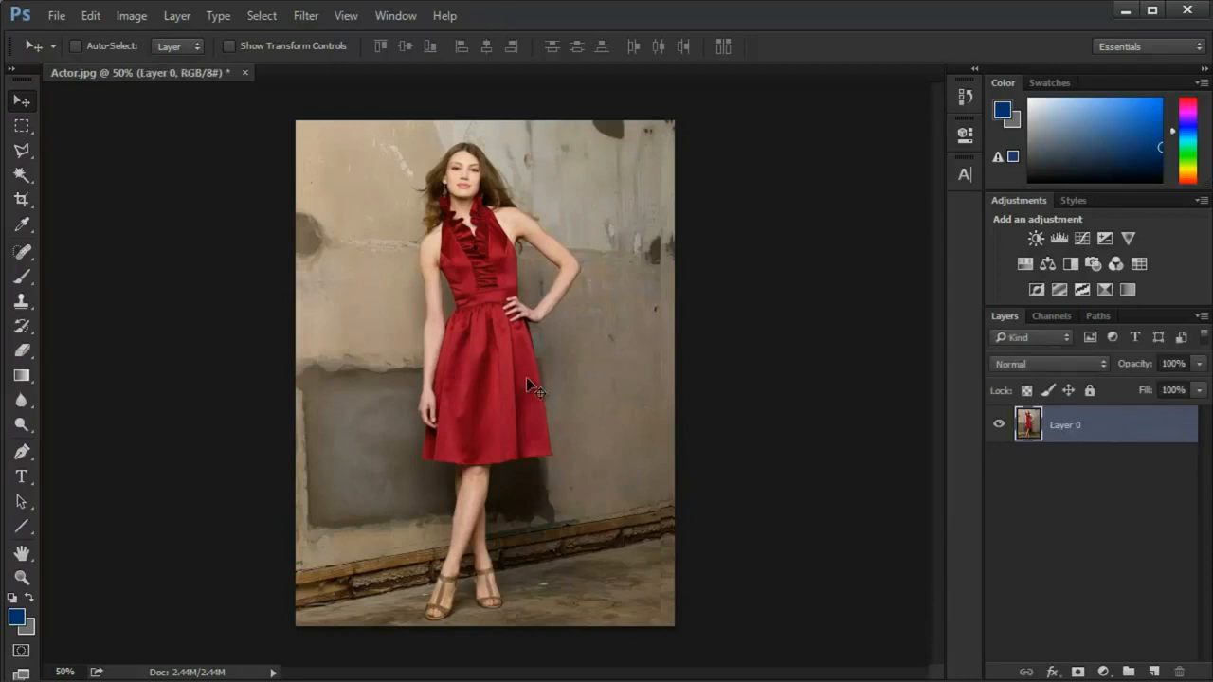
# - Add an empty layer with a red colour label, place it beneath the photo layer, and make the photo layer active
pyautogui.hotkey('ctrl', 'shift', 'n')
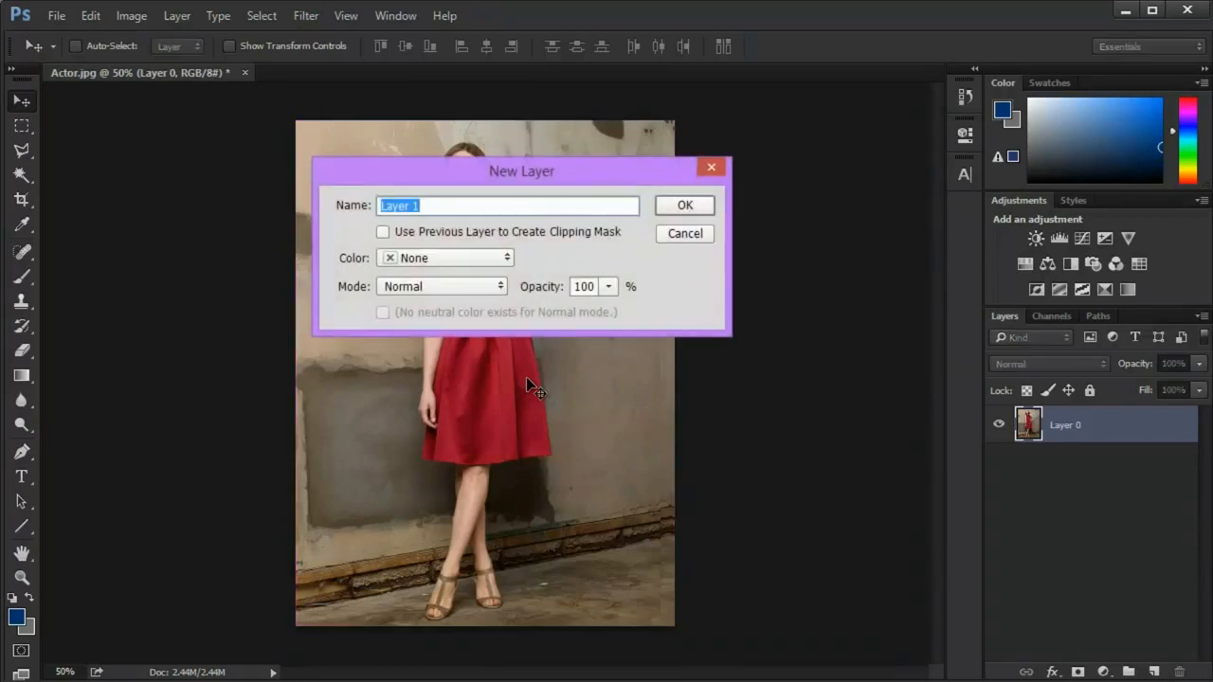
pyautogui.click(685, 234)
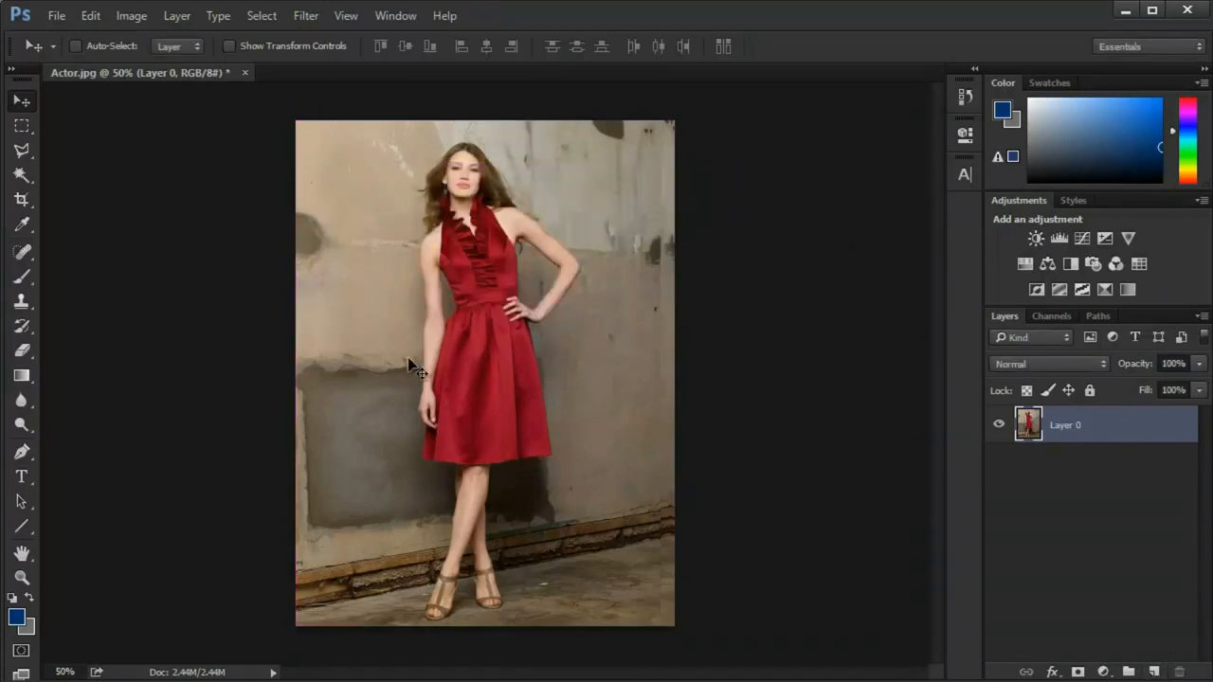
pyautogui.hotkey('ctrl', 'shift', 'n')
pyautogui.click(446, 252)
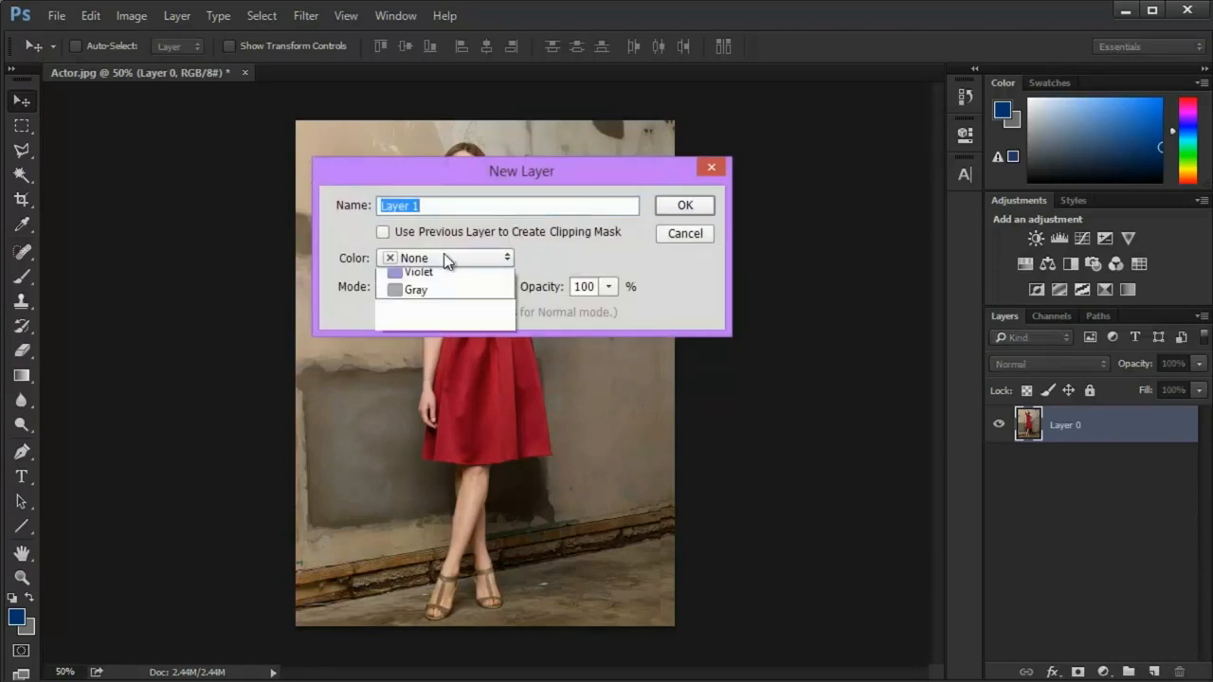
pyautogui.click(434, 312)
pyautogui.click(712, 208)
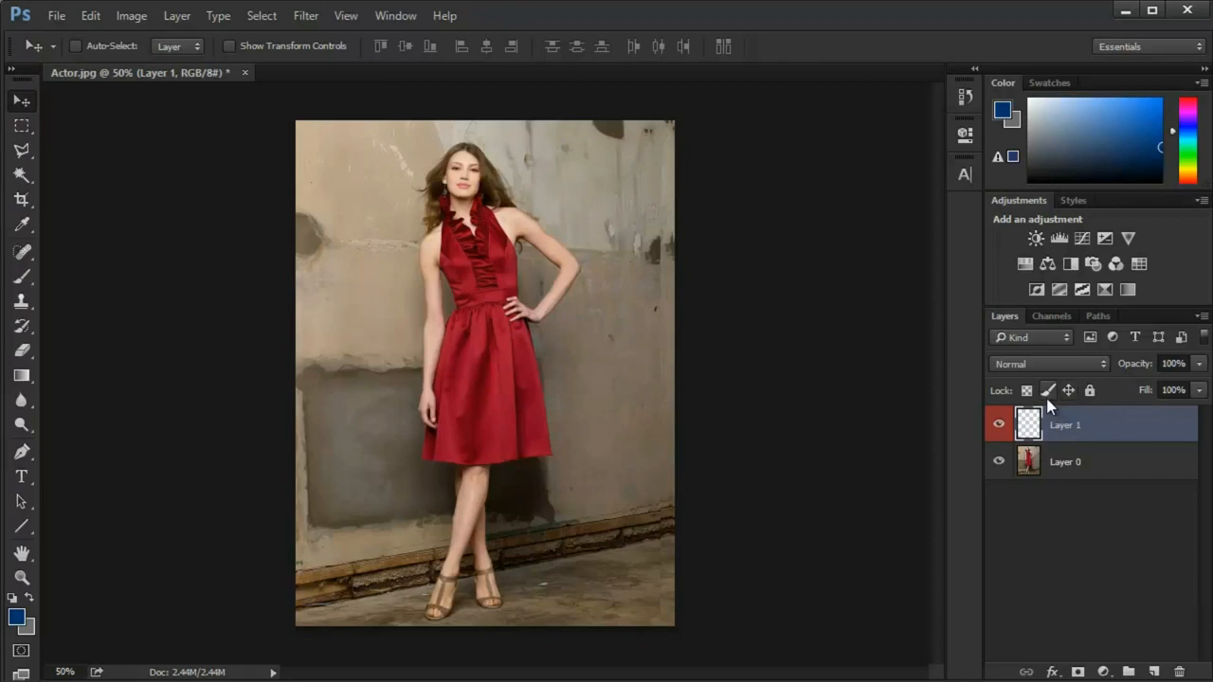
pyautogui.moveTo(1066, 443); pyautogui.dragTo(1079, 487)
pyautogui.click(1079, 428)
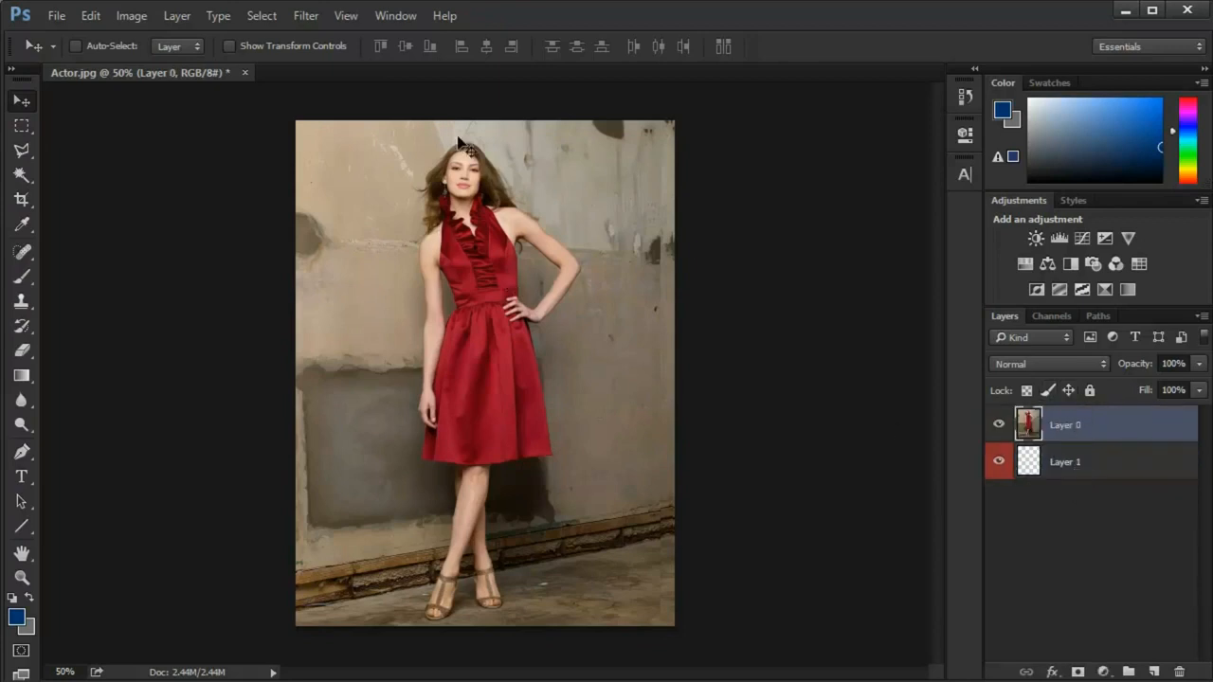
# - Show the transform controls, try shrinking the photo layer to about 67.5% width and 77% height, and cancel the transform
pyautogui.click(229, 47)
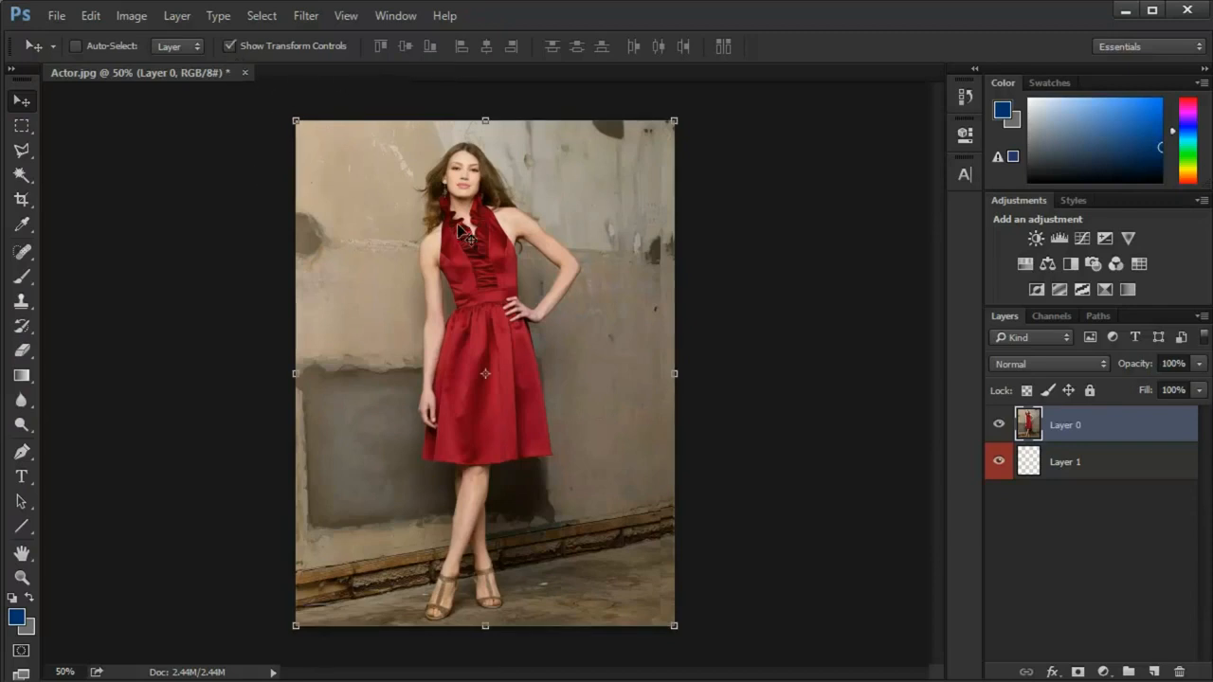
pyautogui.moveTo(484, 138)
pyautogui.mouseDown()
pyautogui.moveTo(479, 287)
pyautogui.moveTo(479, 133)
pyautogui.mouseUp()
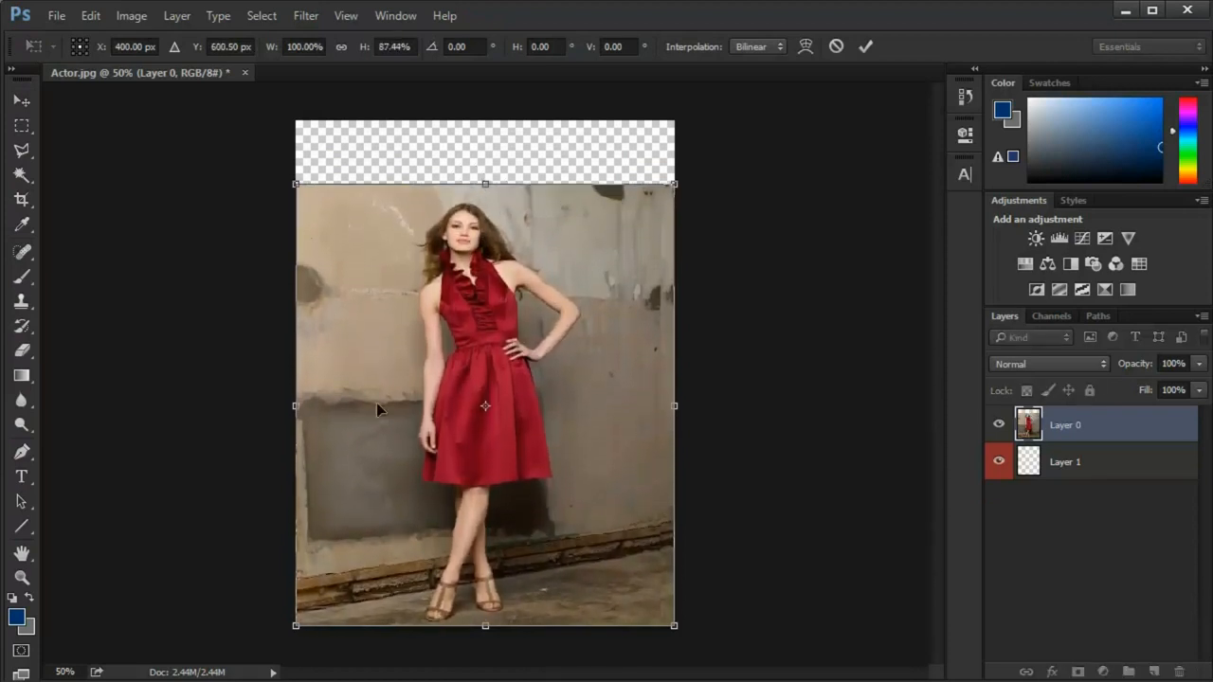
pyautogui.moveTo(294, 410); pyautogui.dragTo(350, 406)
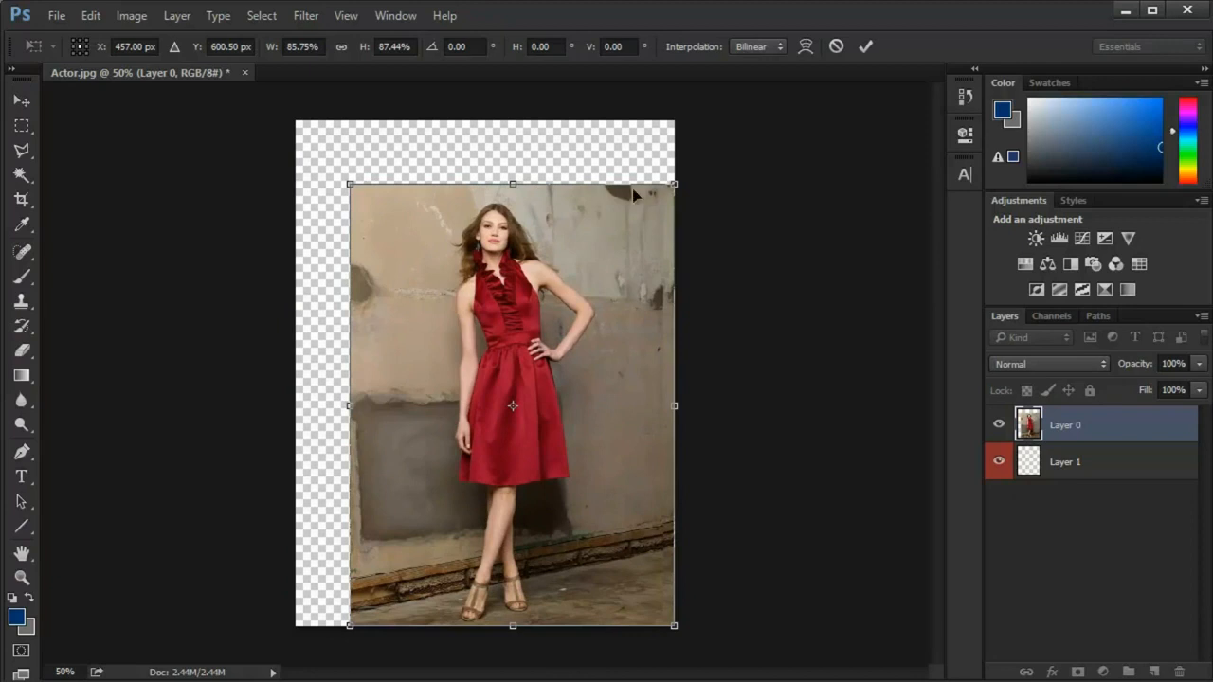
pyautogui.moveTo(673, 181); pyautogui.dragTo(605, 238)
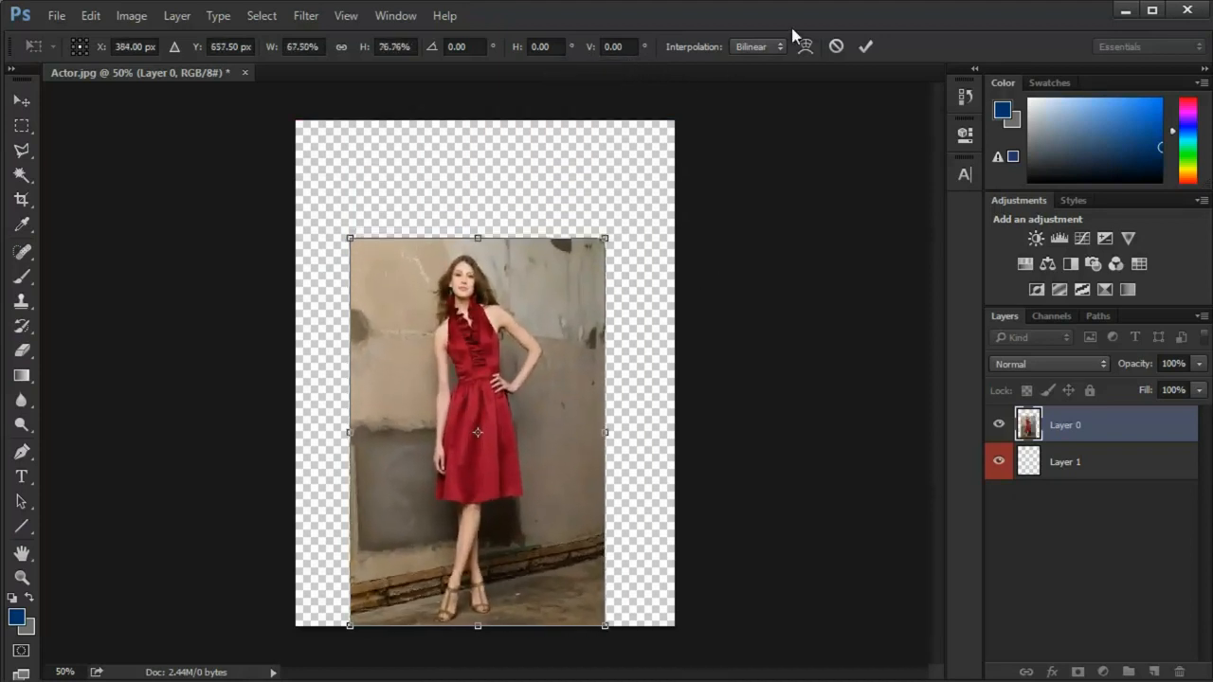
pyautogui.click(836, 44)
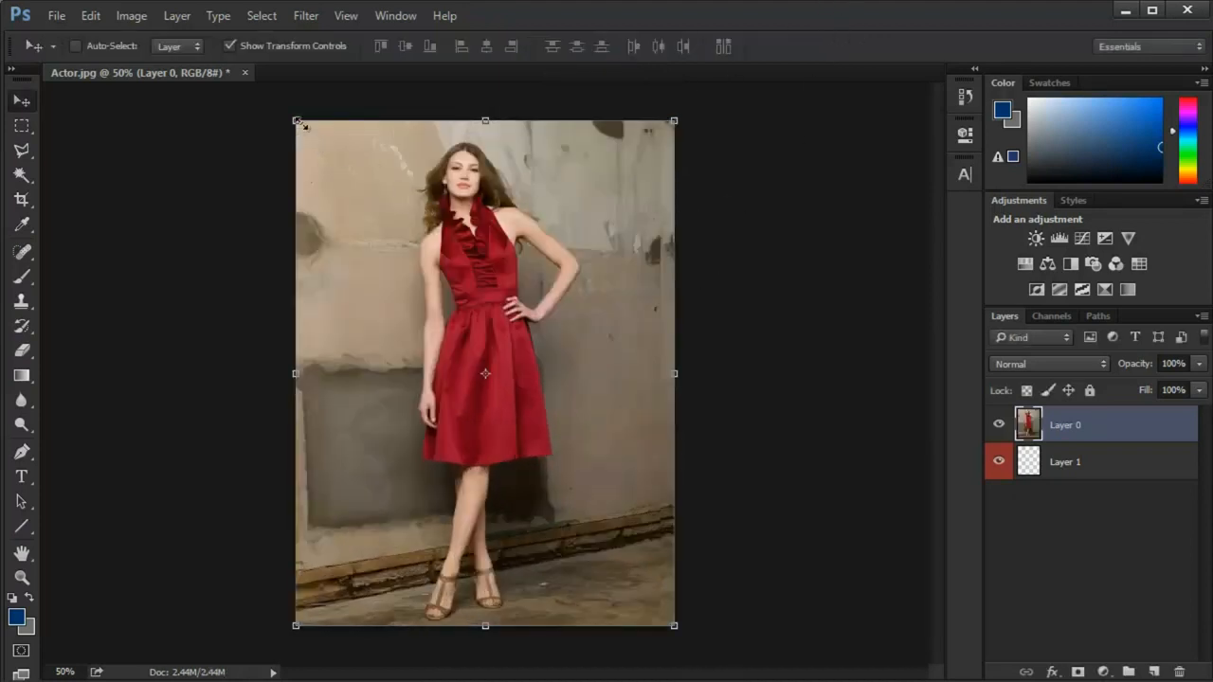
# - Try scaling the photo layer to about 85% from its upper-left corner, cancel it, and hide the transform controls
pyautogui.moveTo(294, 120); pyautogui.dragTo(354, 198)
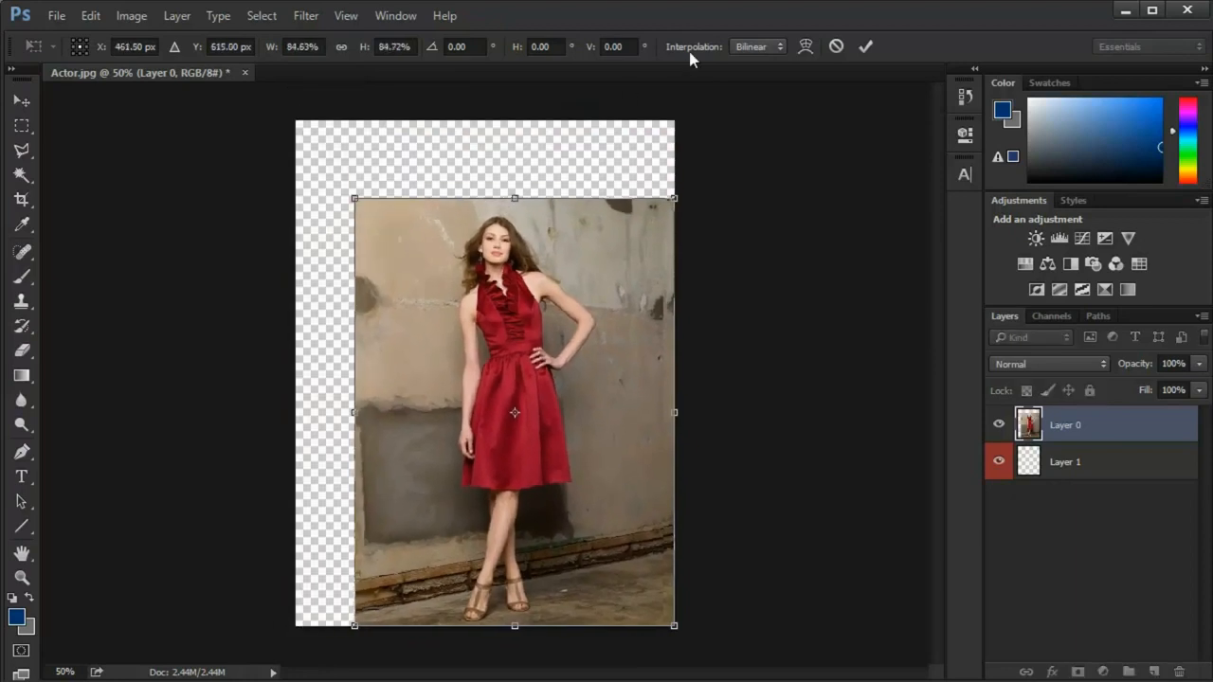
pyautogui.click(833, 47)
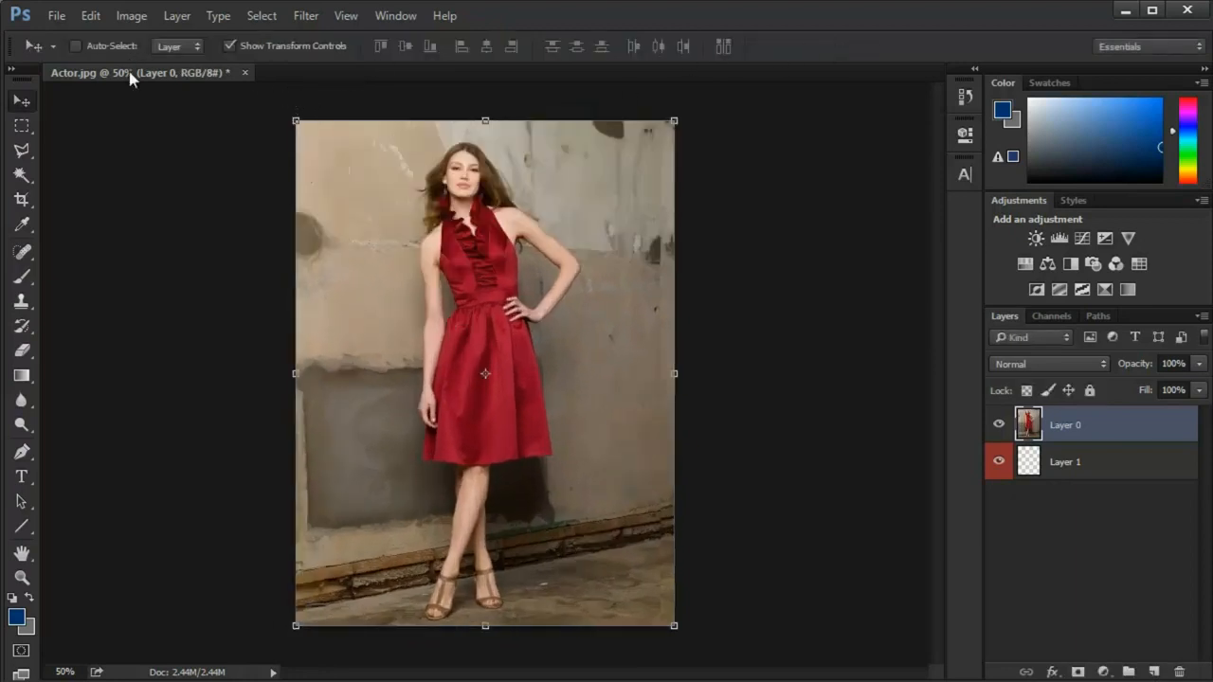
pyautogui.click(232, 48)
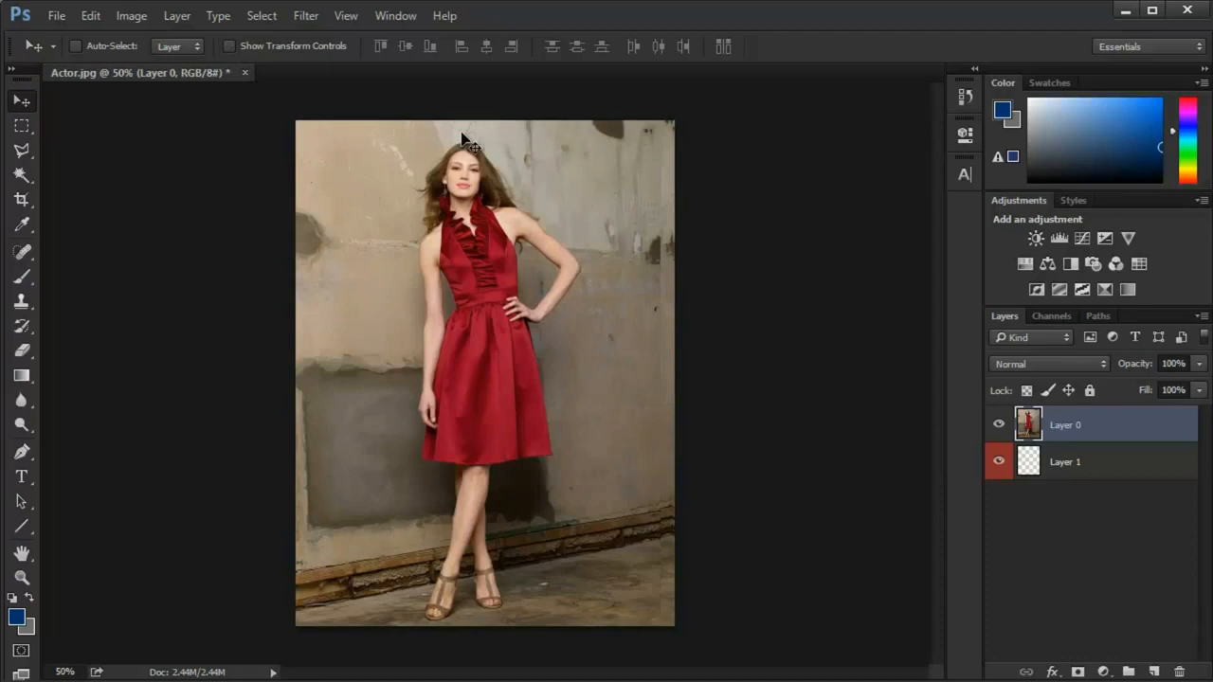
# - Free-transform the photo layer: scale it to about 69%, reposition it on the canvas, and rotate it freehand
pyautogui.moveTo(462, 131); pyautogui.dragTo(462, 132)
pyautogui.hotkey('ctrl', 't')
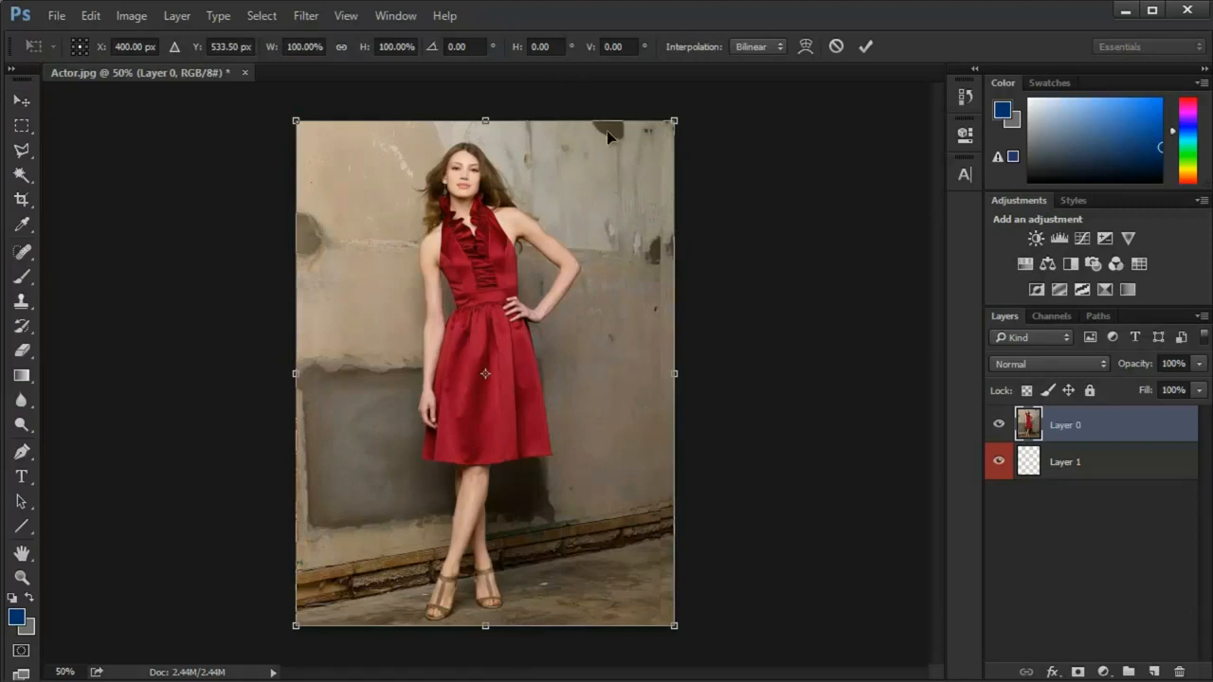
pyautogui.moveTo(296, 118); pyautogui.dragTo(414, 279)
pyautogui.moveTo(498, 341); pyautogui.dragTo(446, 265)
pyautogui.moveTo(639, 170); pyautogui.dragTo(398, 104)
# - Try exact rotation angles of 60 and 36 degrees on the photo layer
pyautogui.click(464, 46)
pyautogui.moveTo(683, 179); pyautogui.dragTo(329, 320)
pyautogui.moveTo(484, 47); pyautogui.dragTo(306, 43)
pyautogui.write('60')
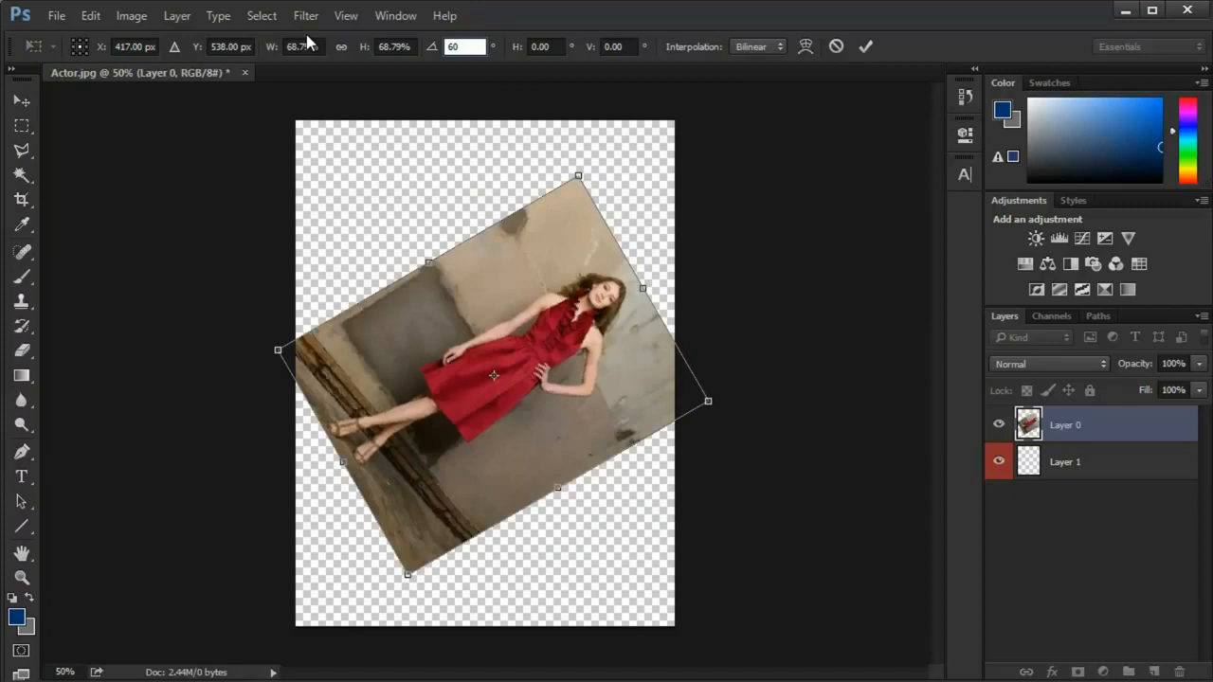
pyautogui.write('36')
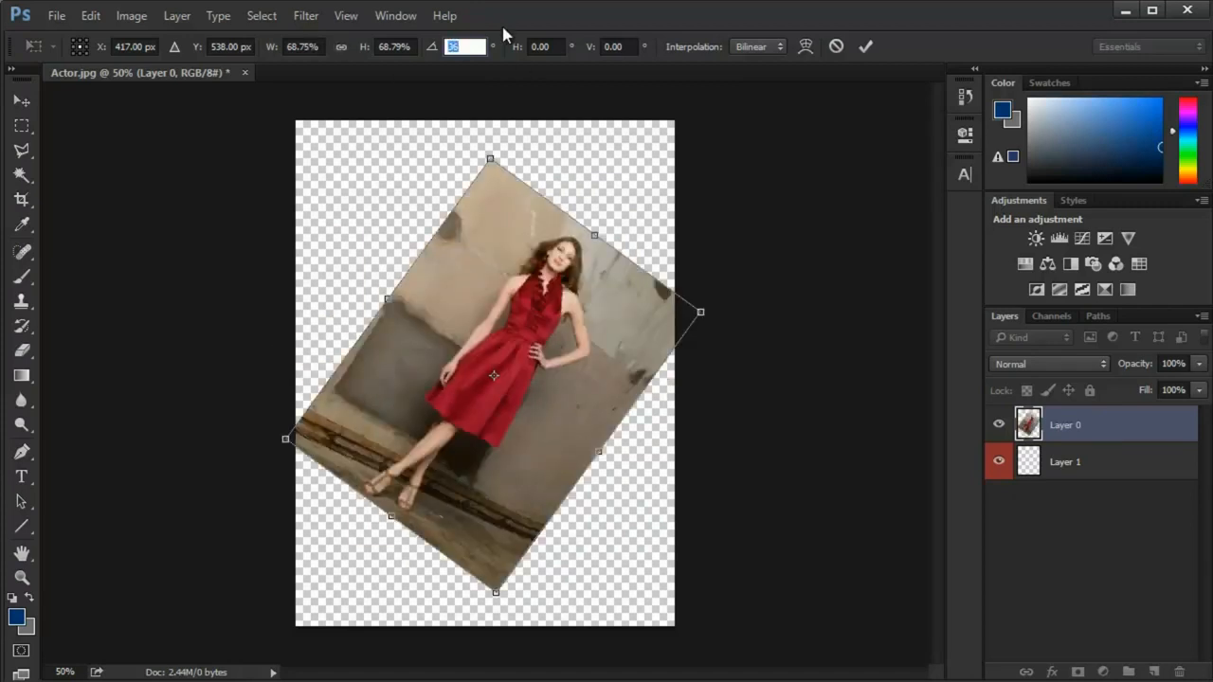
# - Rotate the photo layer freehand to about -9 degrees, and reset its rotation angle to 0
pyautogui.click(462, 266)
pyautogui.moveTo(518, 148); pyautogui.dragTo(370, 124)
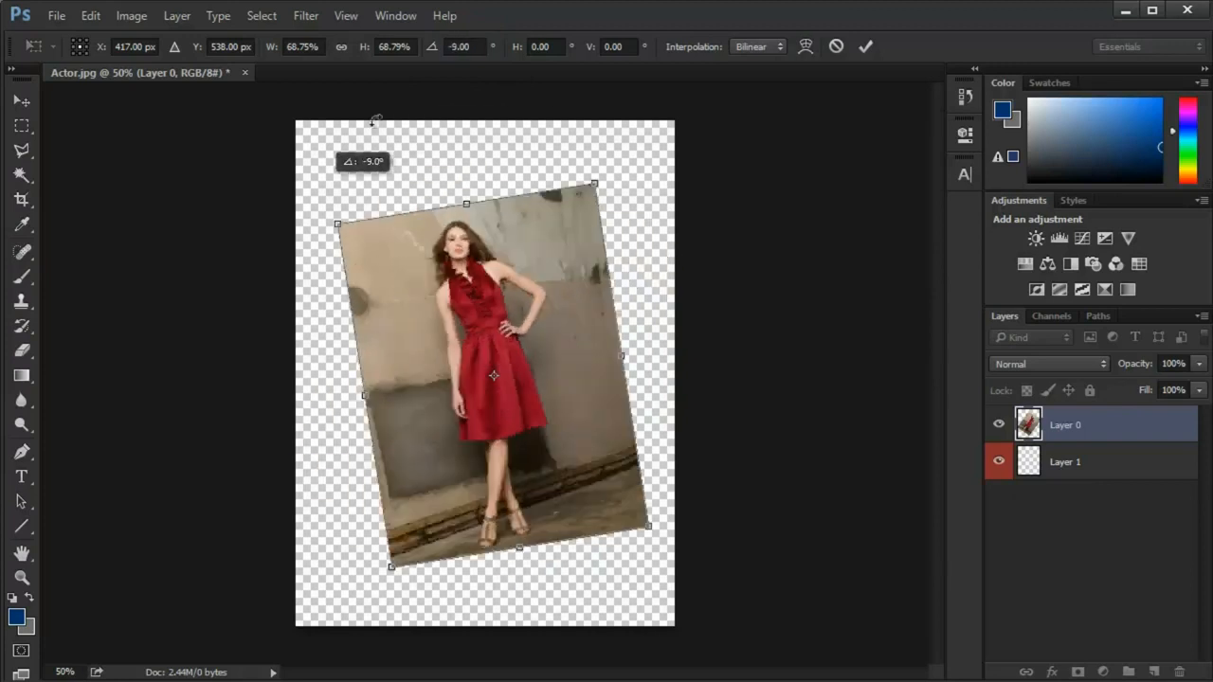
pyautogui.doubleClick(460, 48)
pyautogui.write('0')
pyautogui.press('Return')
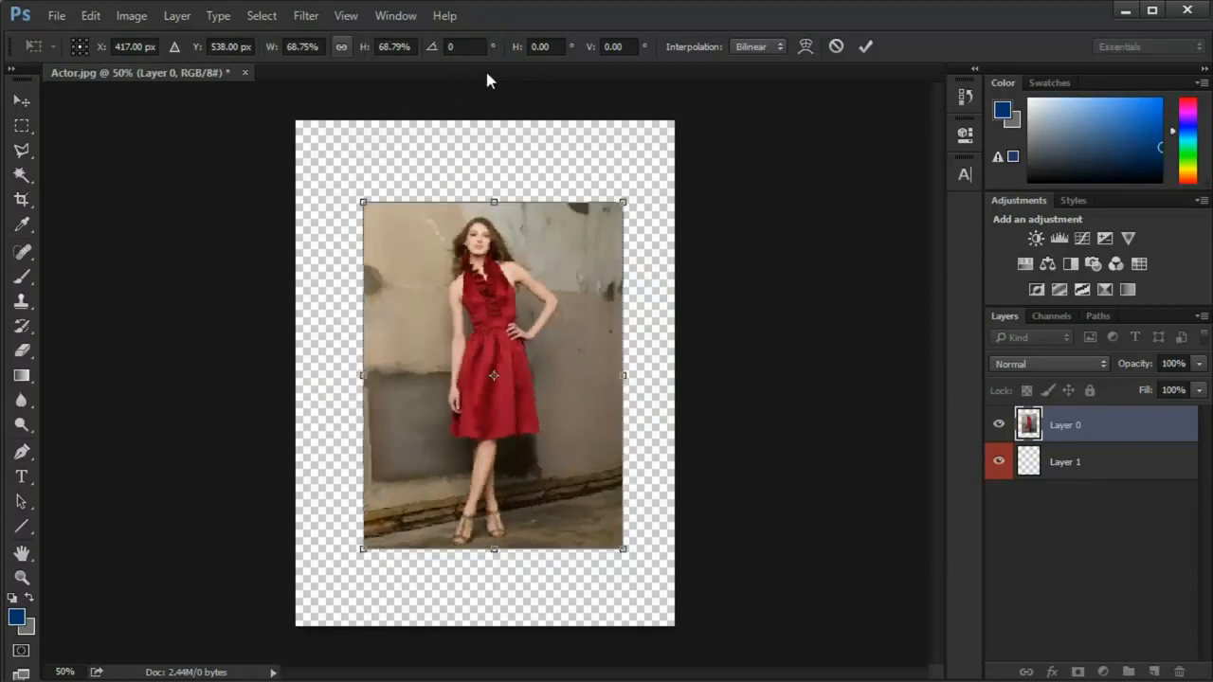
# - Stretch the photo layer sideways to about 60% width and move it up against the canvas's upper edge
pyautogui.moveTo(653, 209); pyautogui.dragTo(533, 572)
pyautogui.moveTo(566, 449); pyautogui.dragTo(566, 449)
pyautogui.moveTo(778, 429); pyautogui.dragTo(376, 227)
pyautogui.moveTo(383, 379); pyautogui.dragTo(860, 375)
pyautogui.moveTo(692, 365); pyautogui.dragTo(844, 361)
pyautogui.moveTo(707, 303); pyautogui.dragTo(462, 238)
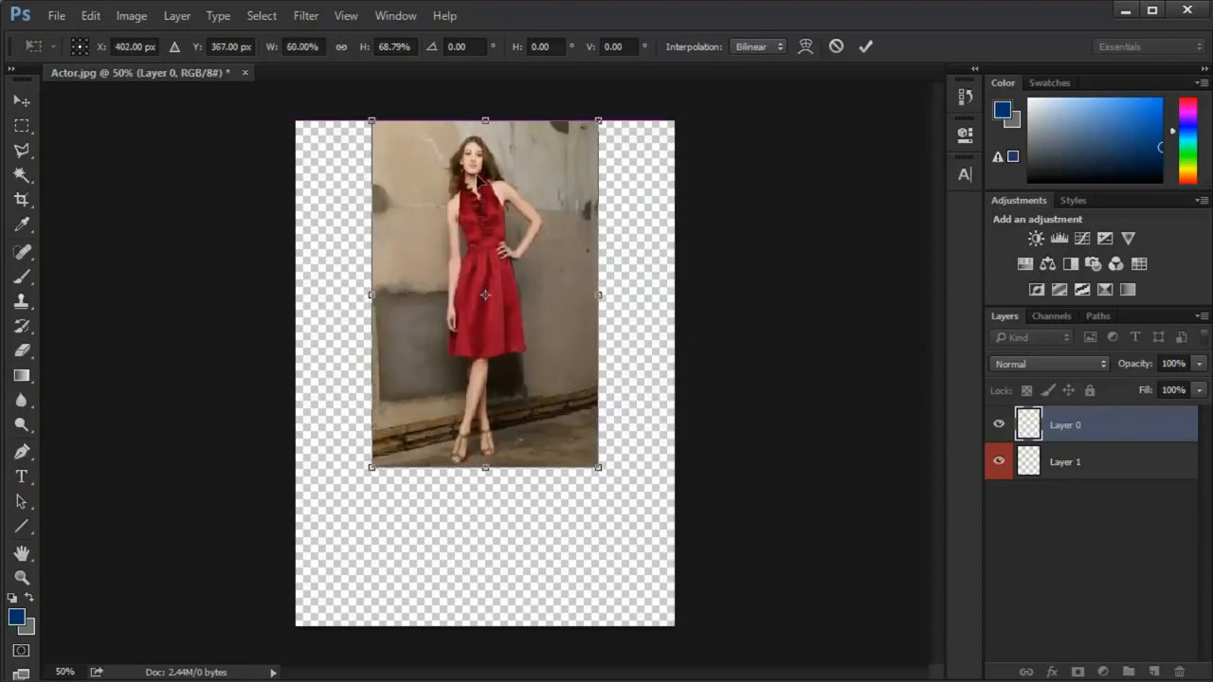
# - Try flipping the photo layer vertically by pulling its upper edge past the lower one, and cancel the transform
pyautogui.moveTo(485, 120); pyautogui.dragTo(457, 654)
pyautogui.moveTo(453, 512); pyautogui.dragTo(457, 263)
pyautogui.moveTo(489, 217); pyautogui.dragTo(489, 614)
pyautogui.moveTo(441, 489); pyautogui.dragTo(452, 331)
pyautogui.press('Escape')
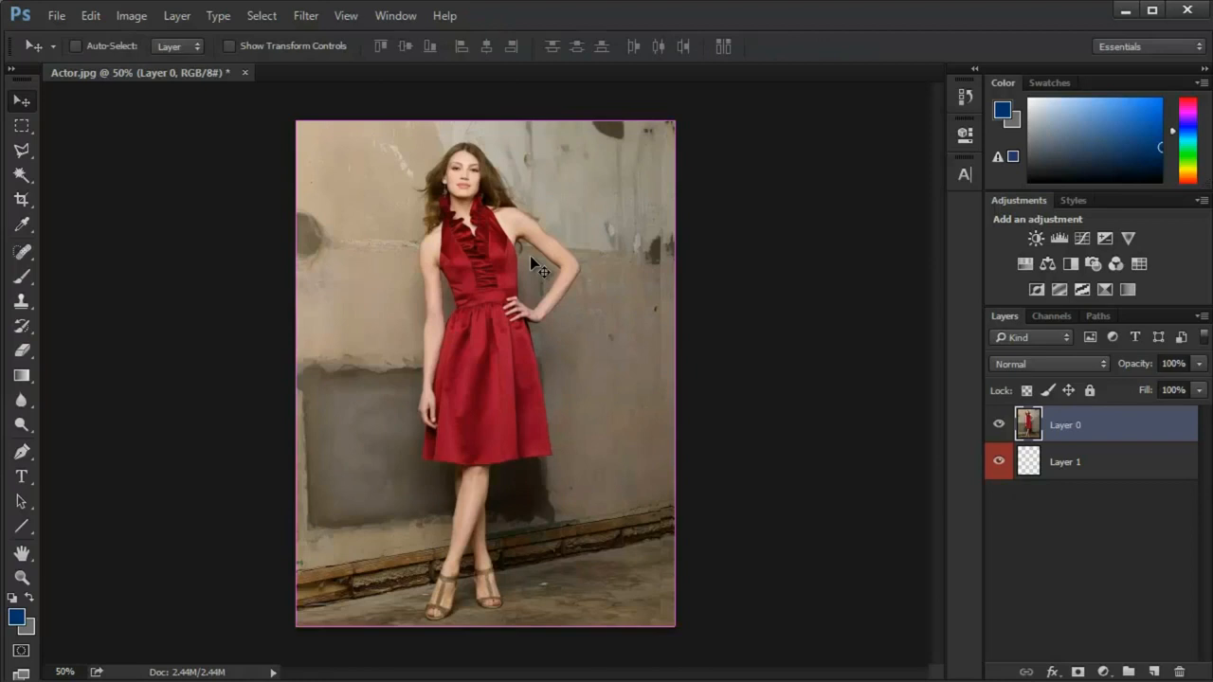
# - Try scaling the photo layer to about 69% height and stretching it to about 123% width, and cancel the transform
pyautogui.hotkey('ctrl', 't')
pyautogui.moveTo(297, 121); pyautogui.dragTo(411, 279)
pyautogui.moveTo(447, 396); pyautogui.dragTo(410, 272)
pyautogui.moveTo(373, 327); pyautogui.dragTo(168, 333)
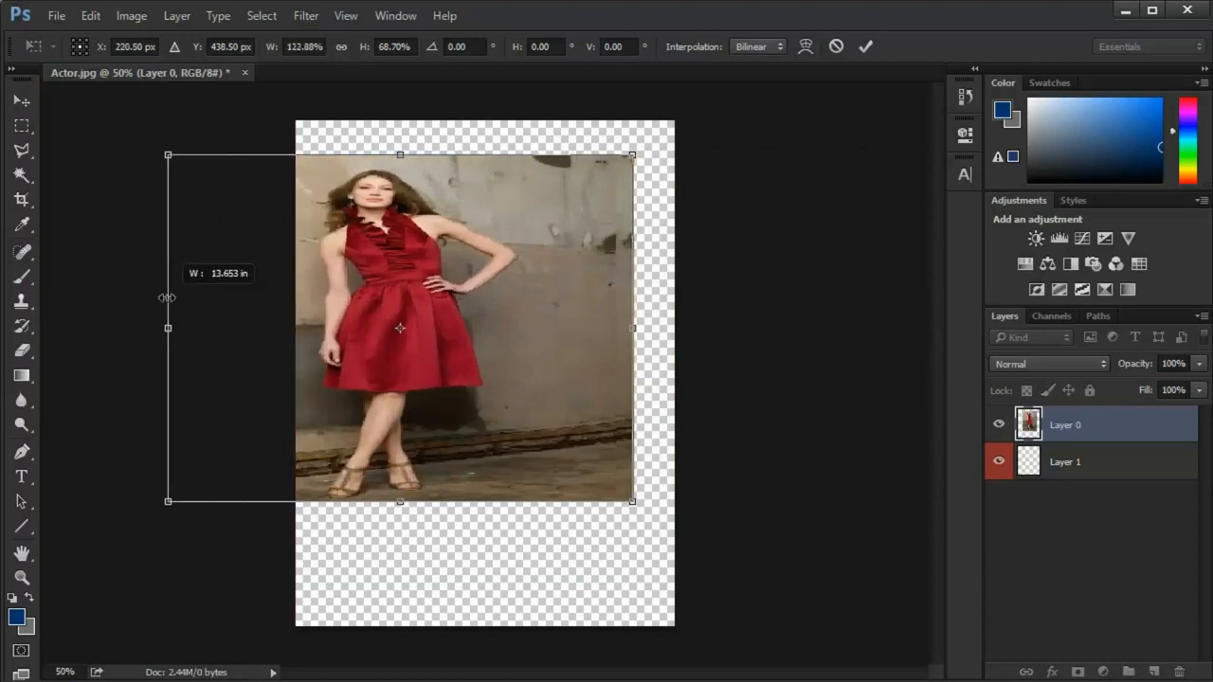
pyautogui.press('Escape')
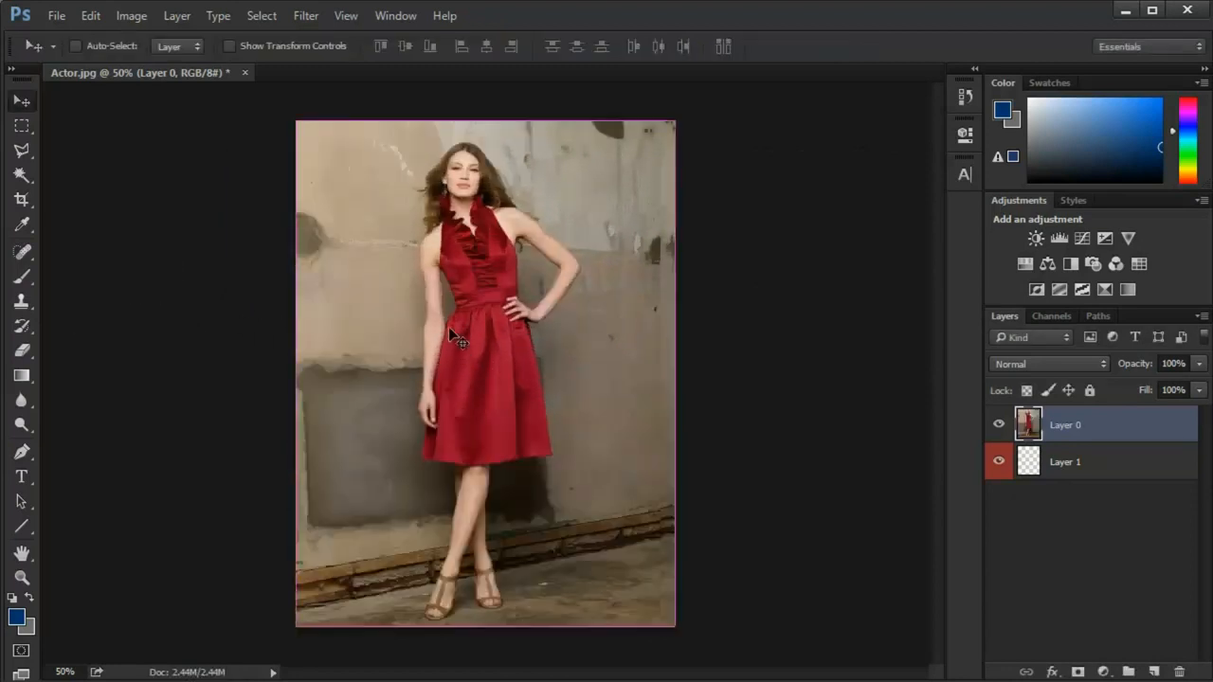
# - Scale the photo layer down to about 65% with Free Transform and mirror it horizontally with a width of -65%
pyautogui.hotkey('ctrl', 't')
pyautogui.moveTo(302, 140); pyautogui.dragTo(393, 186)
pyautogui.moveTo(286, 46); pyautogui.dragTo(327, 46)
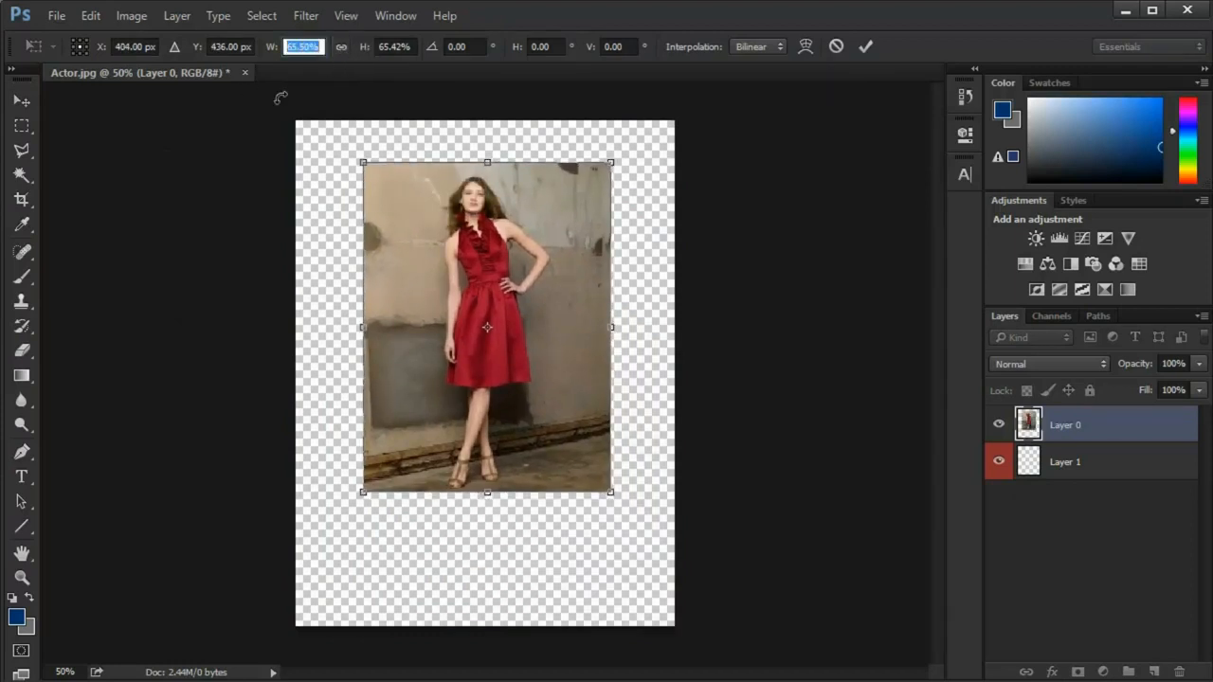
pyautogui.write('65')
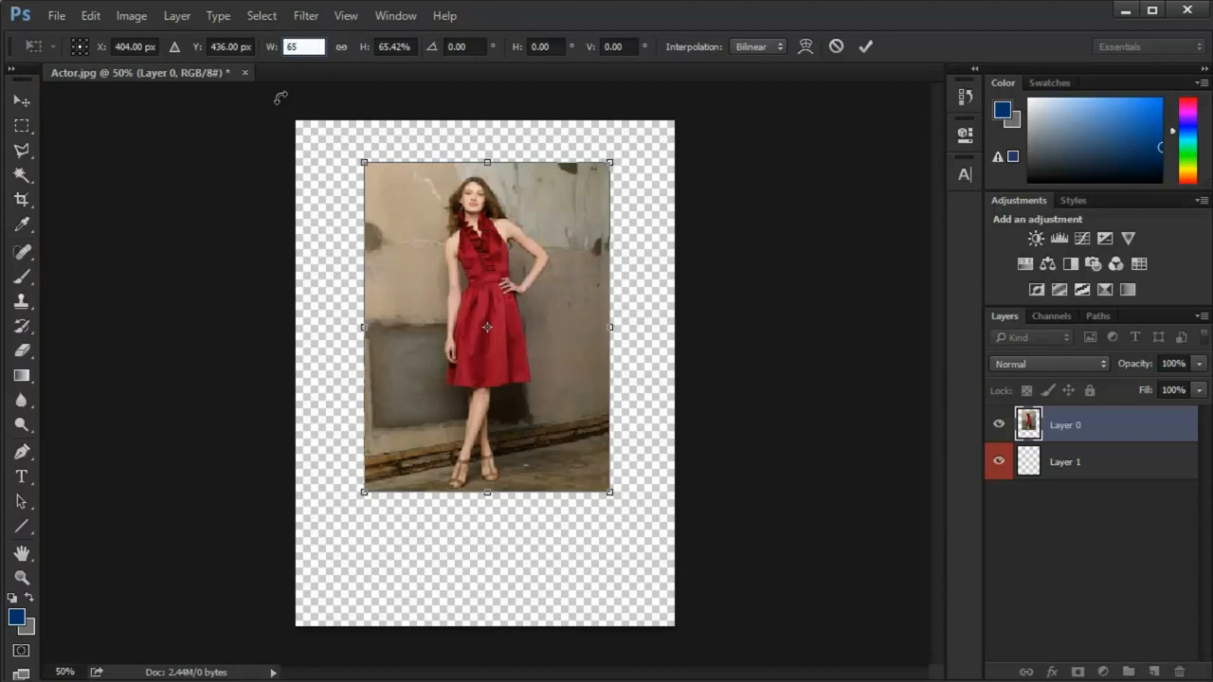
pyautogui.write('-65')
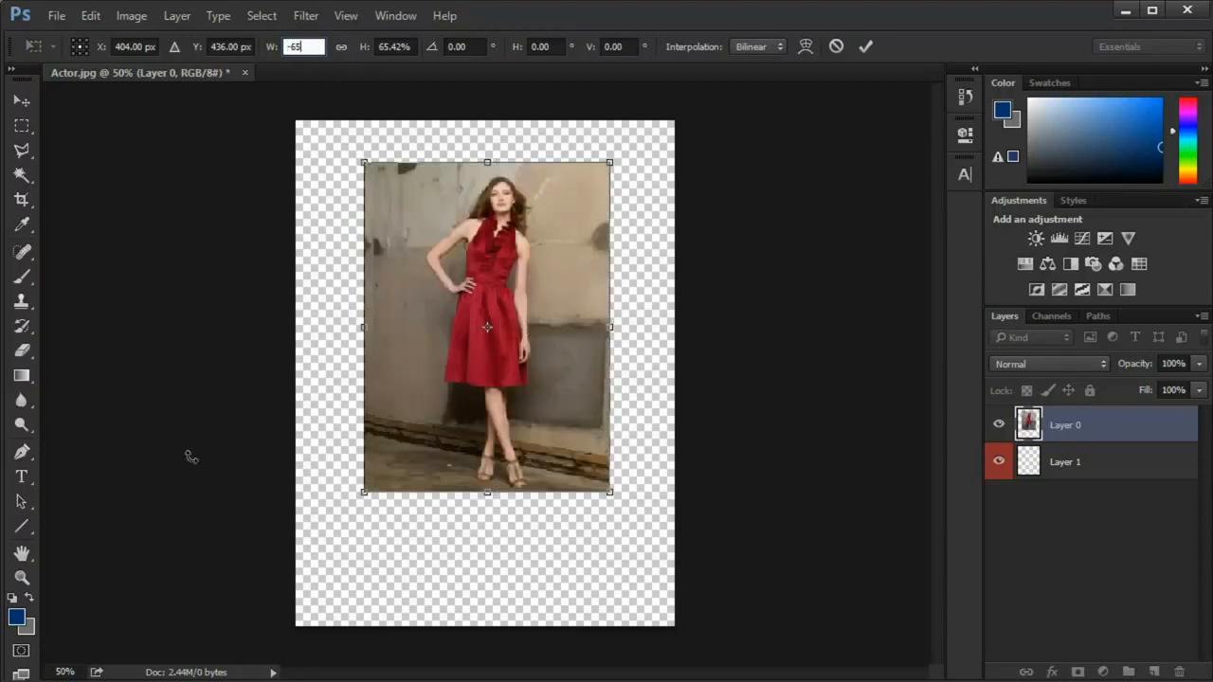
pyautogui.press('Return')
# - Flip the photo layer vertically with a height of -65%, and cancel the whole transform
pyautogui.press('Tab')
pyautogui.write('-65')
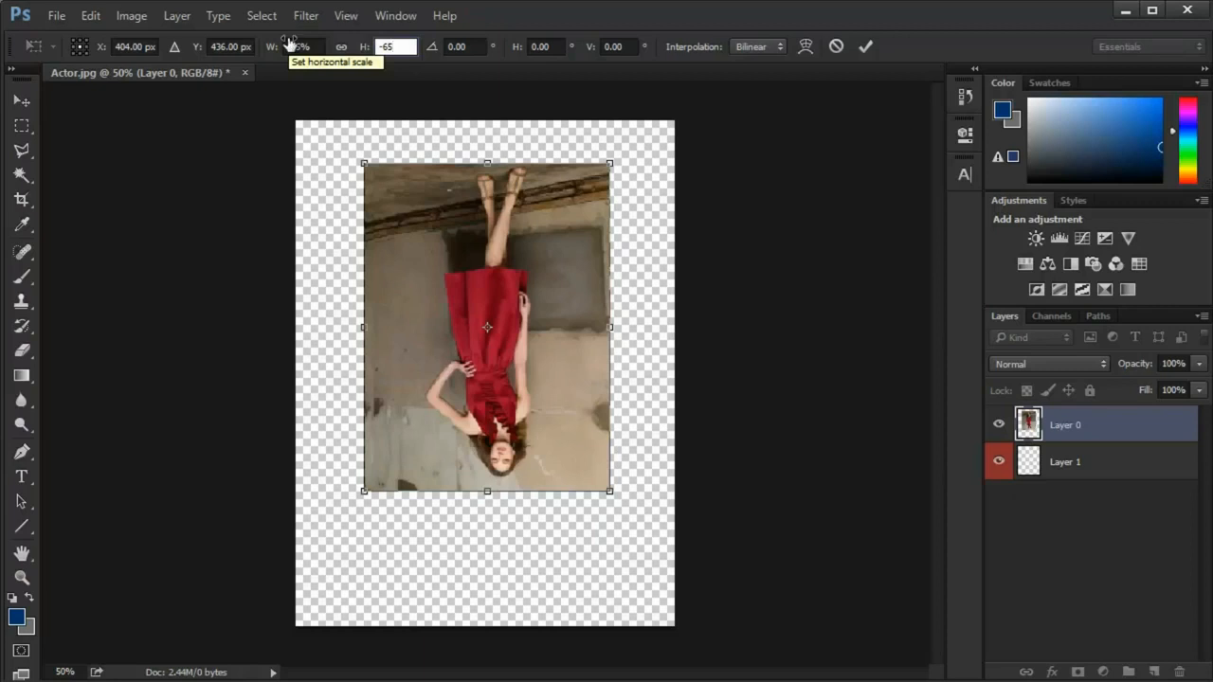
pyautogui.press('Return')
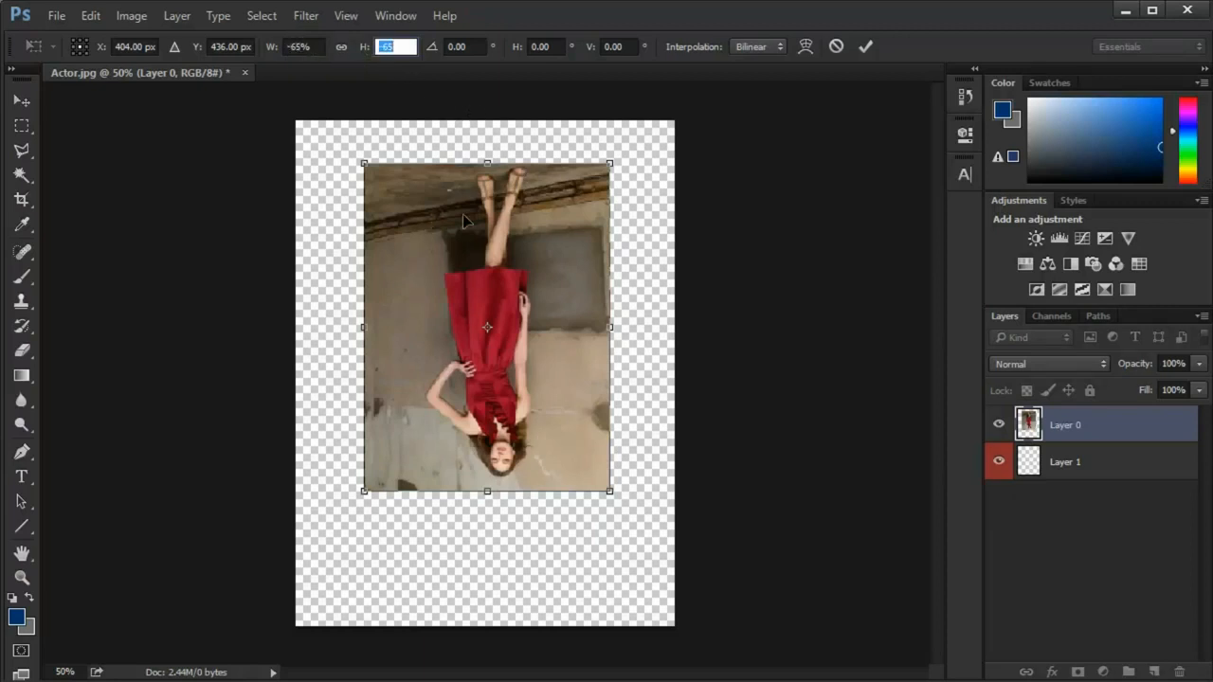
pyautogui.press('Escape')
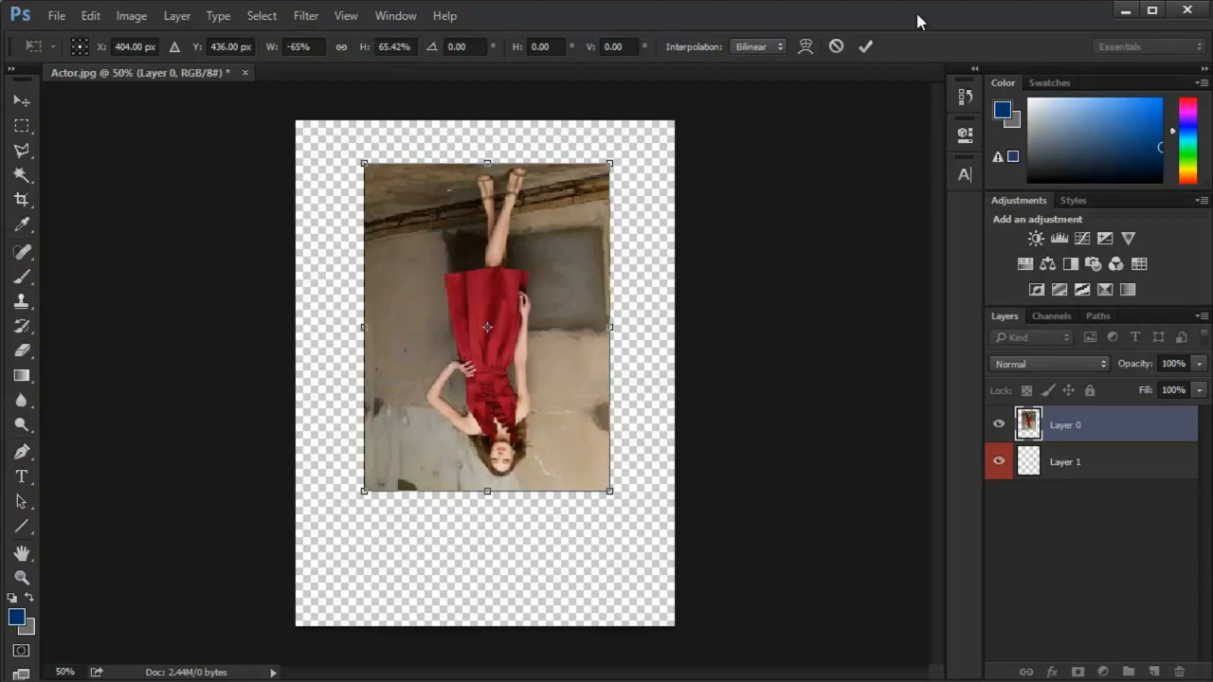
pyautogui.click(835, 46)
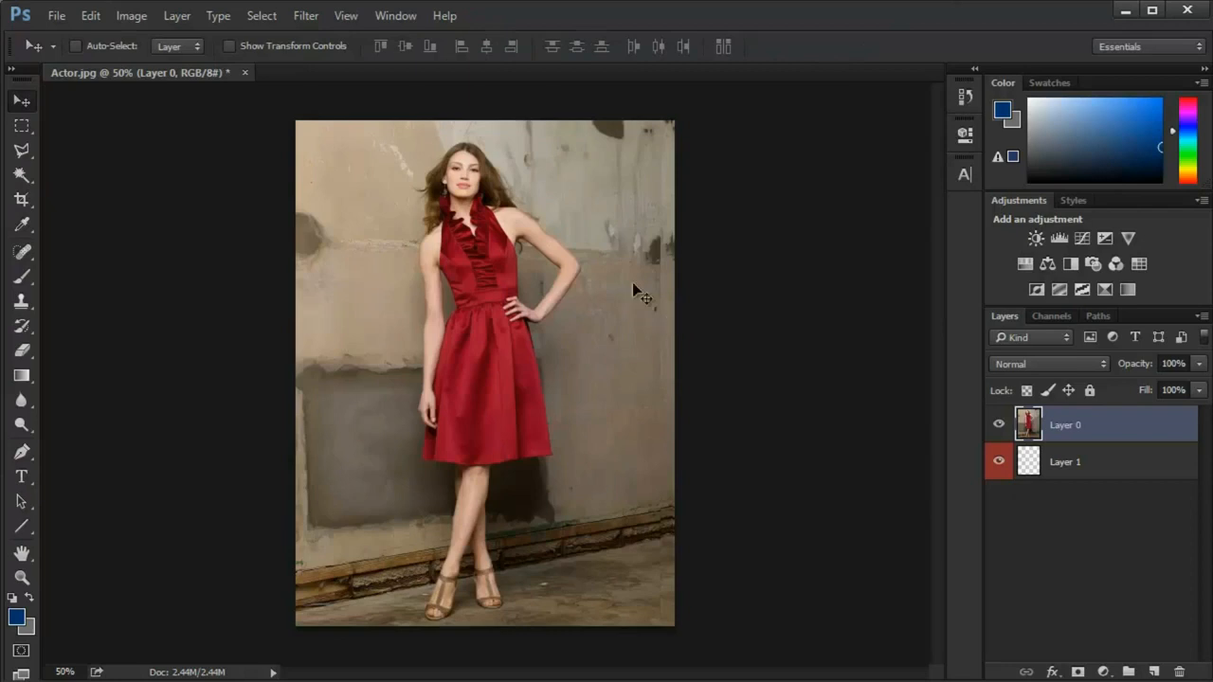
# - Rotate the entire image canvas by 180°
pyautogui.click(137, 17)
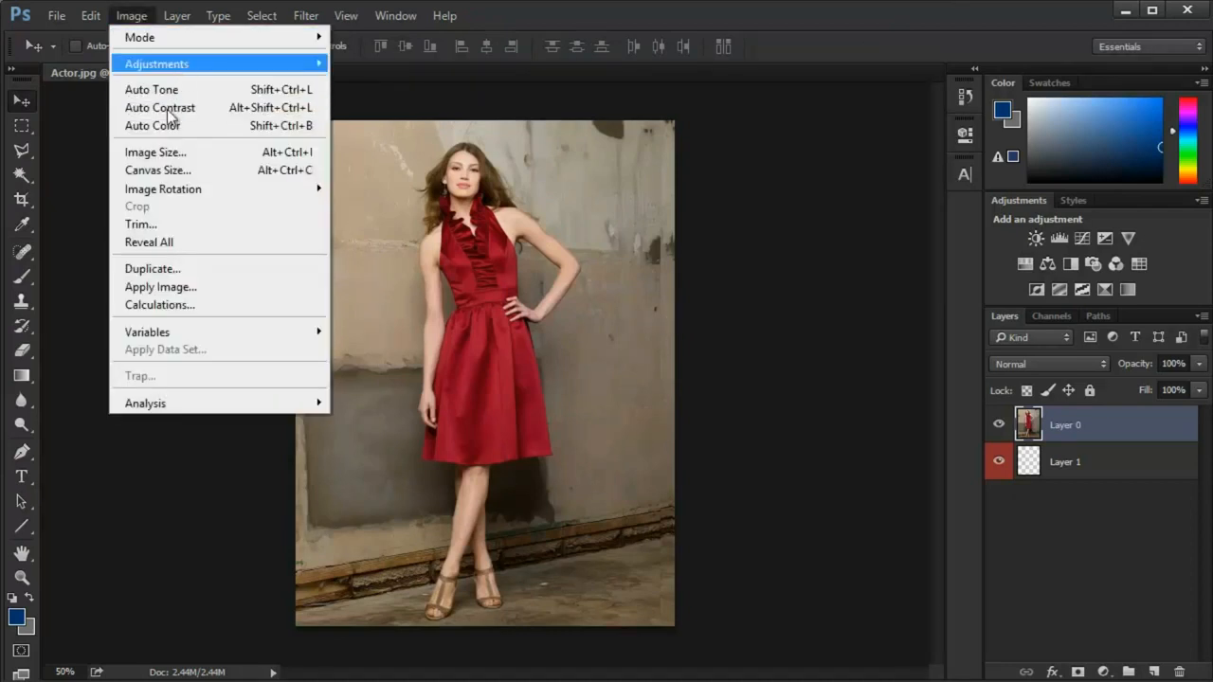
pyautogui.moveTo(171, 192)
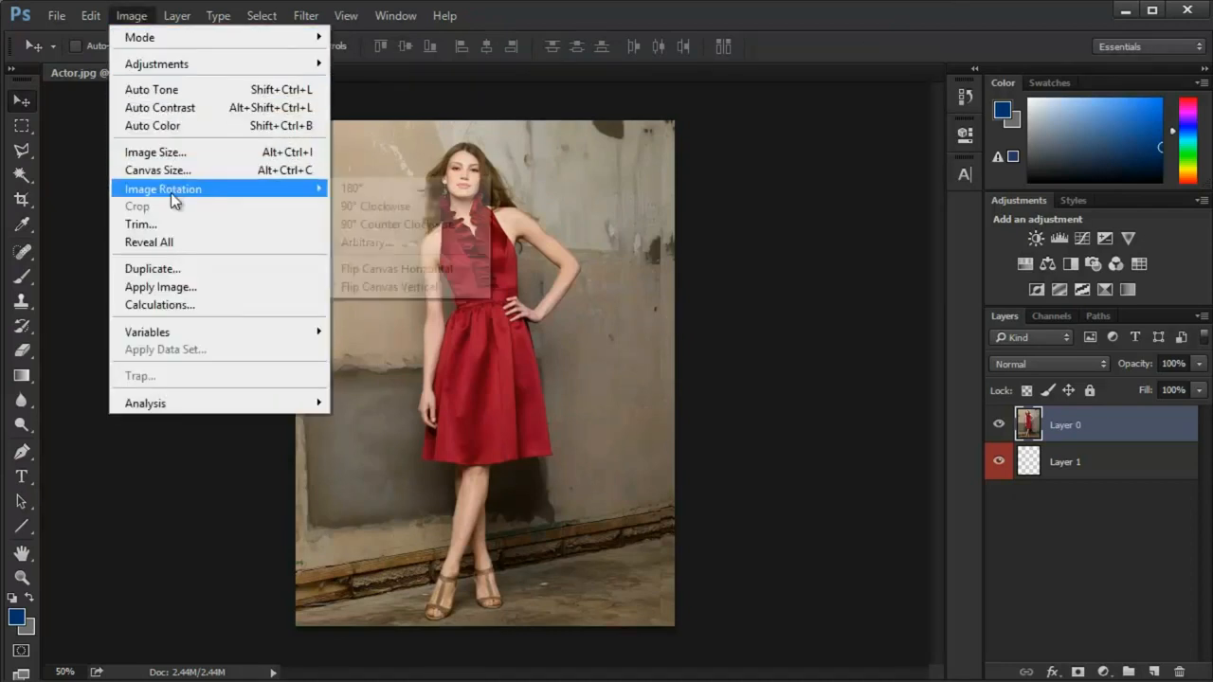
pyautogui.click(352, 190)
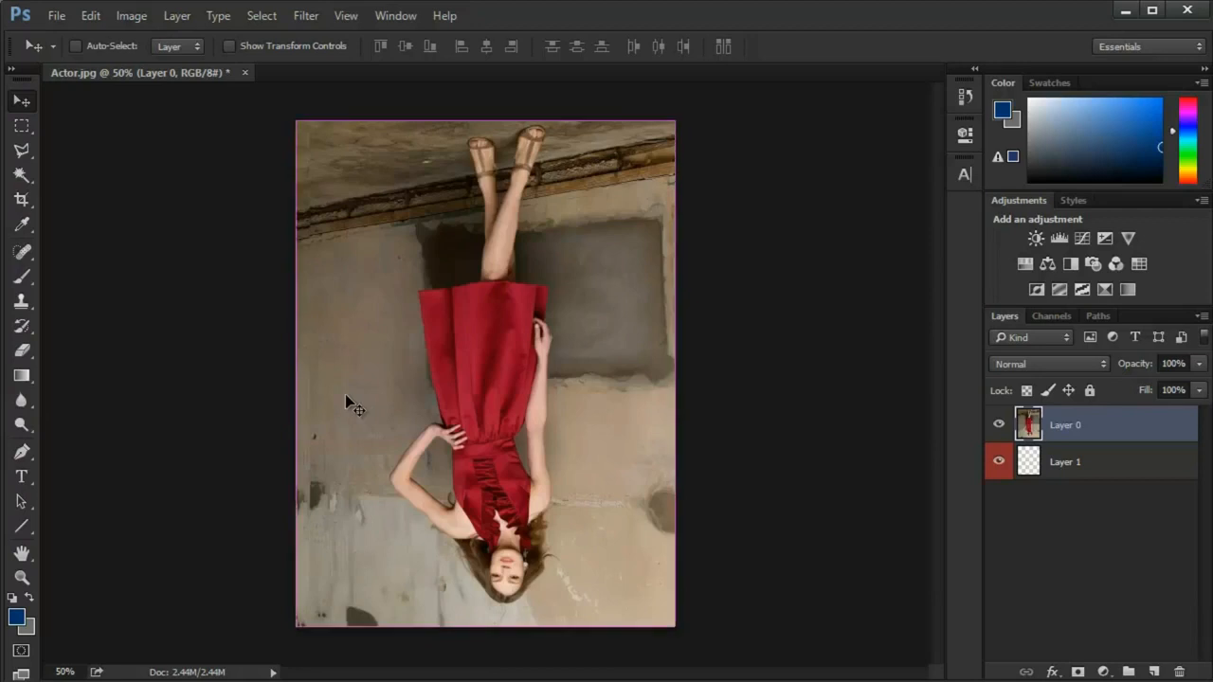
# - Undo the 180° canvas rotation, and try rotating the canvas 90° counter clockwise before undoing that too
pyautogui.hotkey('ctrl', 'z')
pyautogui.click(138, 21)
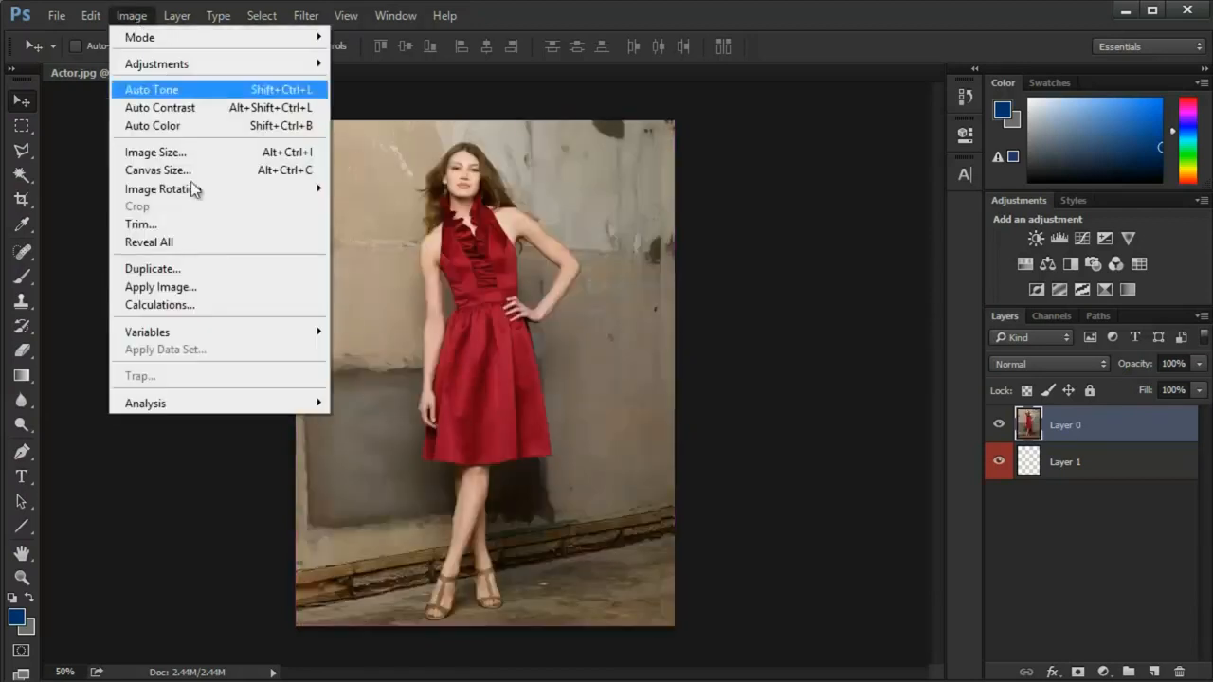
pyautogui.moveTo(271, 194)
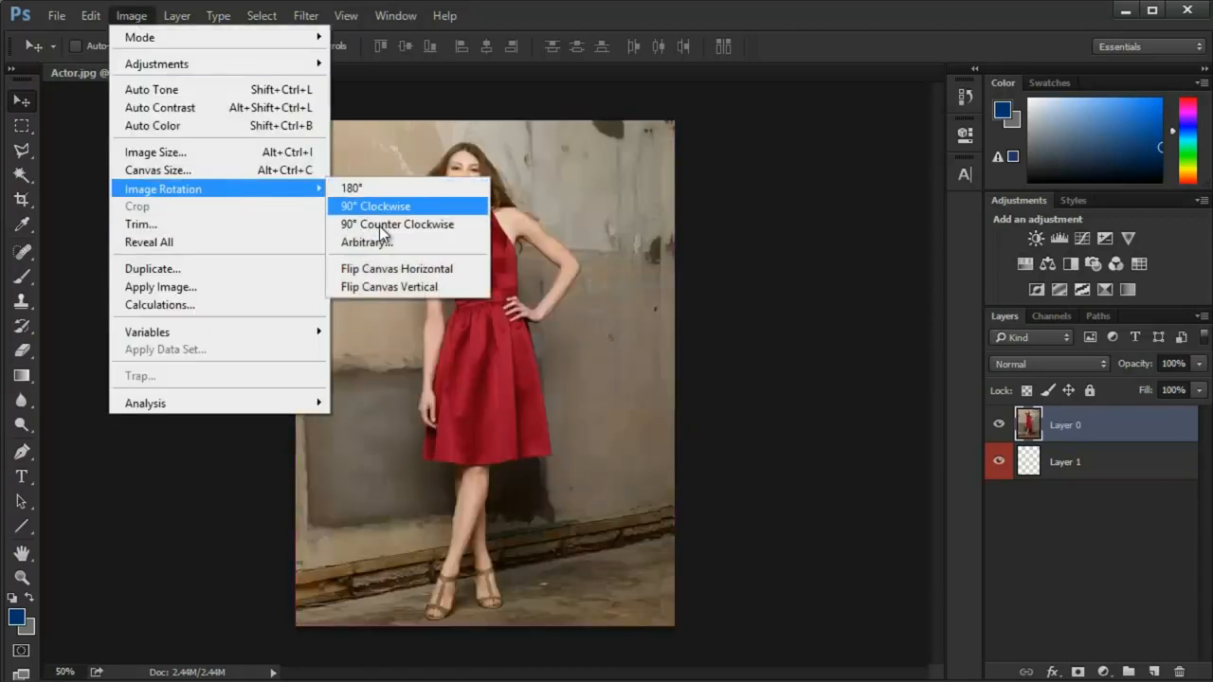
pyautogui.click(380, 227)
pyautogui.hotkey('ctrl', 'z')
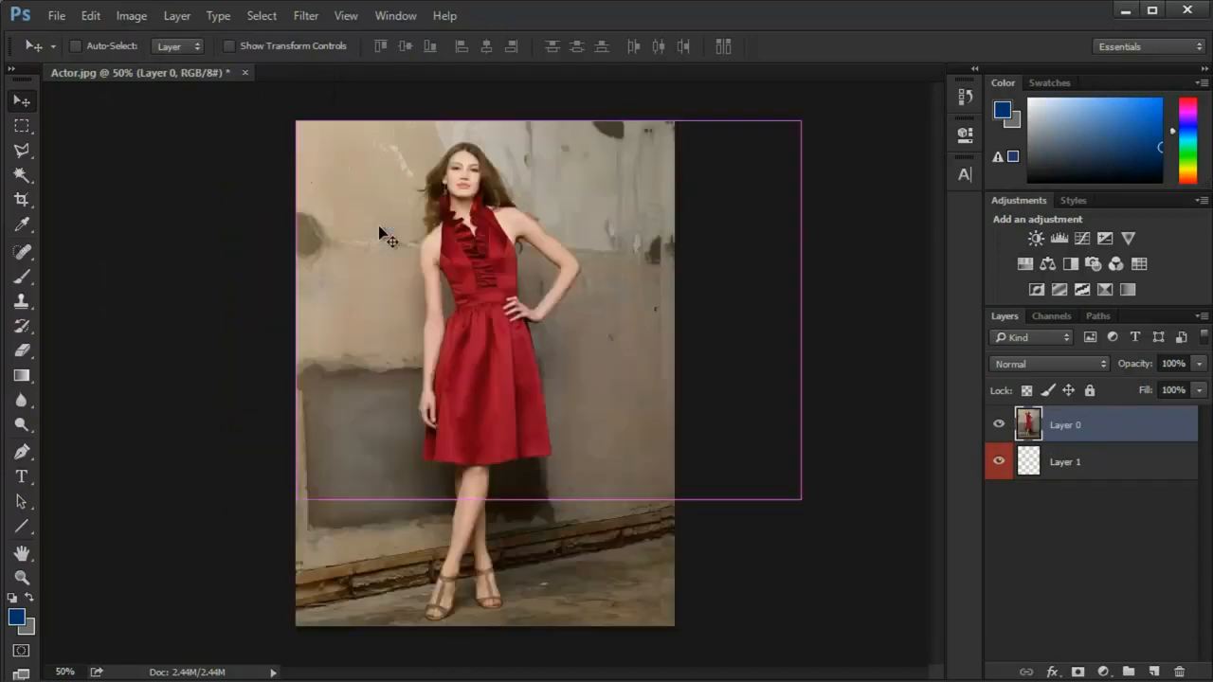
# - Try flipping the entire canvas vertically, and undo the flip
pyautogui.click(177, 15)
pyautogui.click(91, 15)
pyautogui.click(131, 15)
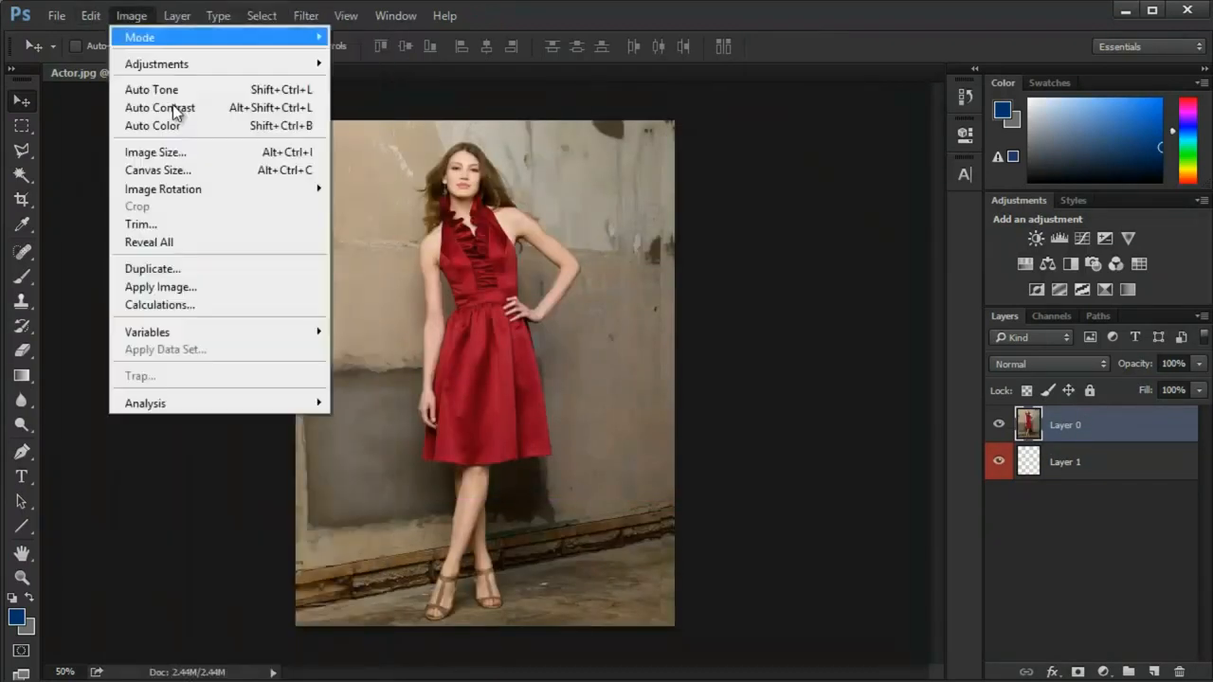
pyautogui.moveTo(197, 189)
pyautogui.click(412, 284)
pyautogui.hotkey('ctrl', 'z')
# - Flip the entire canvas horizontally
pyautogui.click(131, 17)
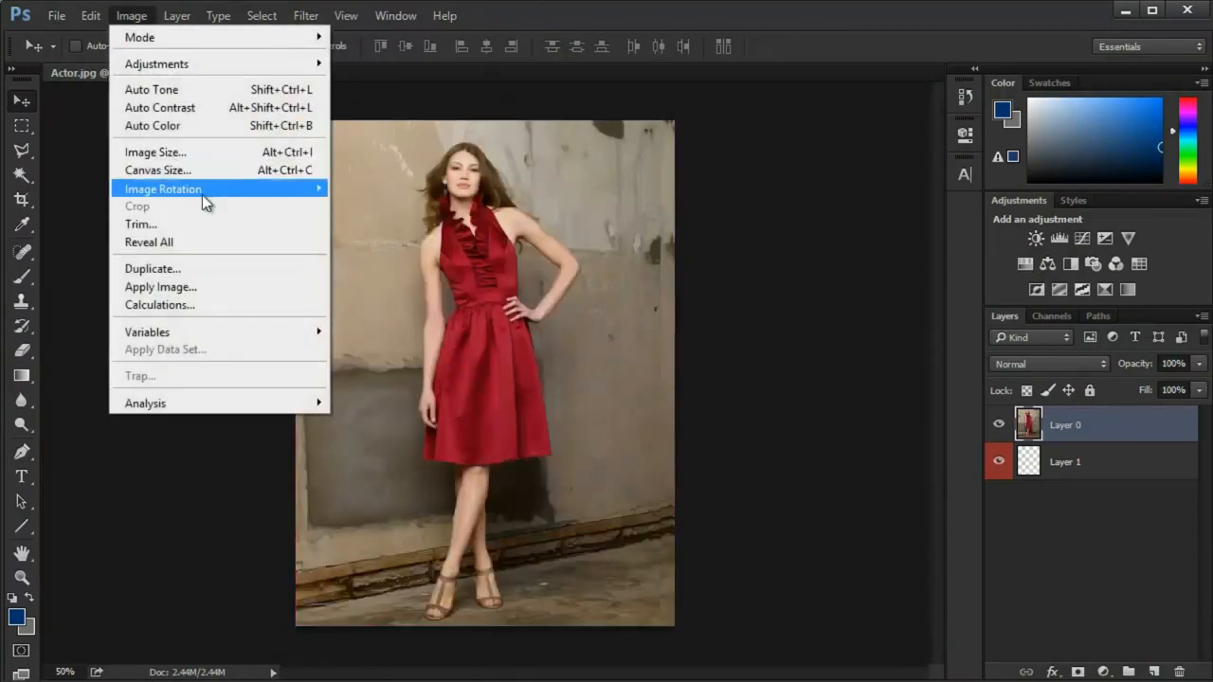
pyautogui.moveTo(202, 192)
pyautogui.click(390, 272)
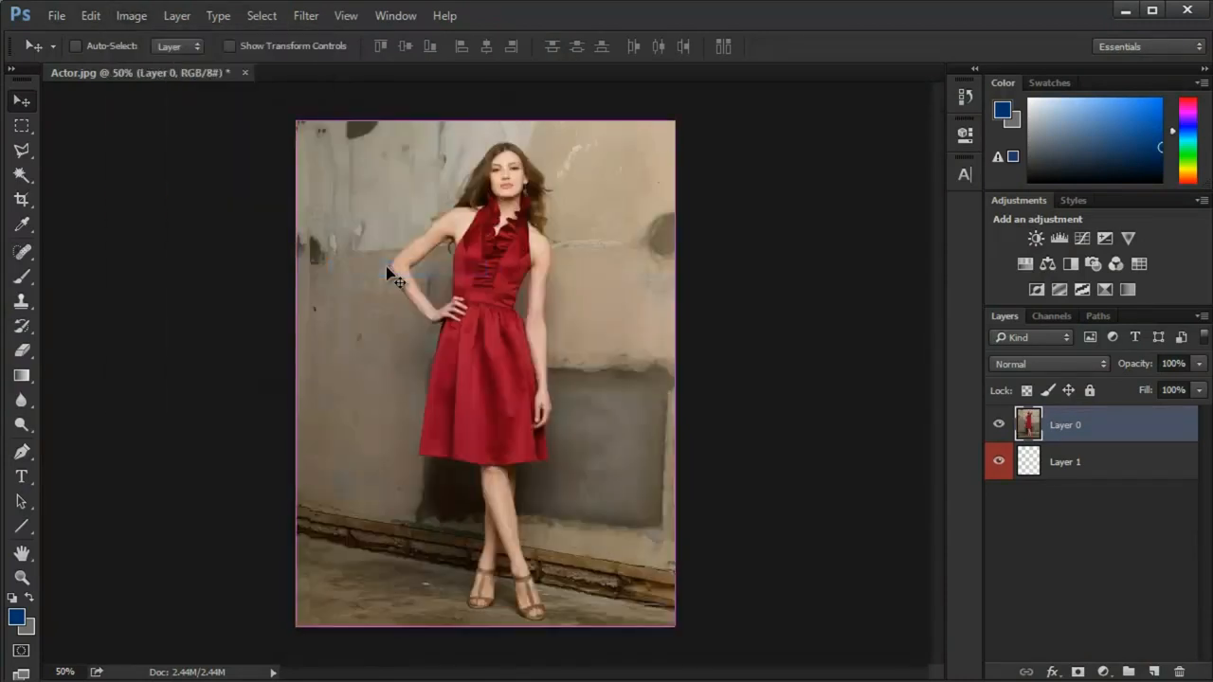
# - Scale the photo layer down to about 76.5% with Free Transform, place it near the canvas centre, and apply the transform
pyautogui.hotkey('ctrl', 't')
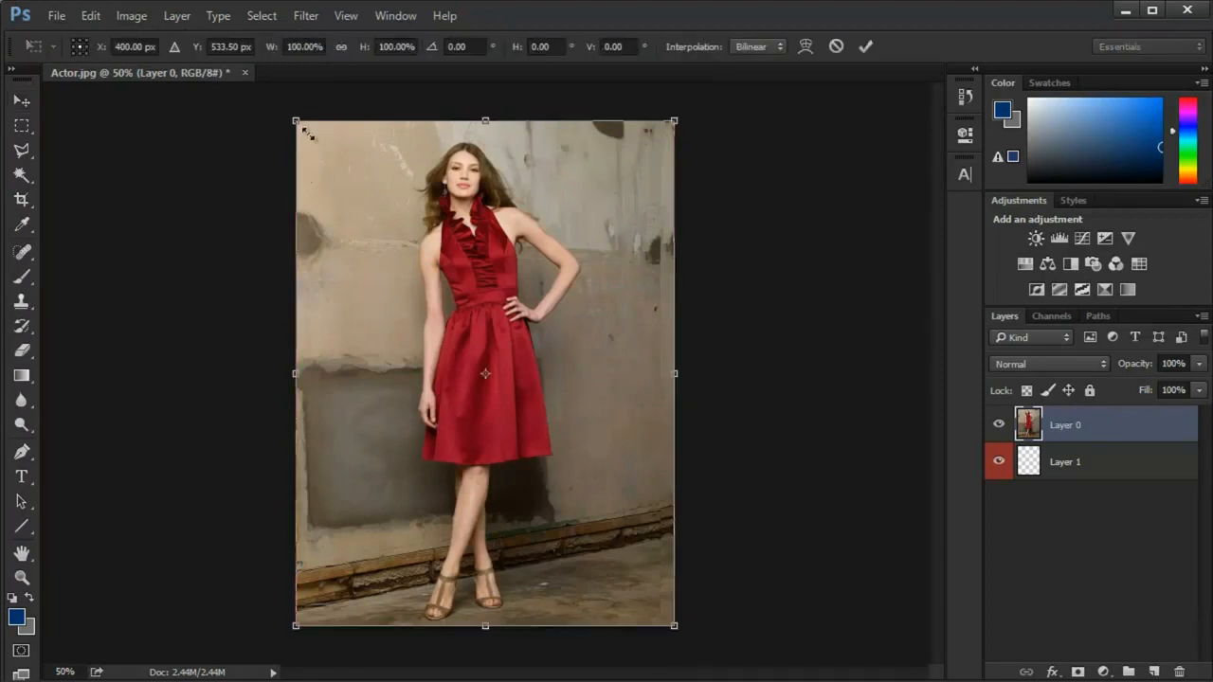
pyautogui.moveTo(296, 120); pyautogui.dragTo(385, 239)
pyautogui.moveTo(453, 285); pyautogui.dragTo(409, 217)
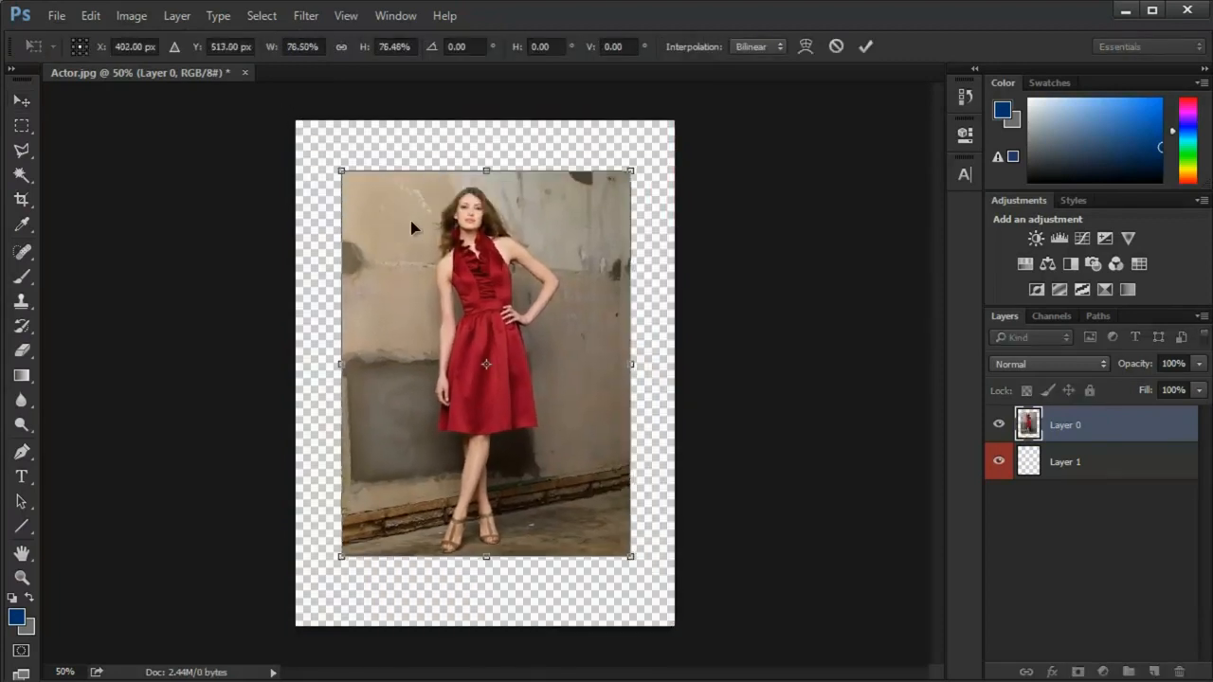
pyautogui.press('Return')
pyautogui.hotkey('ctrl', 't')
pyautogui.press('Return')
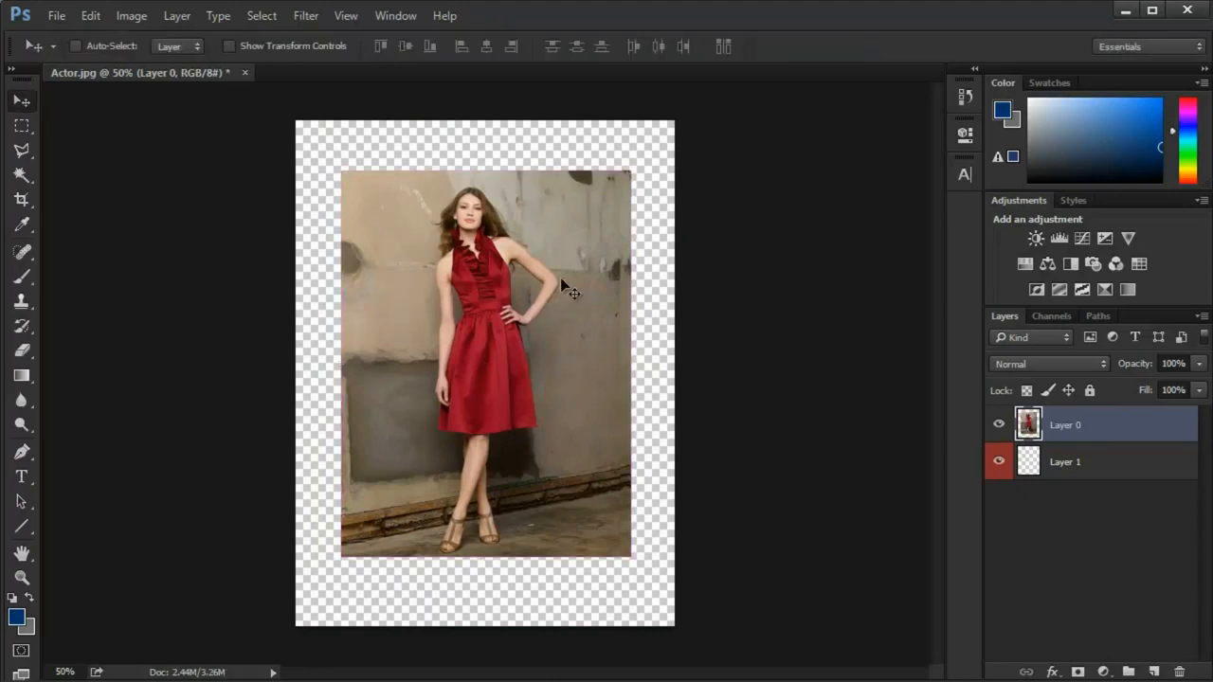
pyautogui.hotkey('ctrl', 't')
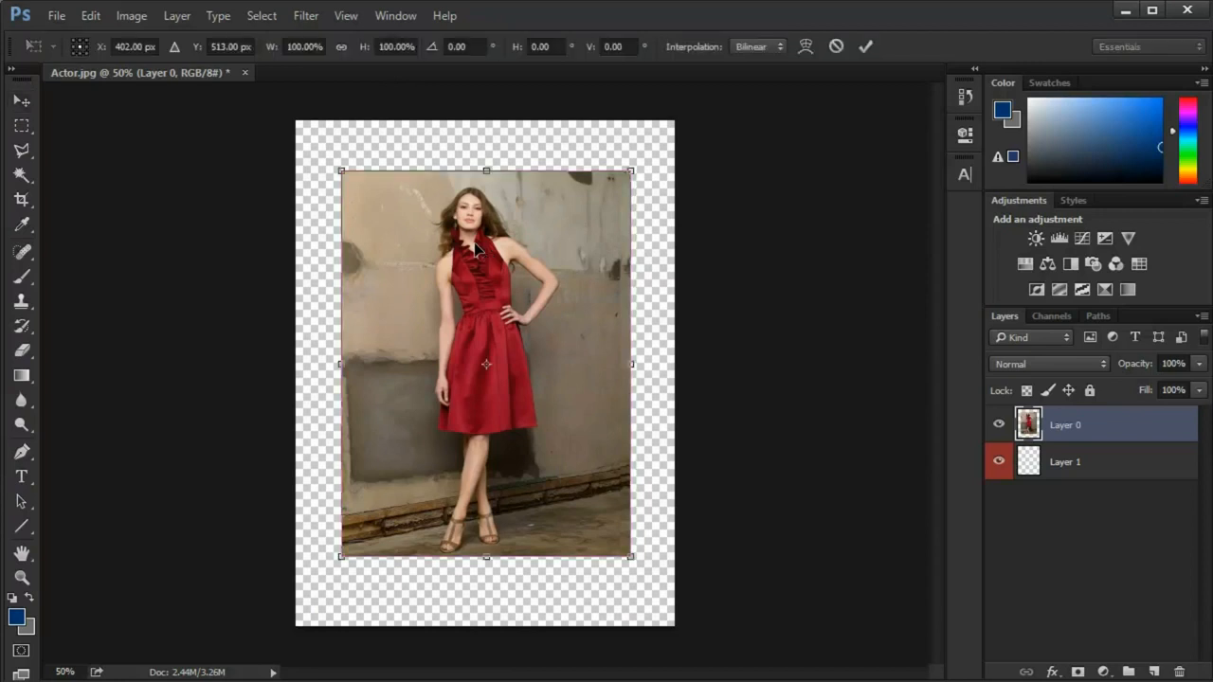
pyautogui.press('Return')
pyautogui.click(131, 13)
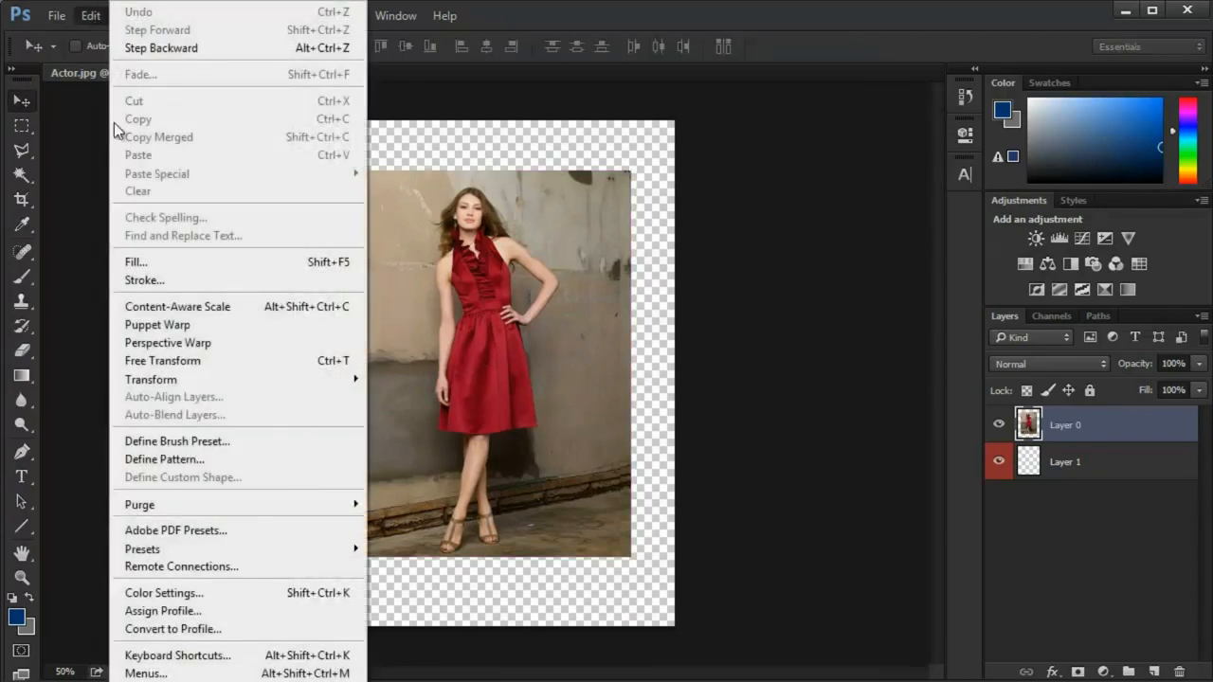
pyautogui.click(205, 368)
pyautogui.moveTo(636, 122); pyautogui.dragTo(653, 179)
pyautogui.press('Escape')
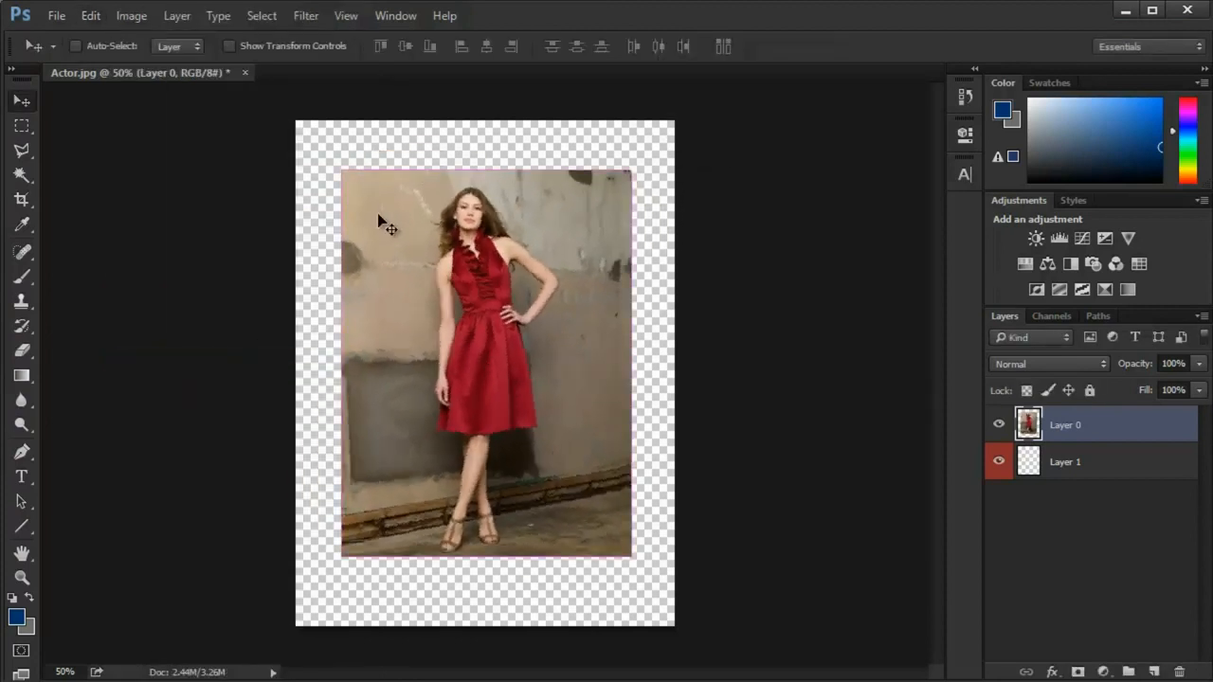
# - Try skewing the photo layer into a slanted shape by moving its corners and edges, and cancel the transform
pyautogui.hotkey('ctrl', 't')
pyautogui.rightClick(342, 170)
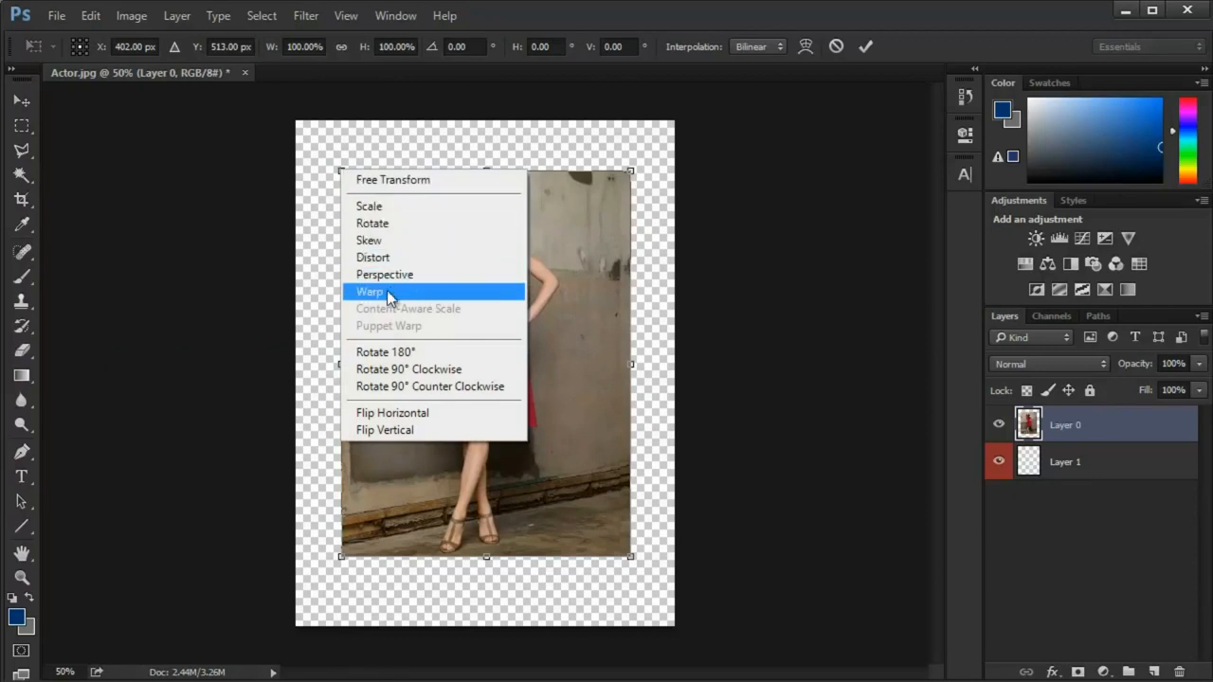
pyautogui.click(387, 241)
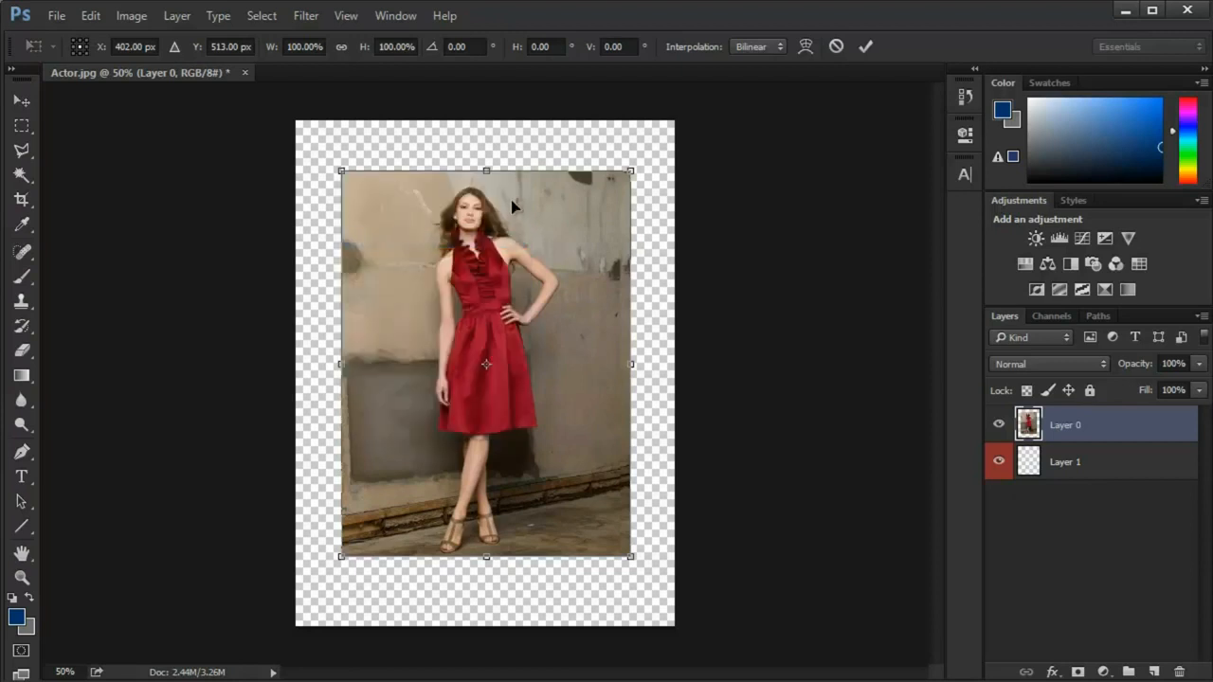
pyautogui.moveTo(631, 180); pyautogui.dragTo(631, 218)
pyautogui.moveTo(486, 197); pyautogui.dragTo(352, 193)
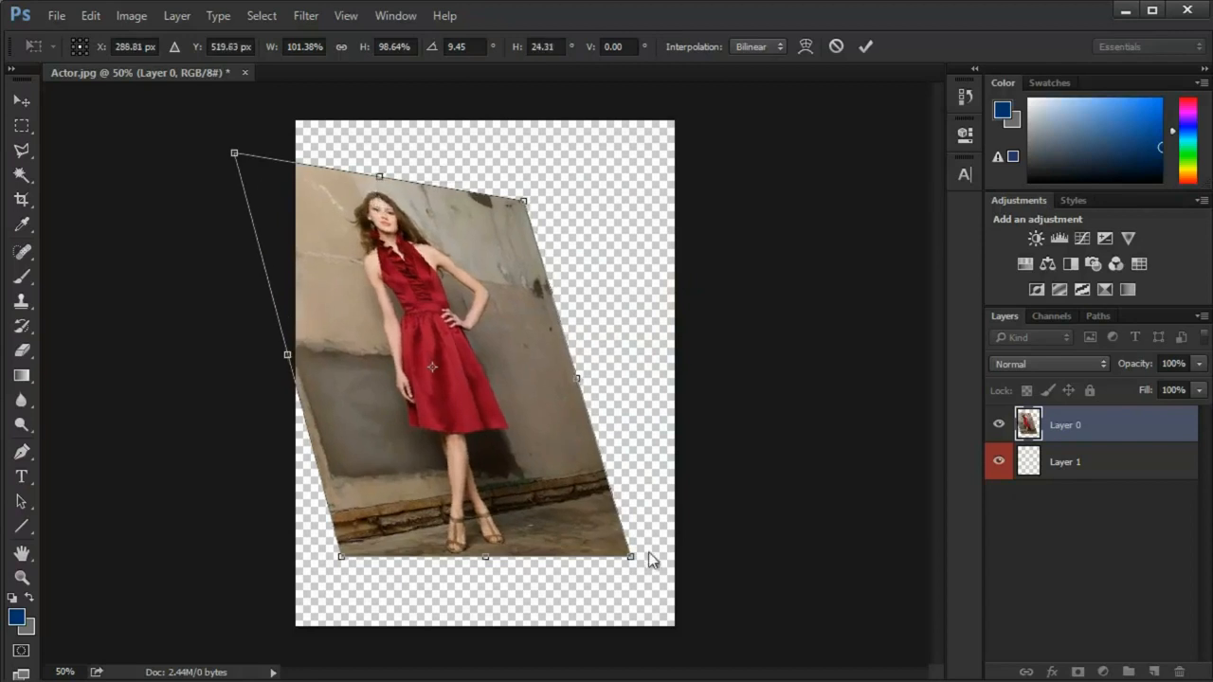
pyautogui.moveTo(645, 559); pyautogui.dragTo(752, 556)
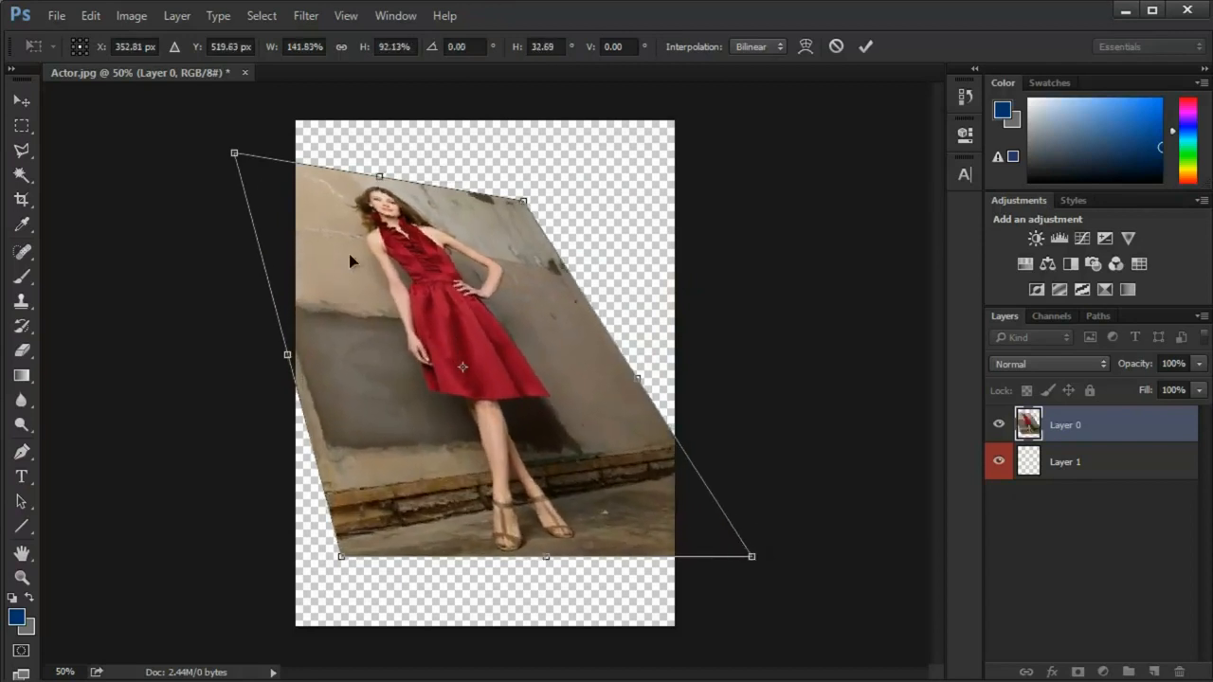
pyautogui.moveTo(290, 361); pyautogui.dragTo(260, 254)
pyautogui.moveTo(351, 238); pyautogui.dragTo(438, 333)
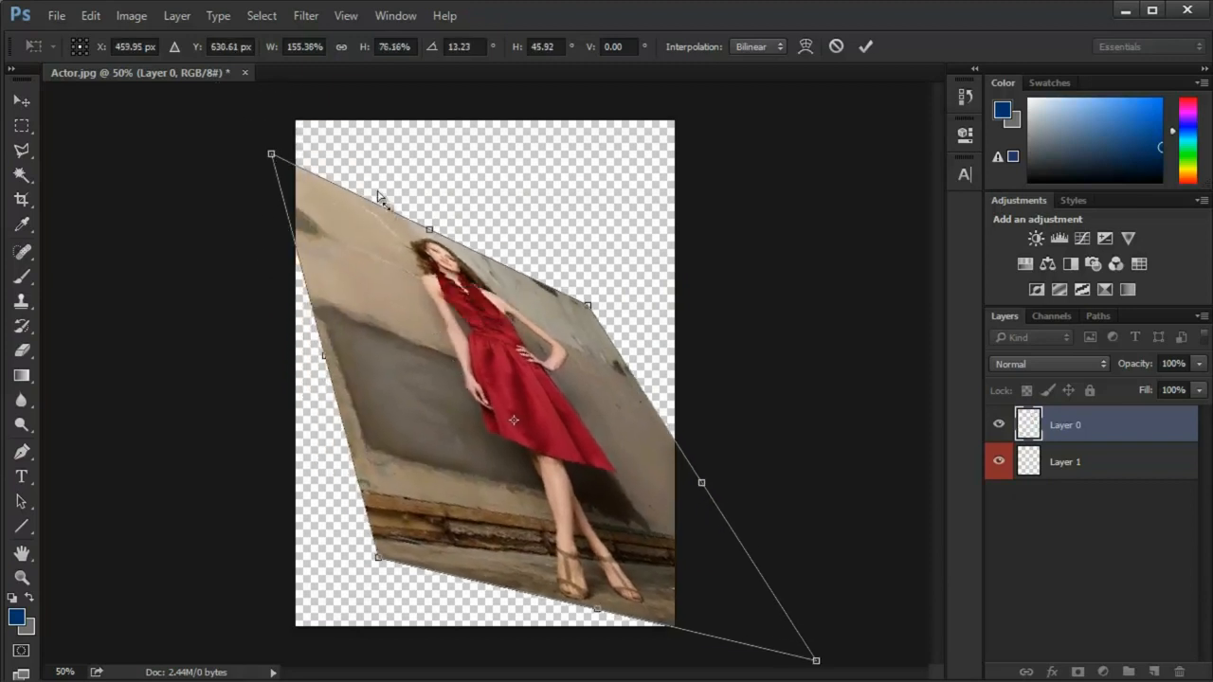
pyautogui.moveTo(272, 154); pyautogui.dragTo(448, 238)
pyautogui.moveTo(483, 388); pyautogui.dragTo(469, 366)
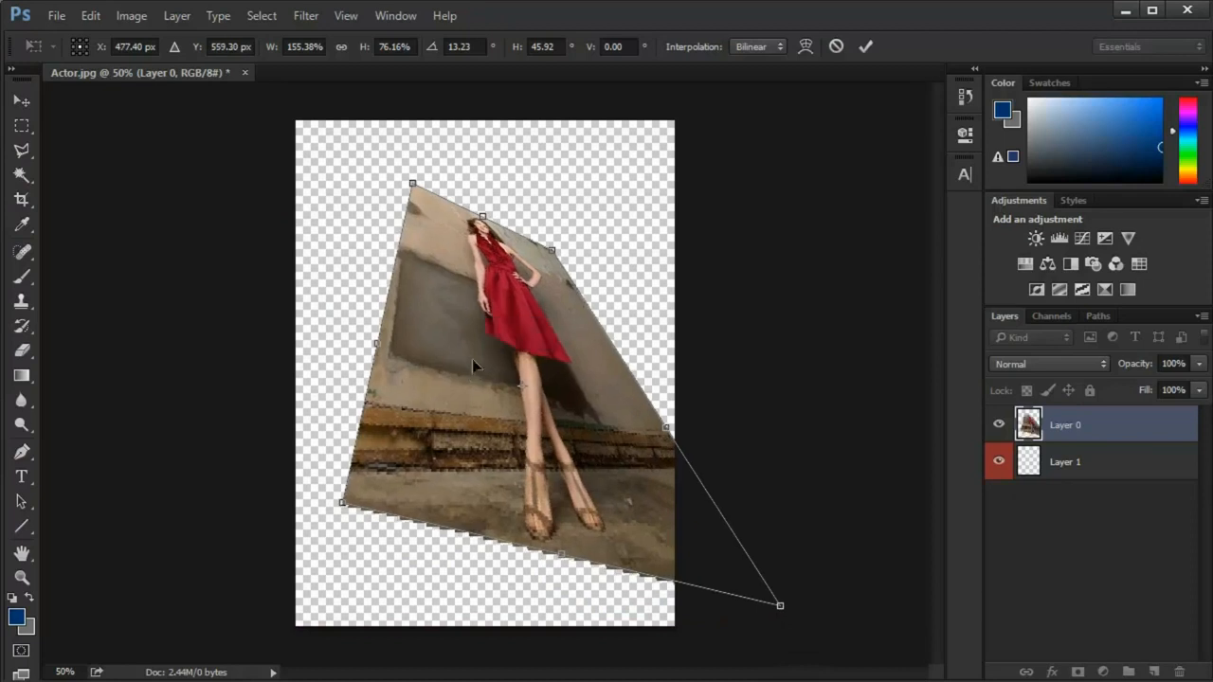
pyautogui.click(837, 48)
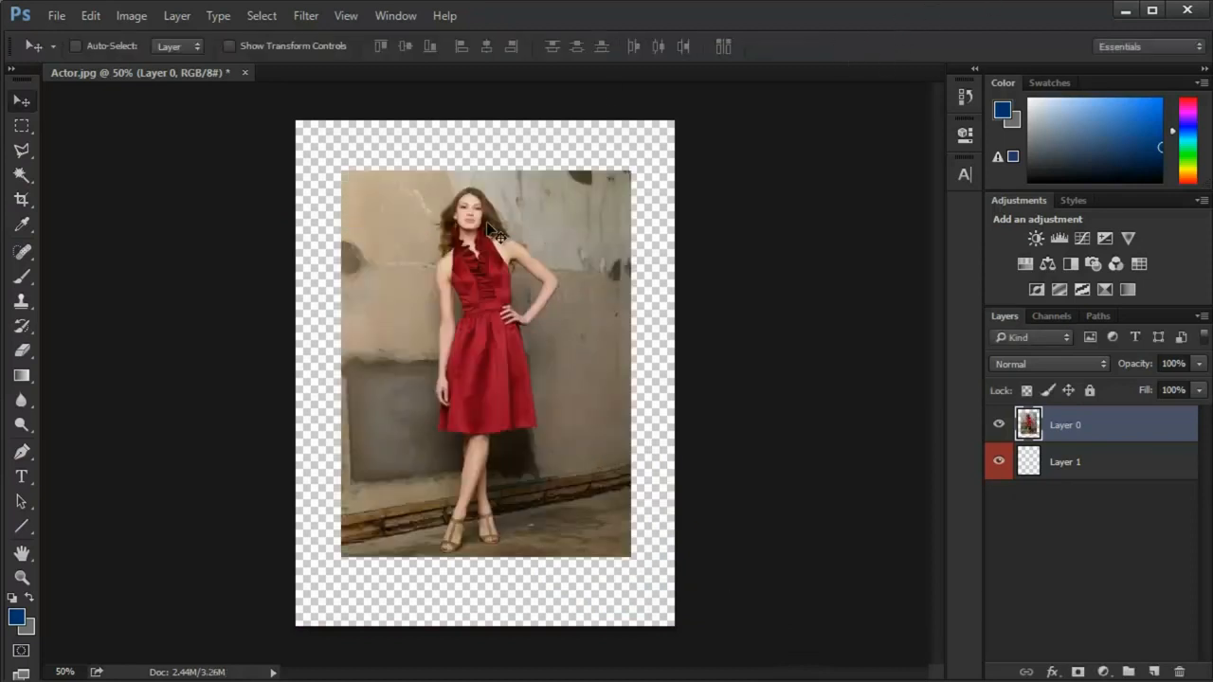
# - Try distorting the photo layer into an irregular four-sided shape by moving its corners and edges freely, and discard the distortion
pyautogui.hotkey('ctrl', 't')
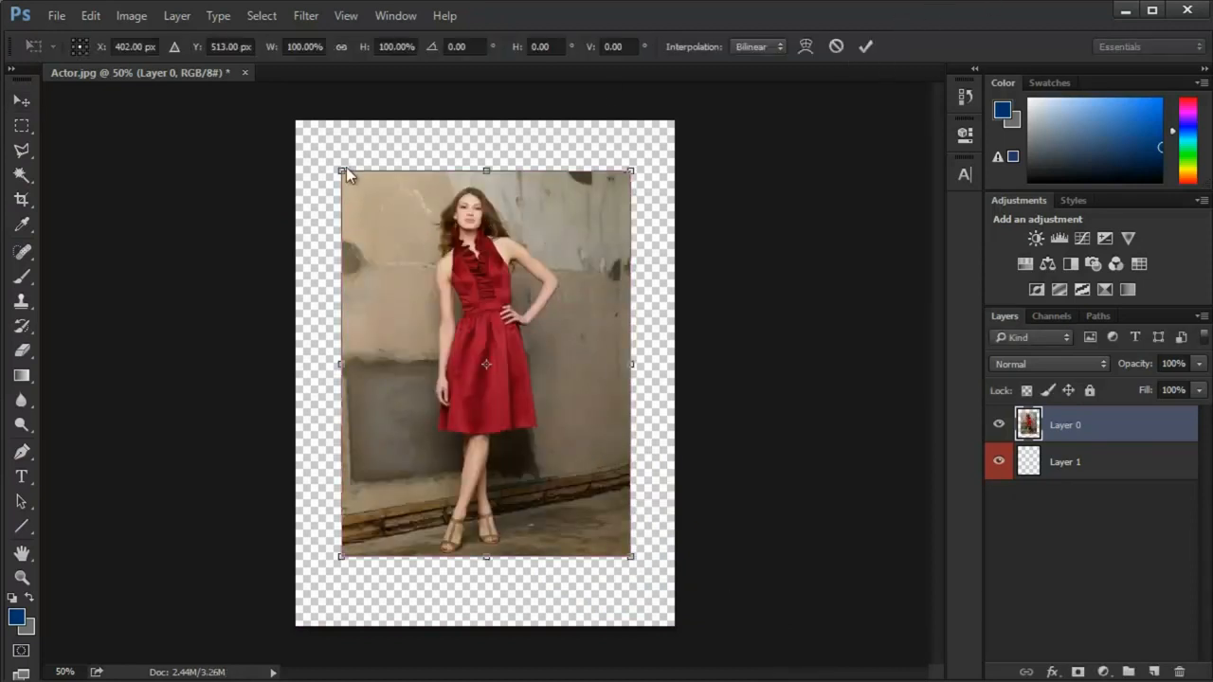
pyautogui.rightClick(346, 167)
pyautogui.click(398, 257)
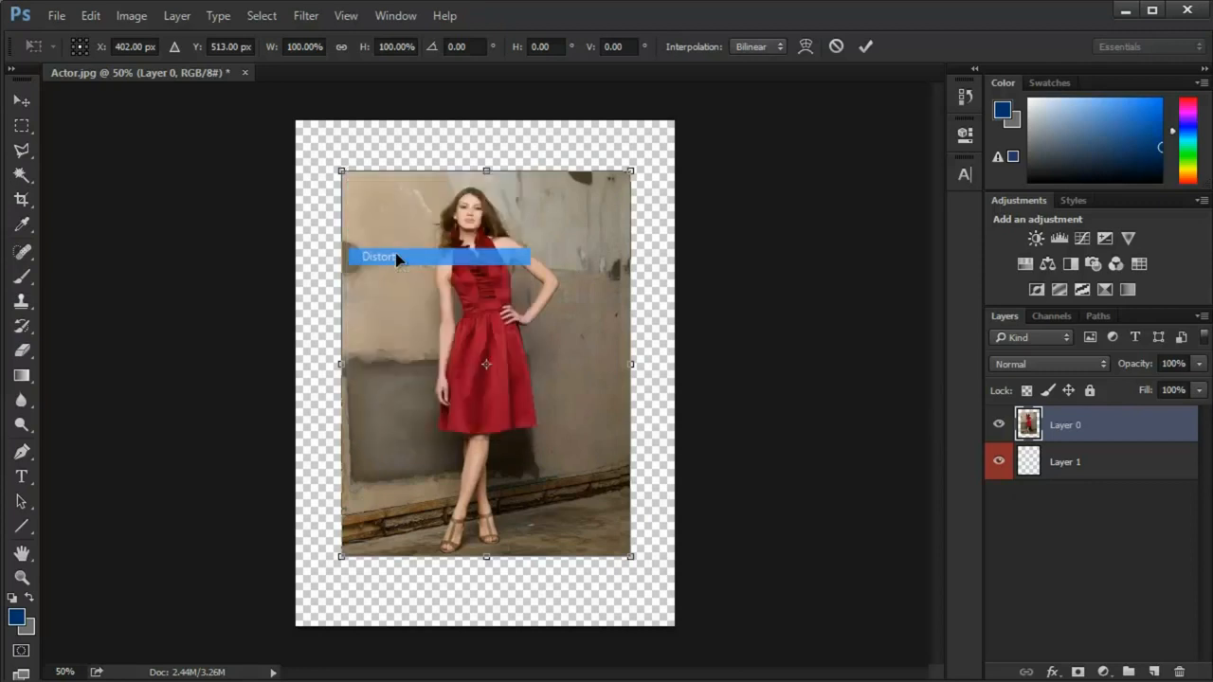
pyautogui.moveTo(351, 175); pyautogui.dragTo(352, 249)
pyautogui.moveTo(485, 224); pyautogui.dragTo(474, 256)
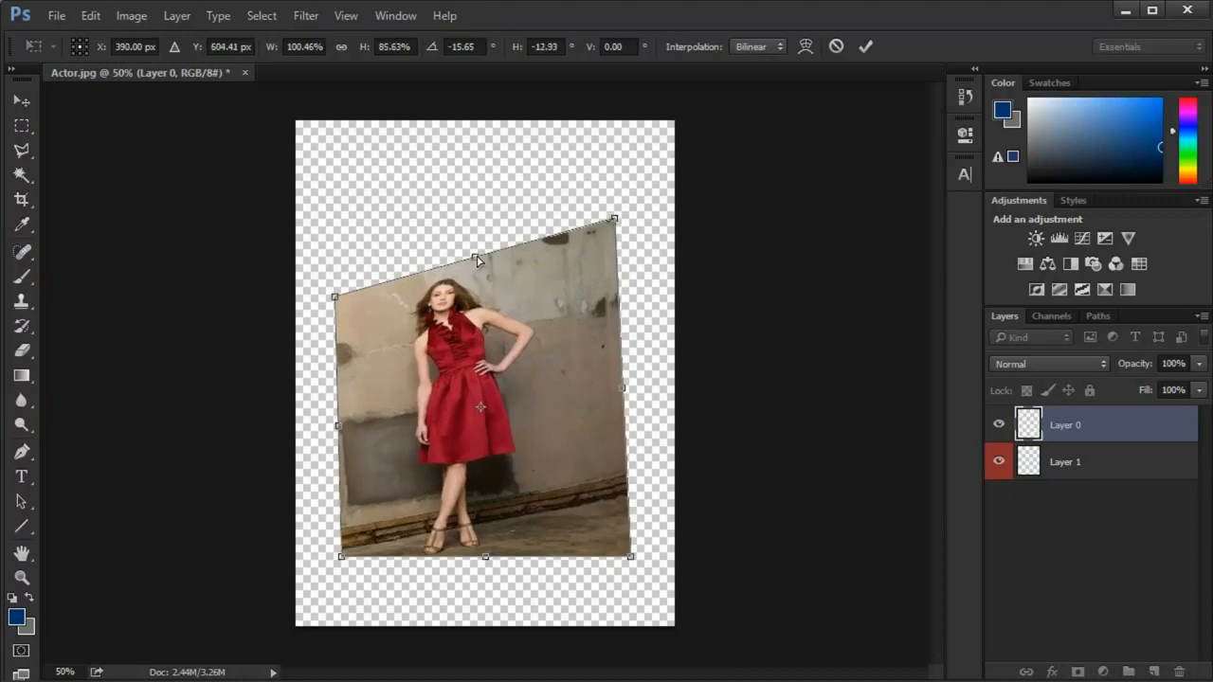
pyautogui.moveTo(613, 217); pyautogui.dragTo(456, 149)
pyautogui.moveTo(442, 366); pyautogui.dragTo(445, 341)
pyautogui.moveTo(530, 361); pyautogui.dragTo(487, 441)
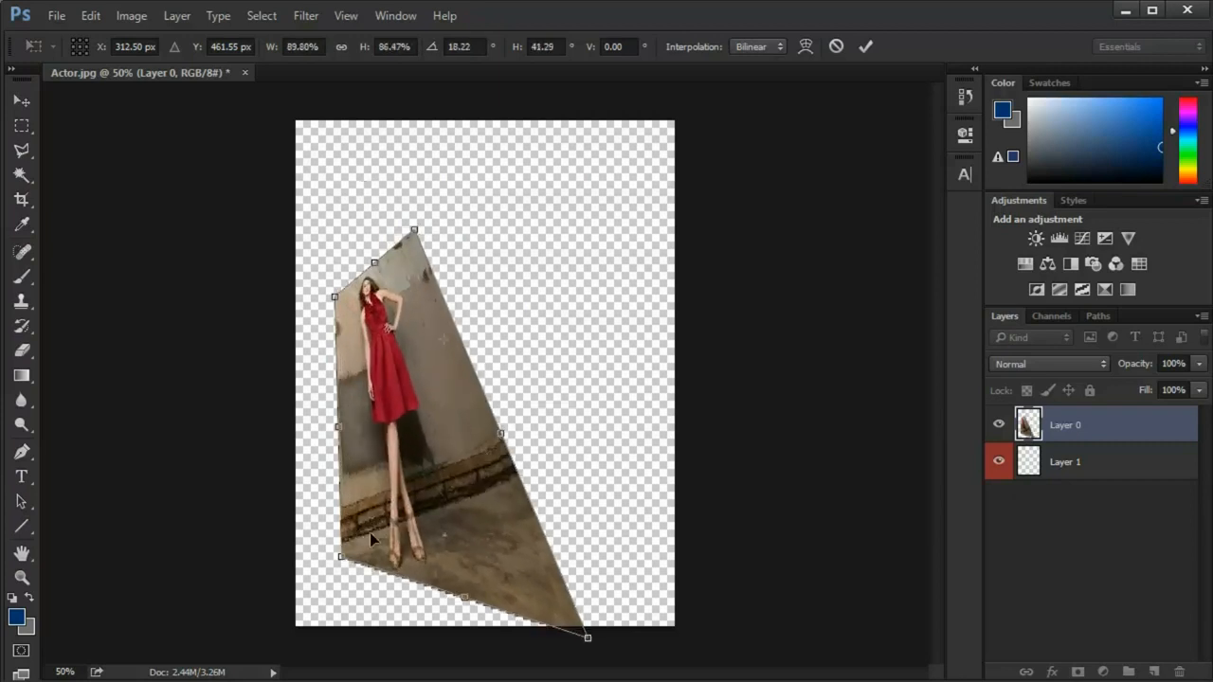
pyautogui.moveTo(343, 558); pyautogui.dragTo(380, 410)
pyautogui.press('Escape')
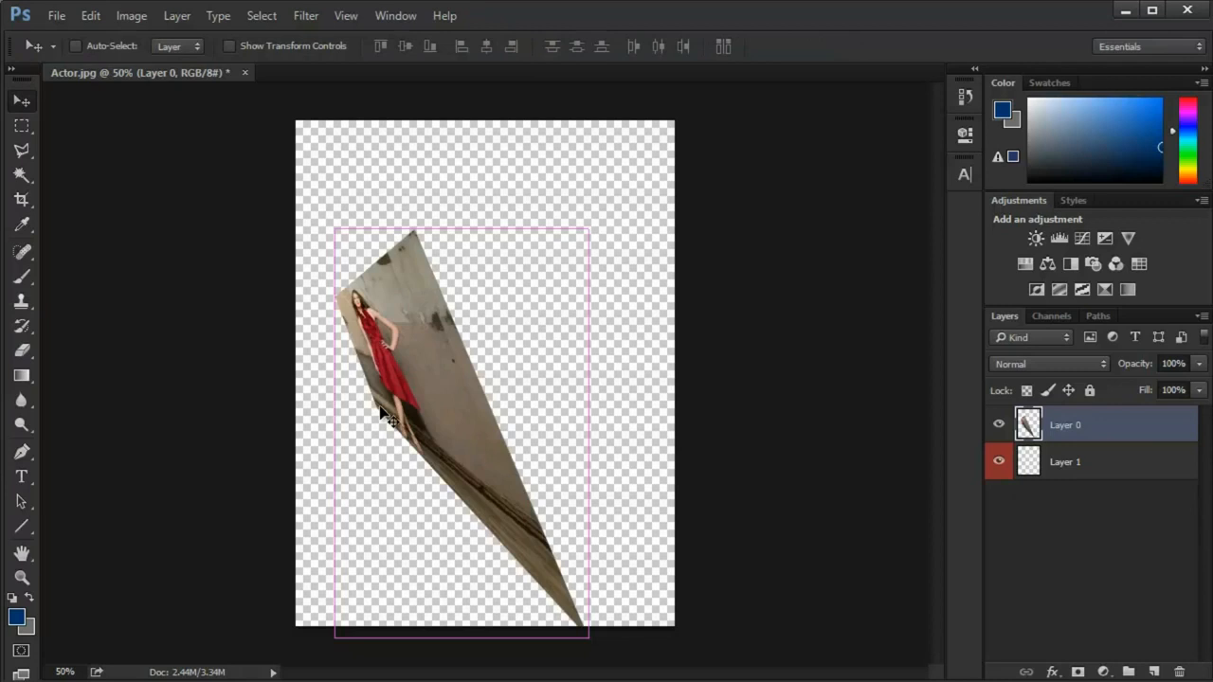
# - Start a custom Warp on the photo layer and bend its upper edge into a wave
pyautogui.hotkey('ctrl', 't')
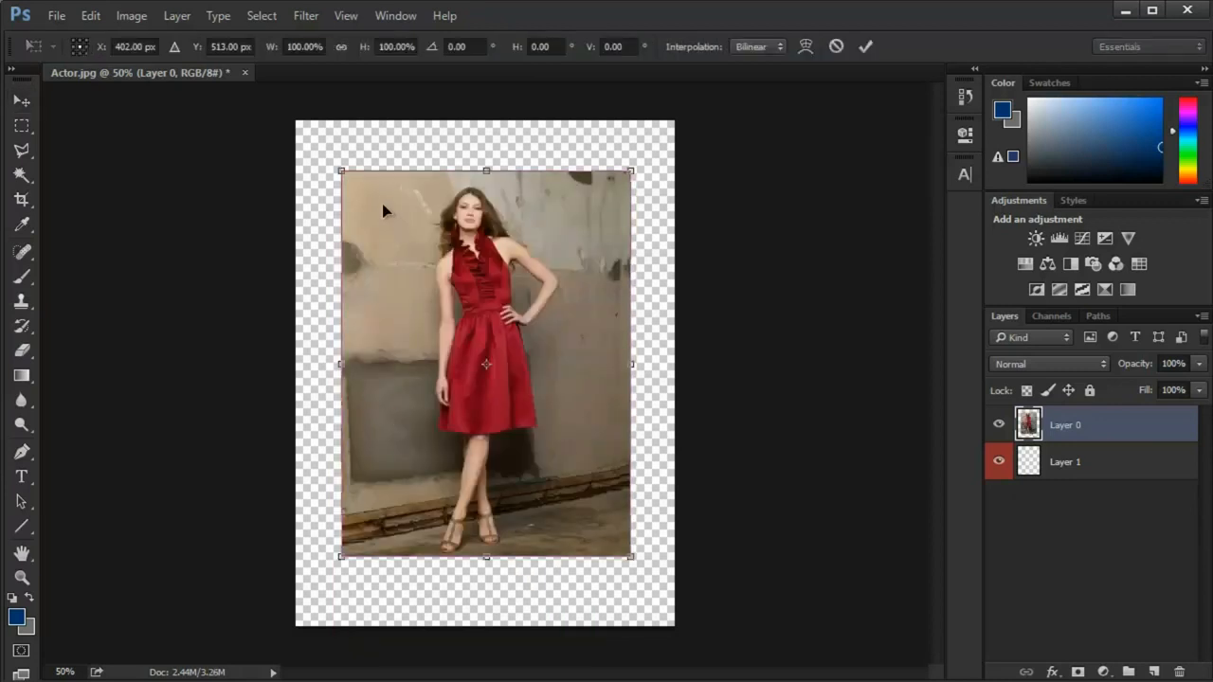
pyautogui.rightClick(334, 166)
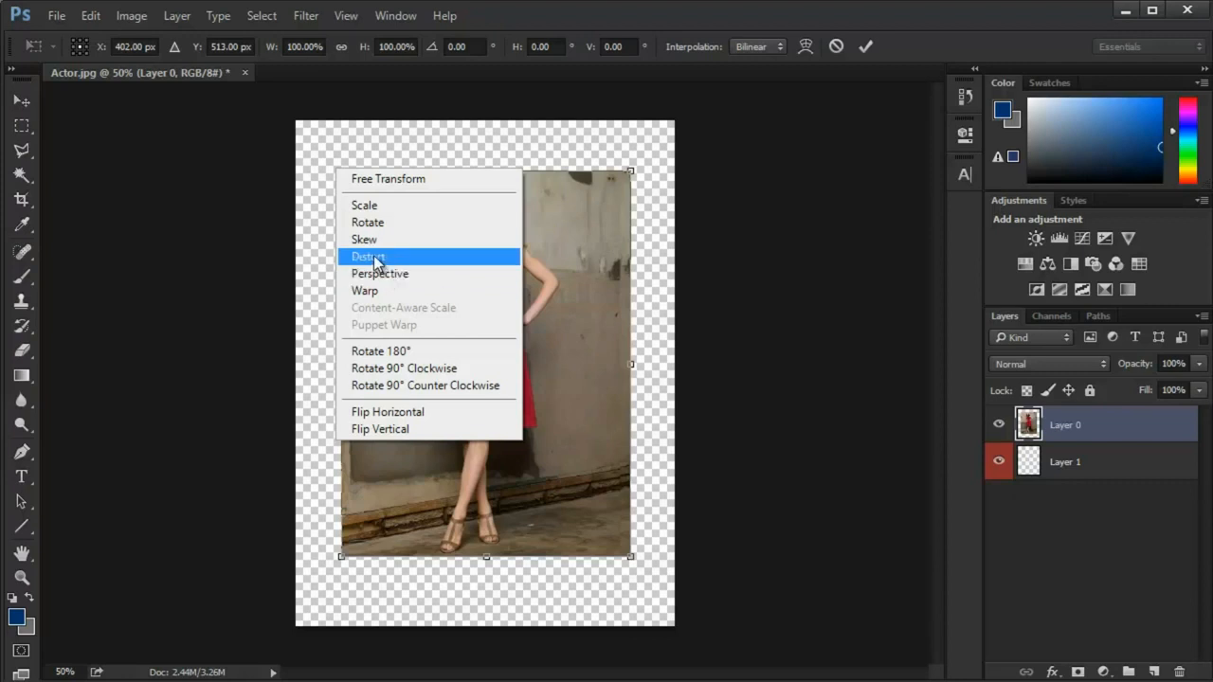
pyautogui.click(365, 290)
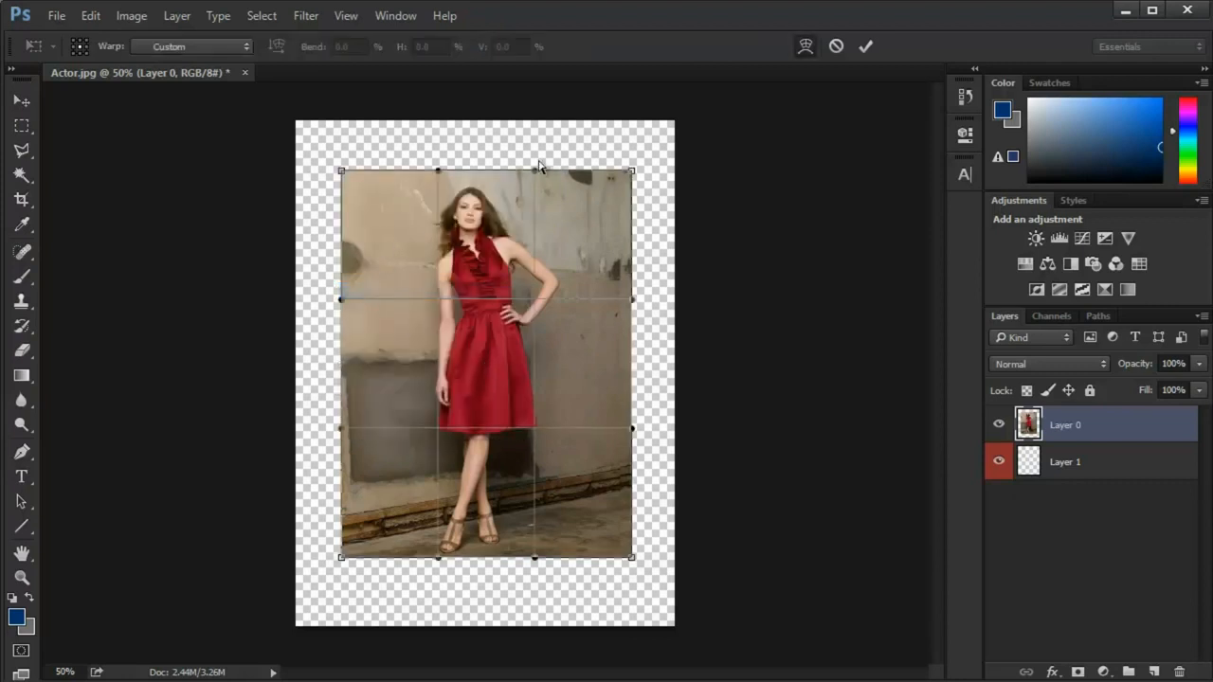
pyautogui.scroll(5, 536, 185)
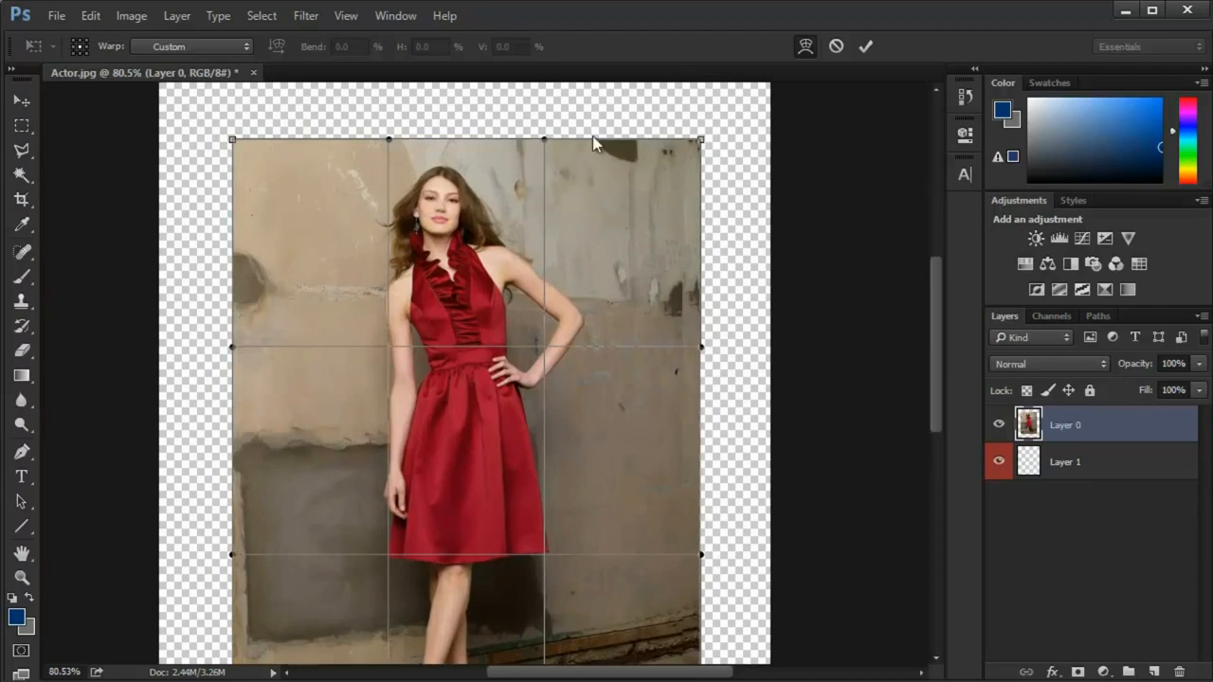
pyautogui.moveTo(546, 140); pyautogui.dragTo(478, 83)
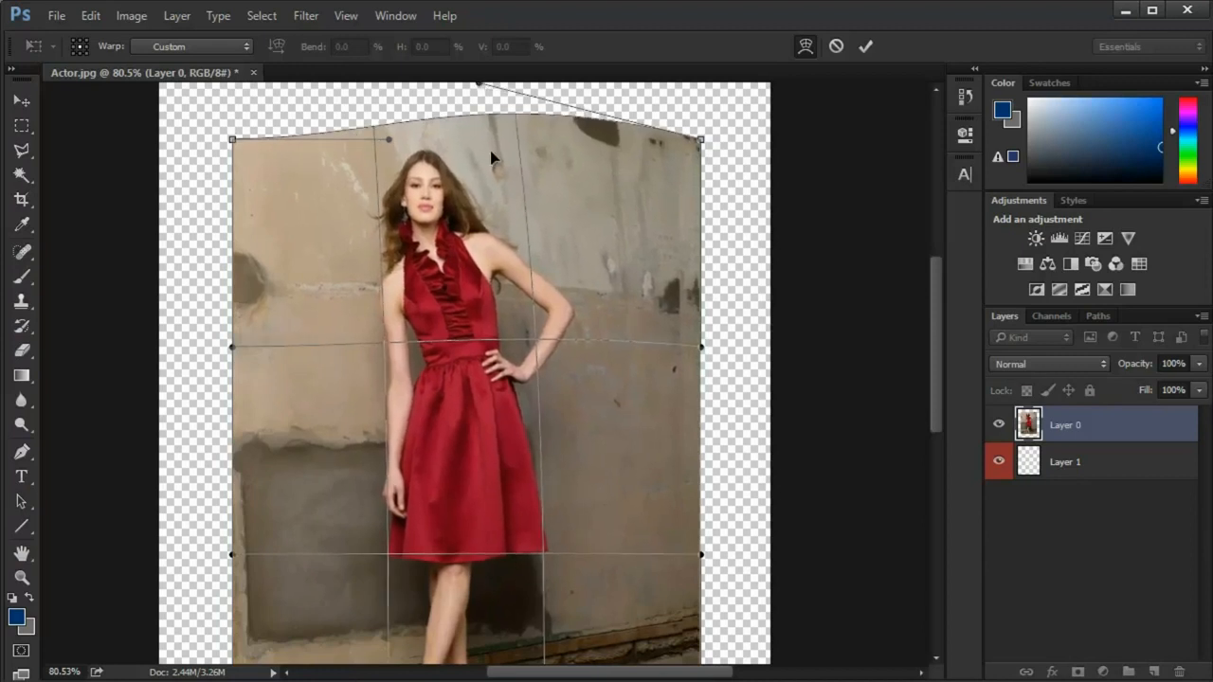
pyautogui.moveTo(531, 229); pyautogui.dragTo(546, 314)
pyautogui.moveTo(404, 224); pyautogui.dragTo(461, 318)
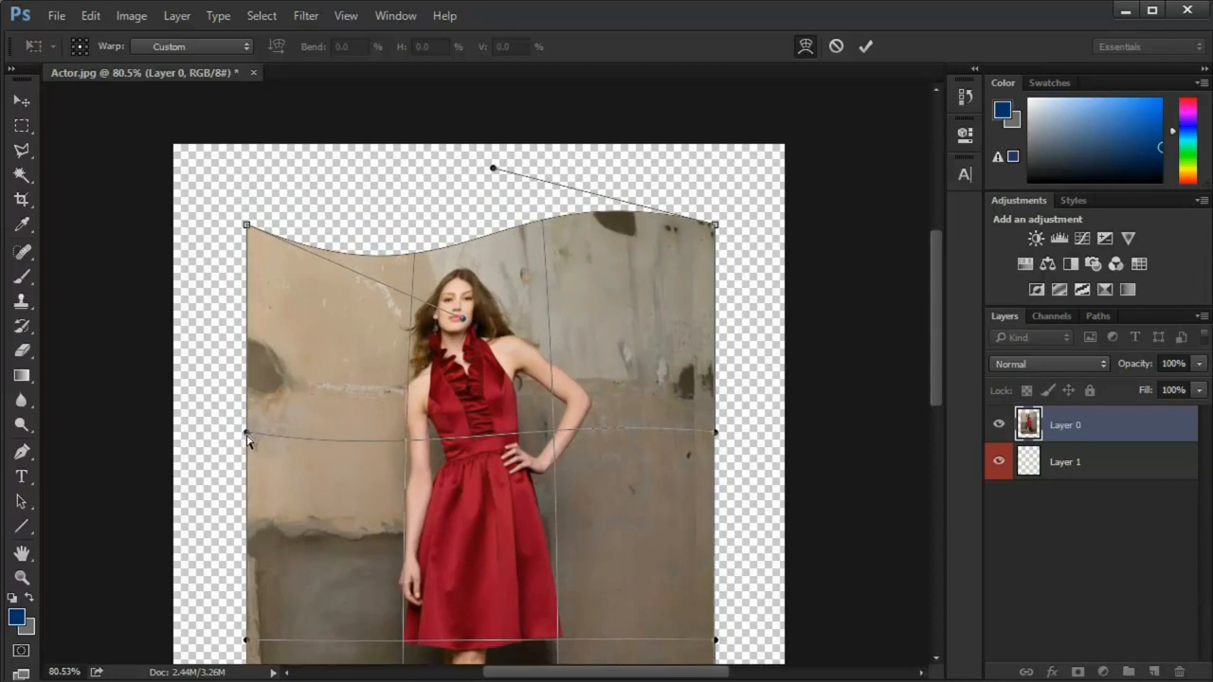
# - Warp the photo's left edge inward, its right edge into an S-curve, and its lower edge upward near the right corner
pyautogui.moveTo(258, 420); pyautogui.dragTo(385, 410)
pyautogui.moveTo(715, 437); pyautogui.dragTo(787, 445)
pyautogui.moveTo(520, 380); pyautogui.dragTo(494, 236)
pyautogui.moveTo(222, 495); pyautogui.dragTo(297, 461)
pyautogui.moveTo(471, 480); pyautogui.dragTo(385, 318)
pyautogui.moveTo(604, 333); pyautogui.dragTo(514, 369)
pyautogui.moveTo(451, 518); pyautogui.dragTo(441, 422)
pyautogui.hotkey('ctrl', '-')
pyautogui.hotkey('ctrl', '-')
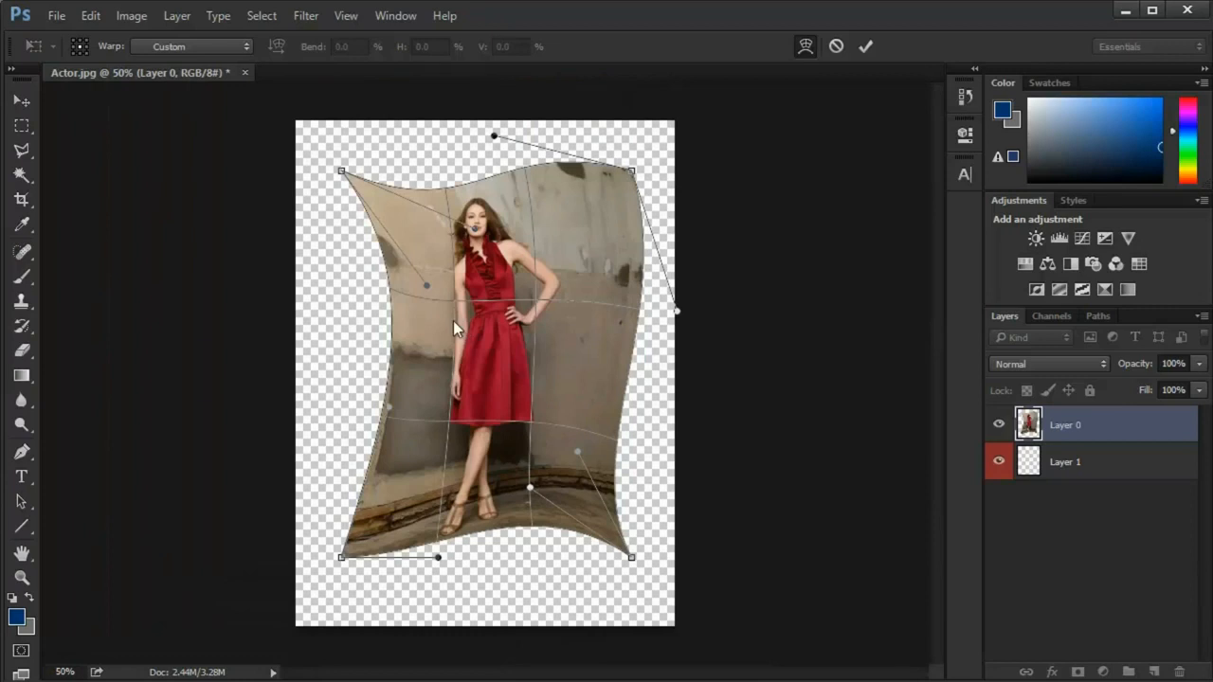
# - Exaggerate the warp curves along all four edges of the photo, apply the warp, and undo it
pyautogui.moveTo(438, 558); pyautogui.dragTo(469, 614)
pyautogui.moveTo(529, 488); pyautogui.dragTo(448, 418)
pyautogui.moveTo(476, 230); pyautogui.dragTo(551, 311)
pyautogui.moveTo(467, 135); pyautogui.dragTo(438, 121)
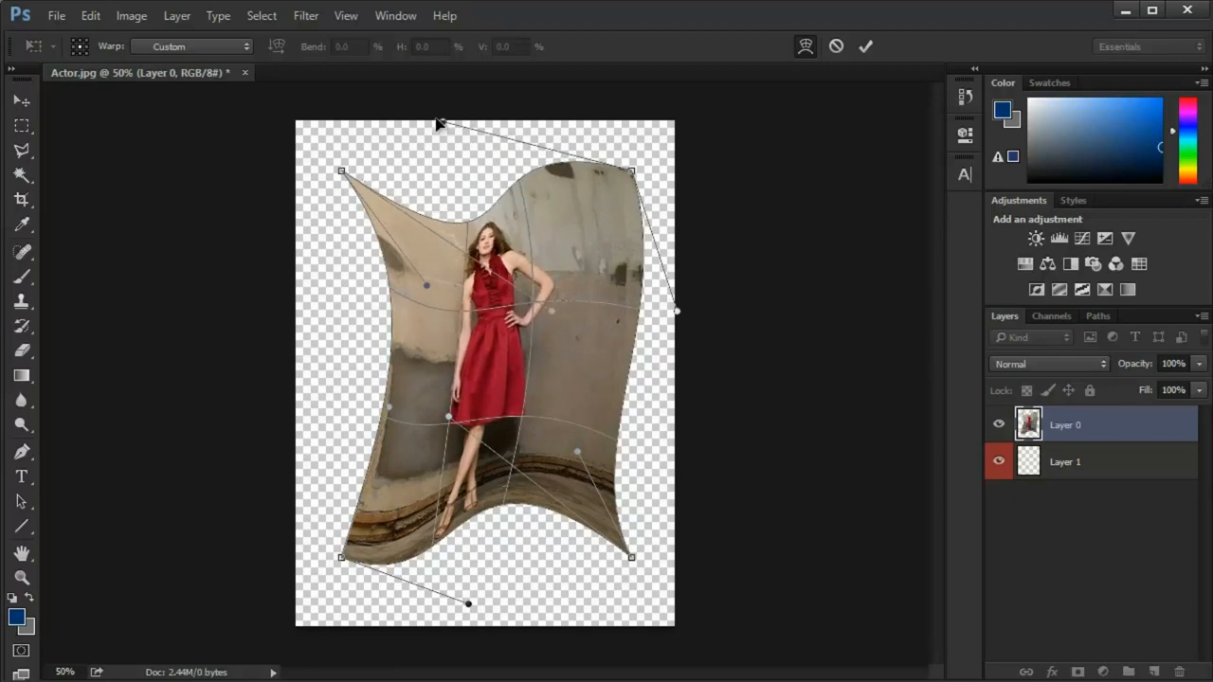
pyautogui.moveTo(425, 320); pyautogui.dragTo(369, 391)
pyautogui.moveTo(676, 314); pyautogui.dragTo(745, 348)
pyautogui.moveTo(535, 429); pyautogui.dragTo(455, 323)
pyautogui.press('Return')
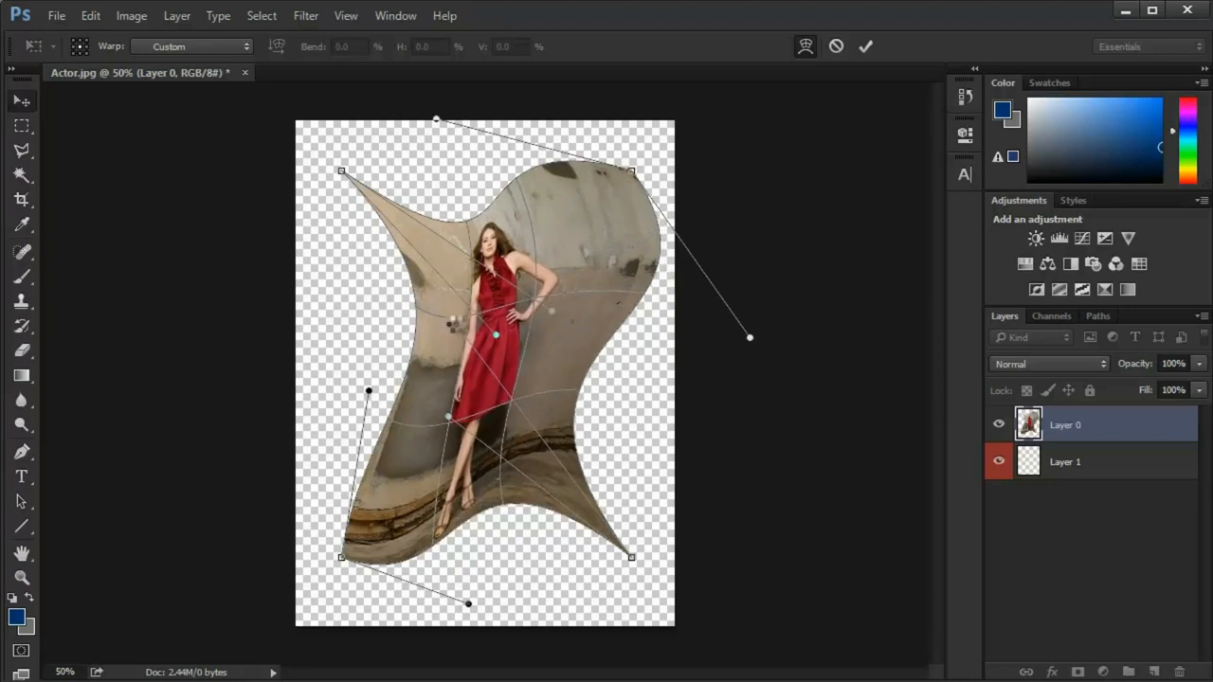
pyautogui.scroll(2, 482, 322)
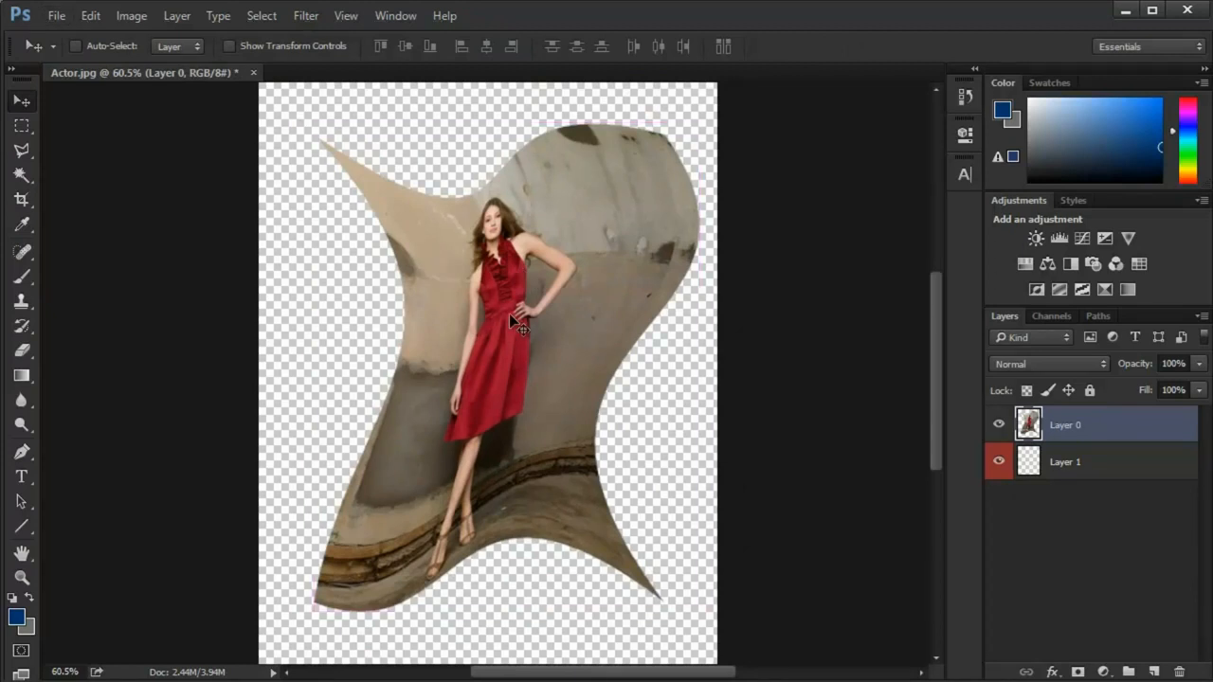
pyautogui.hotkey('ctrl', 'z')
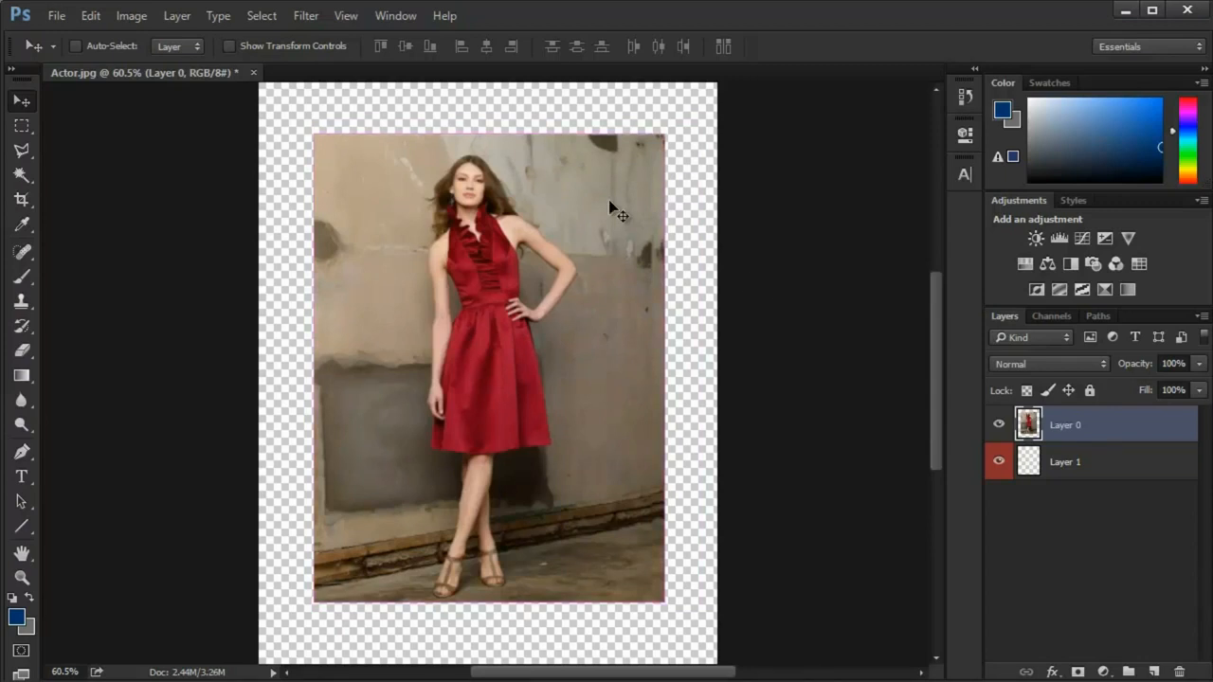
# - Try shrinking the photo layer with Scale from its corners and upper edge, and cancel the transform
pyautogui.hotkey('ctrl', 't')
pyautogui.rightClick(314, 139)
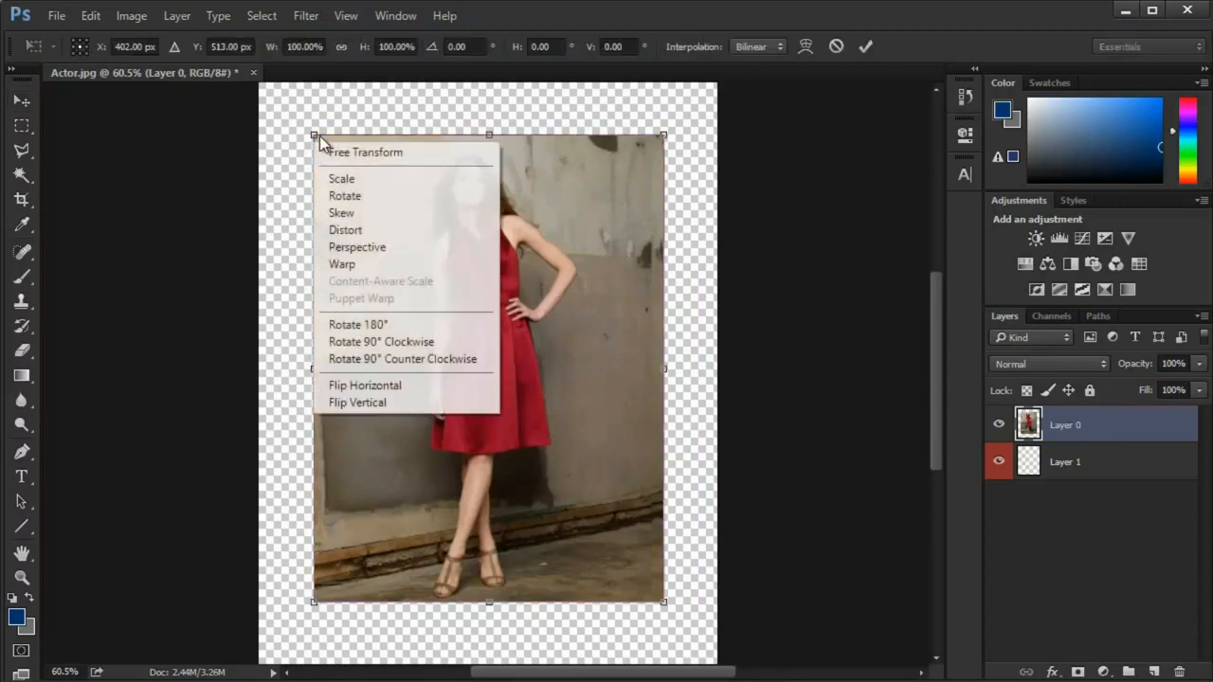
pyautogui.click(355, 178)
pyautogui.moveTo(319, 142); pyautogui.dragTo(490, 205)
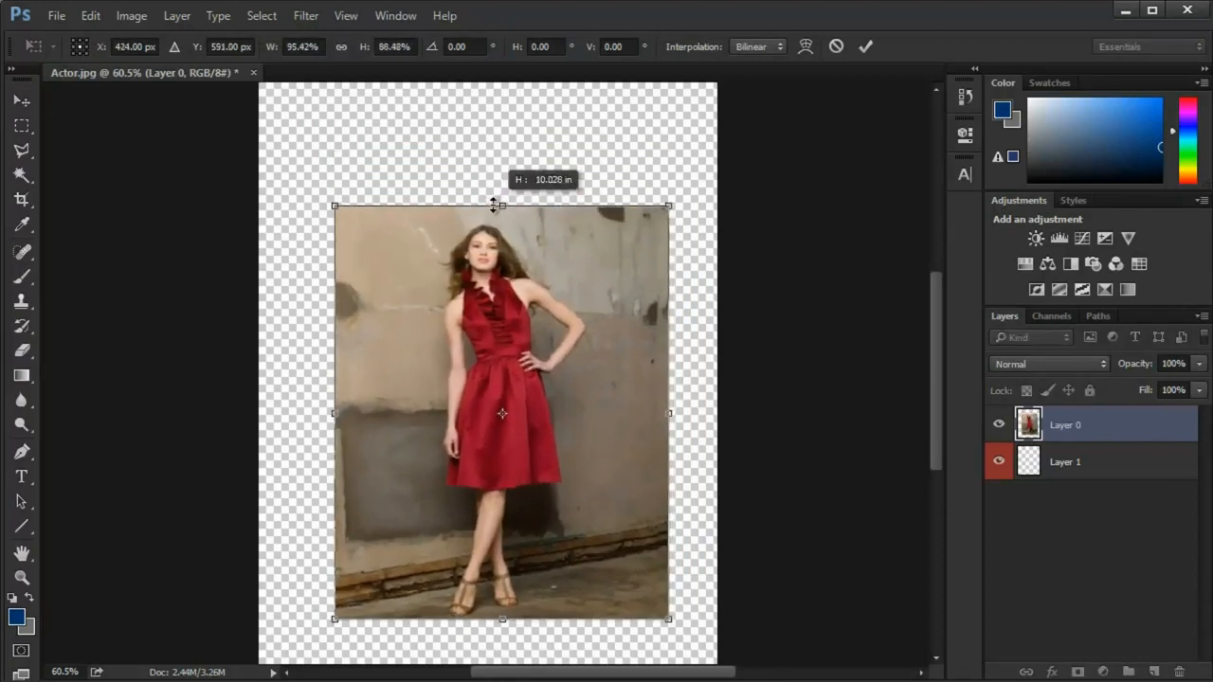
pyautogui.moveTo(673, 204); pyautogui.dragTo(625, 276)
pyautogui.press('Escape')
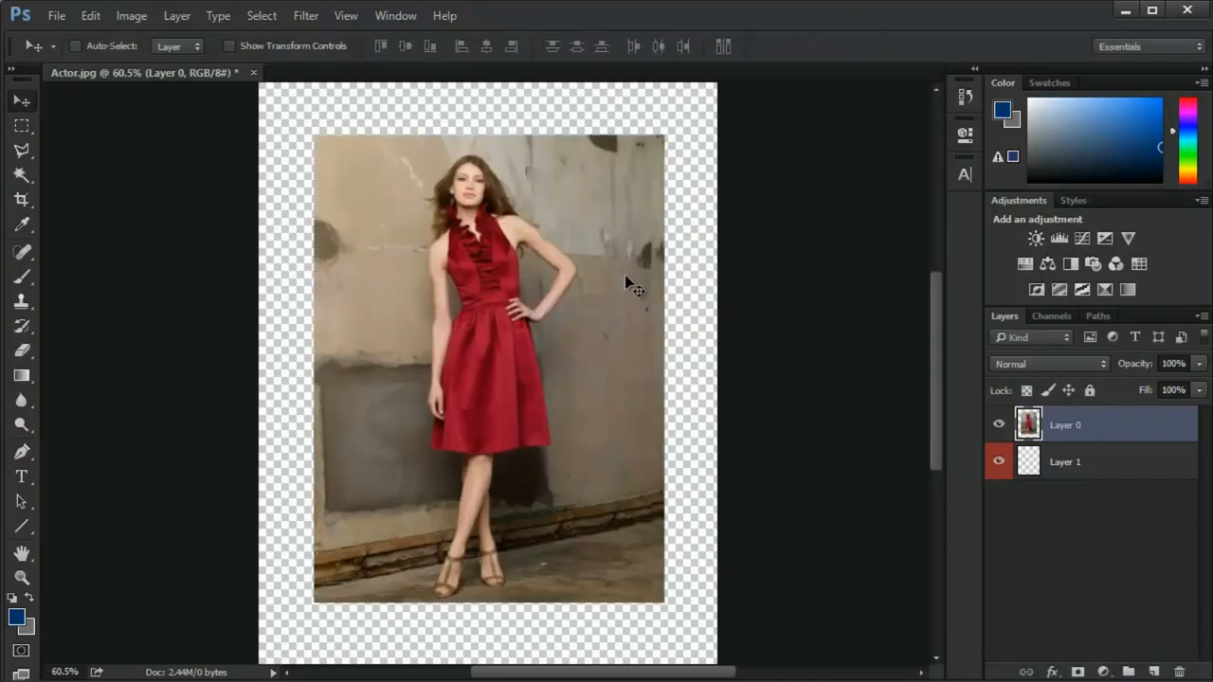
# - Try turning the photo layer freely with the Rotate transform, and cancel the rotation
pyautogui.hotkey('ctrl', 't')
pyautogui.rightClick(319, 135)
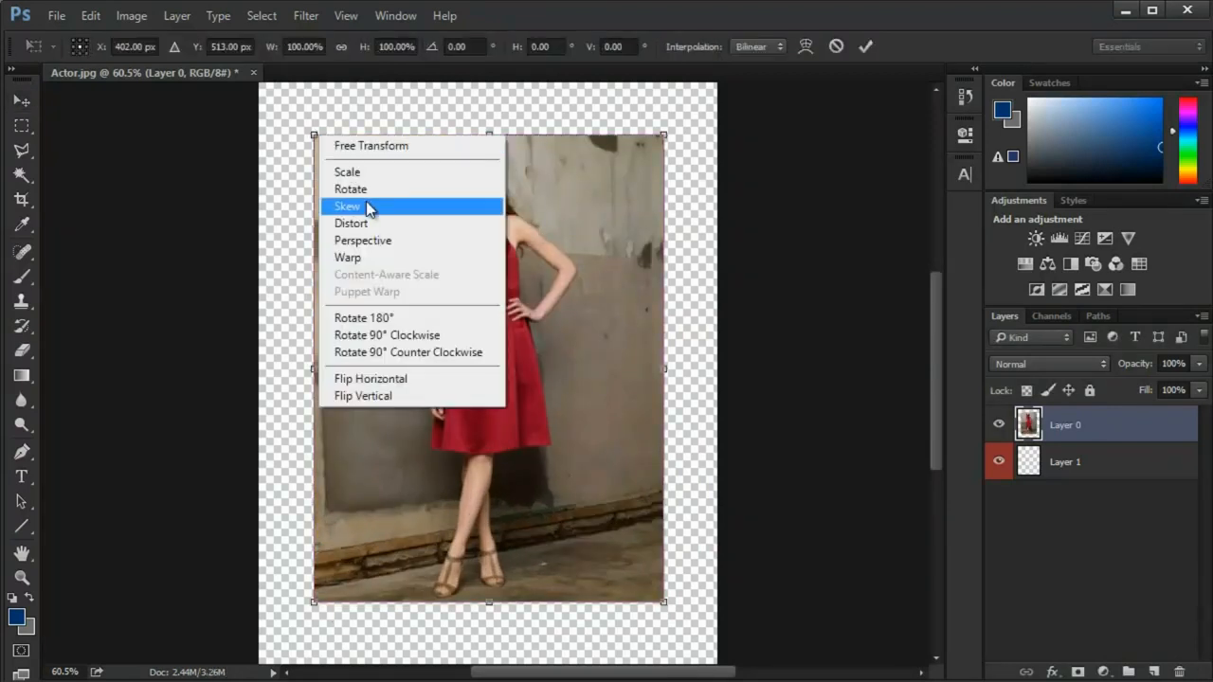
pyautogui.click(367, 194)
pyautogui.moveTo(384, 128); pyautogui.dragTo(597, 208)
pyautogui.press('Escape')
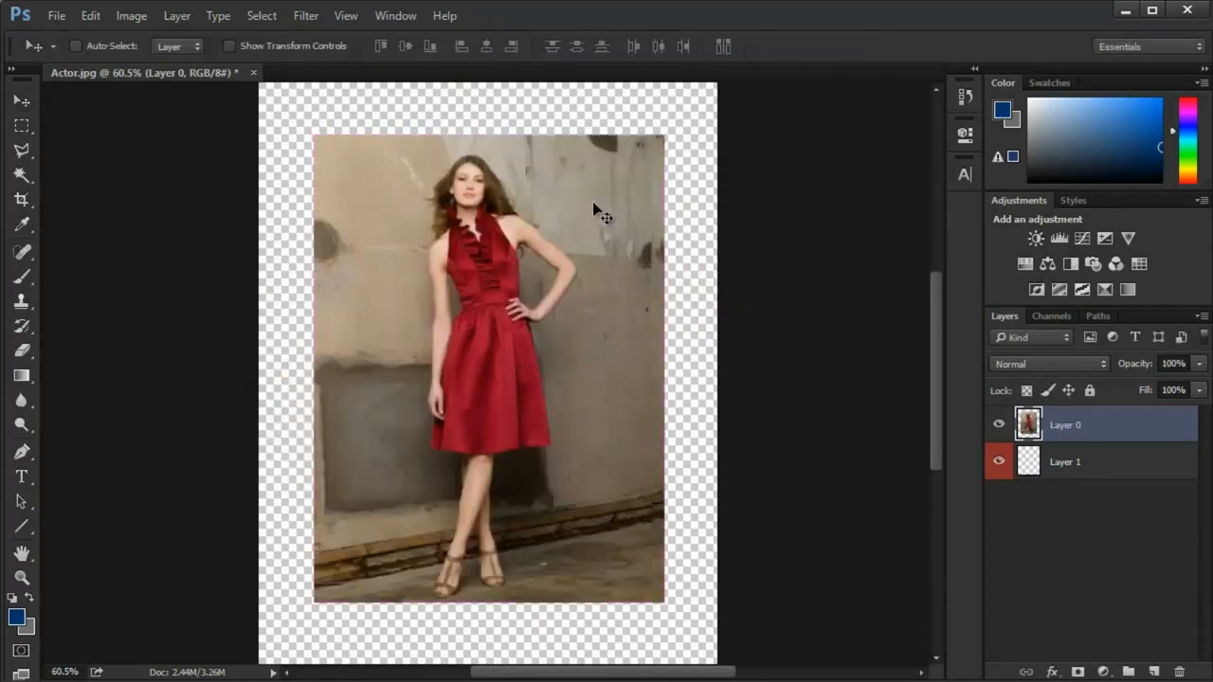
# - Try shrinking the photo to about 75% width and 84% height and rotating it about -26° in one Free Transform, and cancel
pyautogui.hotkey('ctrl', 't')
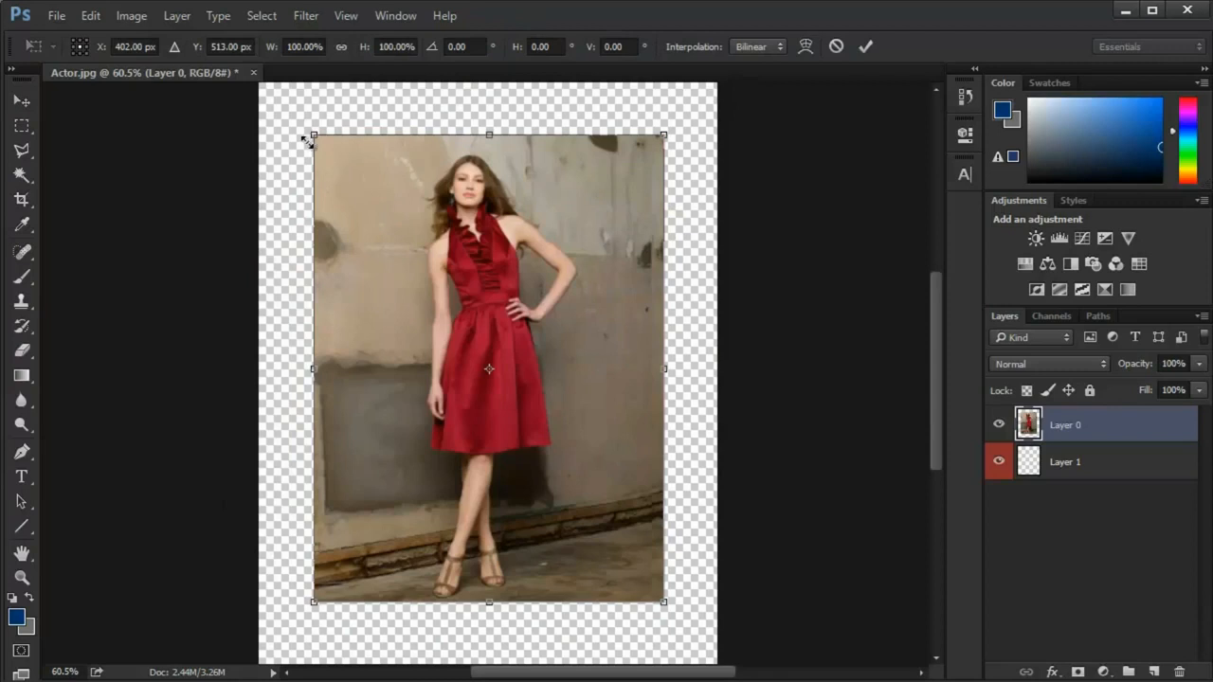
pyautogui.moveTo(311, 137); pyautogui.dragTo(372, 221)
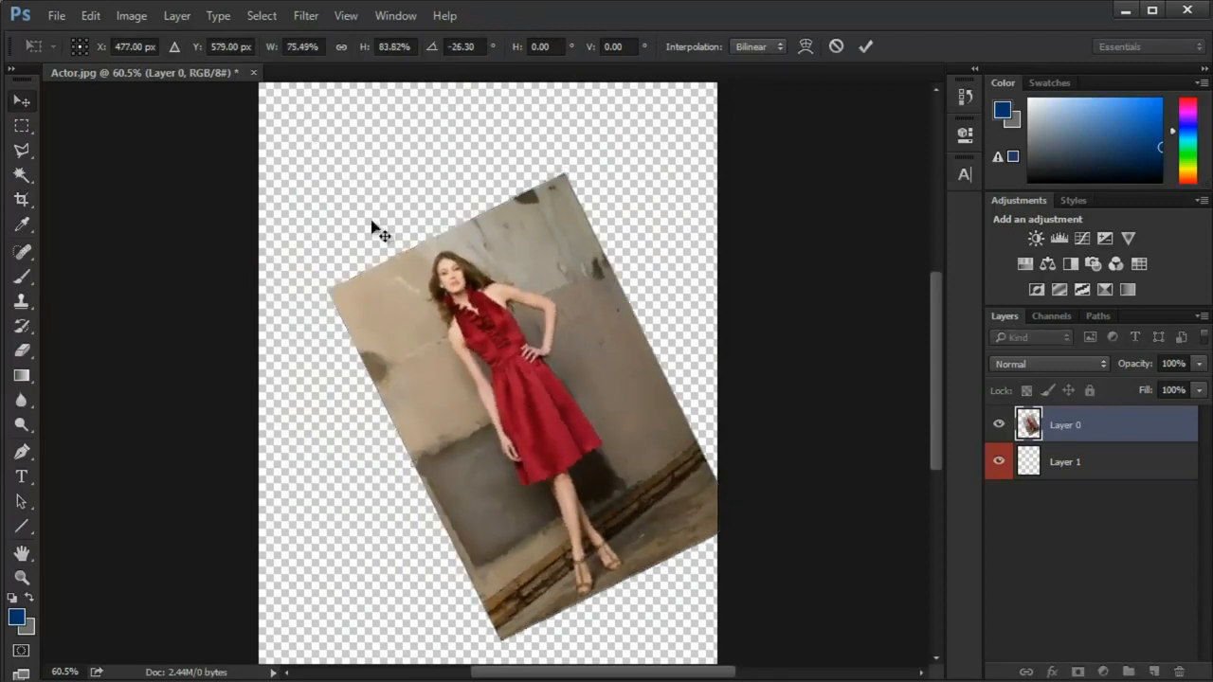
pyautogui.press('Escape')
# - Start a Perspective transform on the photo layer, narrowing its upper edge and widening its lower edge symmetrically
pyautogui.hotkey('ctrl', 't')
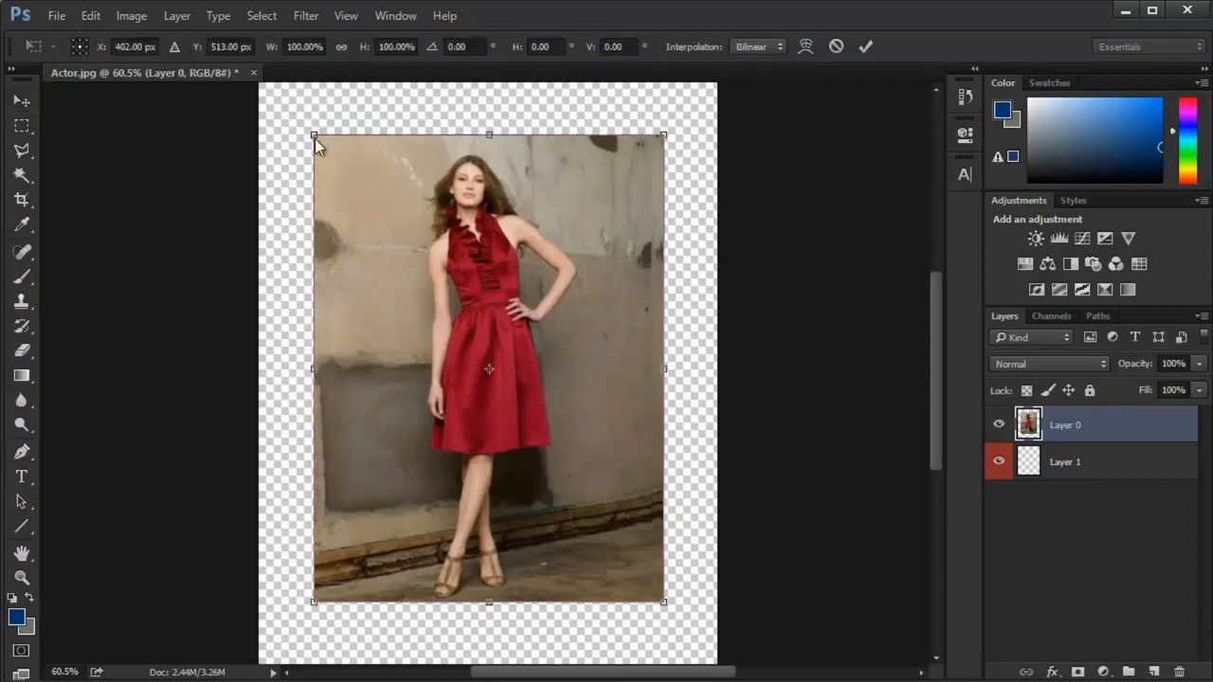
pyautogui.rightClick(315, 139)
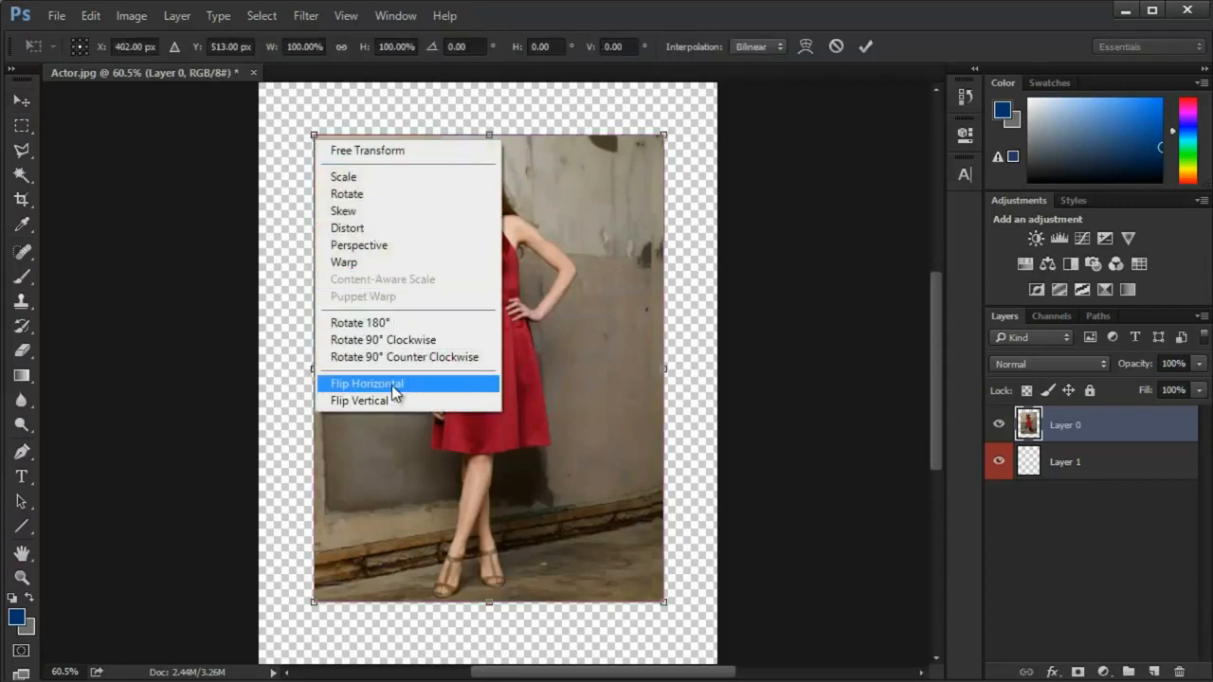
pyautogui.click(346, 250)
pyautogui.moveTo(319, 139); pyautogui.dragTo(424, 134)
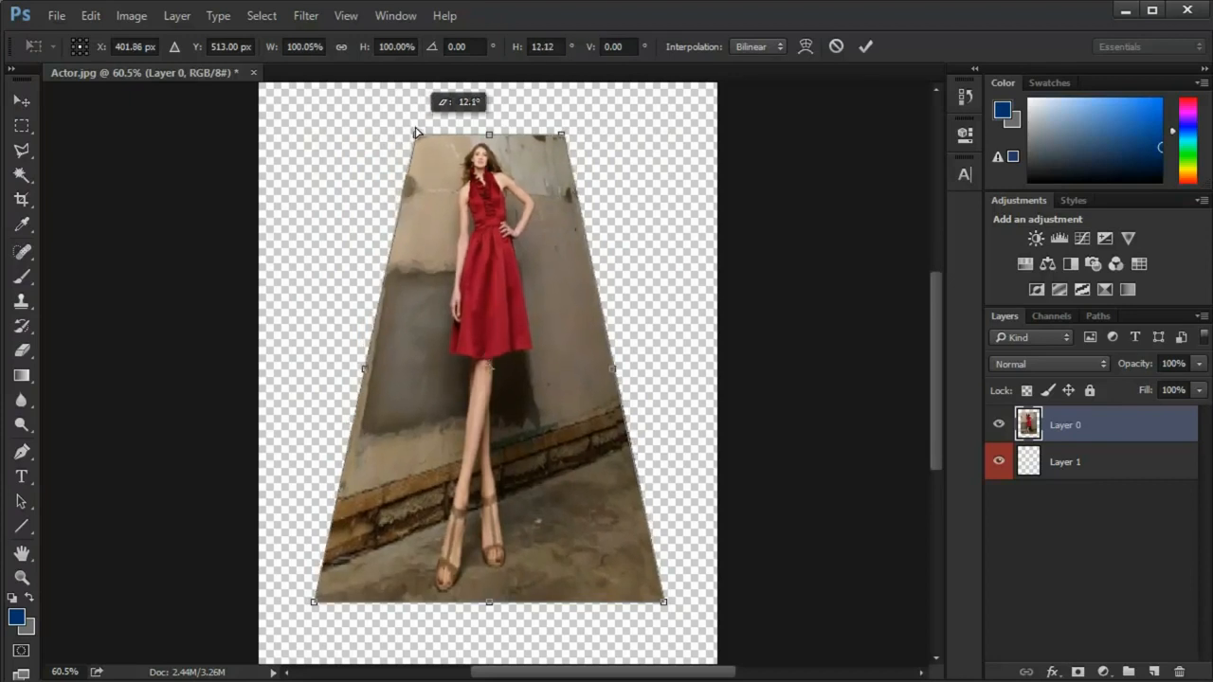
pyautogui.moveTo(313, 608); pyautogui.dragTo(255, 603)
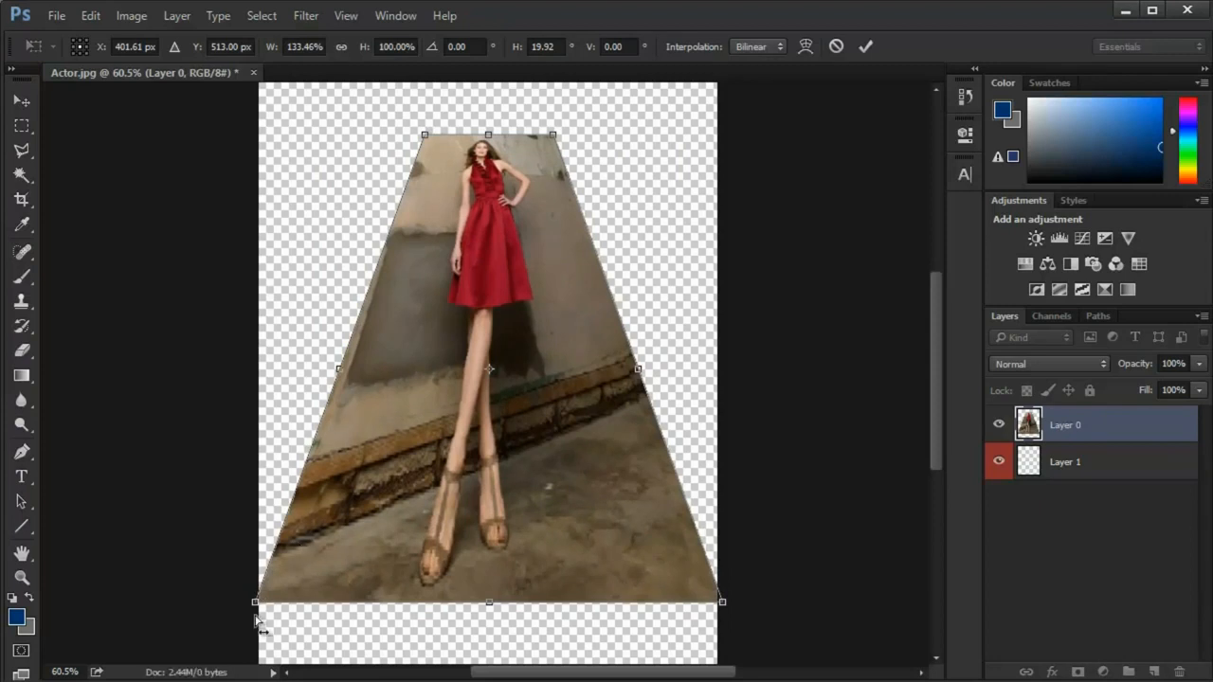
# - Reverse the photo's perspective to a wide upper and narrow lower edge, slant its sides, apply the transform, and undo it
pyautogui.moveTo(261, 607); pyautogui.dragTo(352, 603)
pyautogui.moveTo(428, 139); pyautogui.dragTo(97, 152)
pyautogui.moveTo(225, 373); pyautogui.dragTo(267, 444)
pyautogui.moveTo(742, 341)
pyautogui.mouseDown()
pyautogui.moveTo(767, 304)
pyautogui.moveTo(750, 326)
pyautogui.mouseUp()
pyautogui.moveTo(512, 168); pyautogui.dragTo(461, 179)
pyautogui.press('Return')
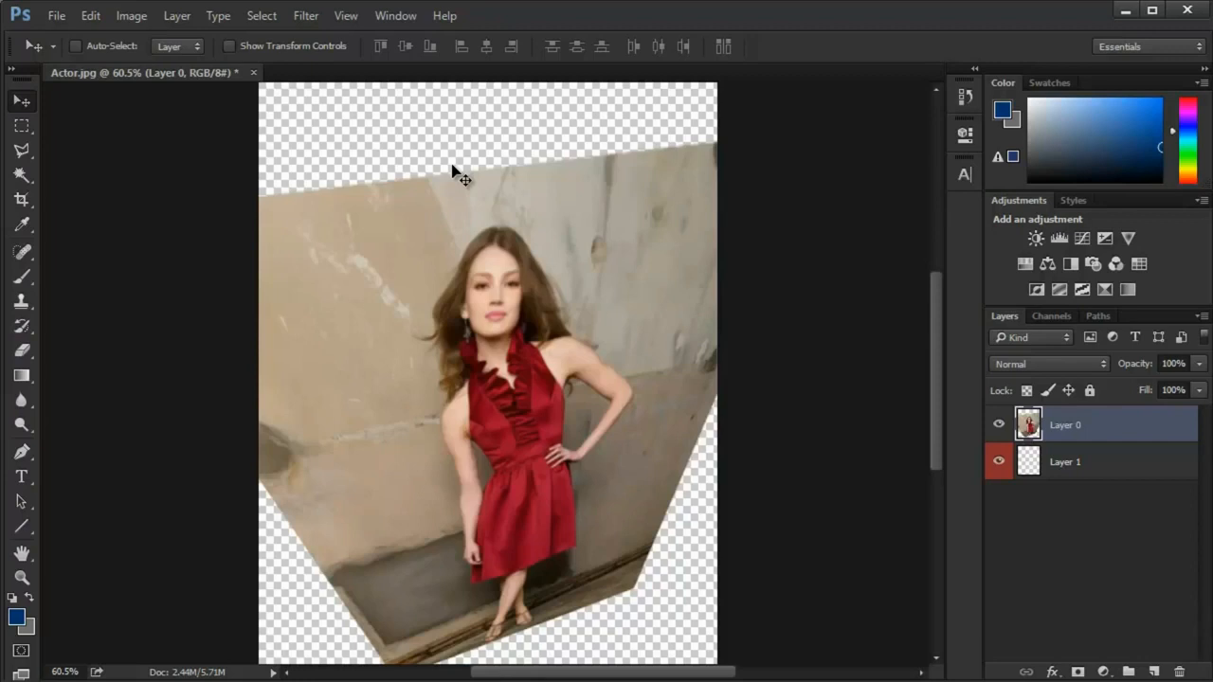
pyautogui.hotkey('ctrl', 'z')
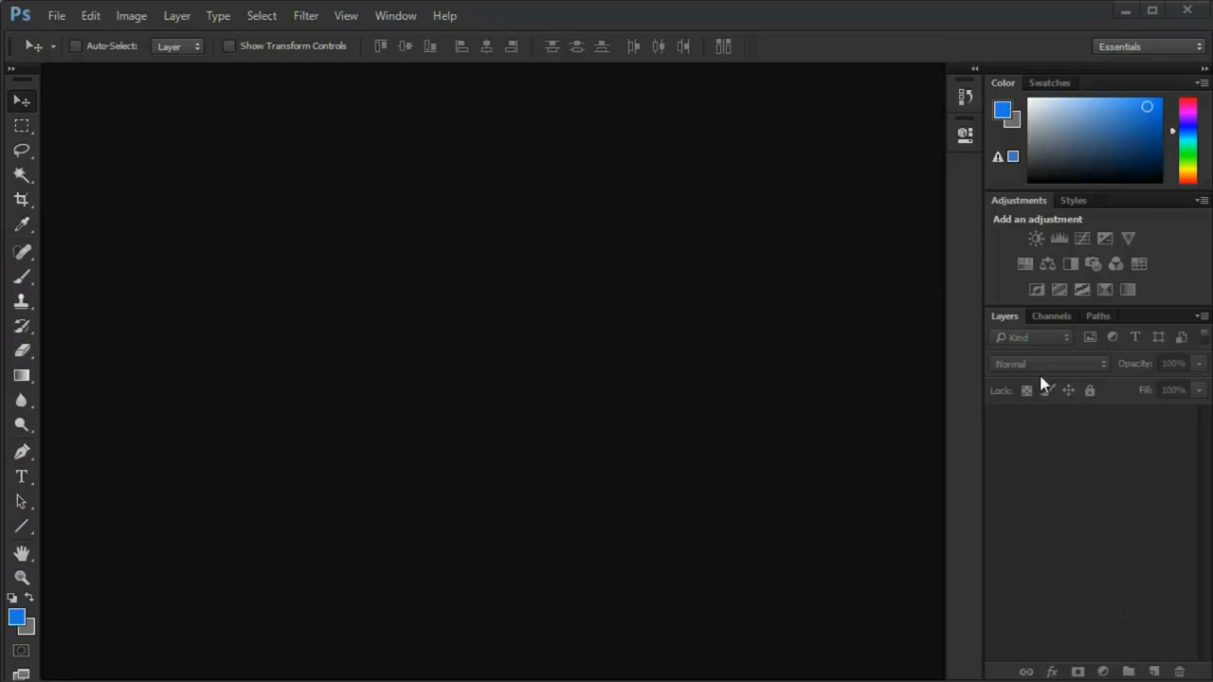
# - Create a new document named Main, 209.97 × 297.01 mm at 300 pixels/inch in 8-bit RGB Color
pyautogui.click(601, 316)
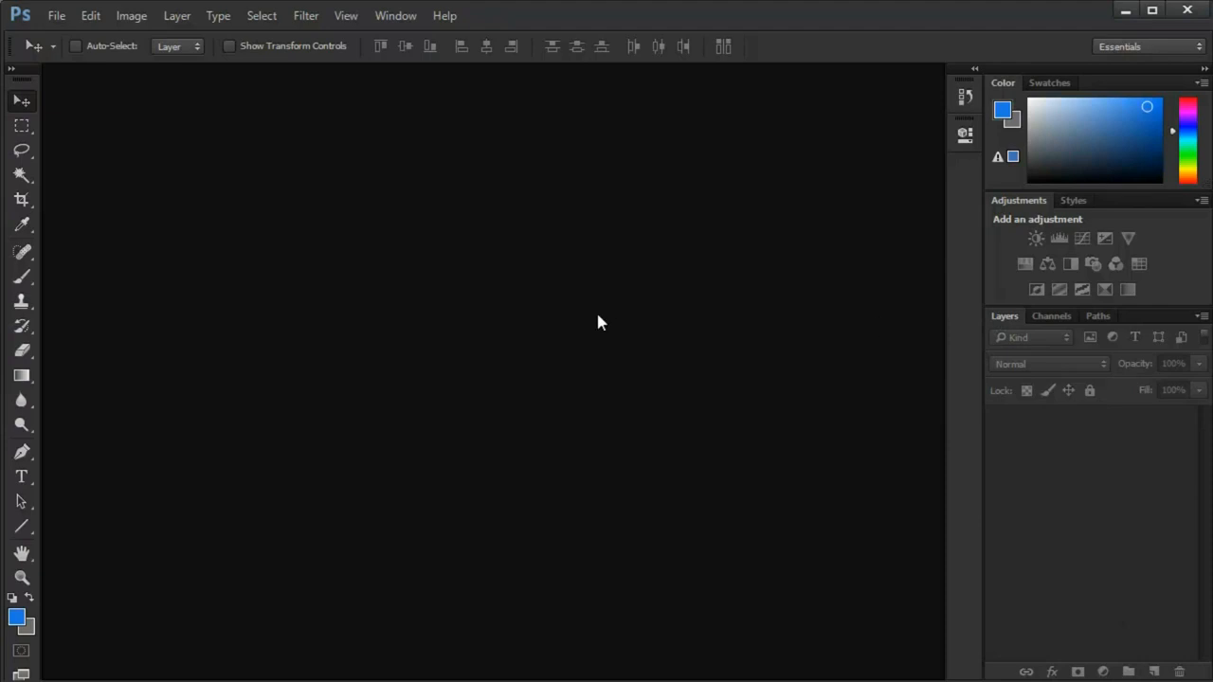
pyautogui.hotkey('ctrl', 'n')
pyautogui.write('Main')
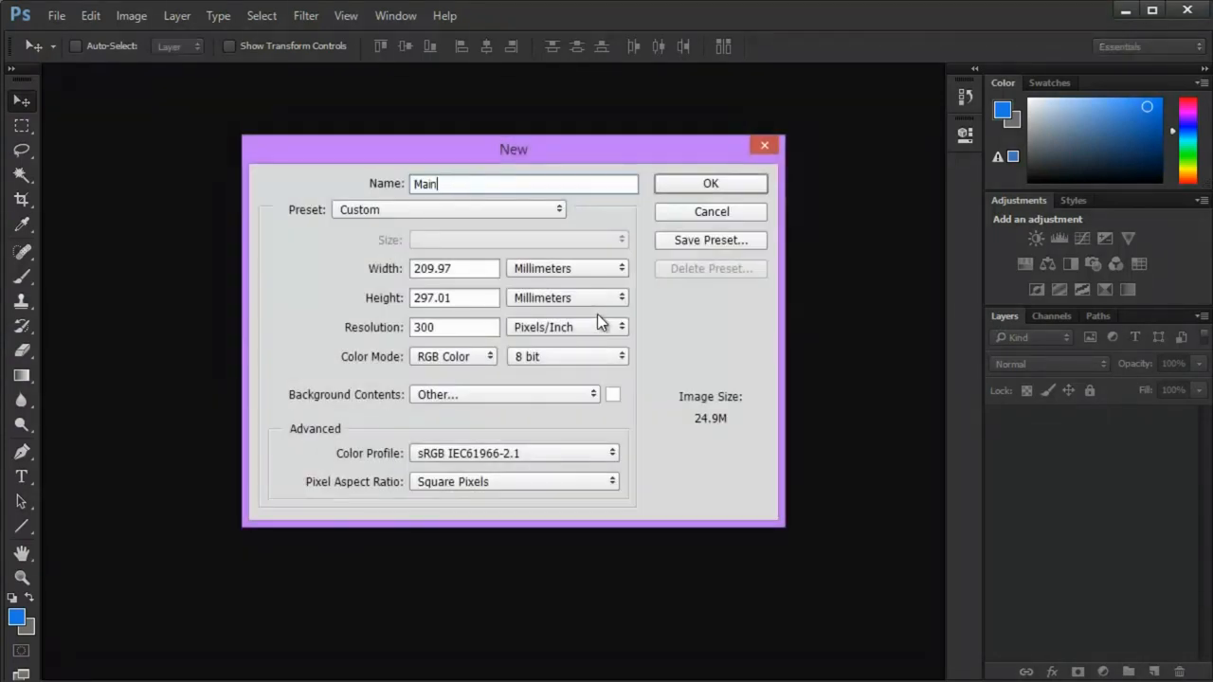
pyautogui.press('Return')
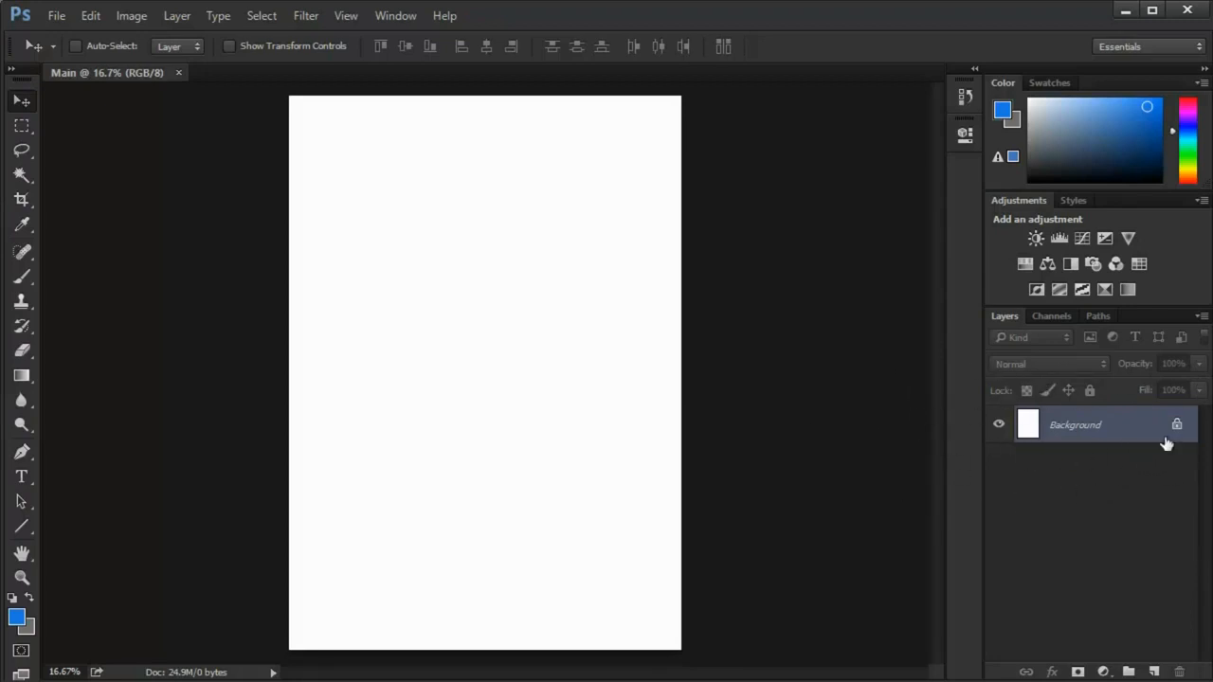
pyautogui.doubleClick(1085, 427)
pyautogui.moveTo(584, 188); pyautogui.dragTo(529, 183)
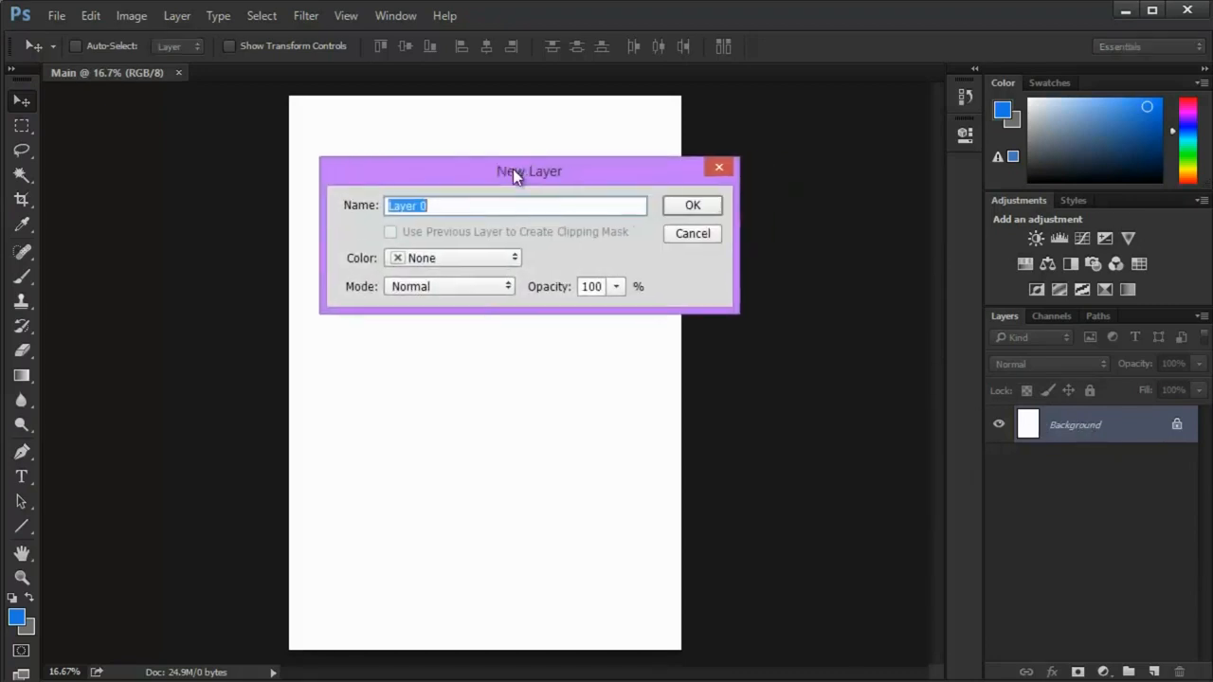
pyautogui.click(688, 235)
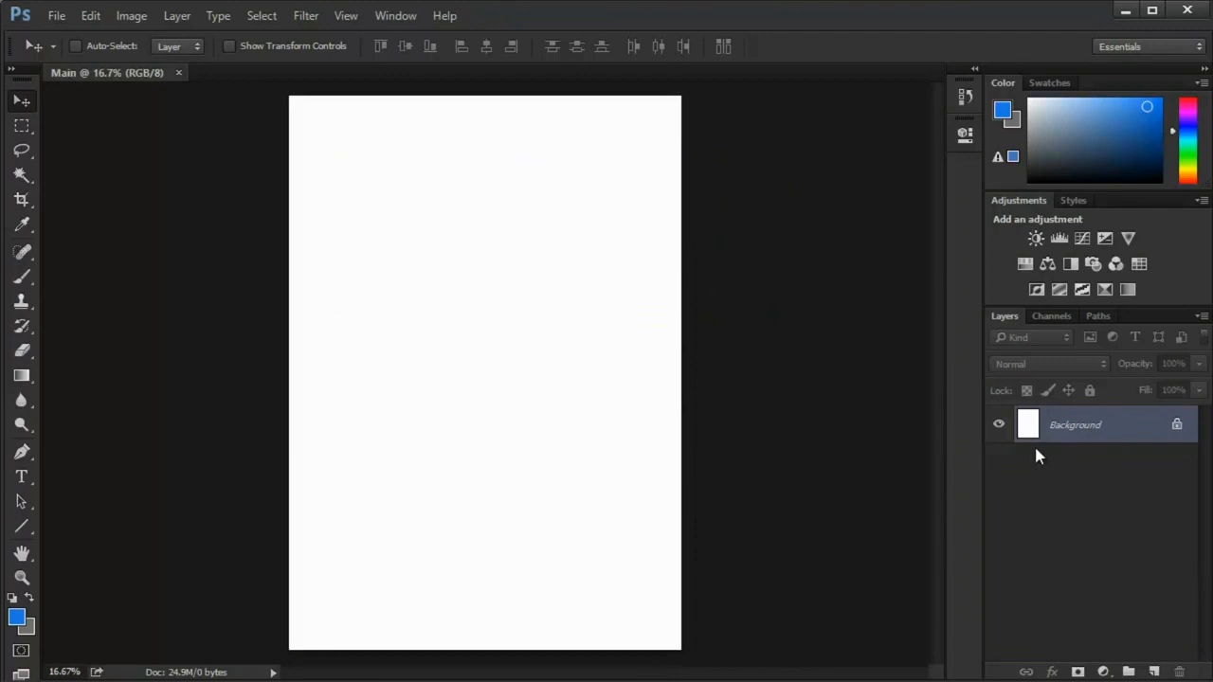
# - Convert the Background into a regular layer without using the naming dialog, and toggle its full lock on and off
pyautogui.keyDown('alt'); pyautogui.doubleClick(1056, 432); pyautogui.keyUp('alt')
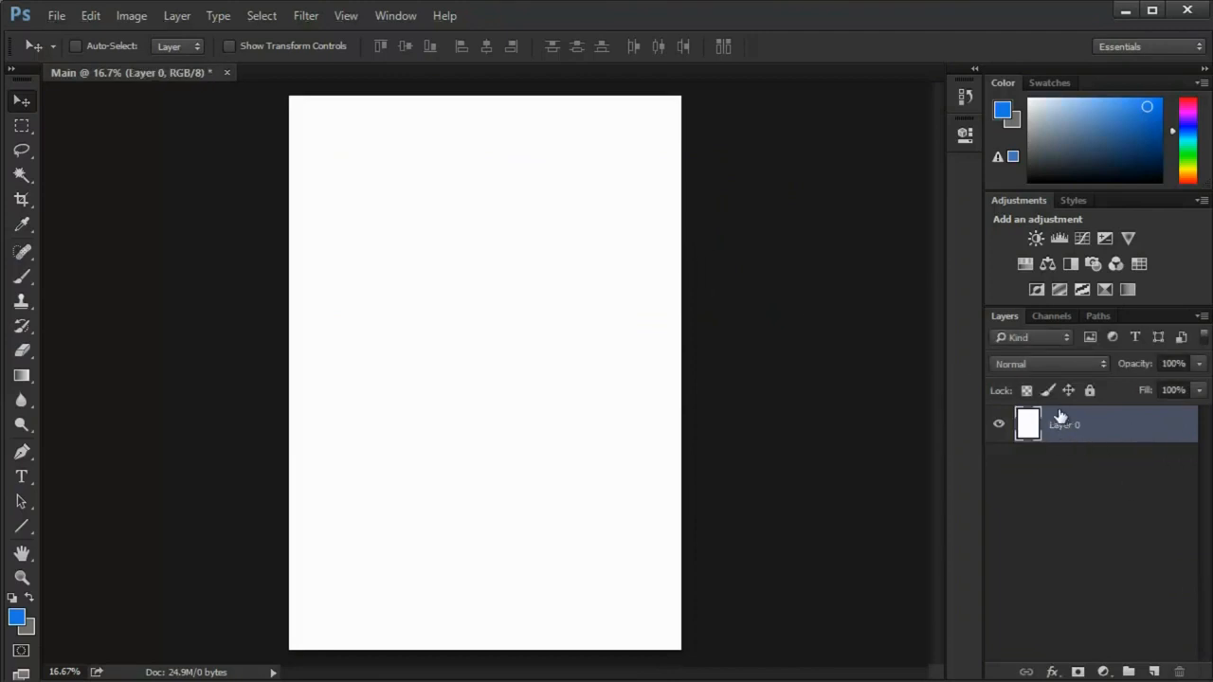
pyautogui.click(1089, 391)
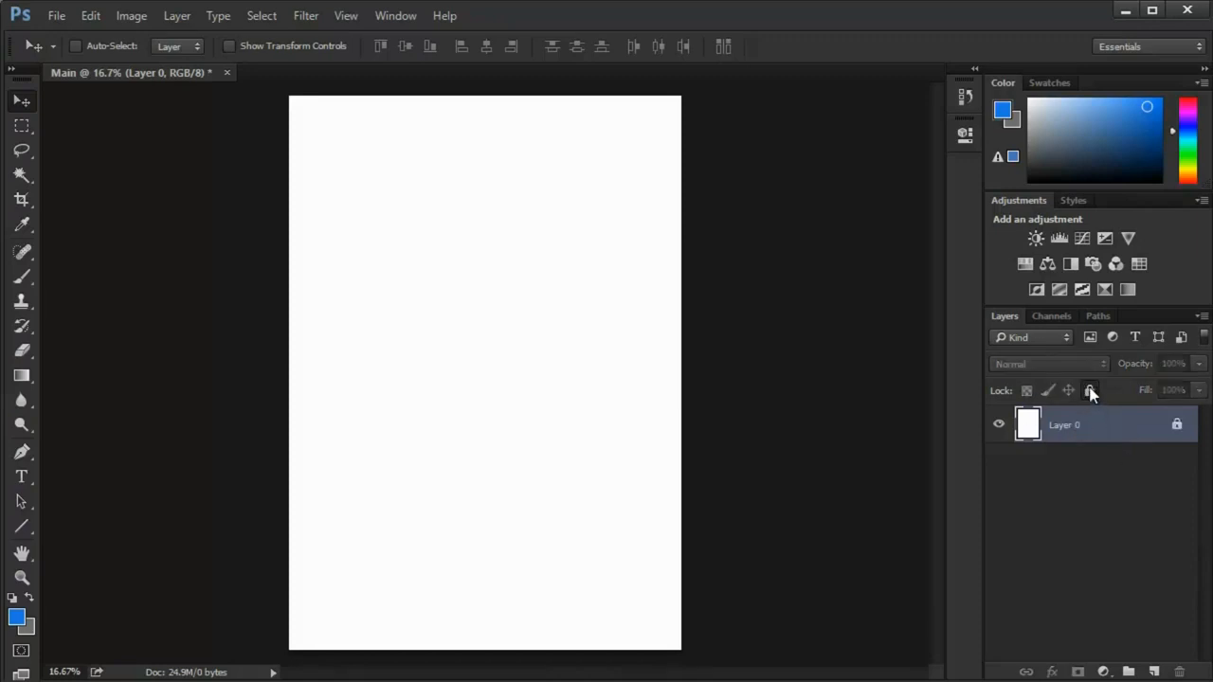
pyautogui.click(1091, 392)
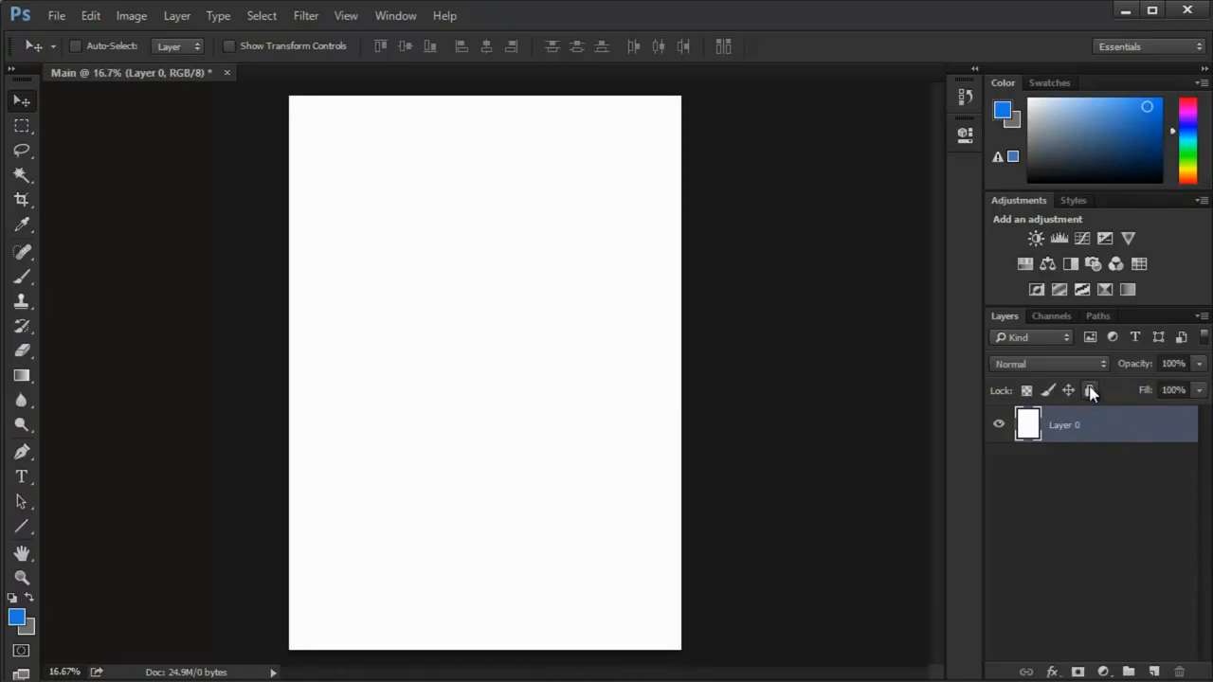
# - Add a new layer and paint a broad bright blue area across the page with the Brush at 1300 px
pyautogui.click(1154, 672)
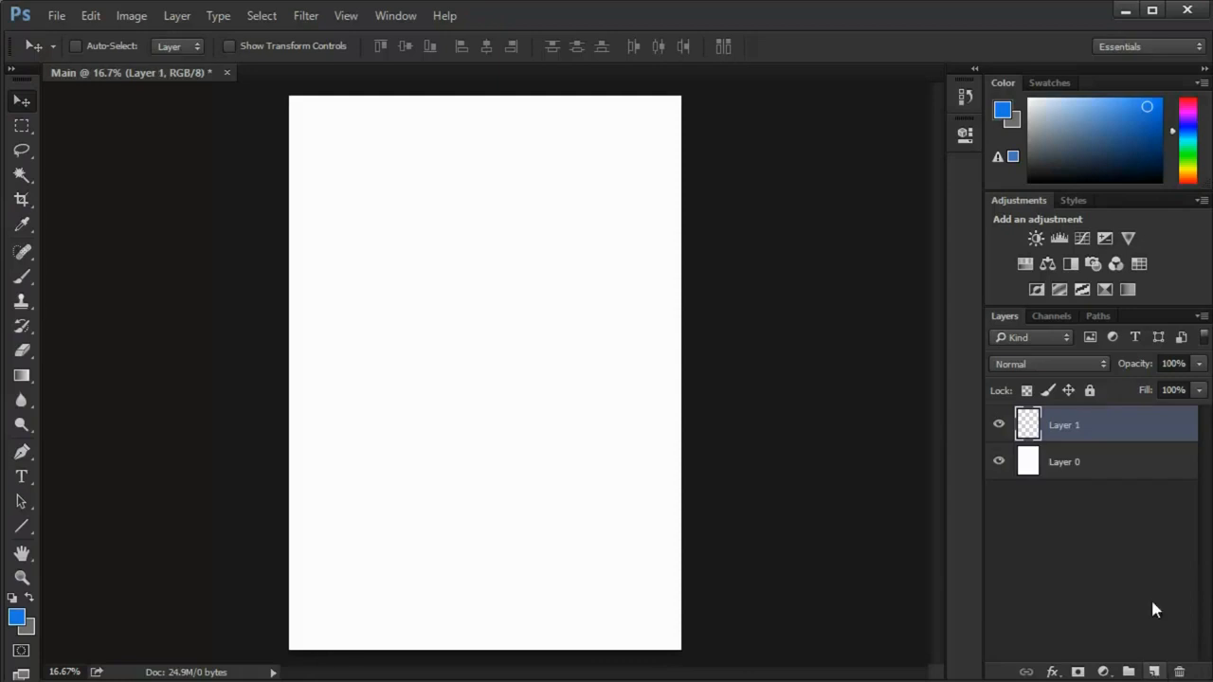
pyautogui.click(21, 125)
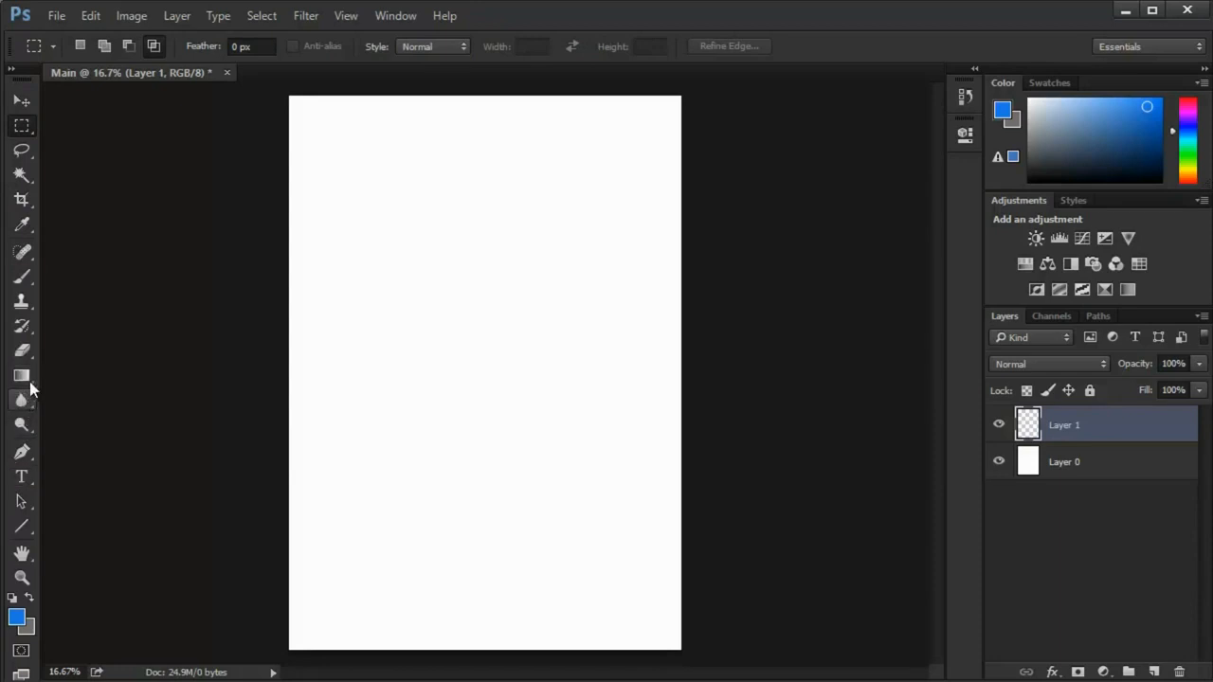
pyautogui.press('b')
pyautogui.press(']')
pyautogui.press(']')
pyautogui.press(']')
pyautogui.press(']')
pyautogui.press(']')
pyautogui.press(']')
pyautogui.press(']')
pyautogui.press(']')
pyautogui.press(']')
pyautogui.moveTo(290, 260); pyautogui.dragTo(713, 266)
pyautogui.moveTo(679, 317)
pyautogui.mouseDown()
pyautogui.moveTo(275, 429)
pyautogui.moveTo(472, 408)
pyautogui.moveTo(841, 432)
pyautogui.mouseUp()
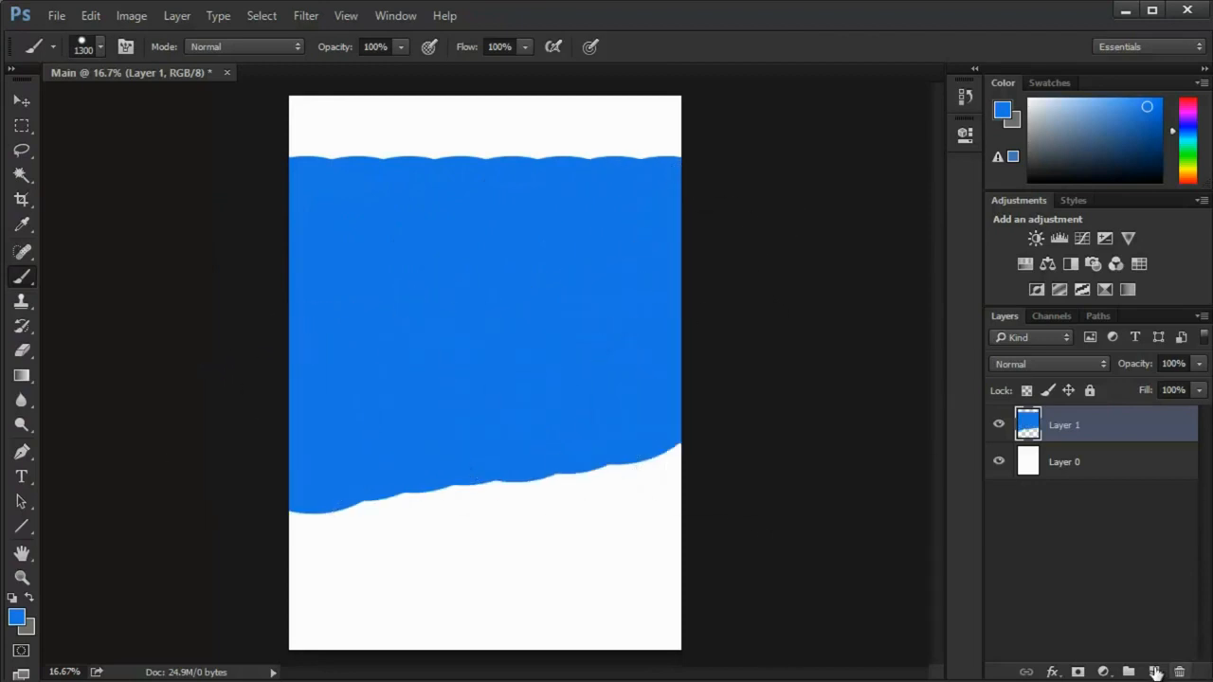
# - Add another layer and paint a thick dark blue (#00346e) diagonal stroke from the blue area to the page's right edge
pyautogui.click(1154, 672)
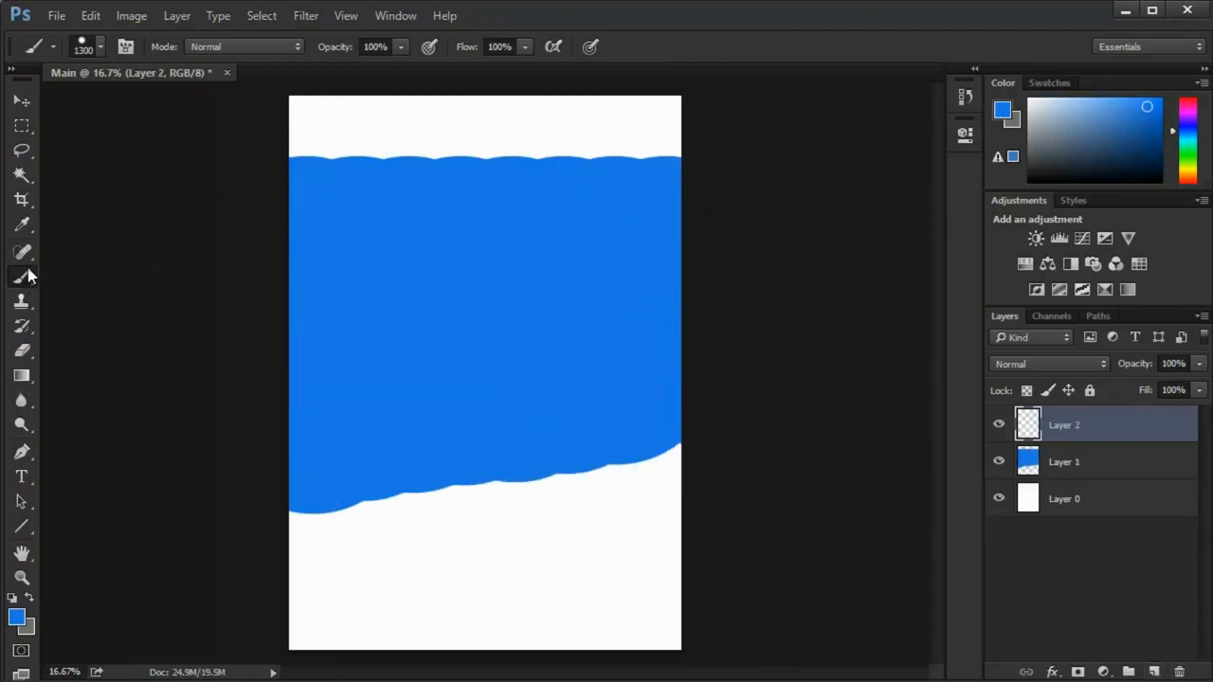
pyautogui.click(16, 616)
pyautogui.moveTo(699, 263); pyautogui.dragTo(902, 265)
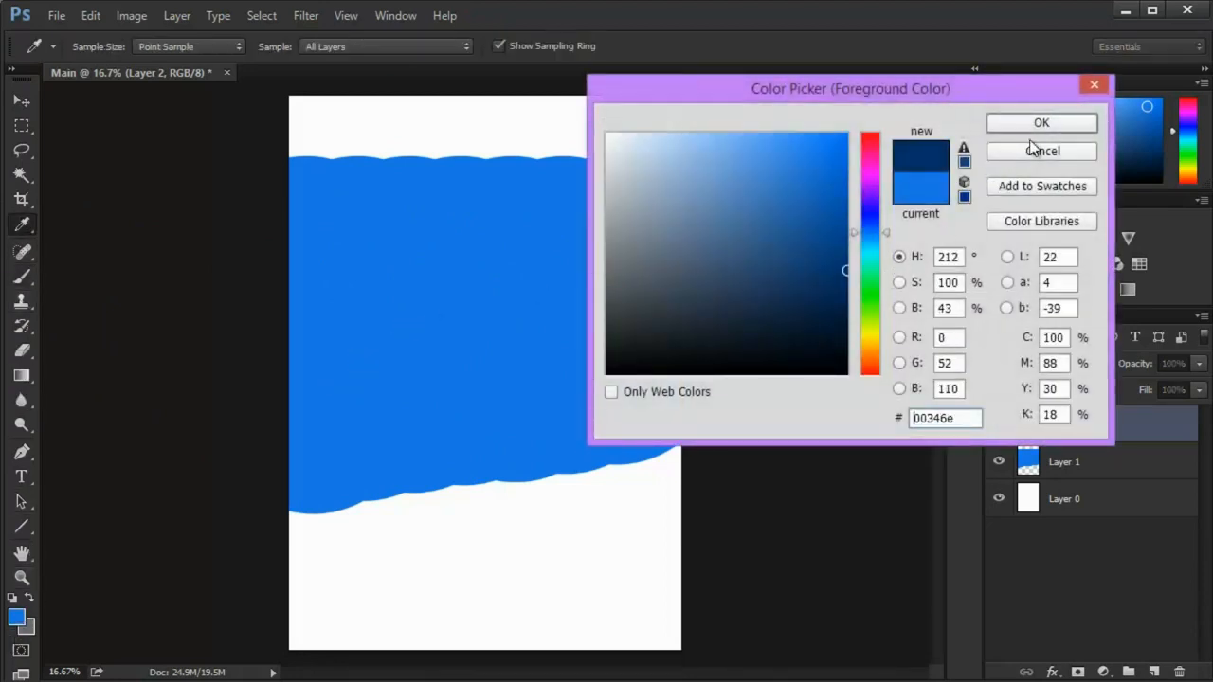
pyautogui.click(1042, 123)
pyautogui.press('b')
pyautogui.moveTo(460, 313); pyautogui.dragTo(708, 485)
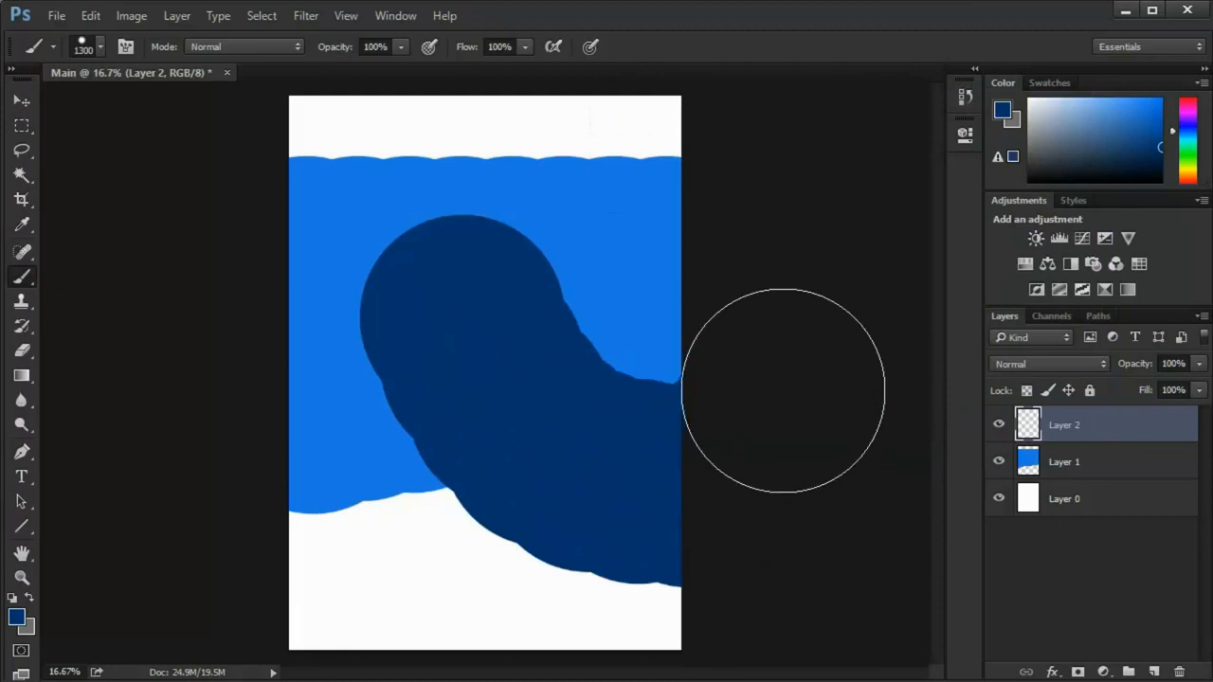
# - Move the dark blue Layer 2 beneath the bright blue Layer 1, and return it to the top of the stack
pyautogui.moveTo(1104, 432); pyautogui.dragTo(1103, 476)
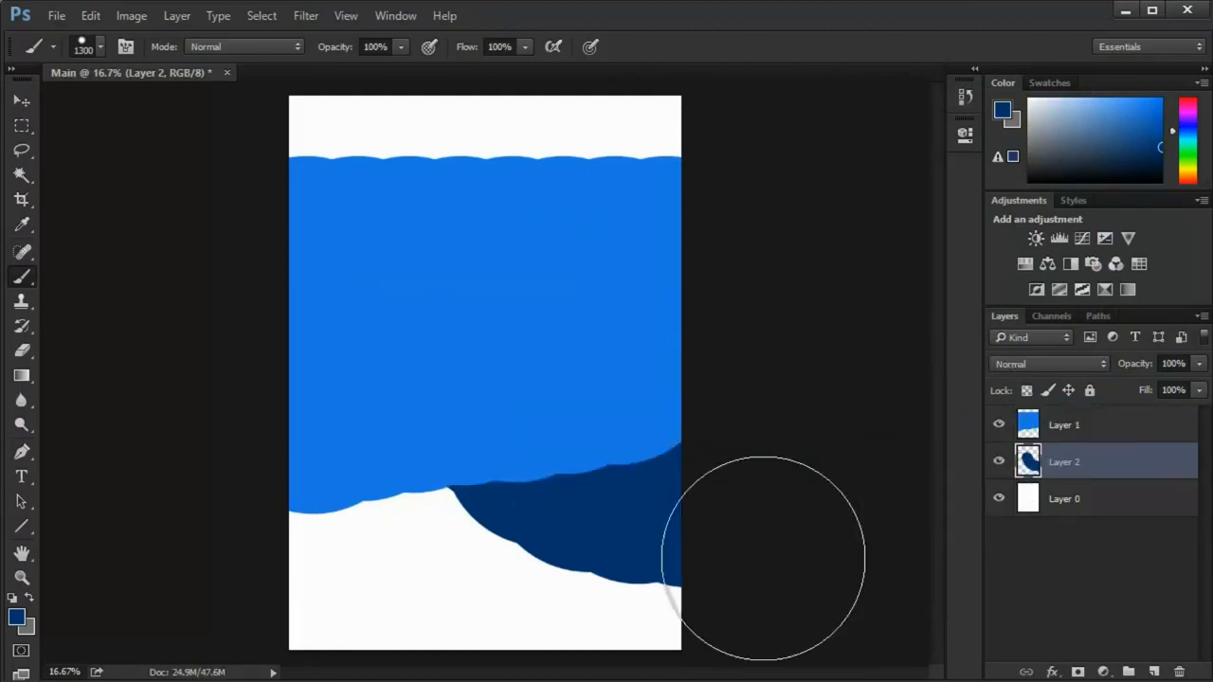
pyautogui.press('v')
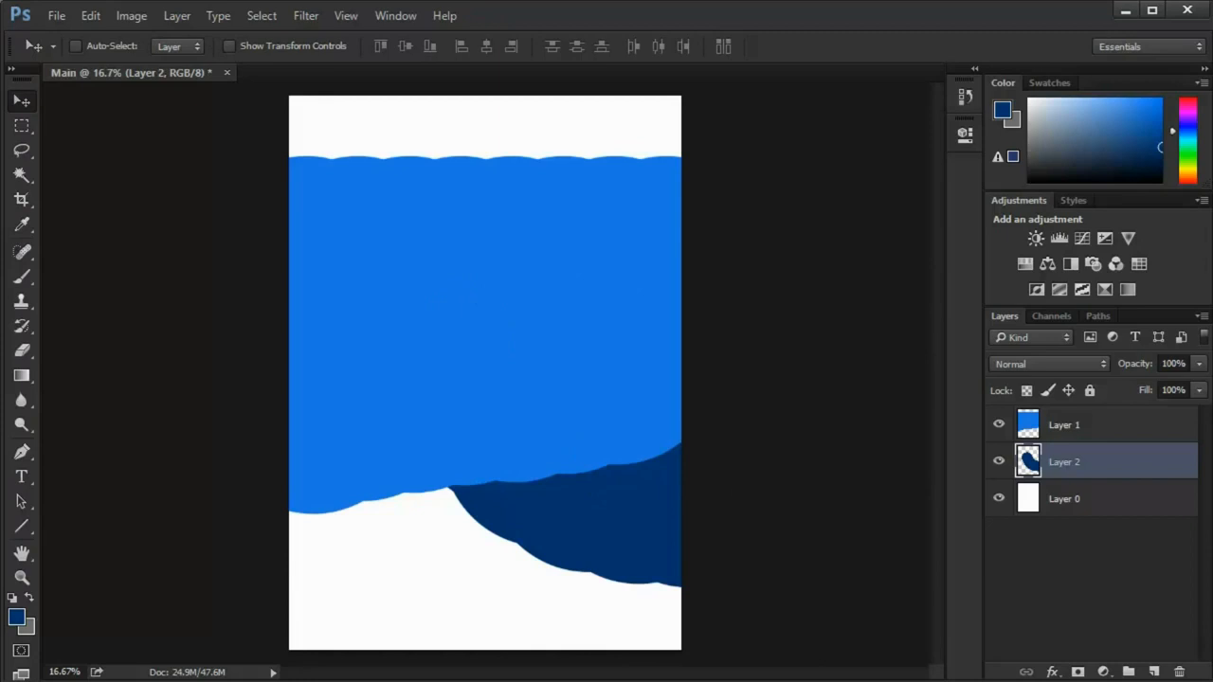
pyautogui.moveTo(1088, 466)
pyautogui.mouseDown()
pyautogui.moveTo(1094, 424)
pyautogui.moveTo(1060, 422)
pyautogui.mouseUp()
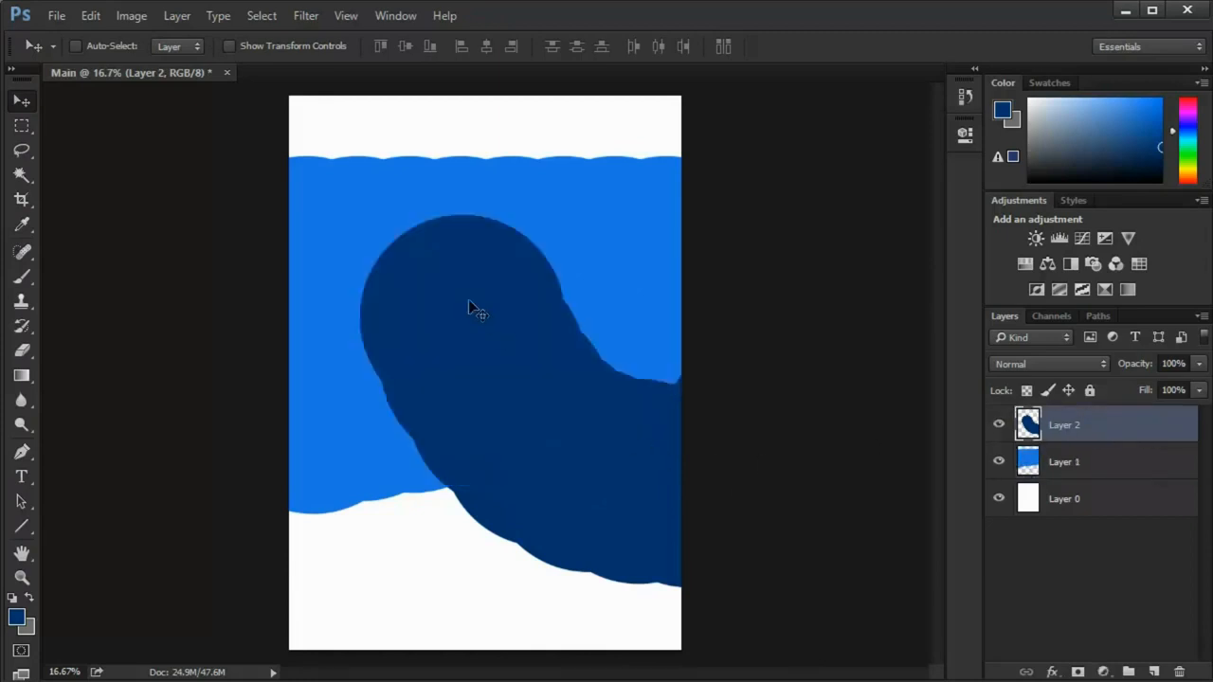
# - Move the white Layer 0 to the top of the stack and beneath Layer 2, and return it to the bottom
pyautogui.click(1057, 499)
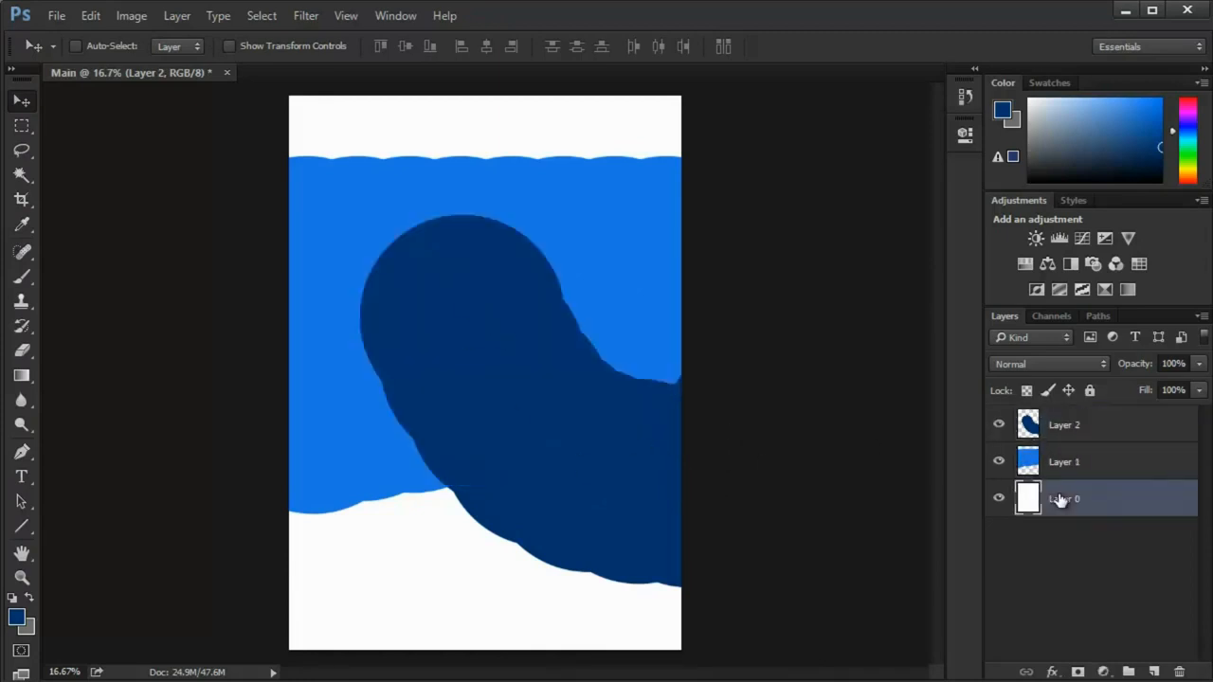
pyautogui.moveTo(1042, 507); pyautogui.dragTo(994, 427)
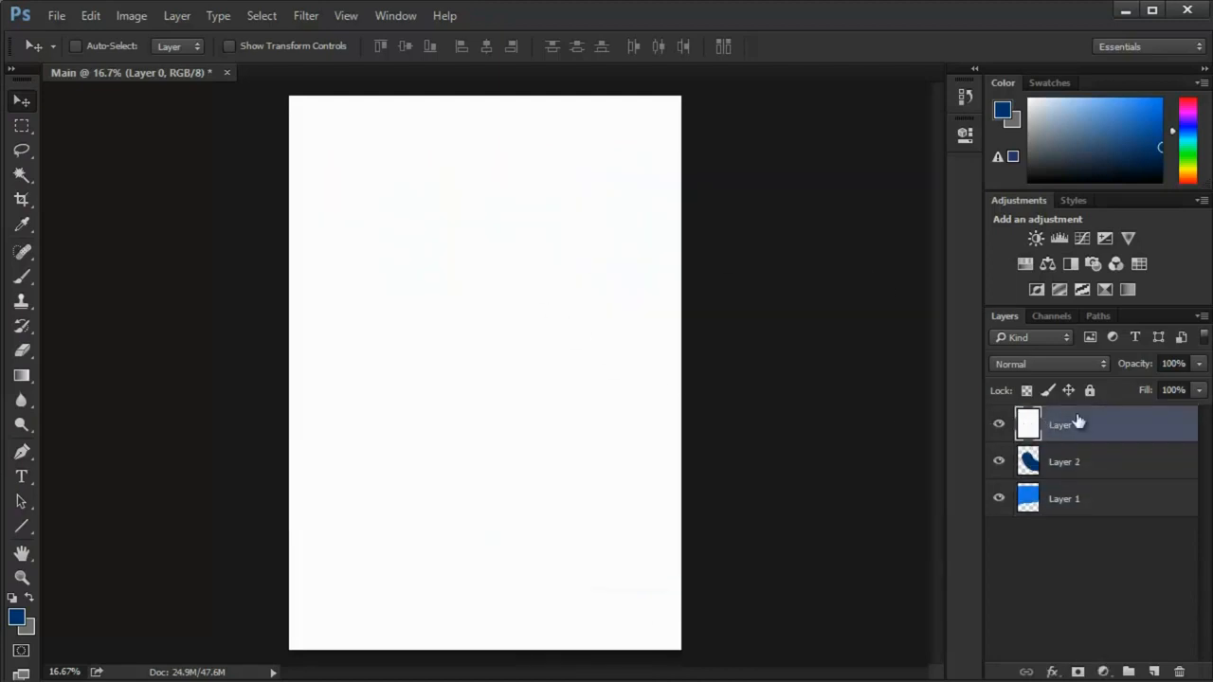
pyautogui.moveTo(1076, 435); pyautogui.dragTo(1072, 474)
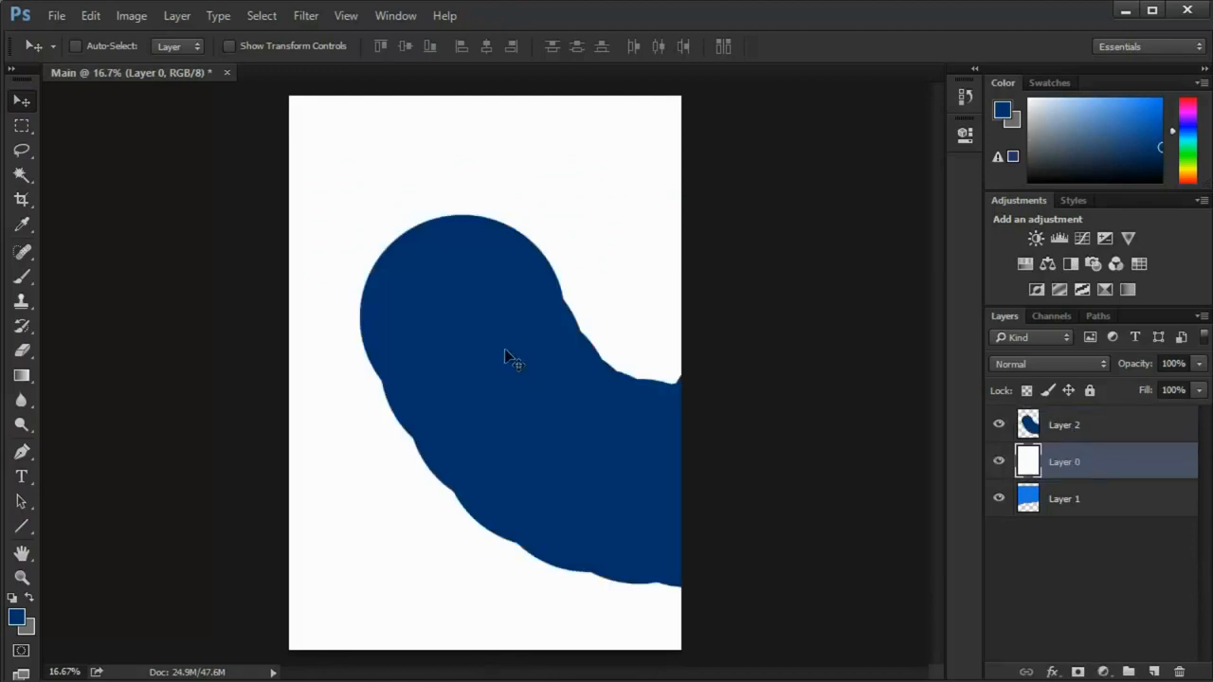
pyautogui.click(1100, 510)
pyautogui.moveTo(1069, 466); pyautogui.dragTo(1075, 512)
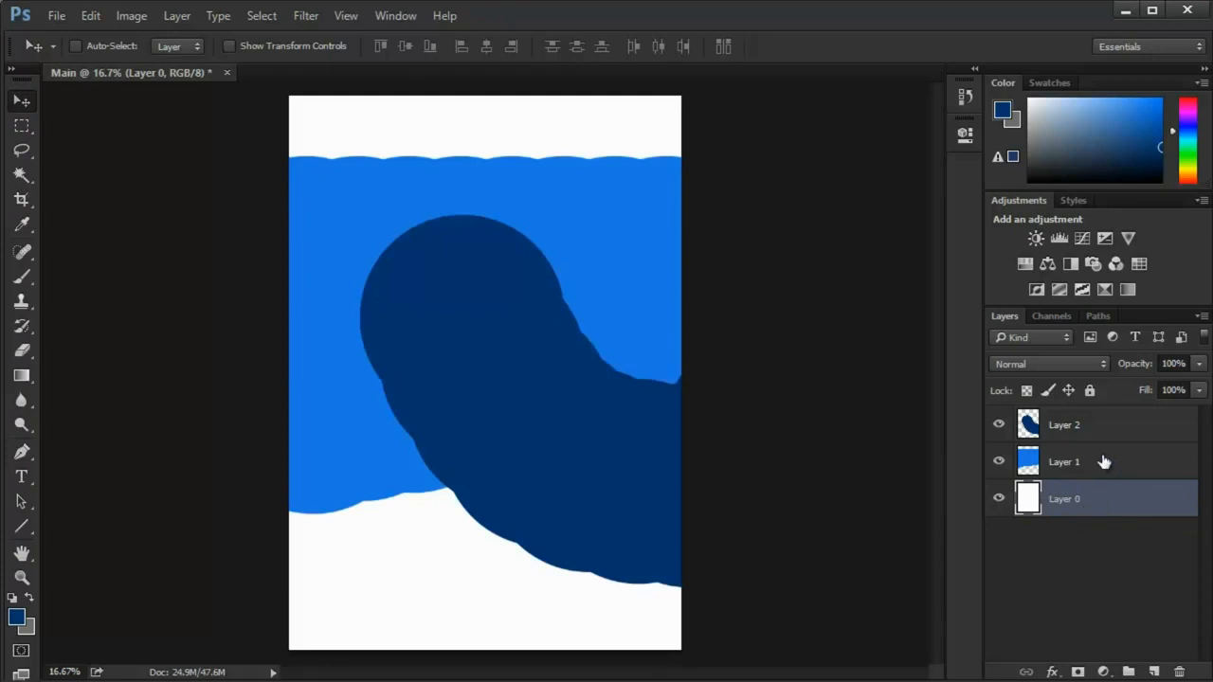
# - Switch the active layer between the top and bottom of the stack, ending with Layer 2 selected
pyautogui.click(1065, 436)
pyautogui.click(1062, 496)
pyautogui.click(1072, 429)
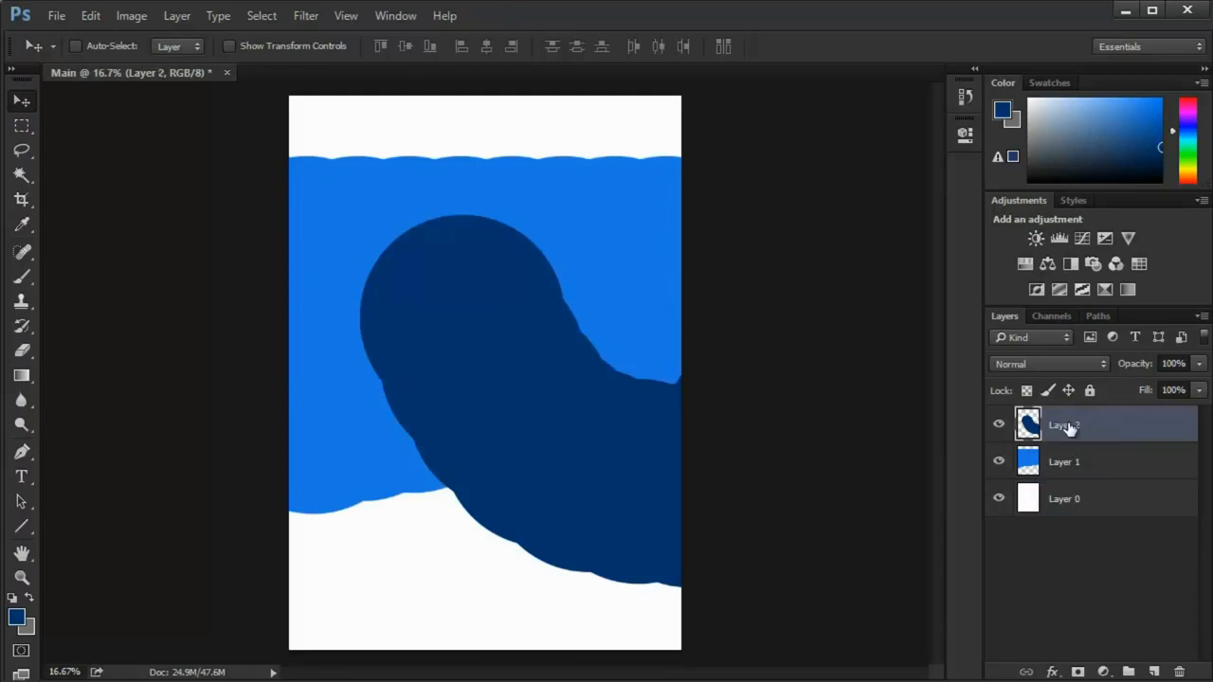
# - Rename Layer 2, the dark blue stroke, as "Dark b;ue"
pyautogui.rightClick(1071, 431)
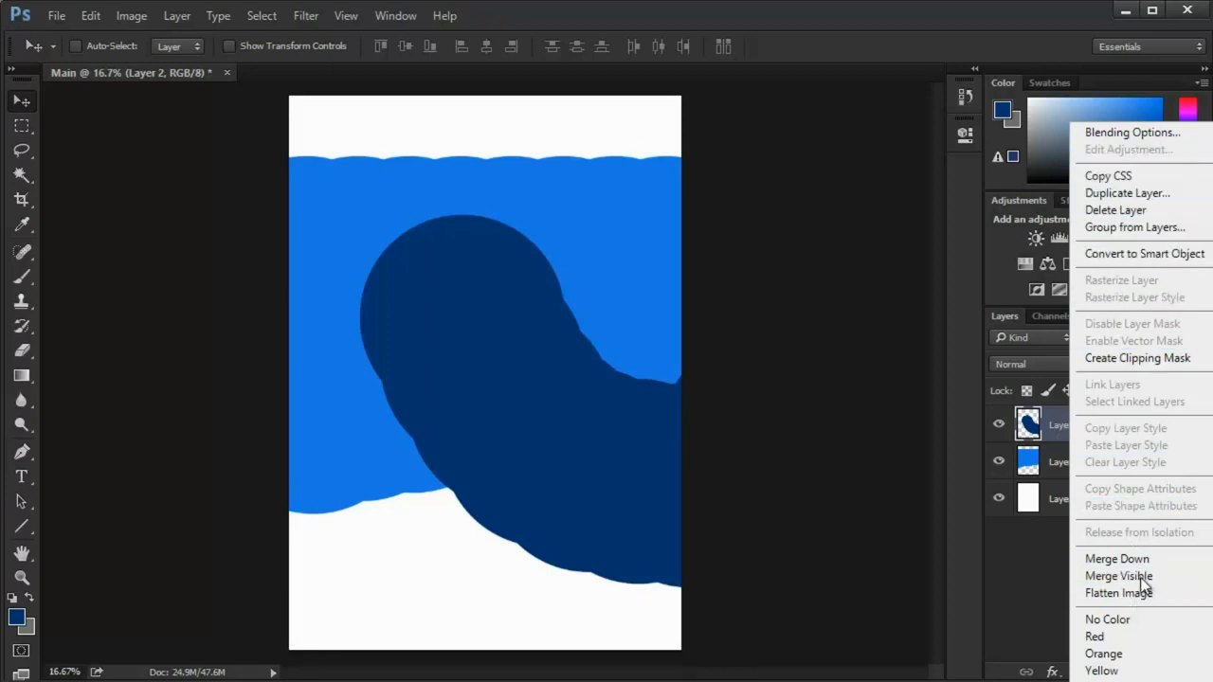
pyautogui.click(1016, 558)
pyautogui.doubleClick(1067, 431)
pyautogui.moveTo(1102, 429); pyautogui.dragTo(1023, 428)
pyautogui.write('Dark blue')
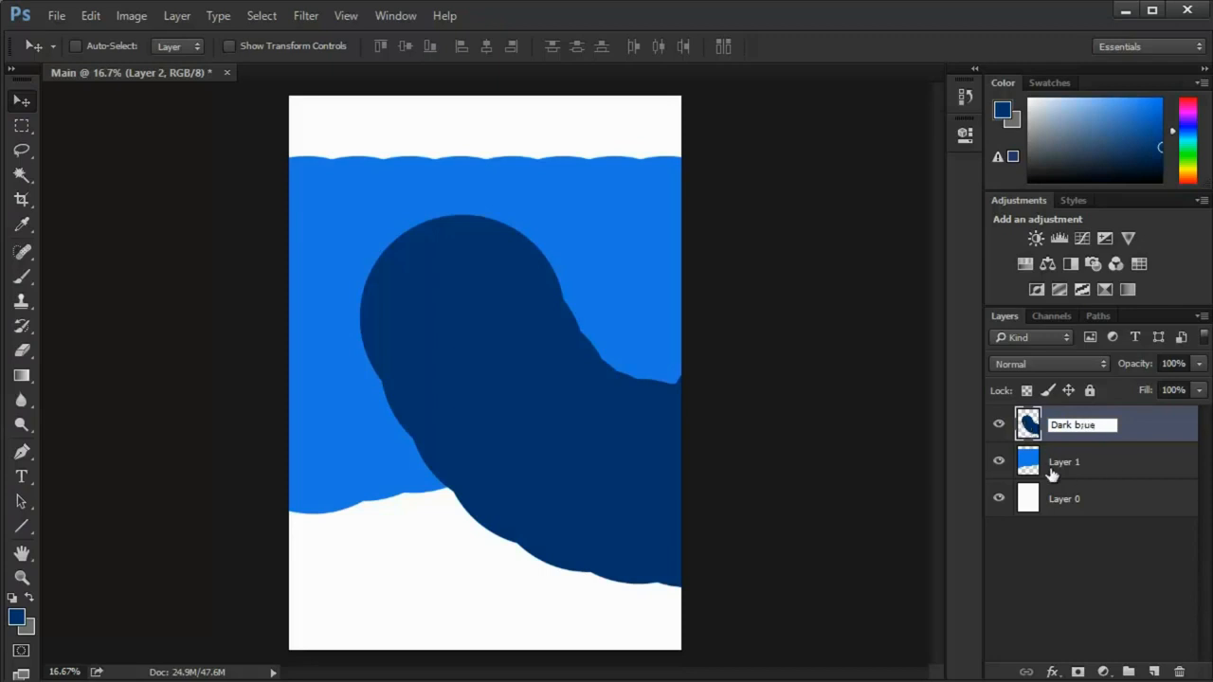
# - Rename Layer 1 as "light blue" and Layer 0 as "W"
pyautogui.doubleClick(1067, 464)
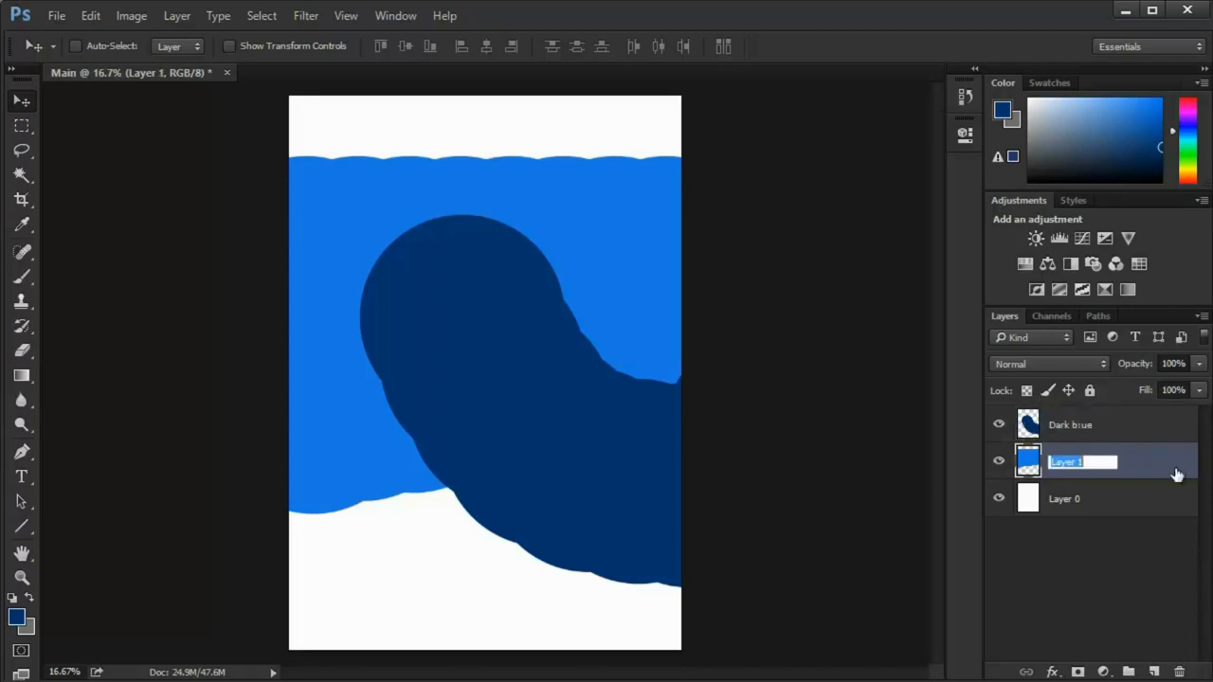
pyautogui.write('Light blue')
pyautogui.doubleClick(1063, 499)
pyautogui.write('W')
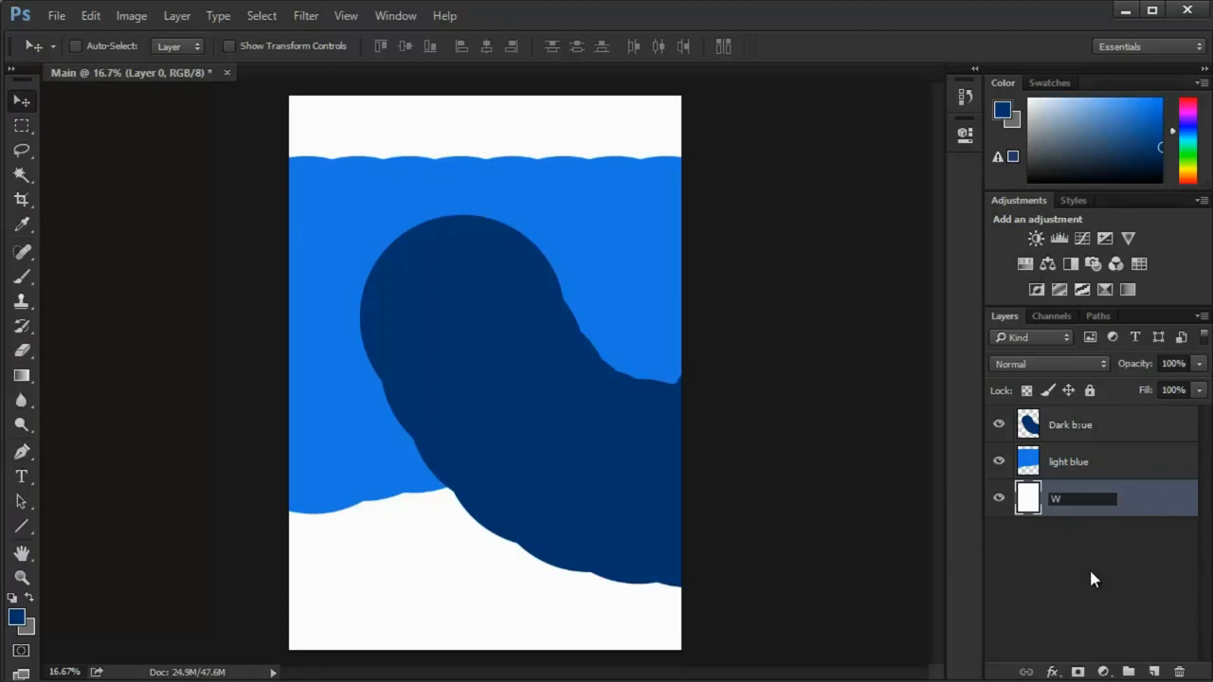
pyautogui.click(1090, 569)
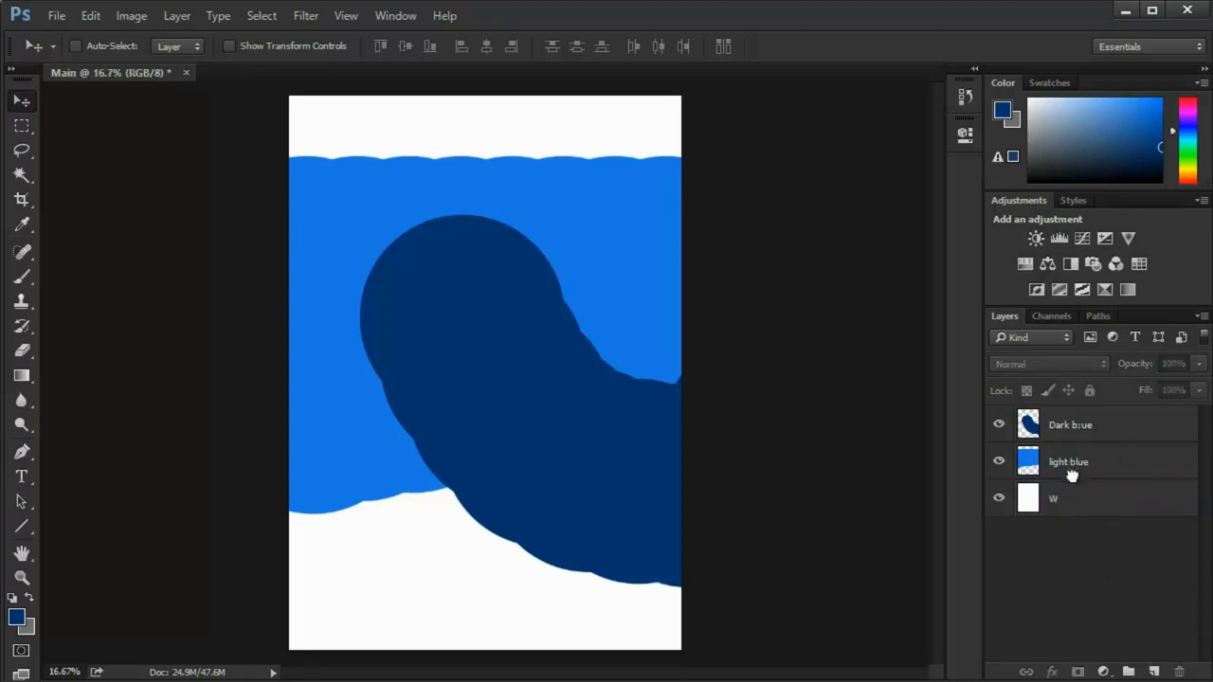
# - Lower the dark blue layer's opacity to 67% and 31%, return it to 100%, and deselect the layer
pyautogui.click(1074, 463)
pyautogui.click(1077, 433)
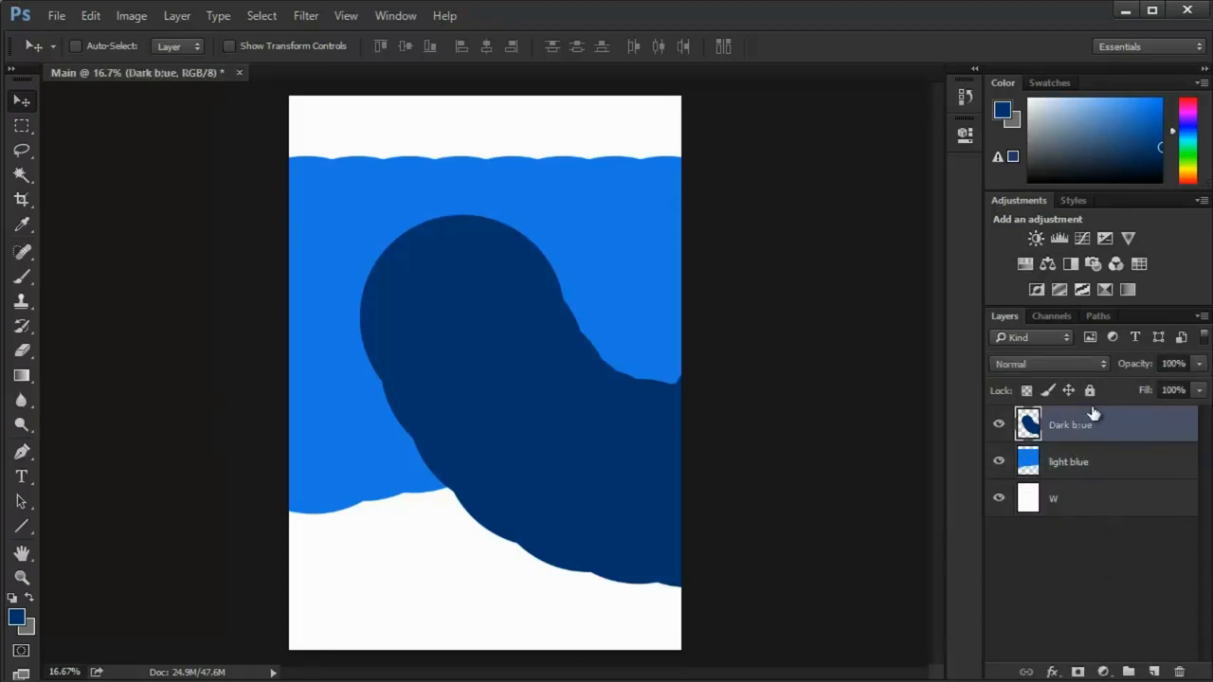
pyautogui.click(1036, 366)
pyautogui.click(1029, 373)
pyautogui.click(1199, 367)
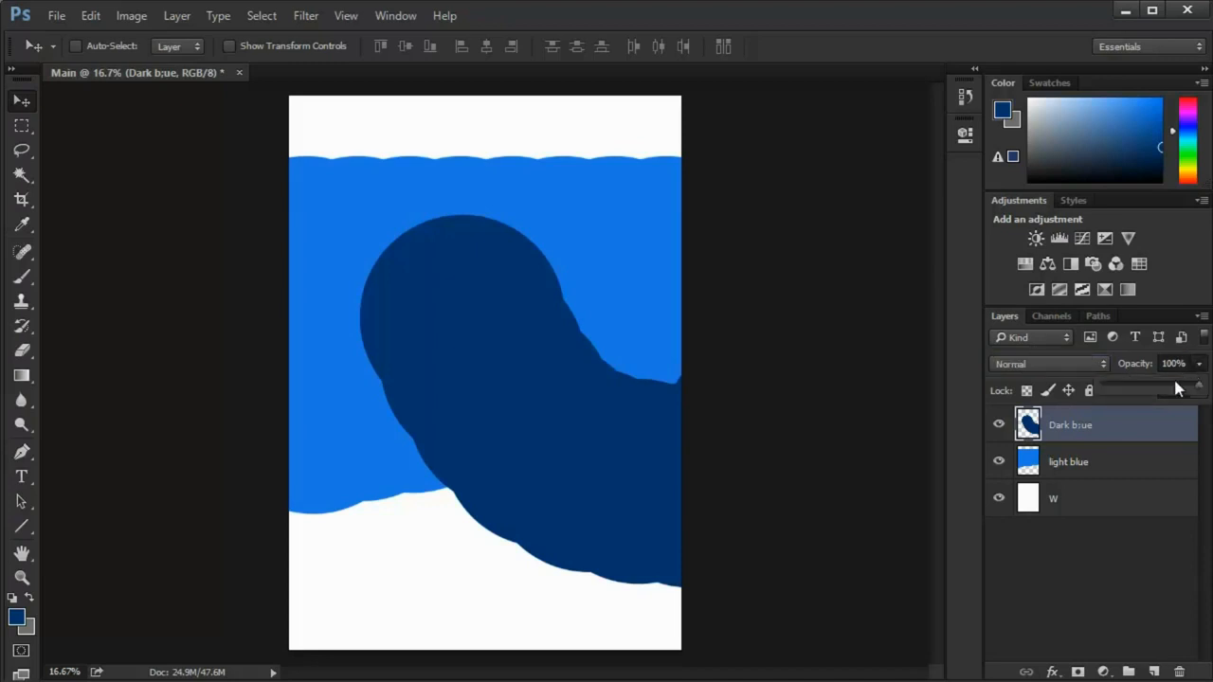
pyautogui.moveTo(1200, 393); pyautogui.dragTo(1182, 391)
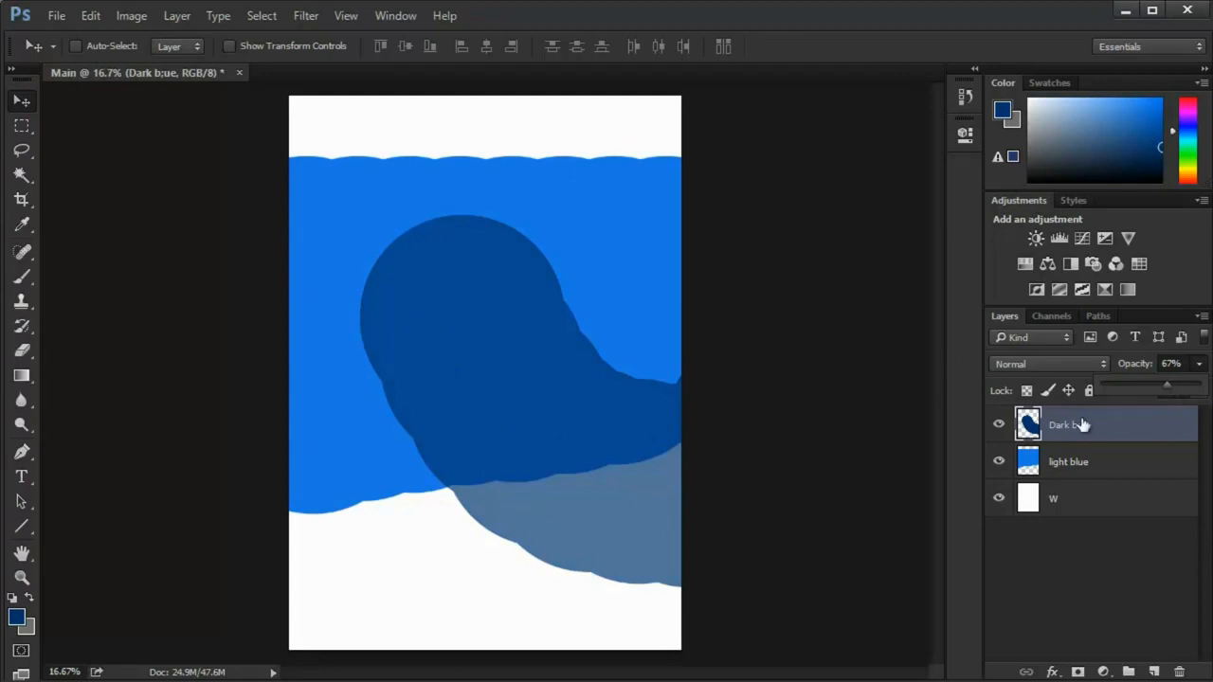
pyautogui.moveTo(1157, 390); pyautogui.dragTo(1135, 389)
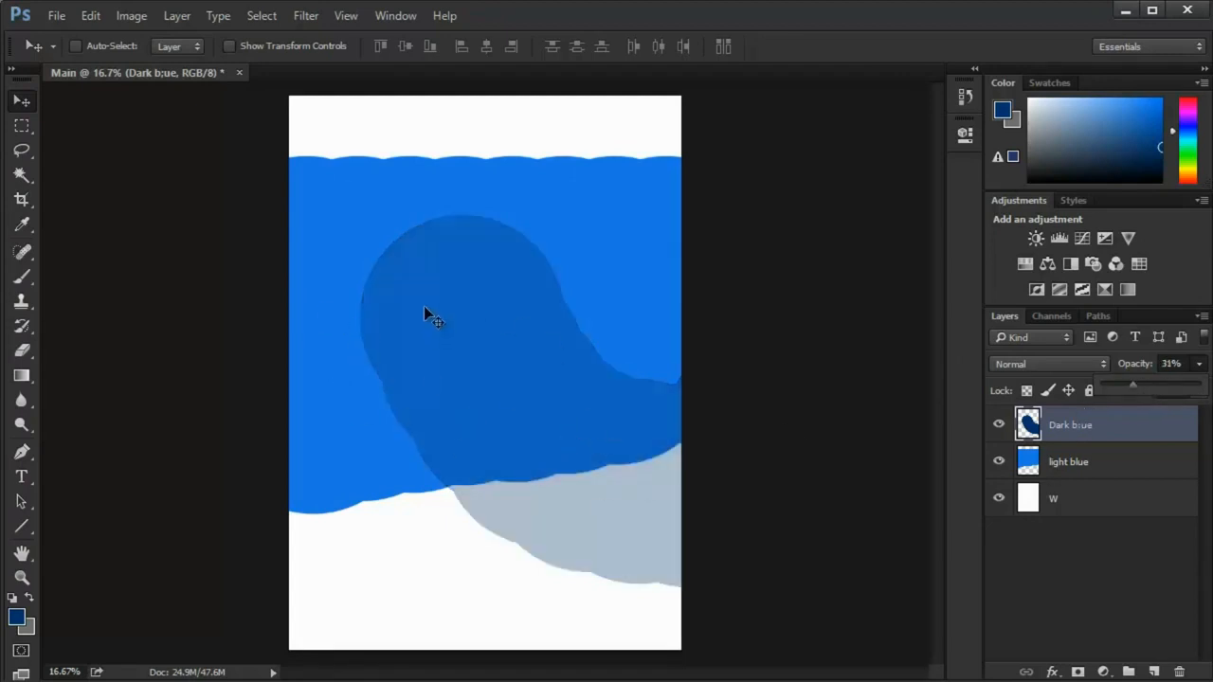
pyautogui.moveTo(1131, 387); pyautogui.dragTo(796, 398)
pyautogui.moveTo(1107, 391)
pyautogui.mouseDown()
pyautogui.moveTo(1202, 384)
pyautogui.moveTo(1181, 418)
pyautogui.moveTo(1104, 424)
pyautogui.moveTo(1163, 423)
pyautogui.mouseUp()
pyautogui.click(1198, 390)
pyautogui.moveTo(1209, 420); pyautogui.dragTo(1210, 415)
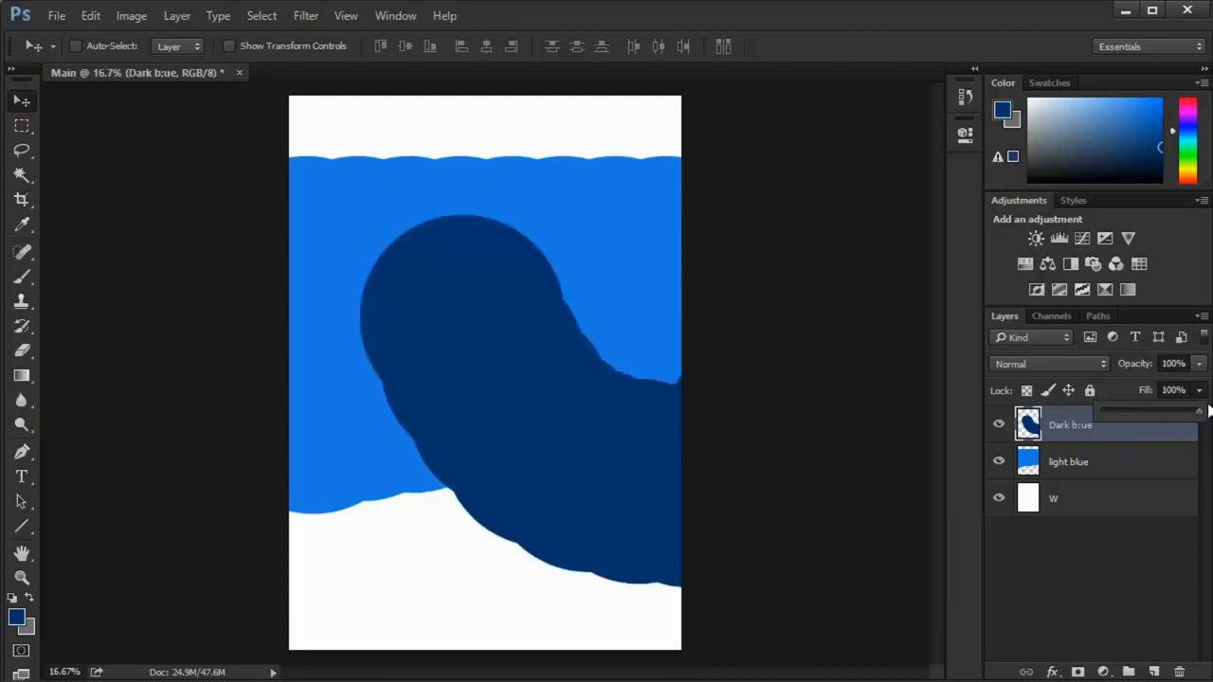
pyautogui.click(1143, 572)
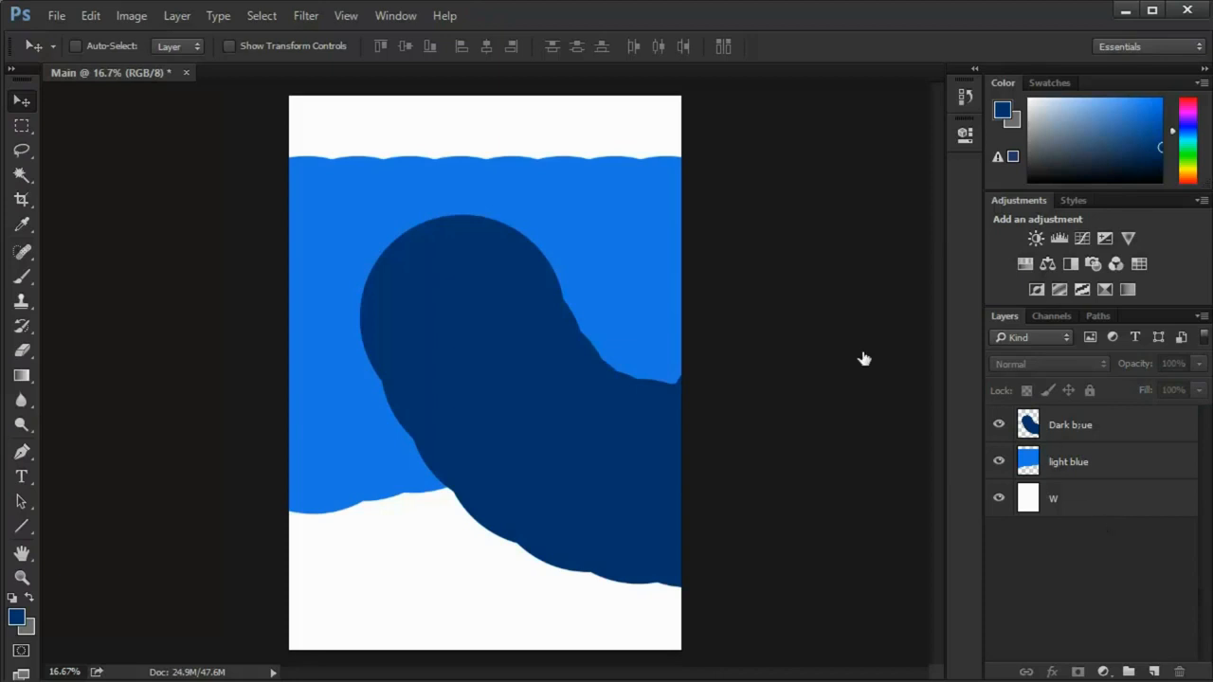
# - Add the text "Random text" starting in the bright blue area beside the dark blue shape, and colour it black (#000000)
pyautogui.click(22, 477)
pyautogui.click(326, 307)
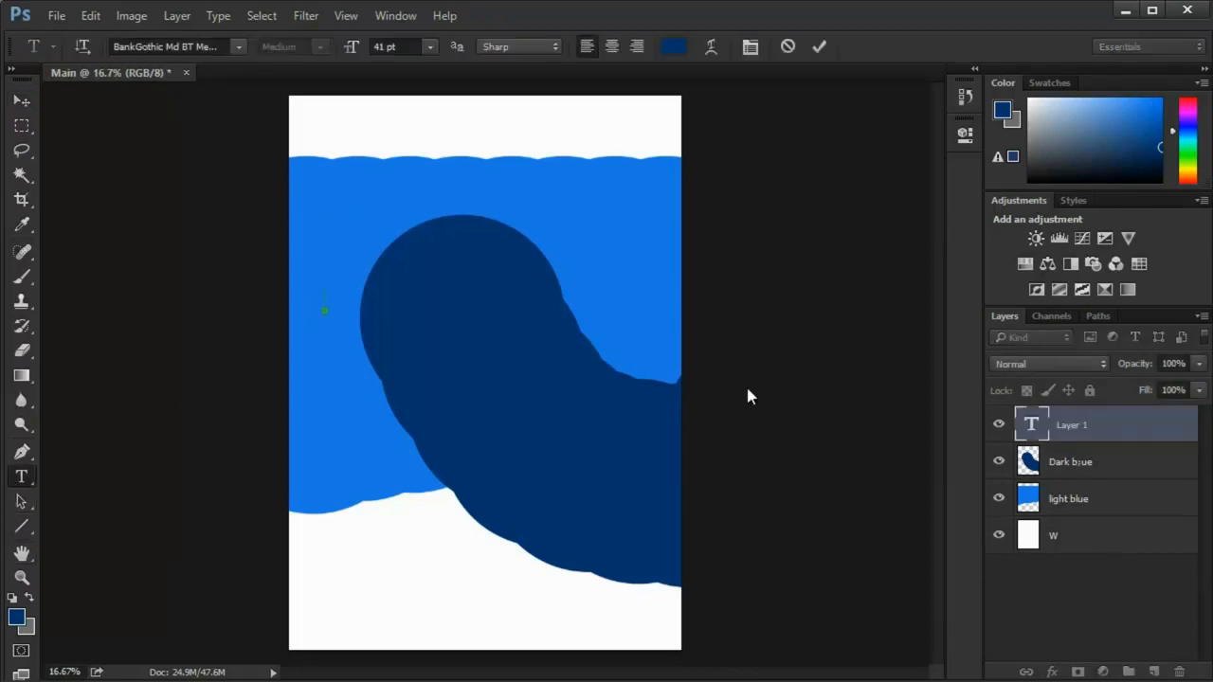
pyautogui.write('Random Text')
pyautogui.hotkey('ctrl', 'a')
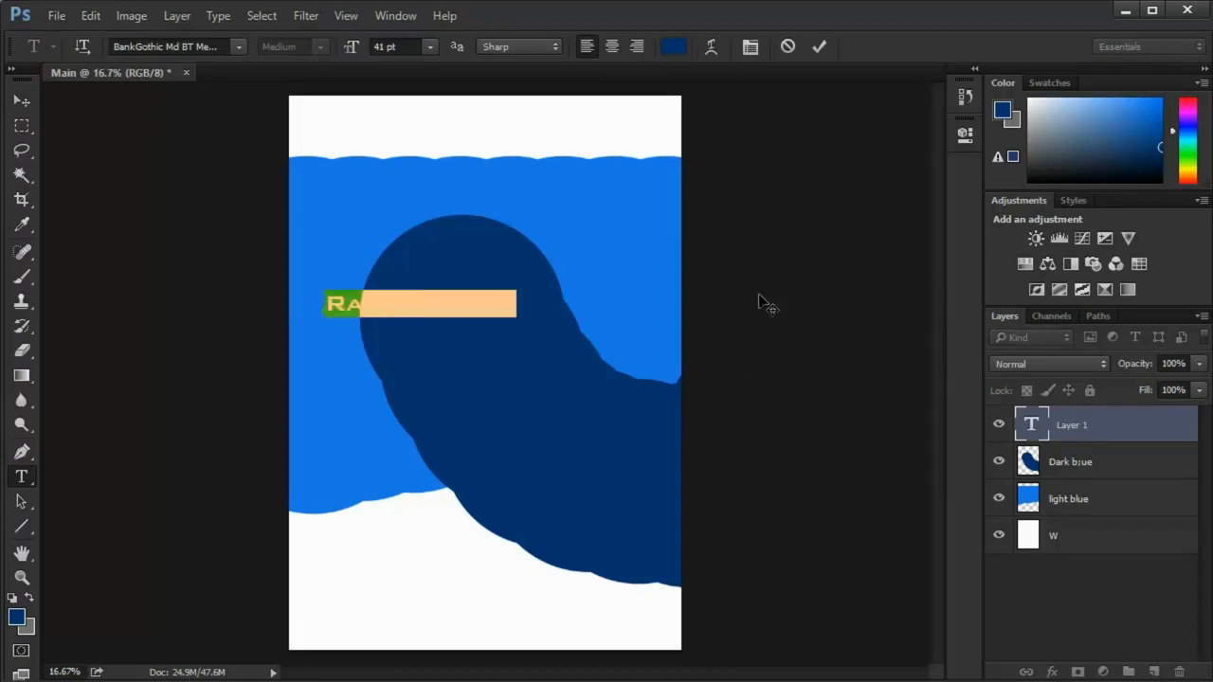
pyautogui.click(673, 46)
pyautogui.write('000000')
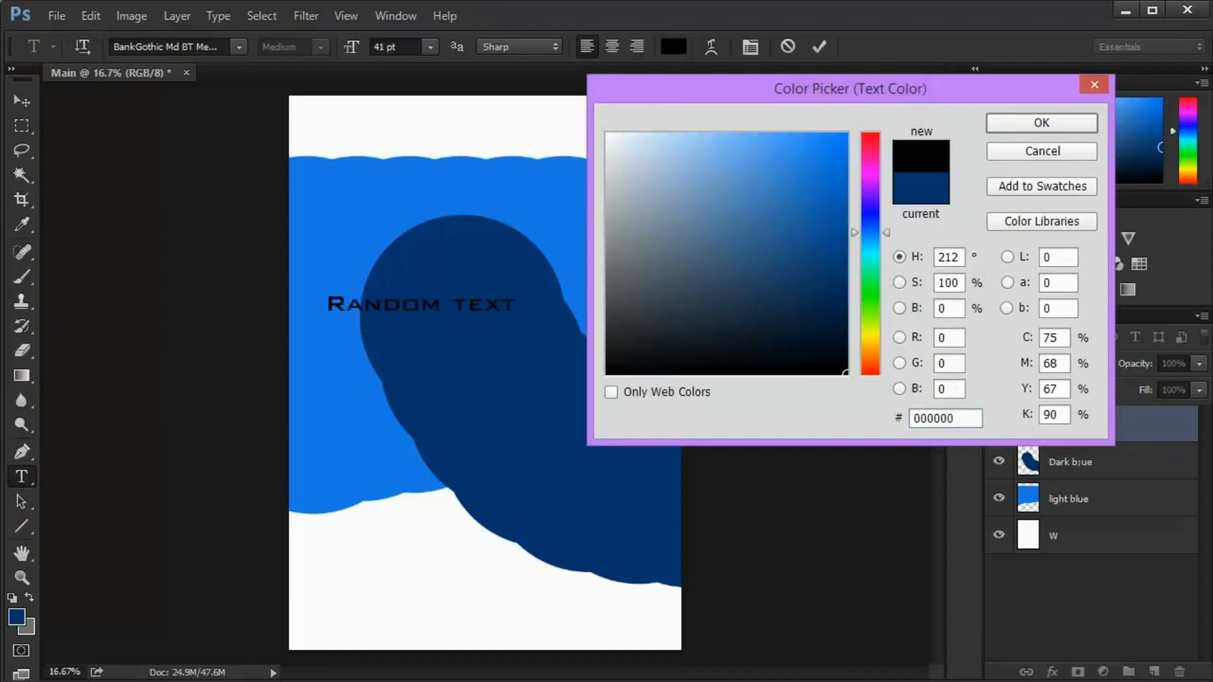
pyautogui.press('Return')
pyautogui.hotkey('ctrl', 'Return')
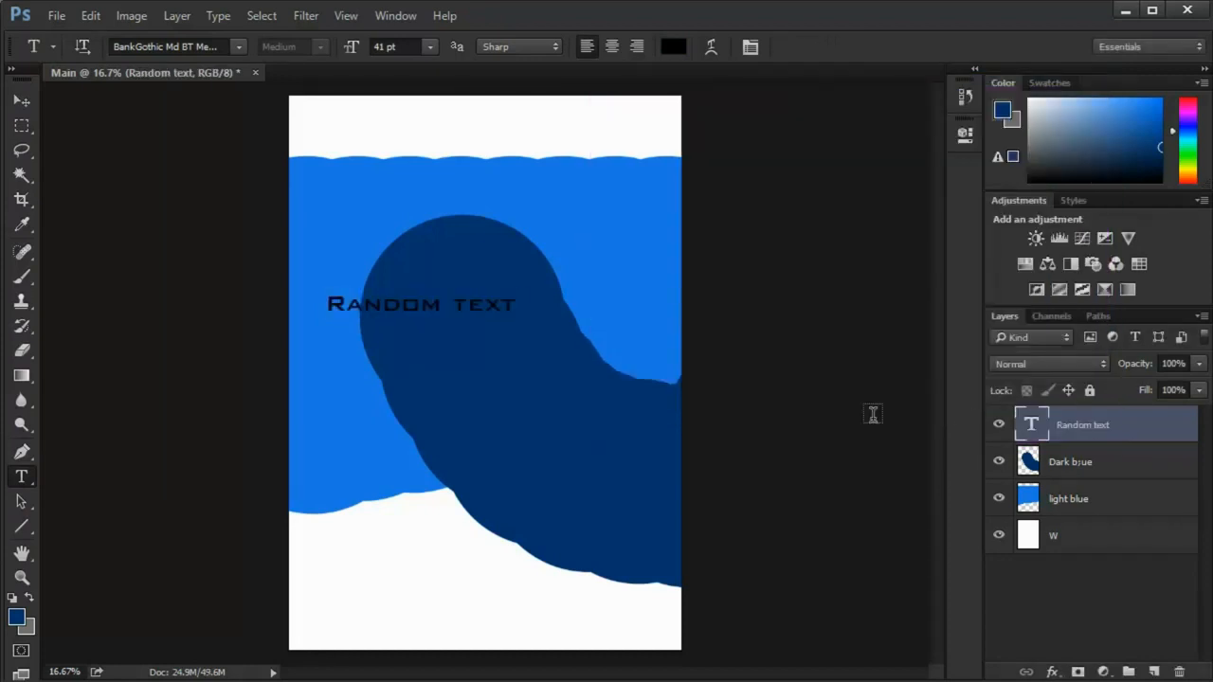
# - Move the text fully onto the dark blue shape, keeping its layer at the top of the stack
pyautogui.press('v')
pyautogui.moveTo(437, 360); pyautogui.dragTo(591, 398)
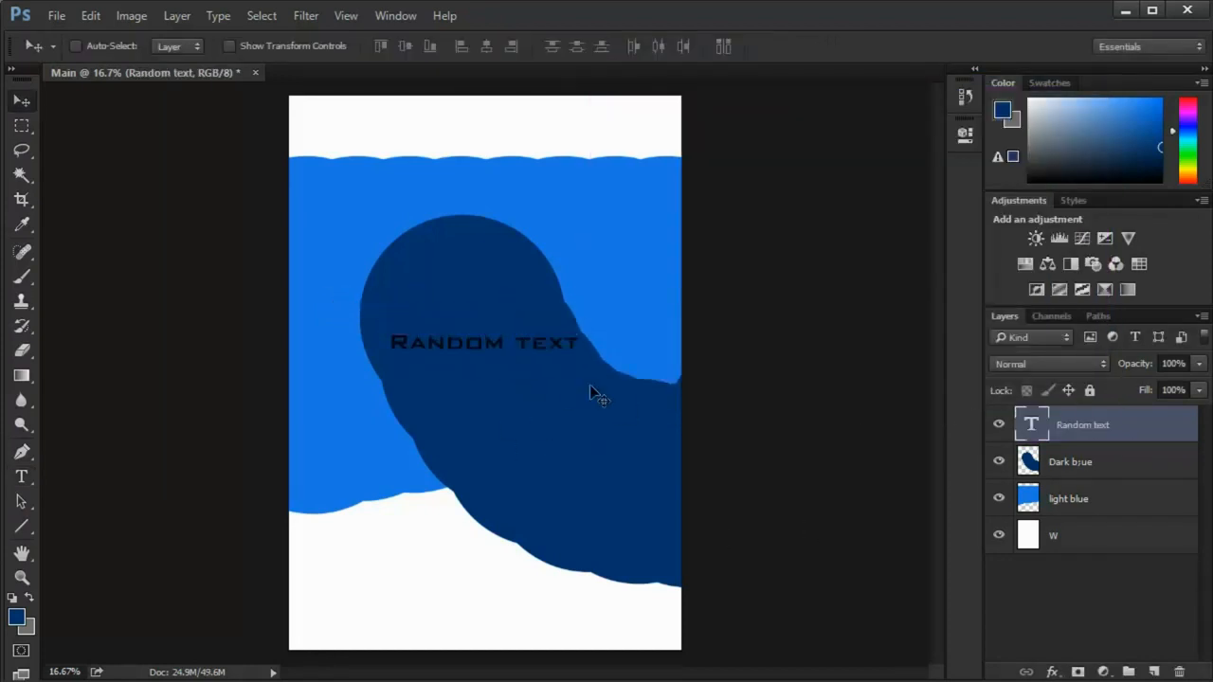
pyautogui.moveTo(1097, 433); pyautogui.dragTo(1094, 483)
pyautogui.moveTo(1067, 428)
pyautogui.mouseDown()
pyautogui.moveTo(1083, 478)
pyautogui.moveTo(1076, 421)
pyautogui.mouseUp()
# - Rasterize the text layer and apply a Gaussian Blur with a radius of about 9.4 pixels
pyautogui.click(299, 18)
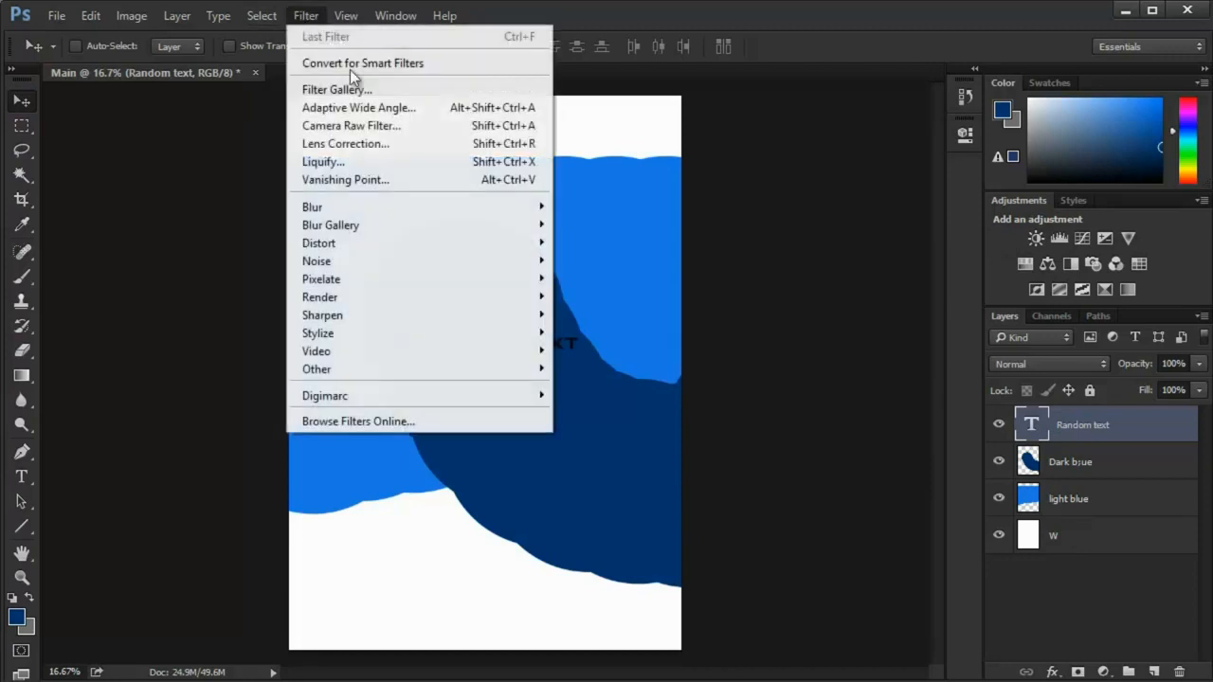
pyautogui.moveTo(351, 210)
pyautogui.click(579, 278)
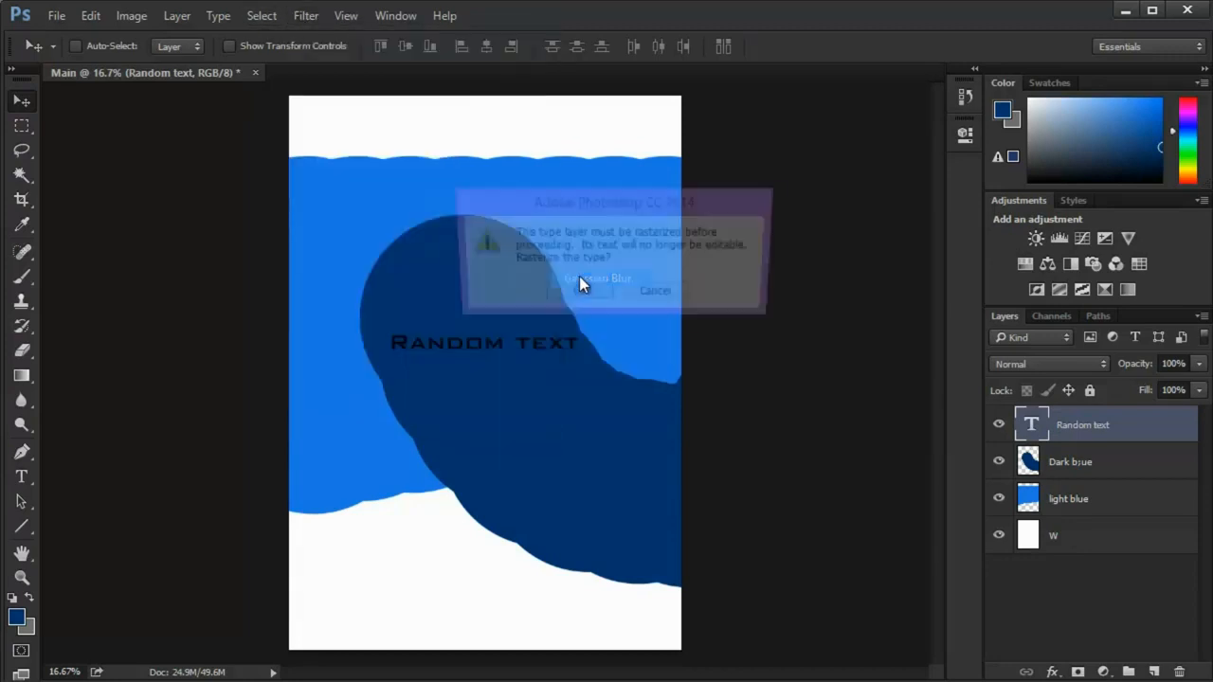
pyautogui.click(599, 291)
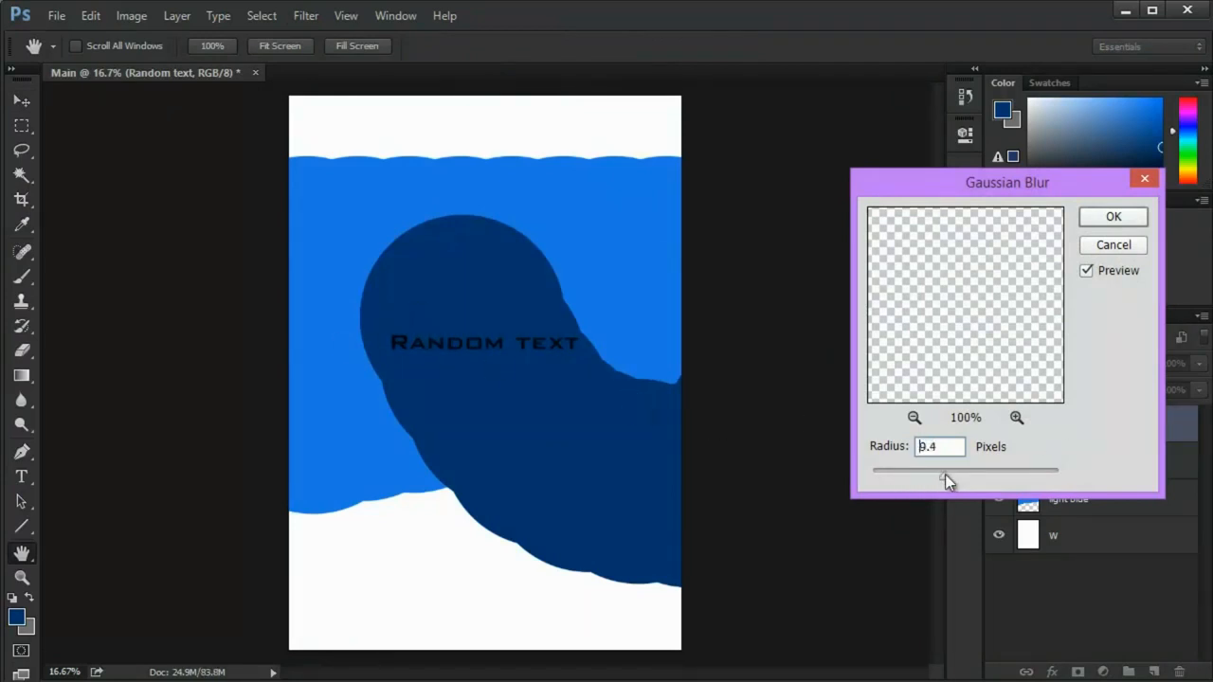
pyautogui.click(1113, 216)
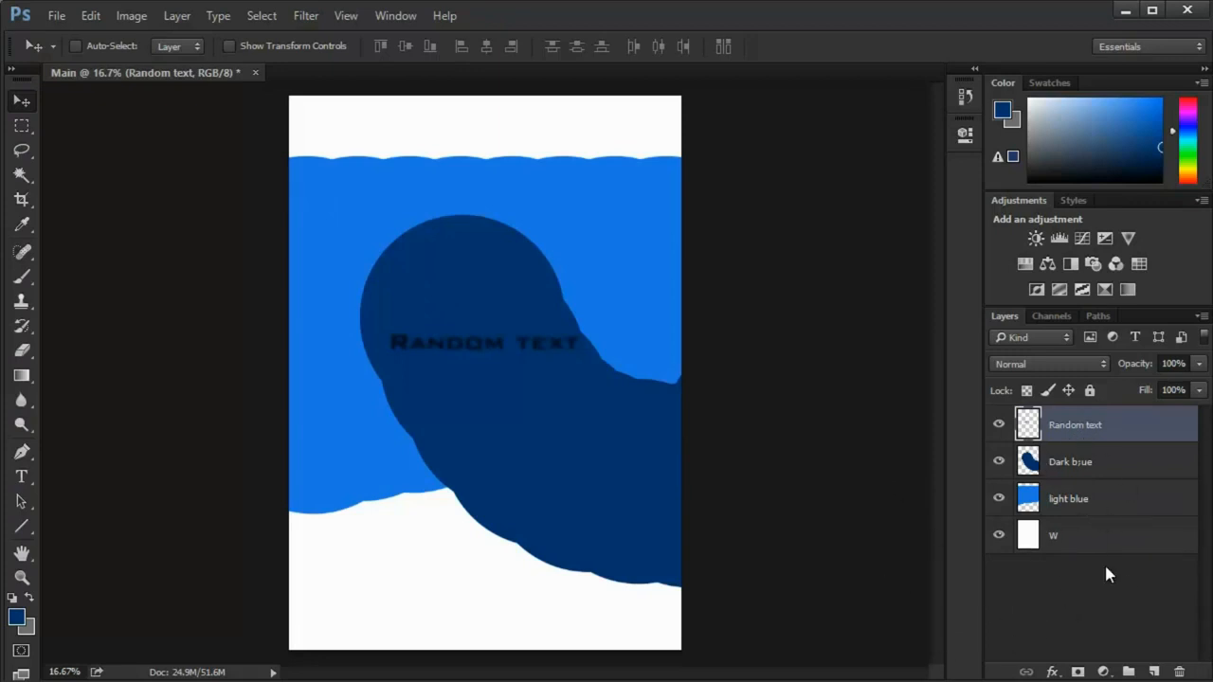
# - Select the text, dark blue and light blue layers together, and clear the selection
pyautogui.click(1049, 569)
pyautogui.click(1094, 434)
pyautogui.keyDown('shift'); pyautogui.click(1078, 462); pyautogui.keyUp('shift')
pyautogui.keyDown('shift'); pyautogui.click(1073, 501); pyautogui.keyUp('shift')
pyautogui.click(1062, 567)
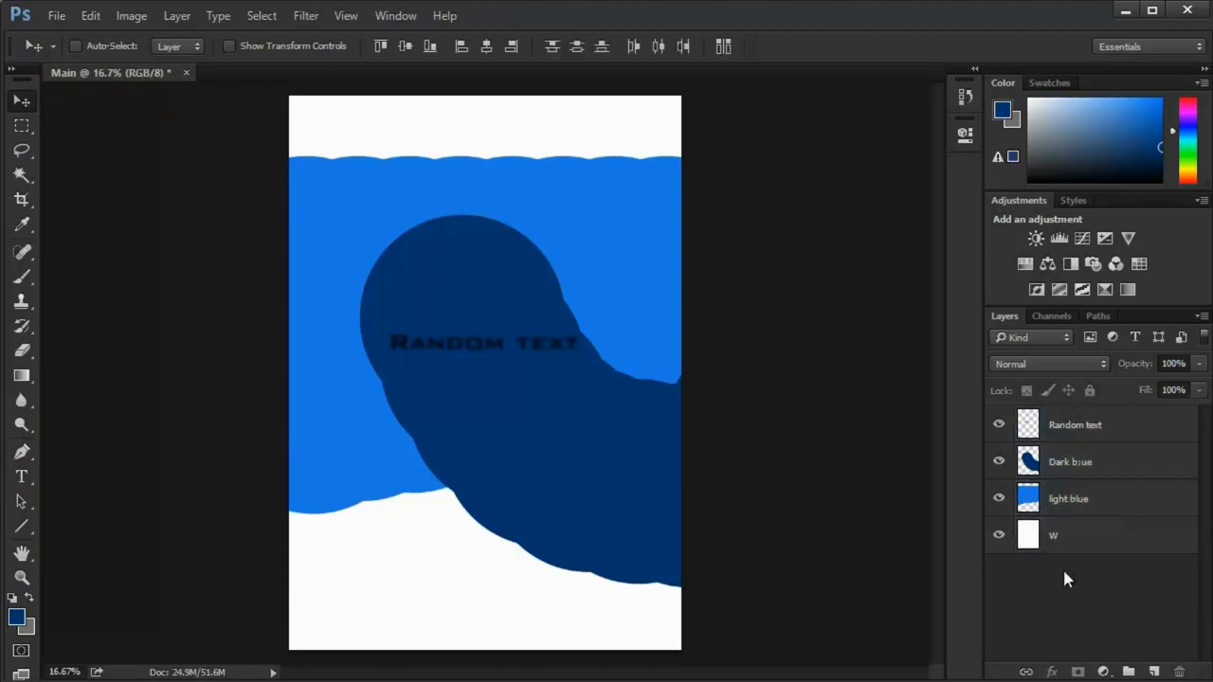
# - Select all four layers, from the text layer to W, and put them into a new group
pyautogui.click(1074, 432)
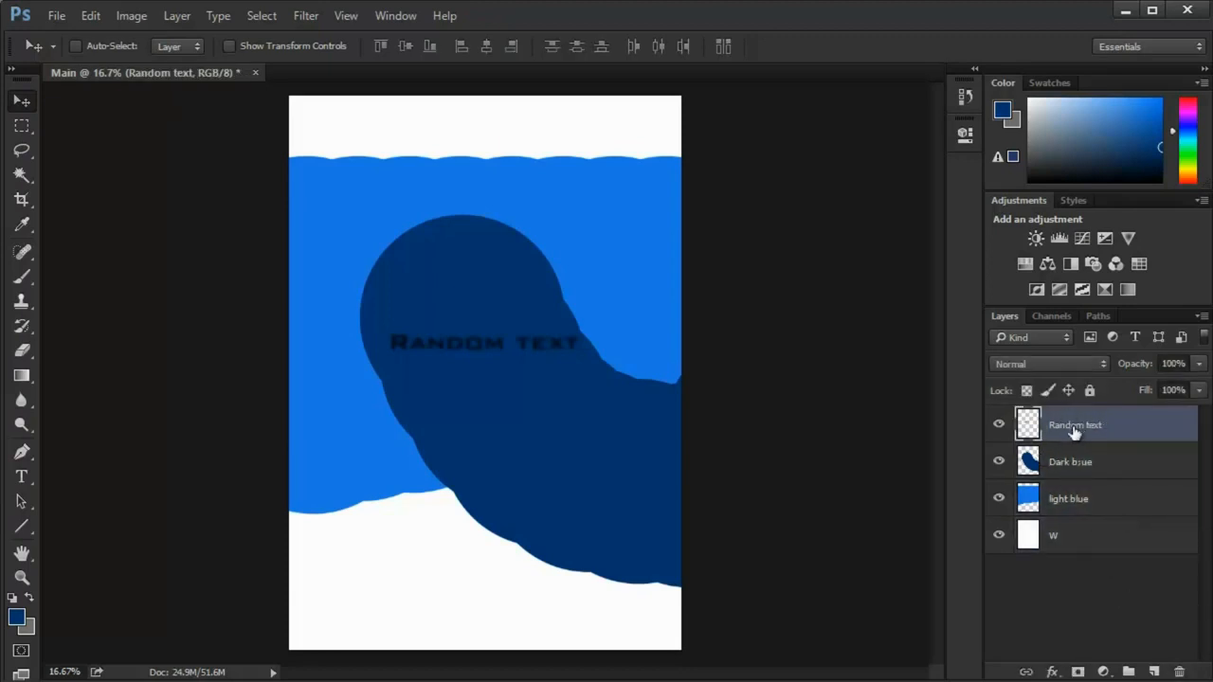
pyautogui.keyDown('shift'); pyautogui.click(1048, 549); pyautogui.keyUp('shift')
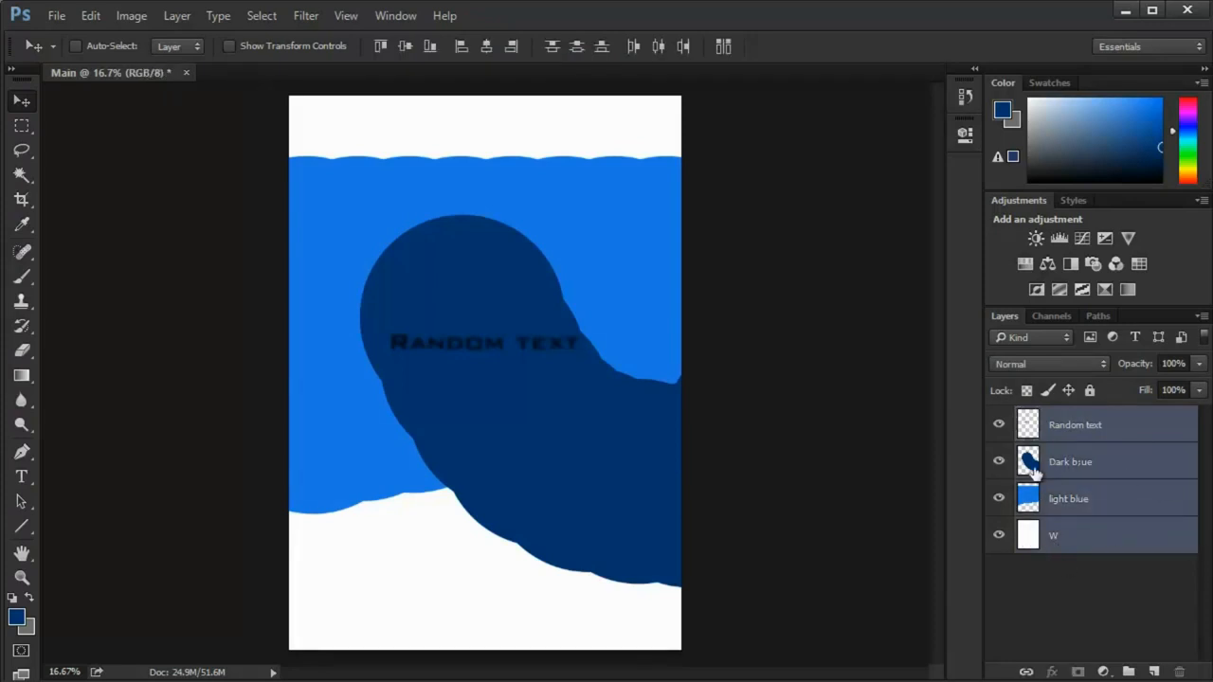
pyautogui.moveTo(1077, 474); pyautogui.dragTo(1115, 573)
pyautogui.moveTo(1083, 501); pyautogui.dragTo(1130, 671)
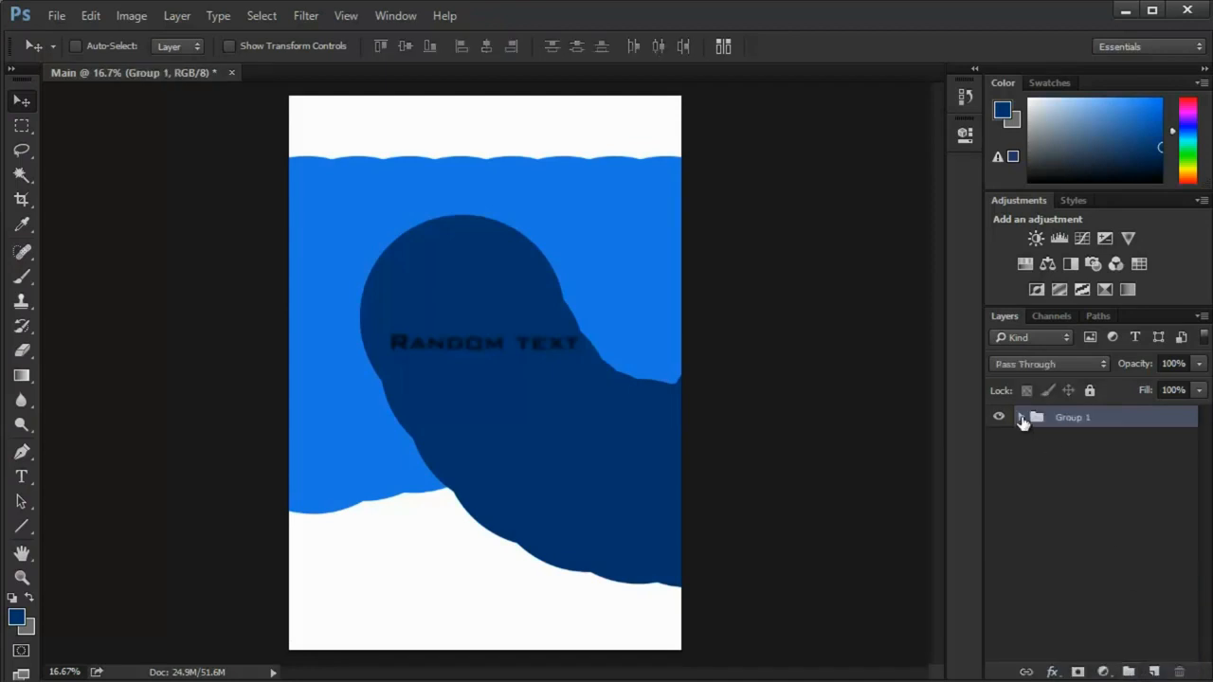
# - Expand and collapse the new group, and hide and show its whole contents
pyautogui.click(1021, 418)
pyautogui.click(1020, 418)
pyautogui.click(1020, 418)
pyautogui.click(1020, 418)
pyautogui.click(1000, 418)
pyautogui.click(999, 418)
pyautogui.click(999, 418)
pyautogui.click(999, 418)
# - Expand Group 1, hide and show the dark blue, light blue and W layers individually, and collapse the group
pyautogui.click(1021, 418)
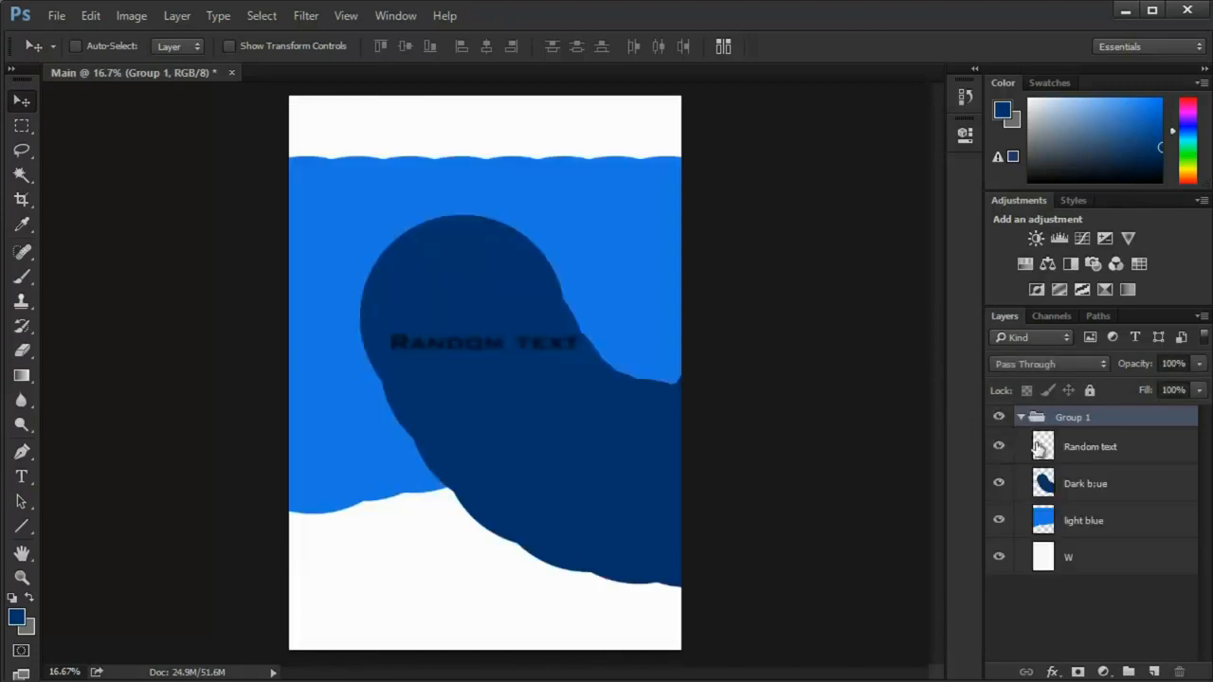
pyautogui.click(999, 483)
pyautogui.click(998, 483)
pyautogui.click(999, 521)
pyautogui.click(999, 520)
pyautogui.click(1001, 558)
pyautogui.click(1000, 558)
pyautogui.click(1001, 558)
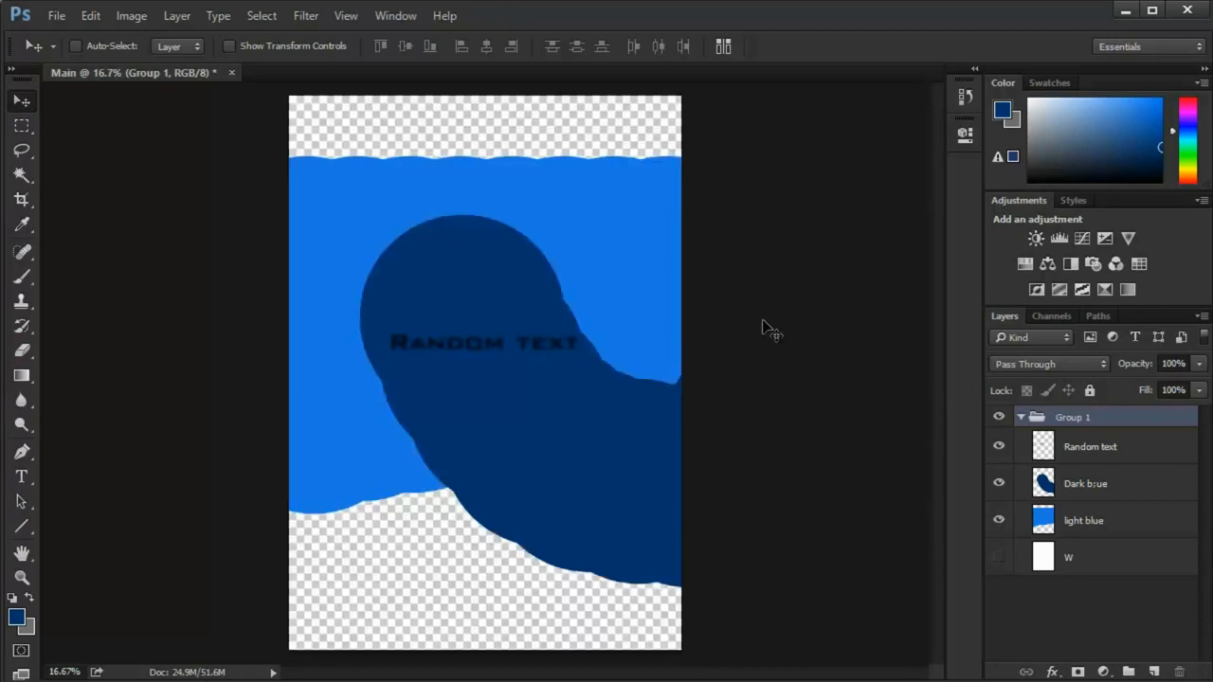
pyautogui.click(1000, 557)
pyautogui.click(1022, 417)
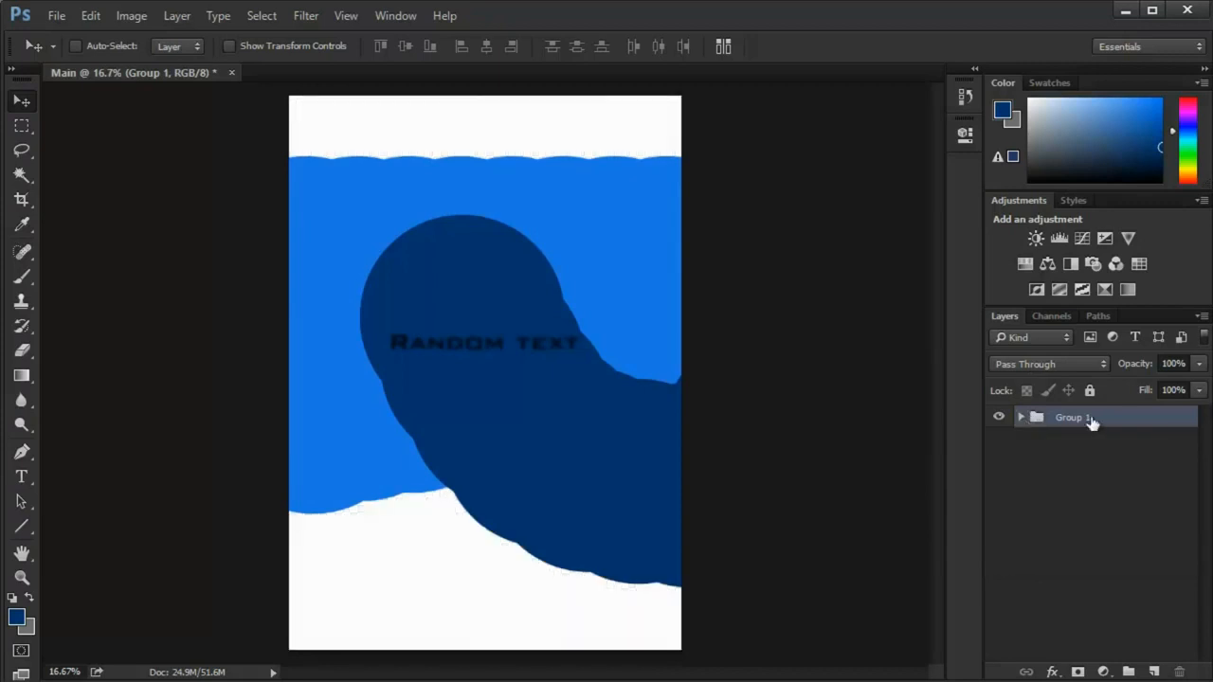
# - Add a Curves adjustment above Group 1 and shape an S-curve that brightens the highlights and darkens the shadows
pyautogui.click(306, 15)
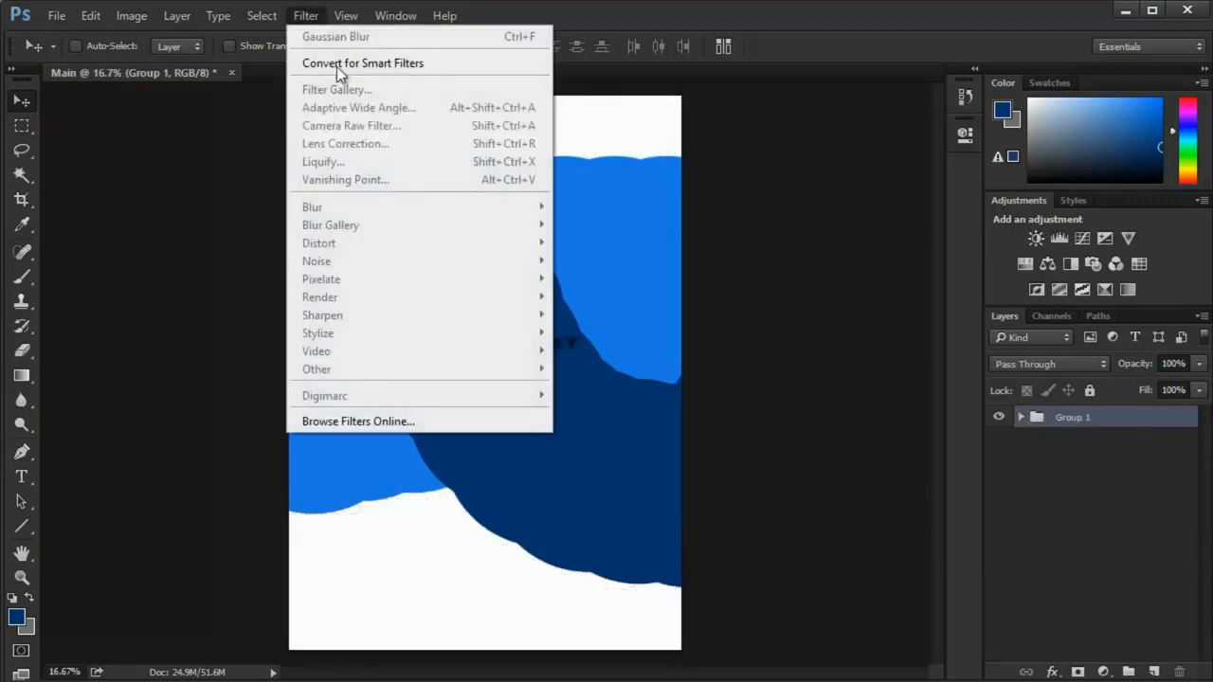
pyautogui.click(1043, 420)
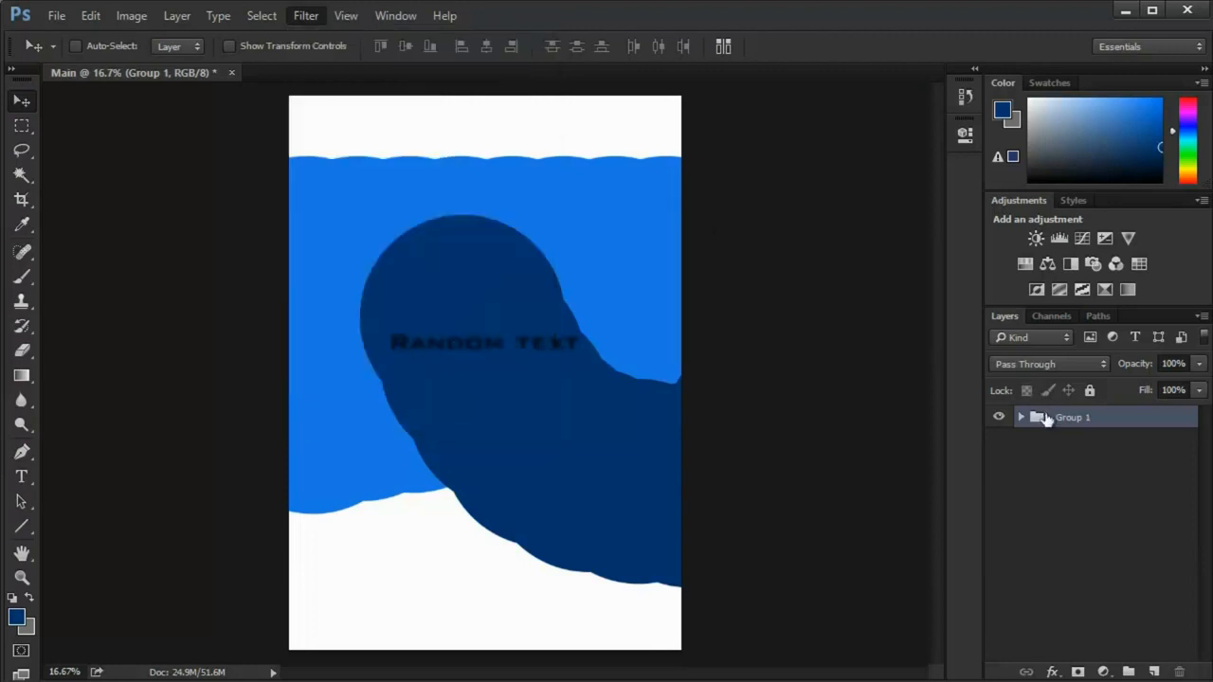
pyautogui.click(1058, 238)
pyautogui.click(872, 258)
pyautogui.moveTo(863, 254); pyautogui.dragTo(811, 277)
pyautogui.moveTo(782, 338); pyautogui.dragTo(784, 354)
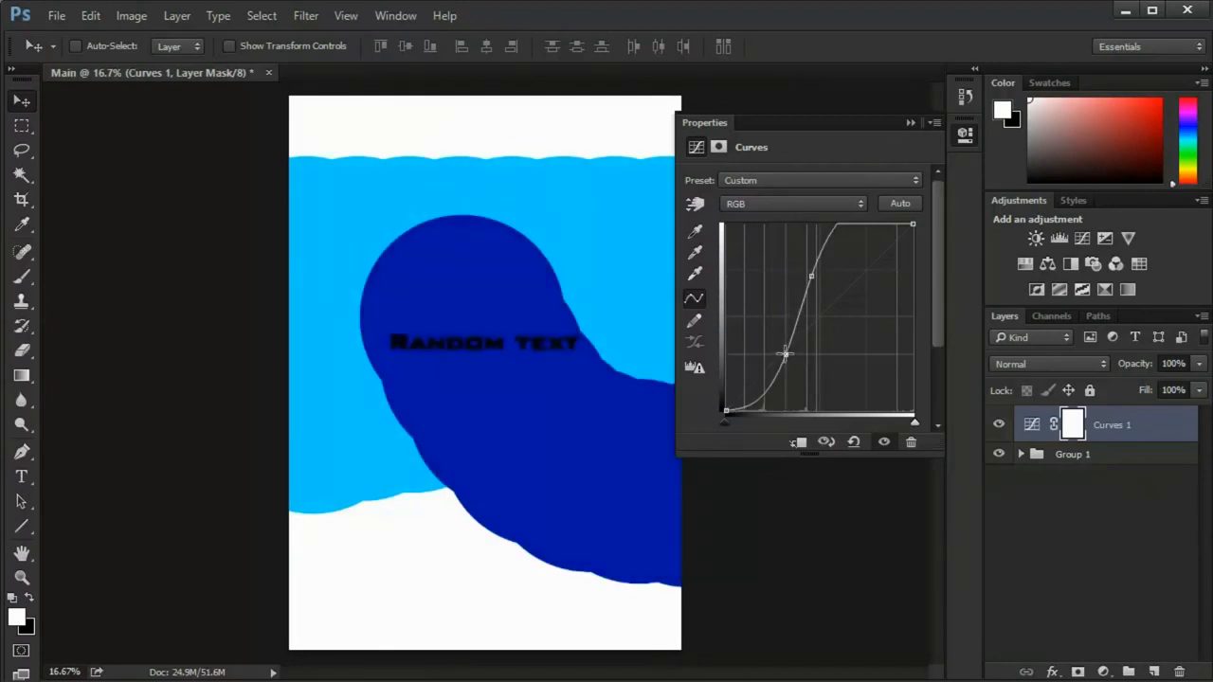
pyautogui.click(961, 136)
# - Delete the Curves adjustment layer above Group 1
pyautogui.click(1021, 455)
pyautogui.click(1022, 454)
pyautogui.click(1111, 423)
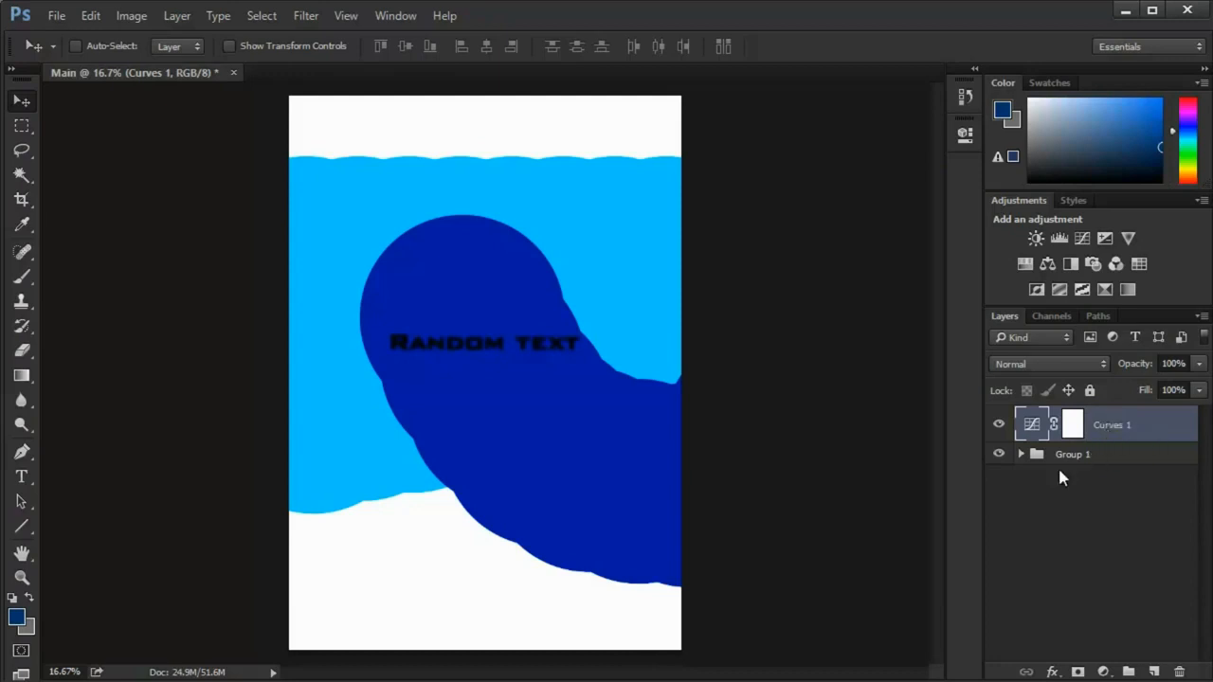
pyautogui.moveTo(1111, 424); pyautogui.dragTo(1178, 668)
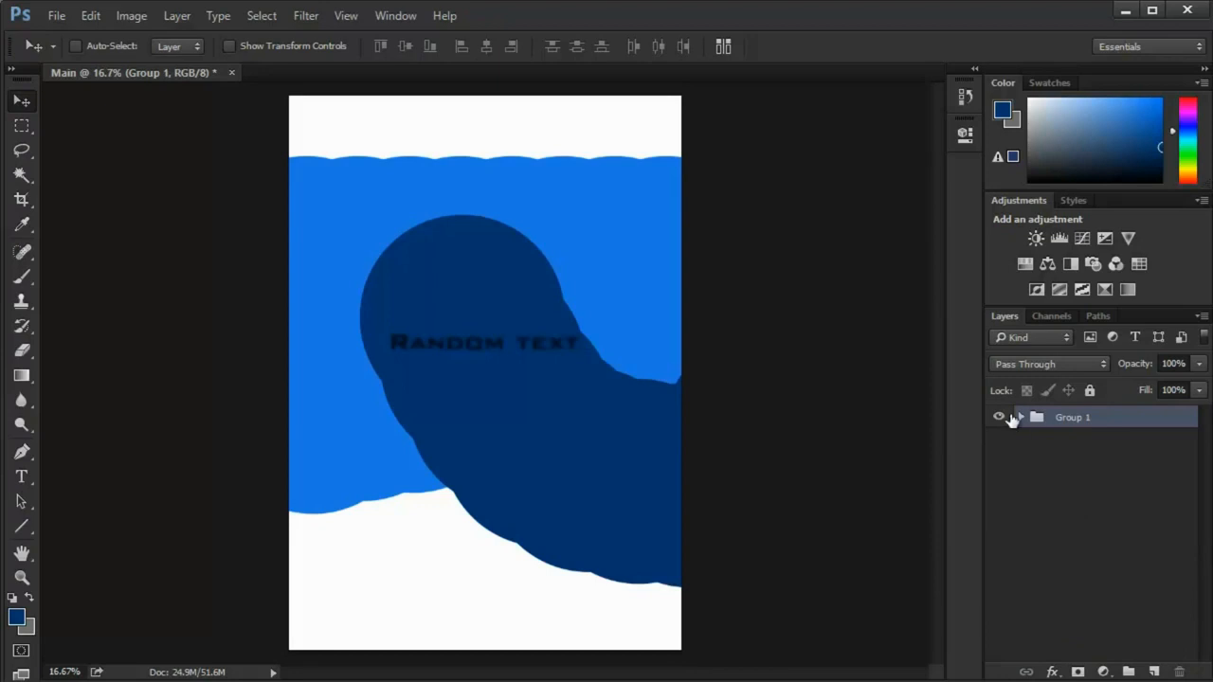
# - Hide and show Group 1 several times, leaving it visible
pyautogui.click(1000, 418)
pyautogui.click(999, 418)
pyautogui.click(1000, 418)
pyautogui.click(1001, 418)
pyautogui.click(1001, 418)
pyautogui.click(1000, 418)
# - Expand Group 1 and delete its blurred text layer and its dark blue layer
pyautogui.click(1021, 418)
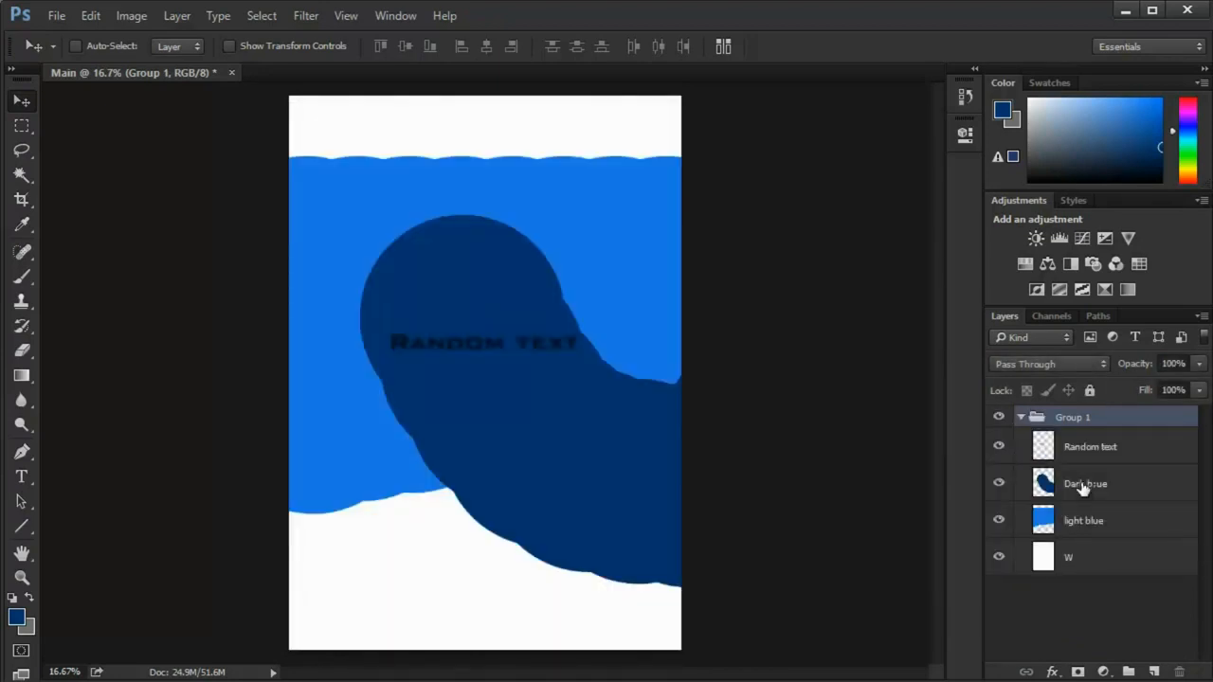
pyautogui.moveTo(1080, 448)
pyautogui.mouseDown()
pyautogui.moveTo(1137, 569)
pyautogui.moveTo(1155, 550)
pyautogui.moveTo(1104, 447)
pyautogui.mouseUp()
pyautogui.press('Delete')
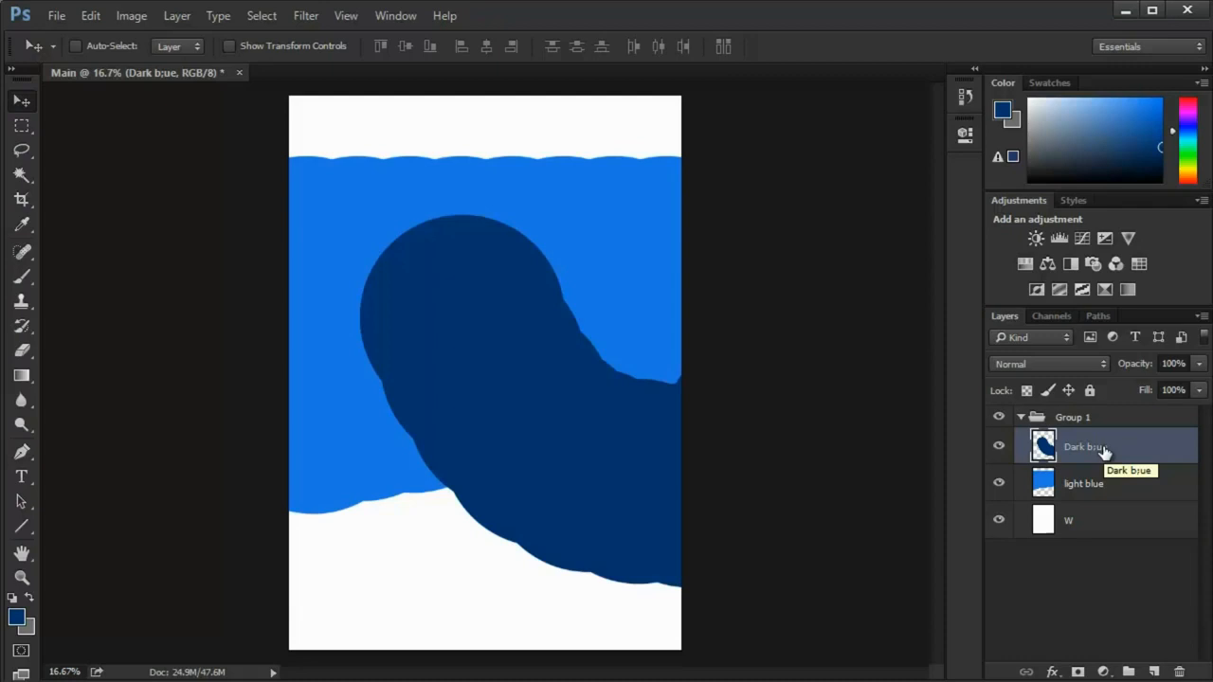
pyautogui.press('Delete')
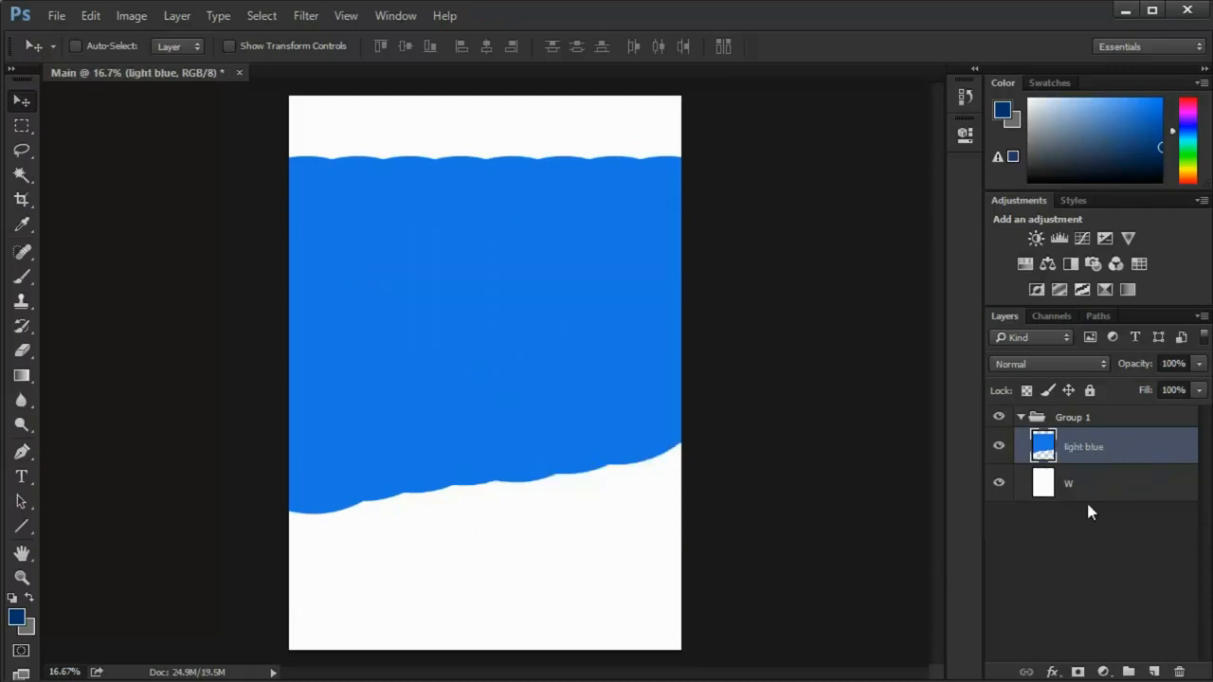
# - Add a new empty layer above the light blue layer in Group 1 and collapse the group
pyautogui.click(1091, 517)
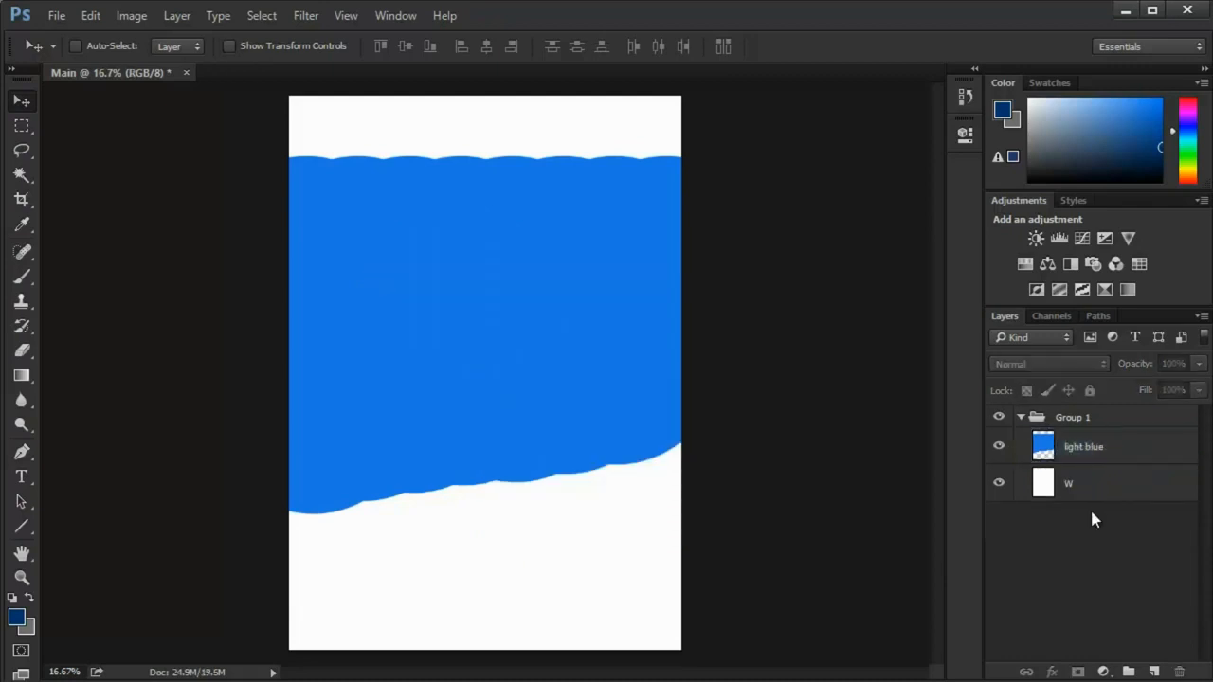
pyautogui.click(1154, 672)
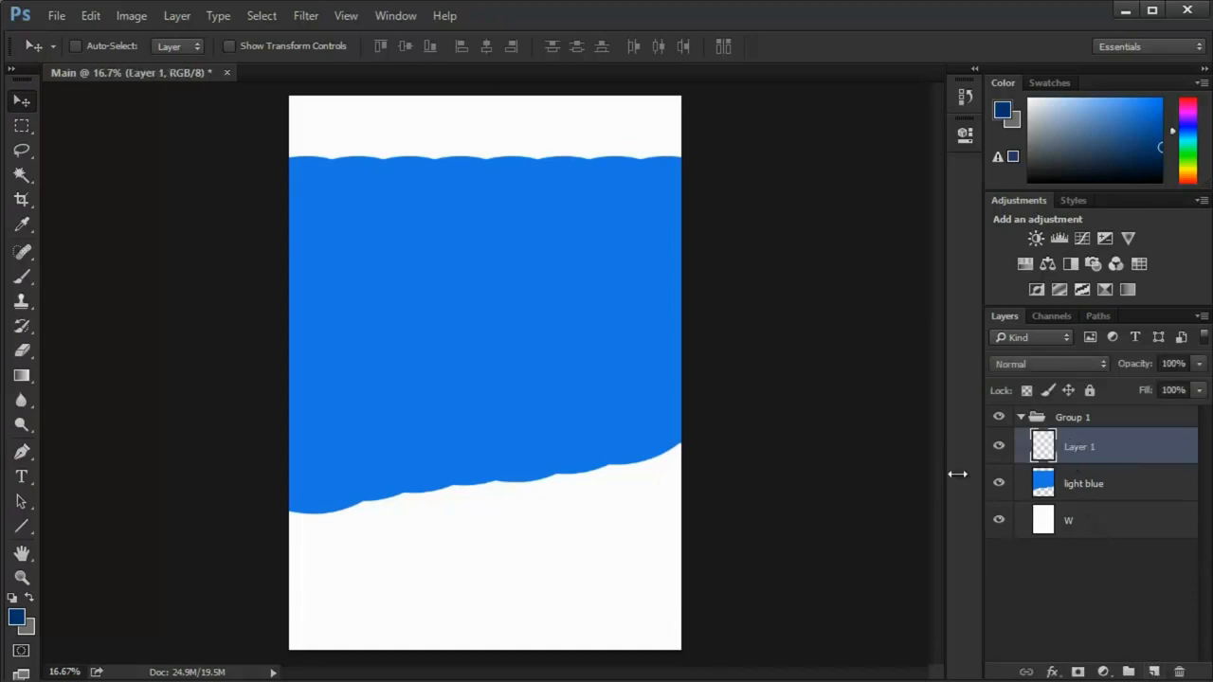
pyautogui.click(1022, 418)
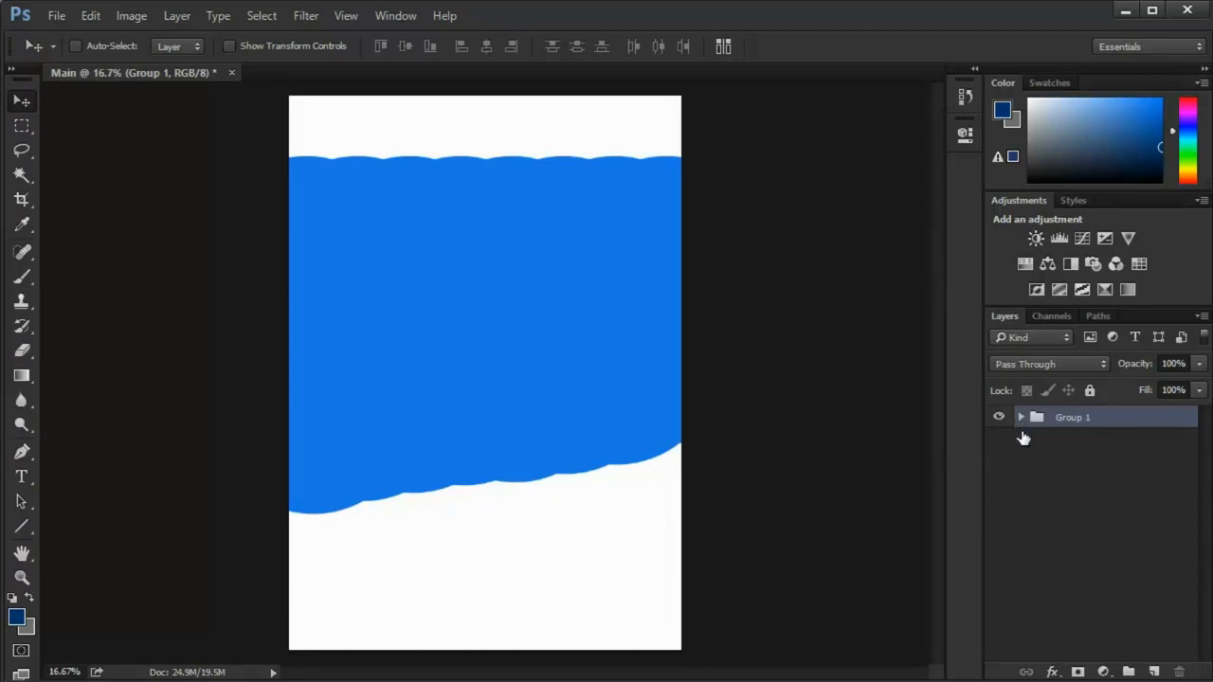
pyautogui.click(1052, 670)
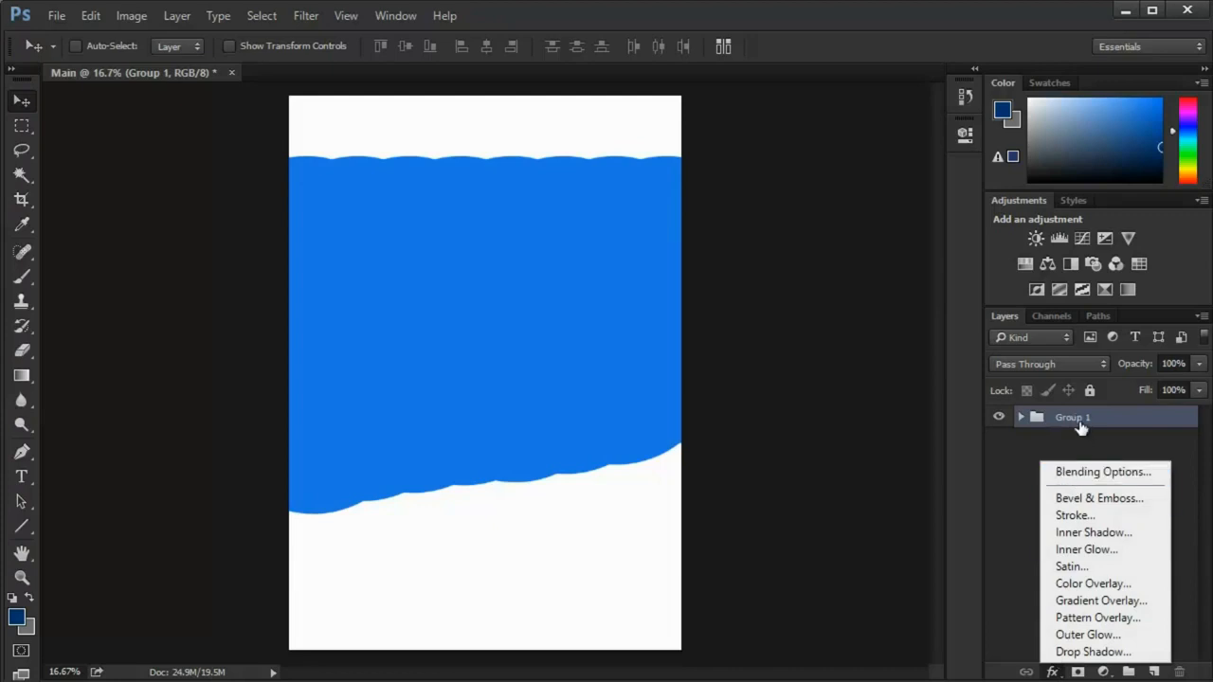
pyautogui.click(1080, 428)
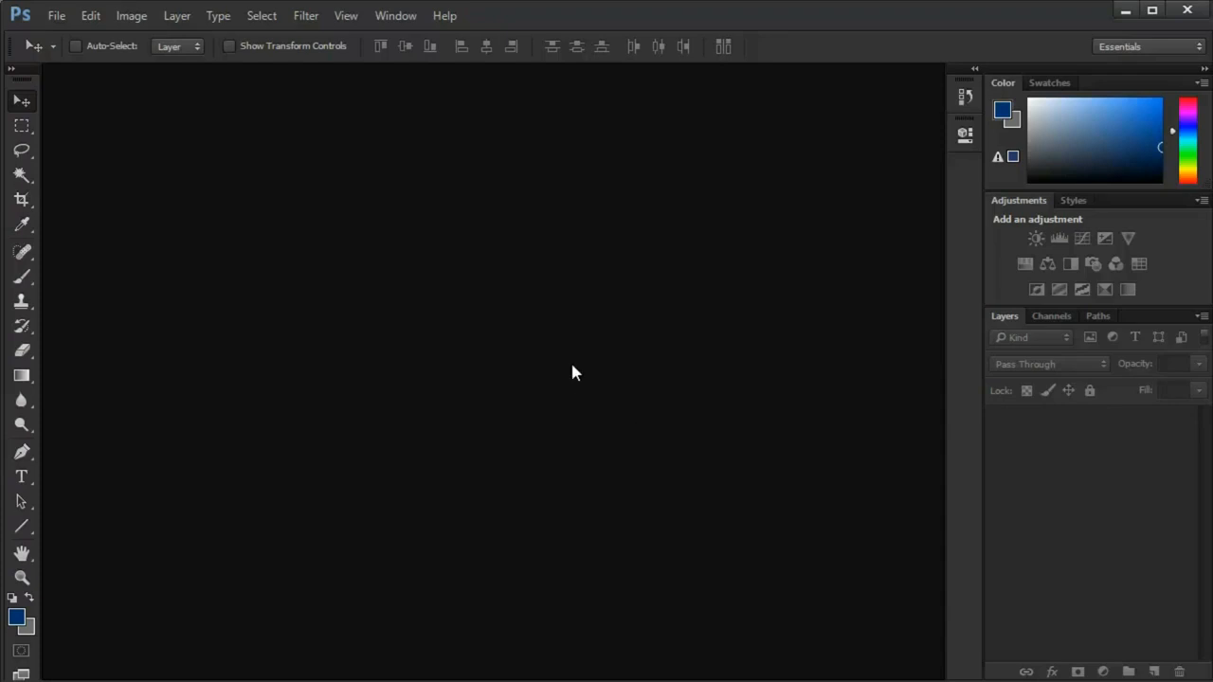
# - Create a new document named "sample" with the proposed millimetre size, 300 pixels/inch and RGB Color settings
pyautogui.hotkey('ctrl', 'n')
pyautogui.write('Main')
pyautogui.hotkey('ctrl', 'a')
pyautogui.write('sample')
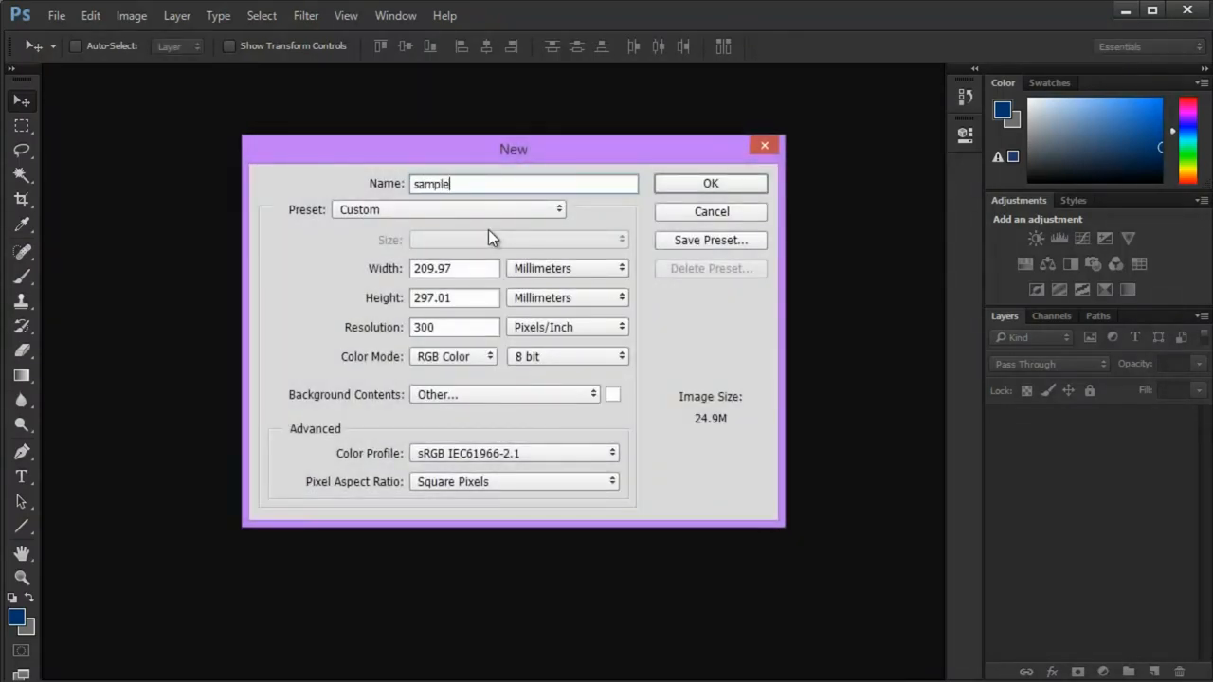
pyautogui.press('Return')
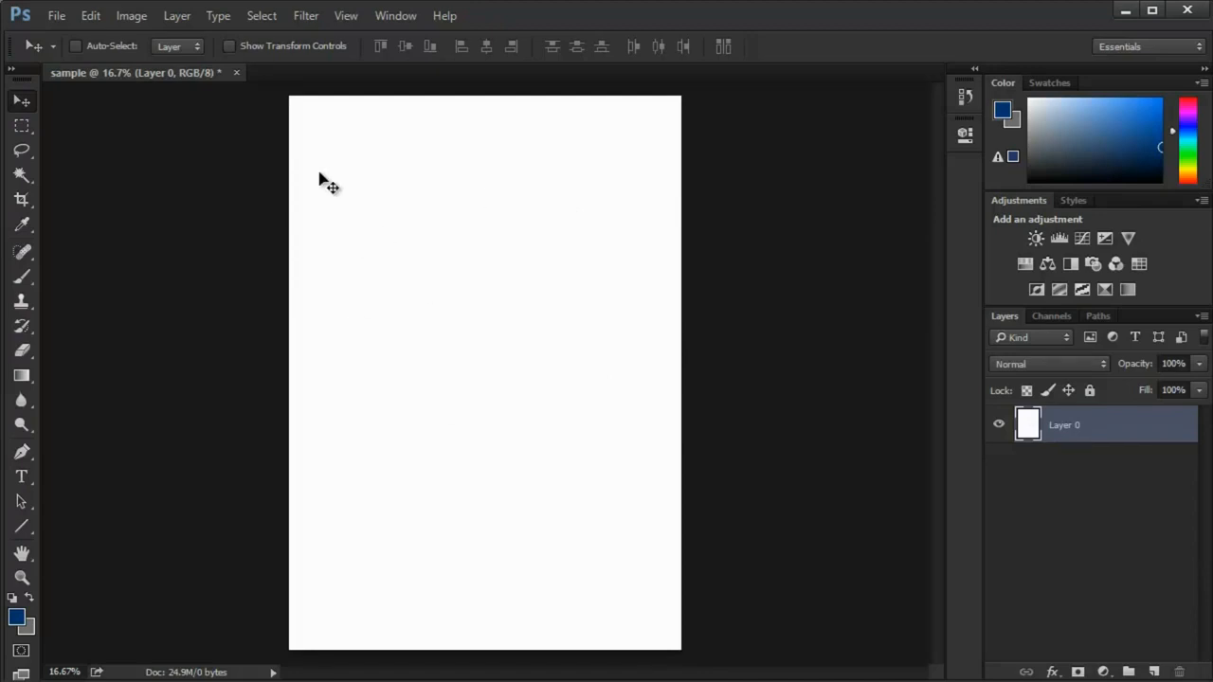
# - Try painting a brush stroke across the upper part of the white canvas and undo it
pyautogui.scroll(-3, 320, 180)
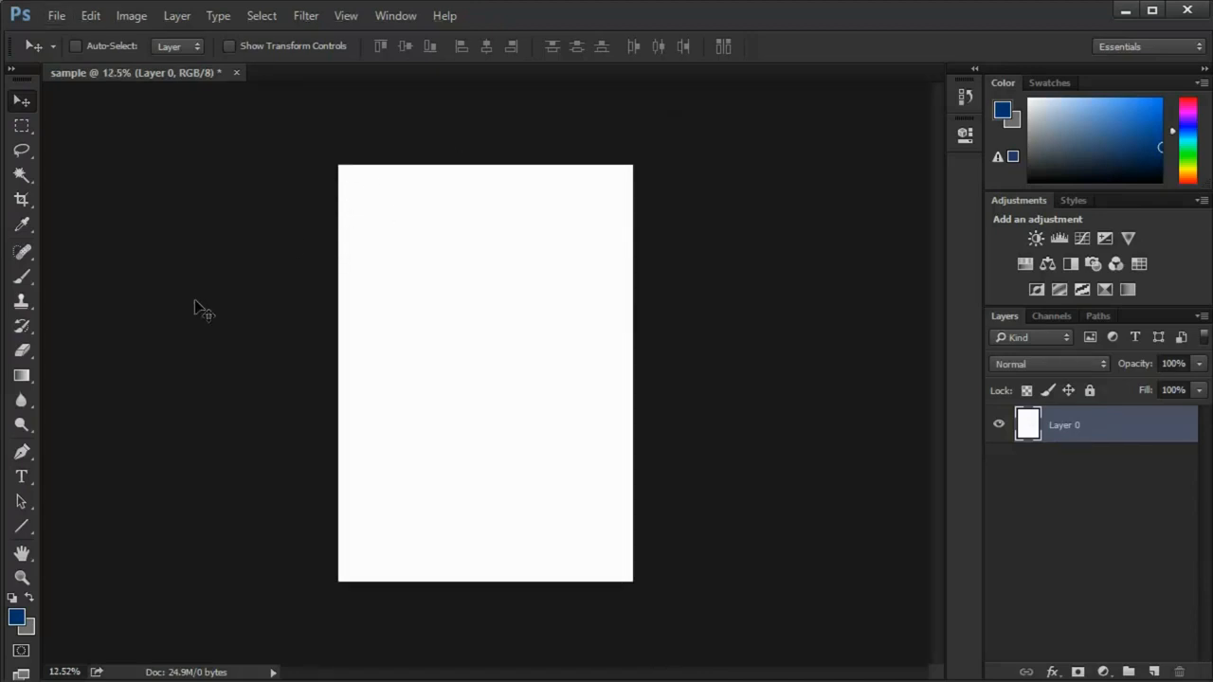
pyautogui.press('b')
pyautogui.moveTo(336, 252)
pyautogui.mouseDown()
pyautogui.moveTo(468, 184)
pyautogui.moveTo(516, 258)
pyautogui.moveTo(523, 295)
pyautogui.moveTo(496, 363)
pyautogui.mouseUp()
pyautogui.hotkey('ctrl', 'z')
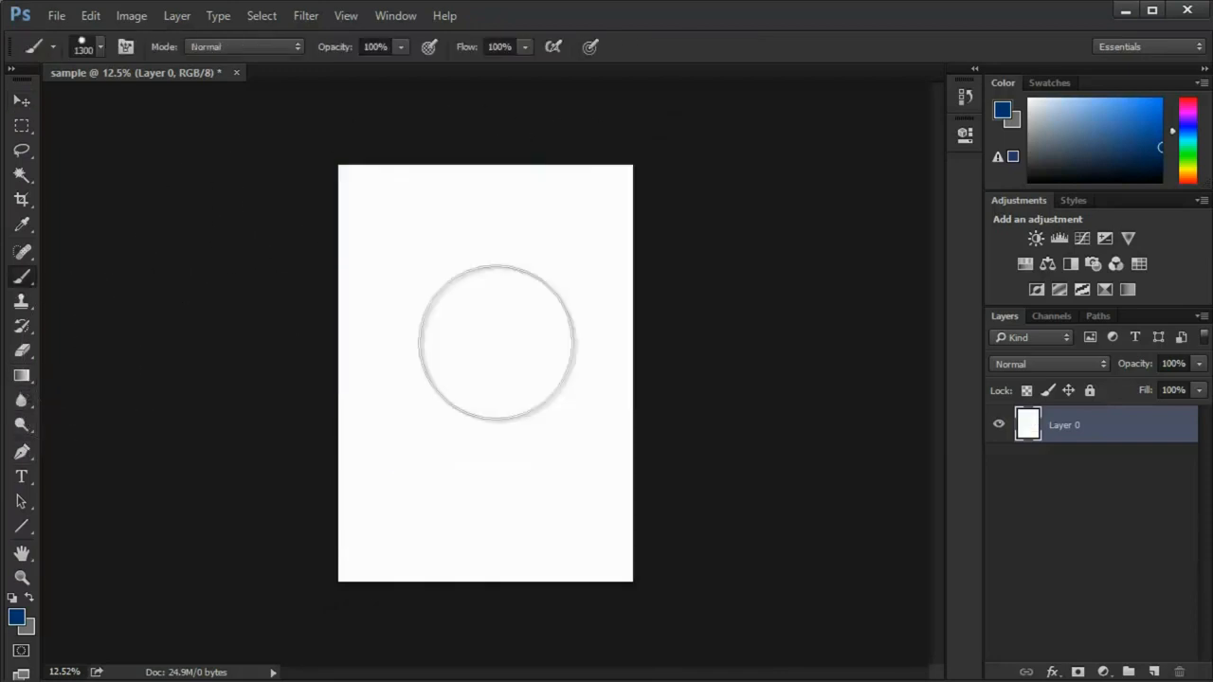
# - Open the Fill dialog for Layer 0 and place it clear of the canvas
pyautogui.click(90, 17)
pyautogui.click(91, 17)
pyautogui.click(90, 15)
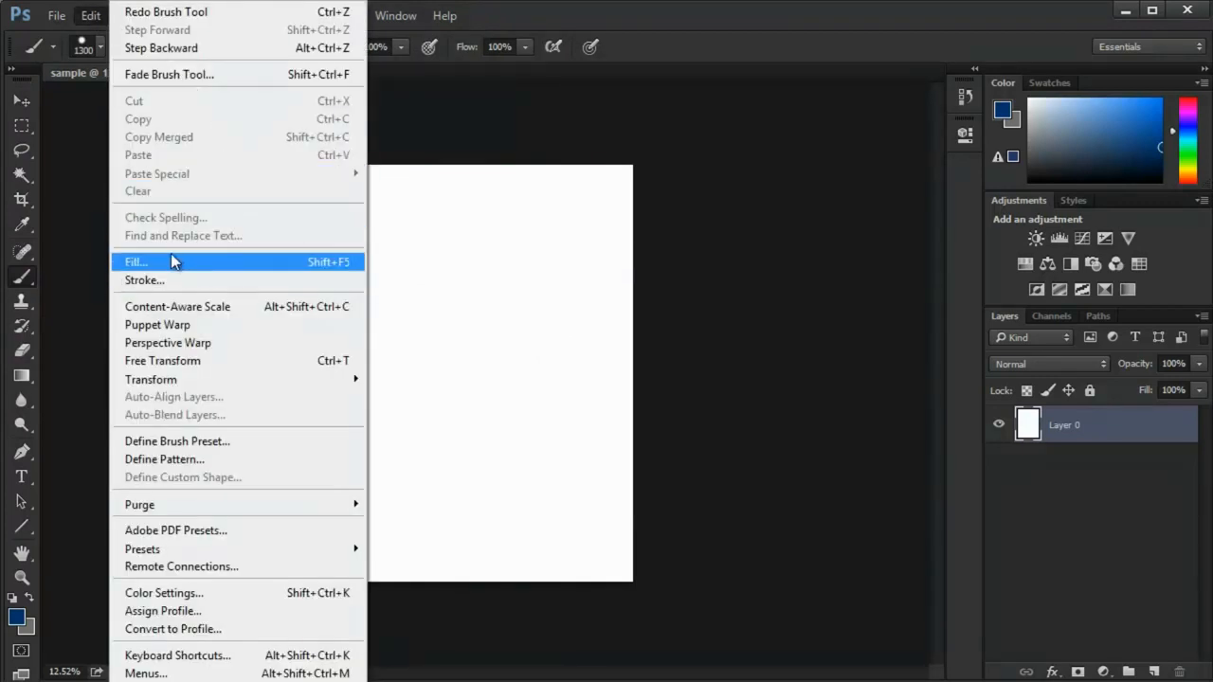
pyautogui.click(234, 261)
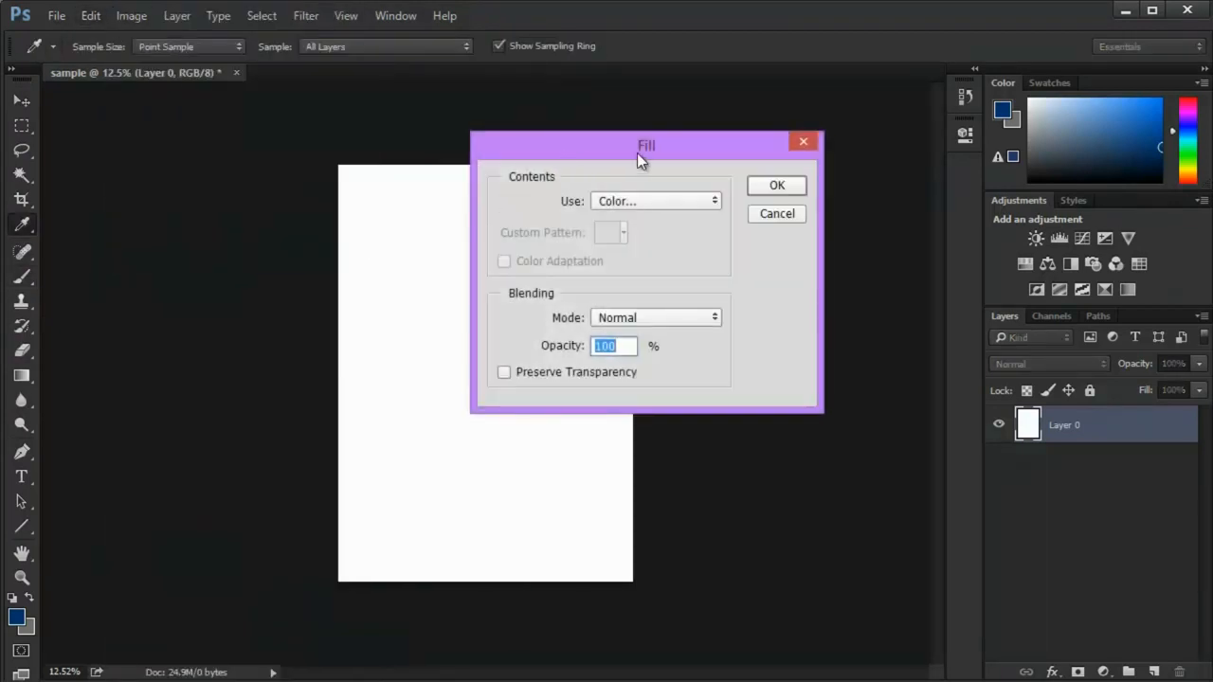
pyautogui.moveTo(637, 153); pyautogui.dragTo(827, 139)
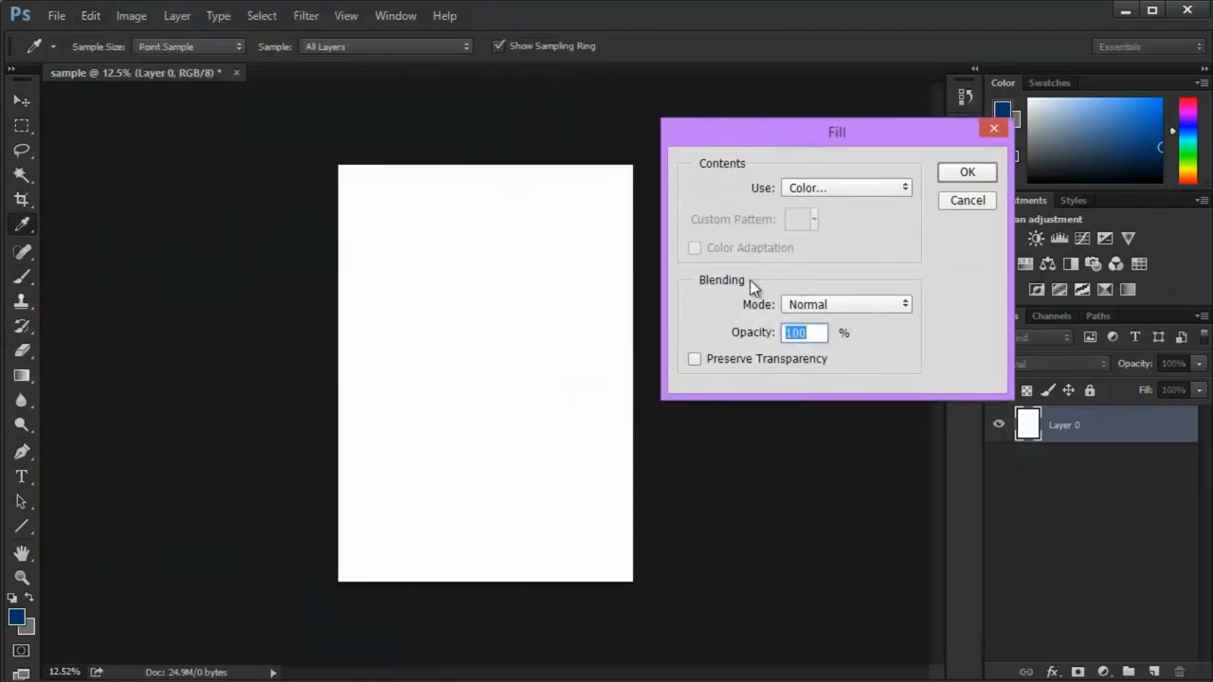
# - Try a custom color, the Foreground Color and the Background Color as the fill contents
pyautogui.click(825, 189)
pyautogui.click(810, 232)
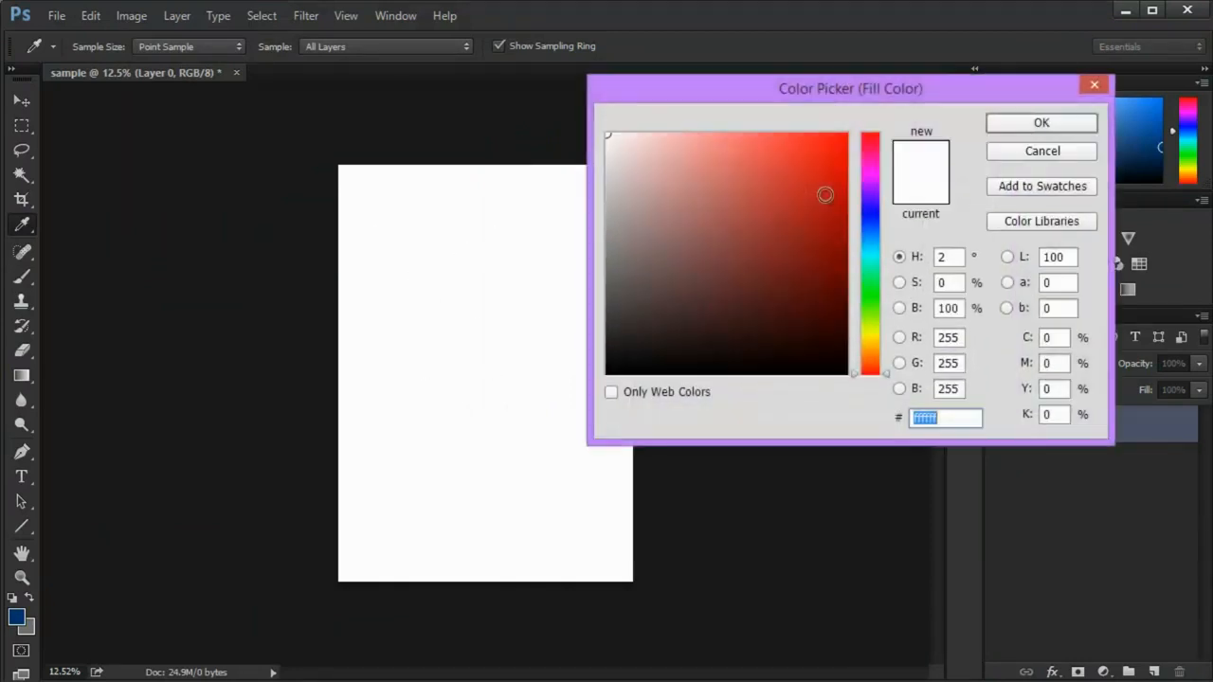
pyautogui.click(1015, 152)
pyautogui.click(833, 188)
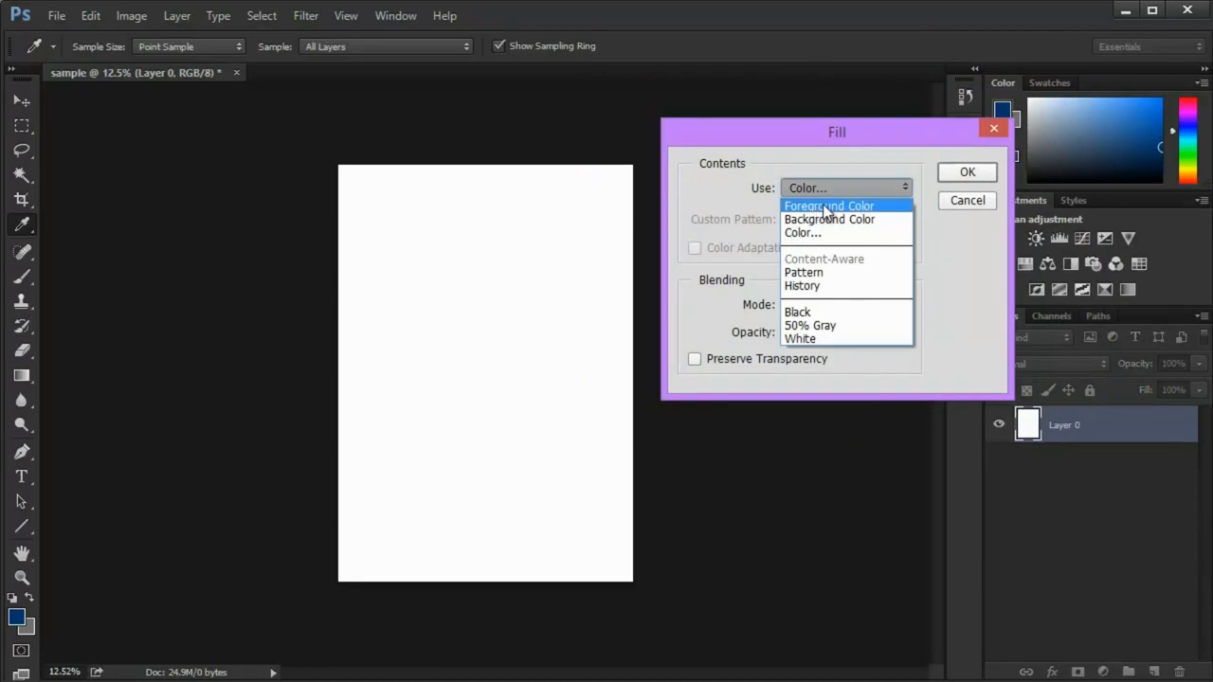
pyautogui.click(825, 207)
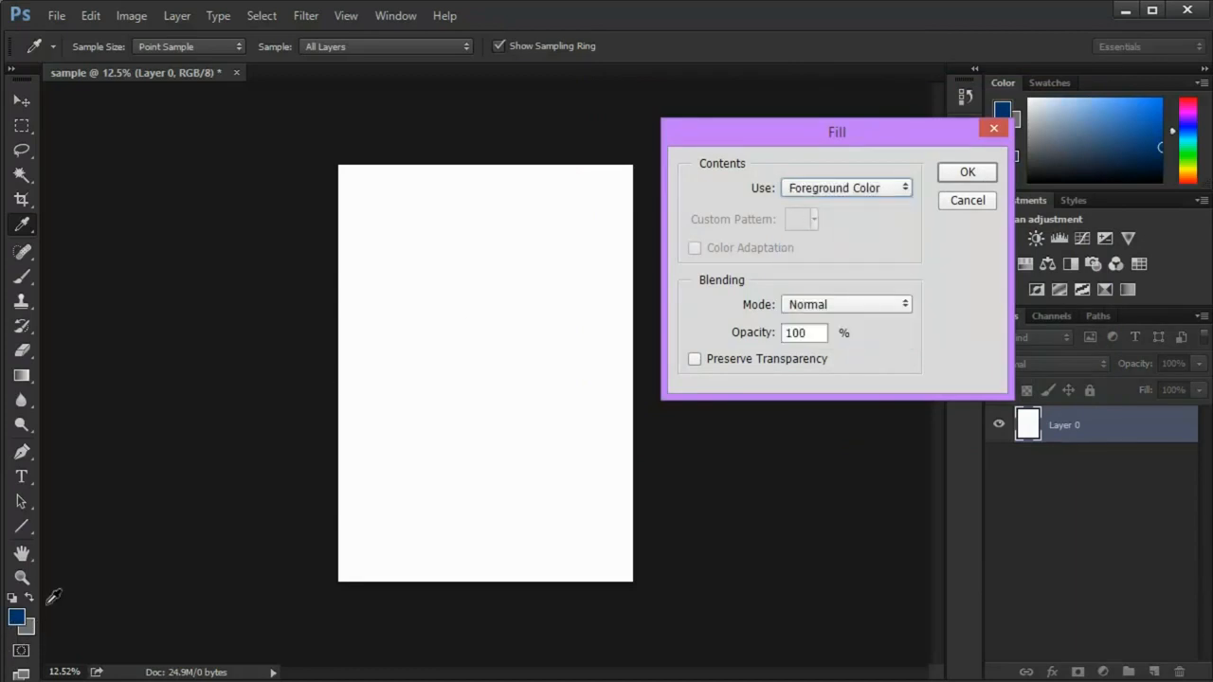
pyautogui.click(817, 196)
pyautogui.click(825, 220)
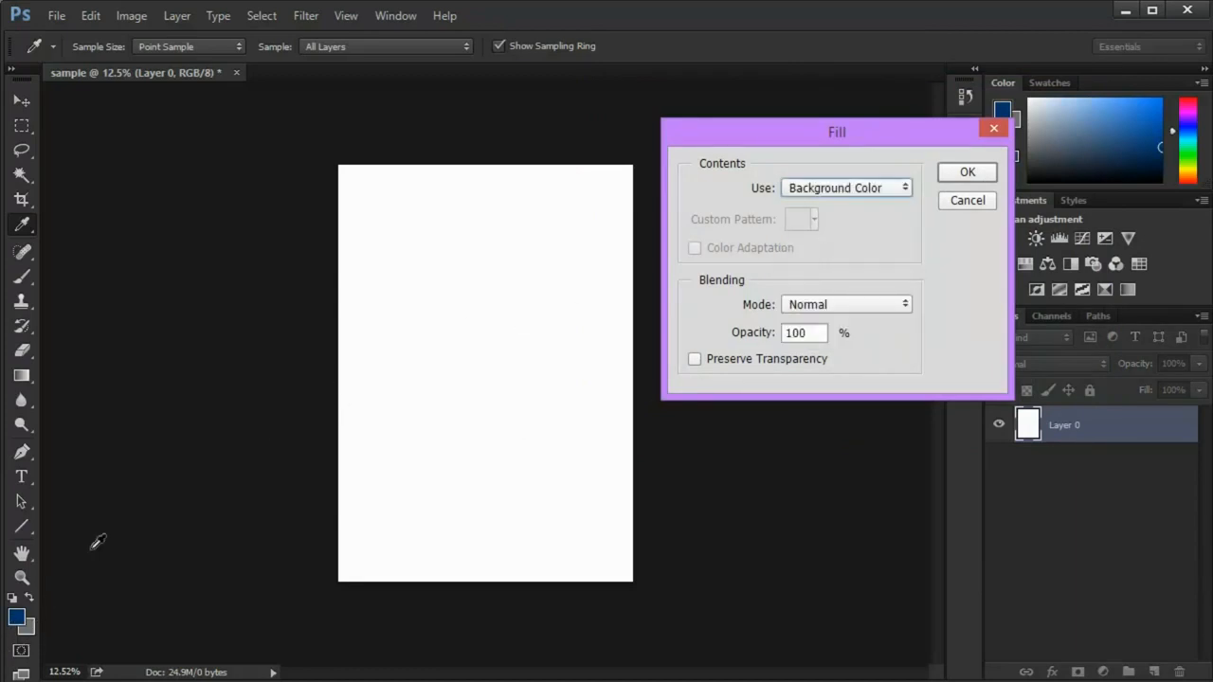
# - Fill Layer 0 with a custom bright light blue color in Normal mode at 100% opacity
pyautogui.click(907, 192)
pyautogui.click(839, 235)
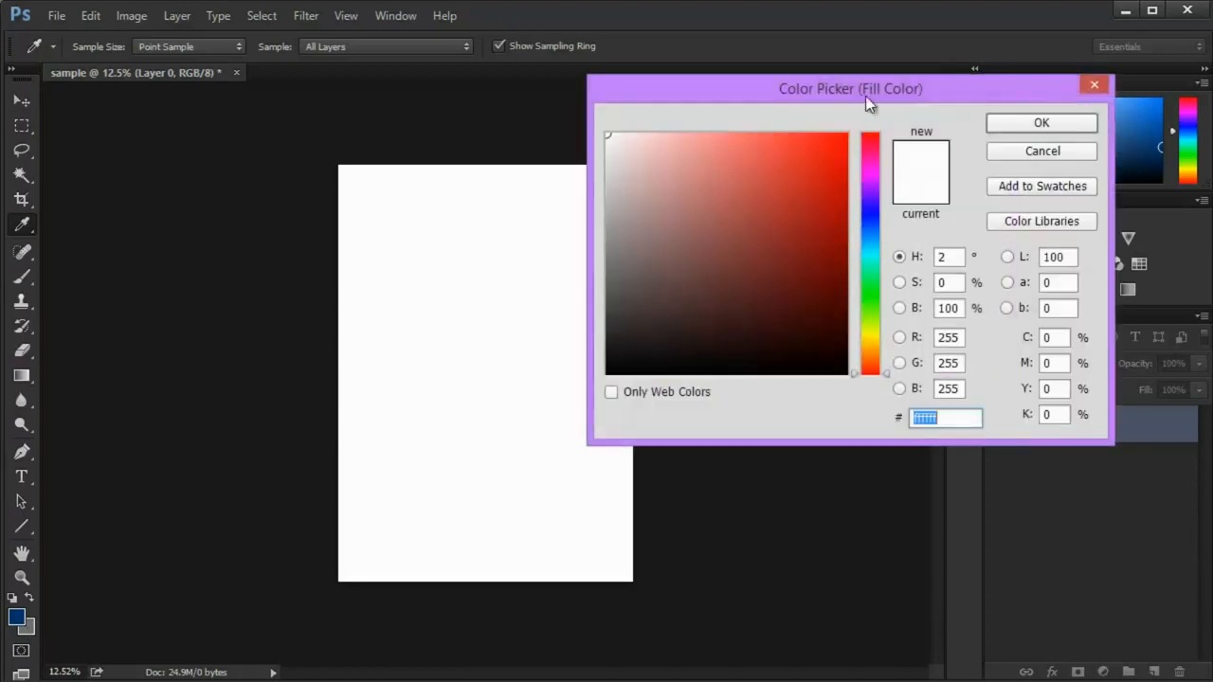
pyautogui.moveTo(865, 96); pyautogui.dragTo(808, 98)
pyautogui.moveTo(806, 165); pyautogui.dragTo(816, 232)
pyautogui.moveTo(771, 189); pyautogui.dragTo(755, 124)
pyautogui.click(963, 126)
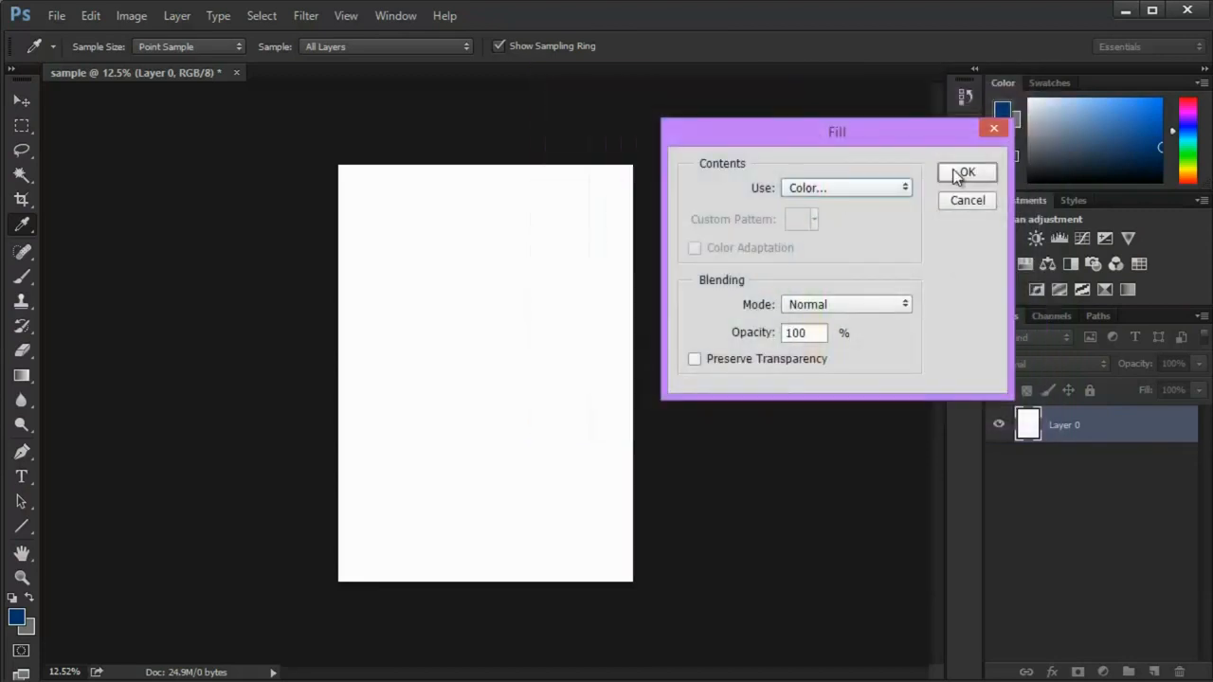
pyautogui.click(965, 169)
pyautogui.press('b')
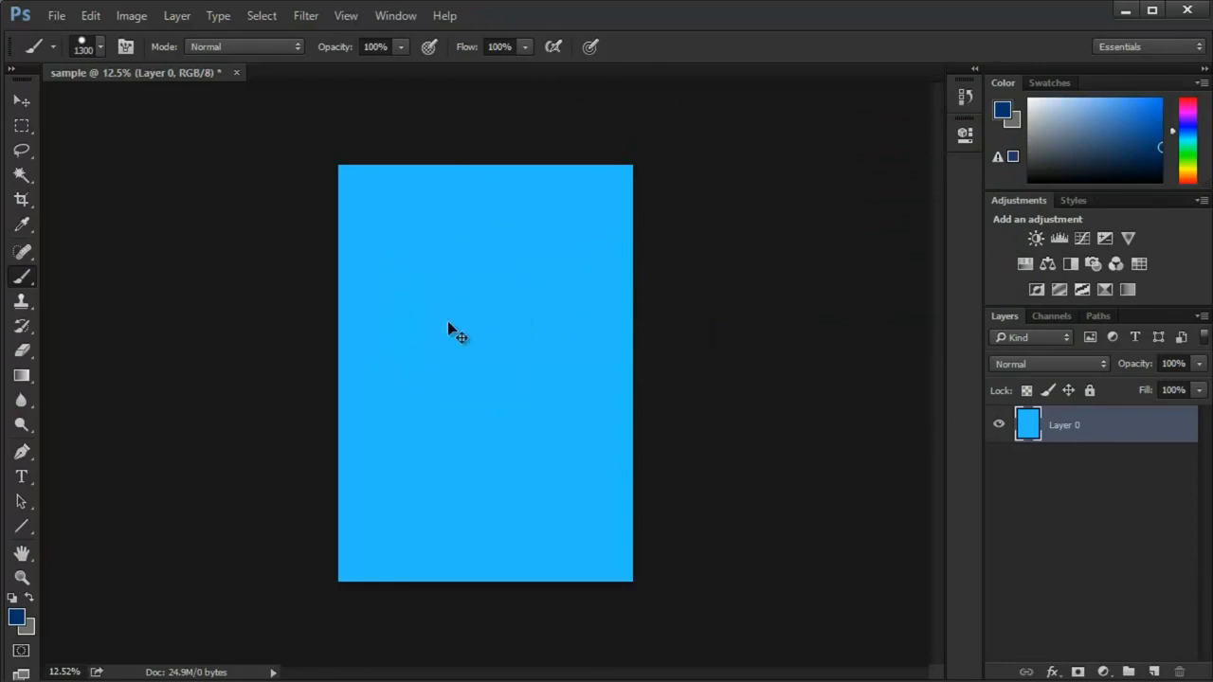
# - Add the text "MEdia Masters" near the top of the canvas with the Horizontal Type Tool
pyautogui.hotkey('ctrl', '+')
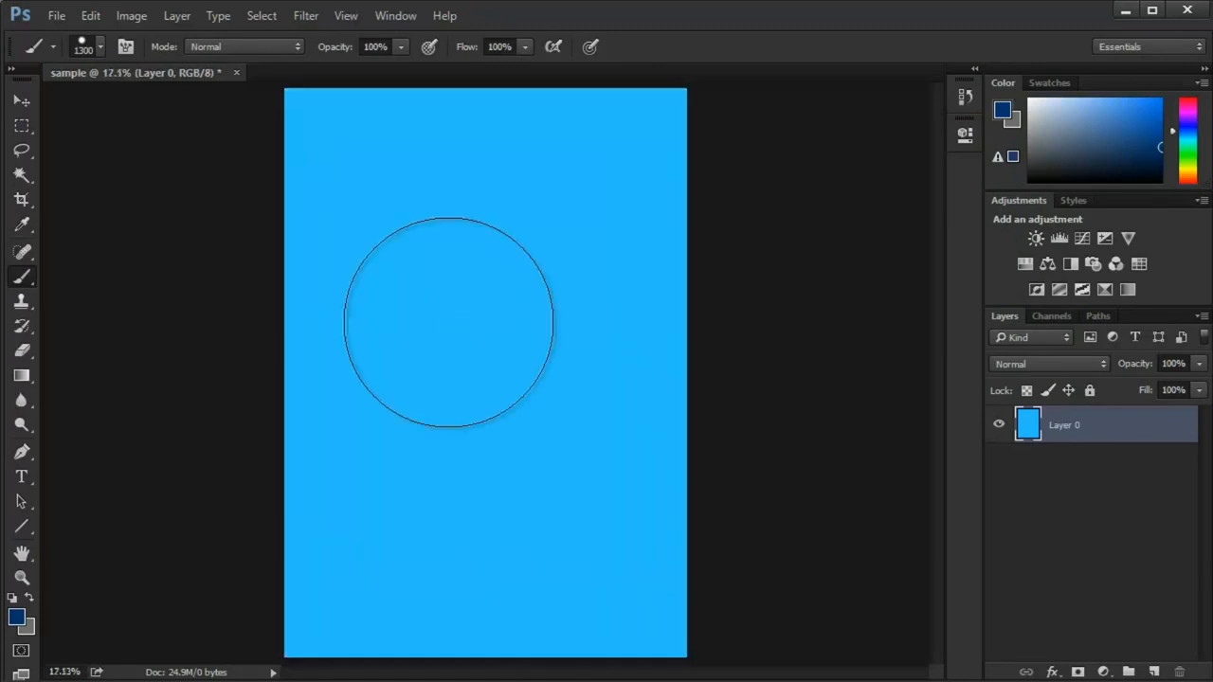
pyautogui.click(19, 476)
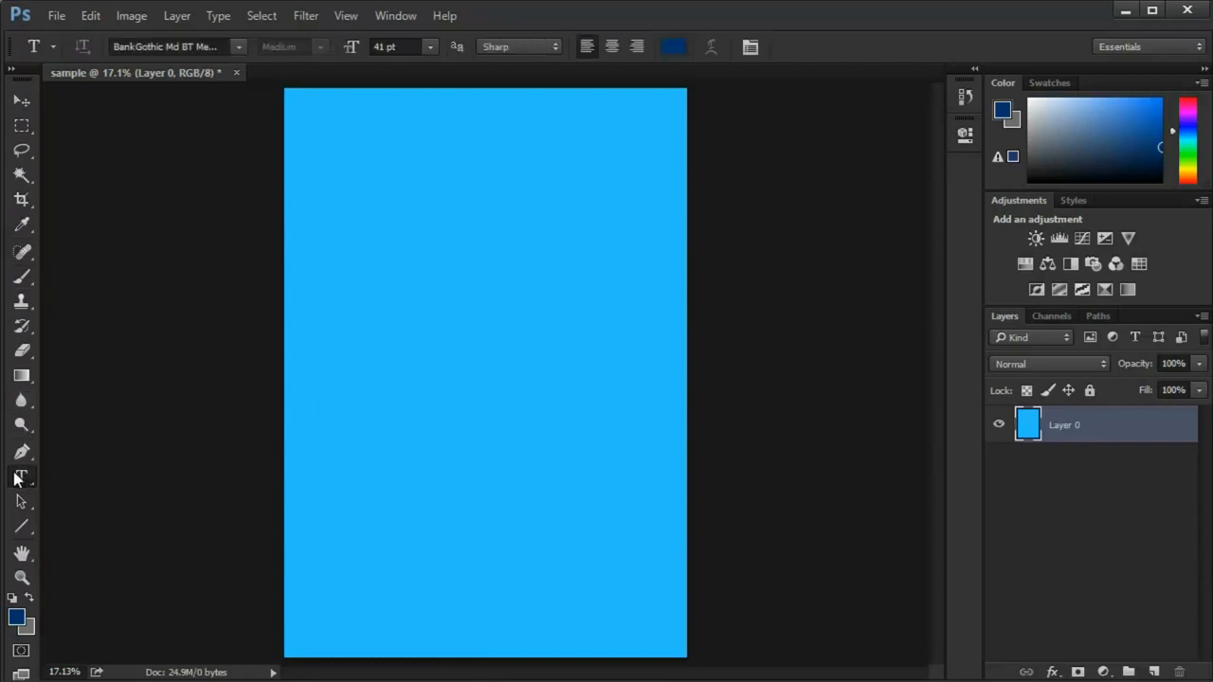
pyautogui.rightClick(18, 478)
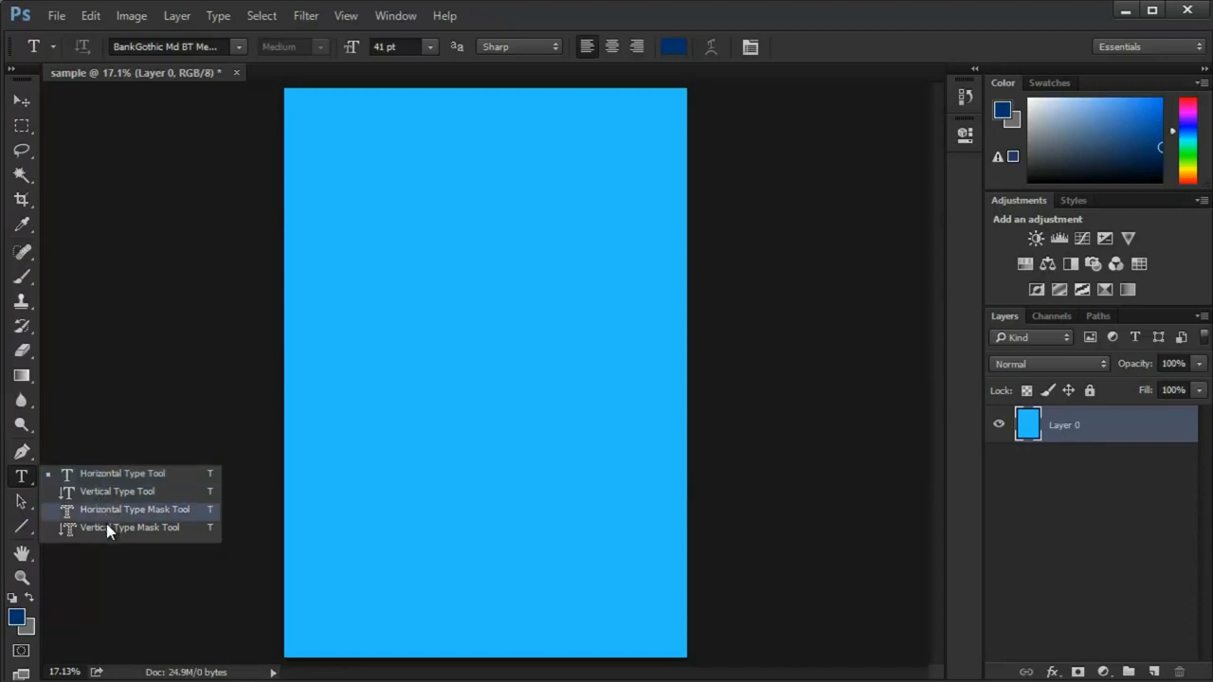
pyautogui.click(103, 477)
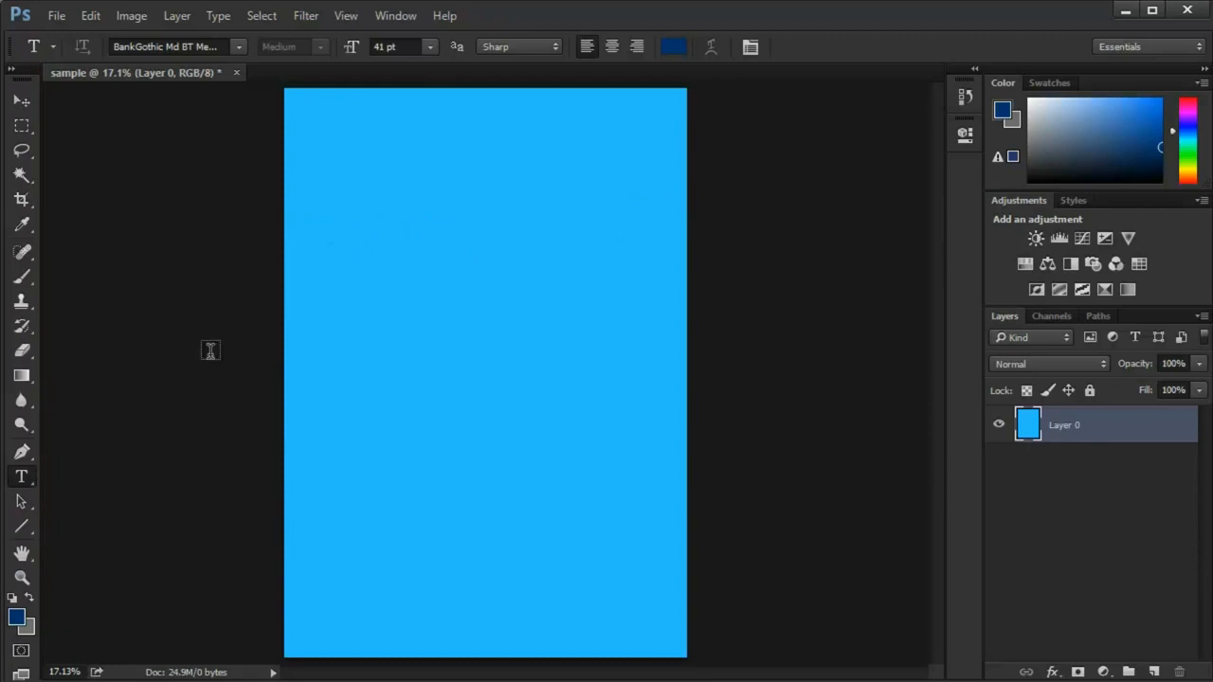
pyautogui.click(350, 206)
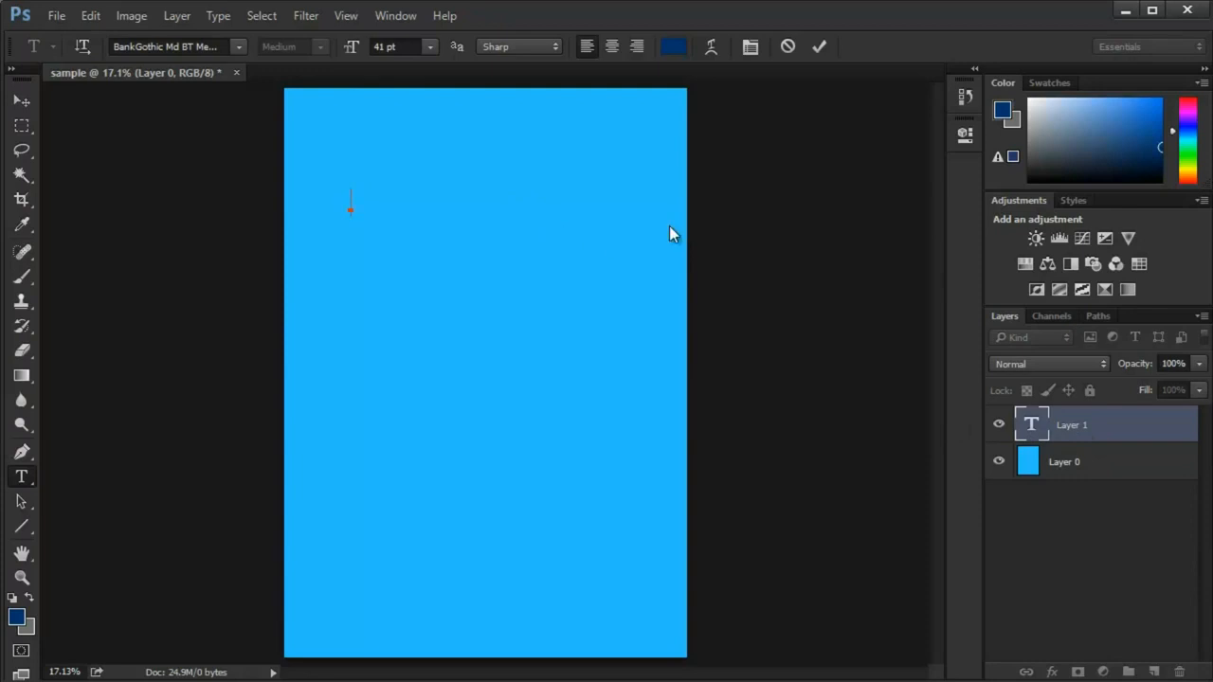
pyautogui.write('MEdia Masters')
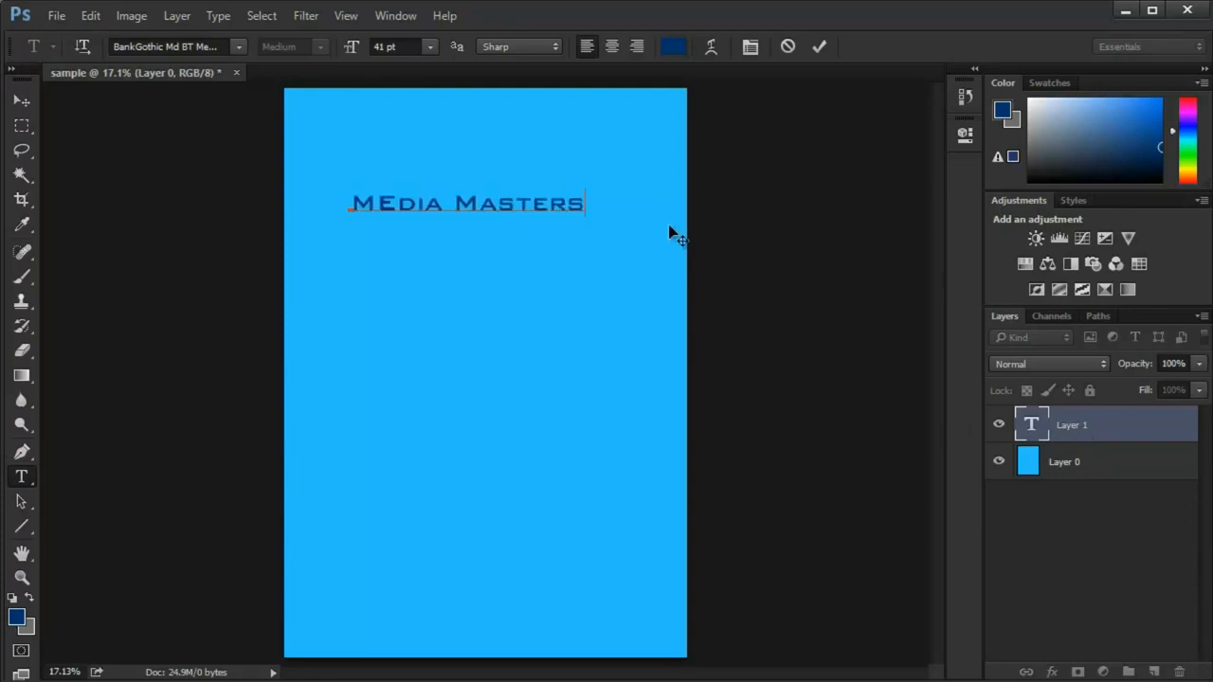
pyautogui.hotkey('ctrl', 'Return')
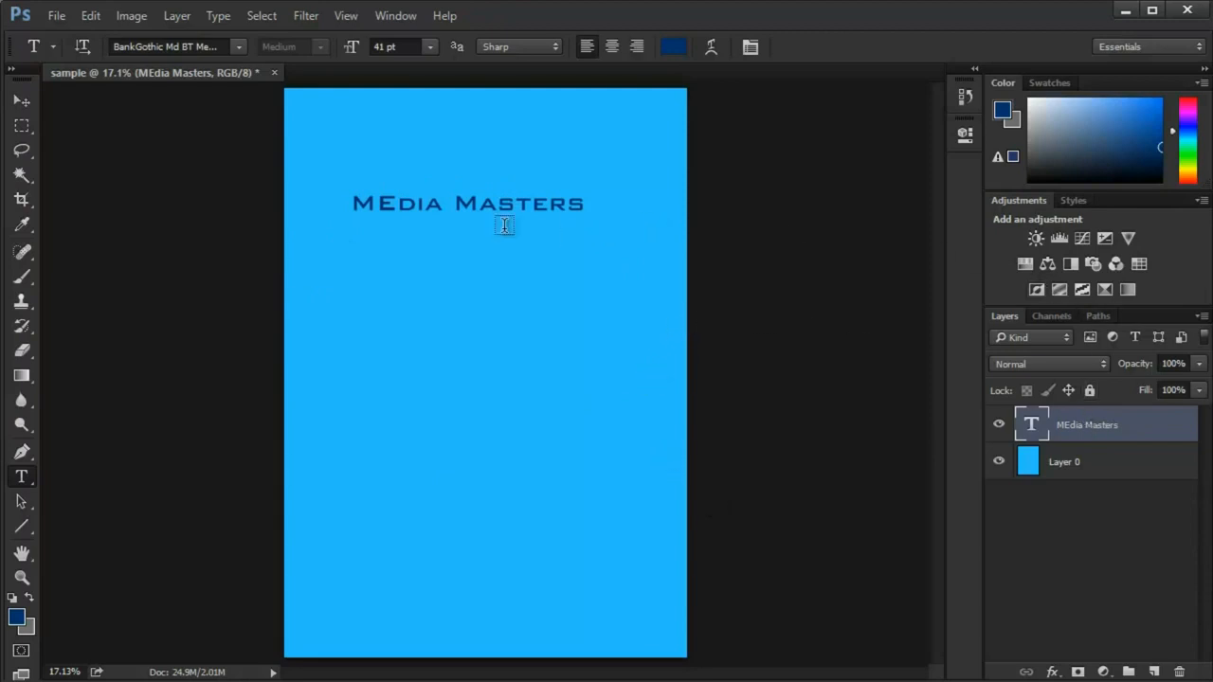
# - Correct the capital E in the text so that it reads "Media Masters"
pyautogui.click(353, 201)
pyautogui.moveTo(352, 201); pyautogui.dragTo(576, 211)
pyautogui.click(402, 205)
pyautogui.doubleClick(402, 205)
pyautogui.click(444, 205)
pyautogui.hotkey('shift', 'Left')
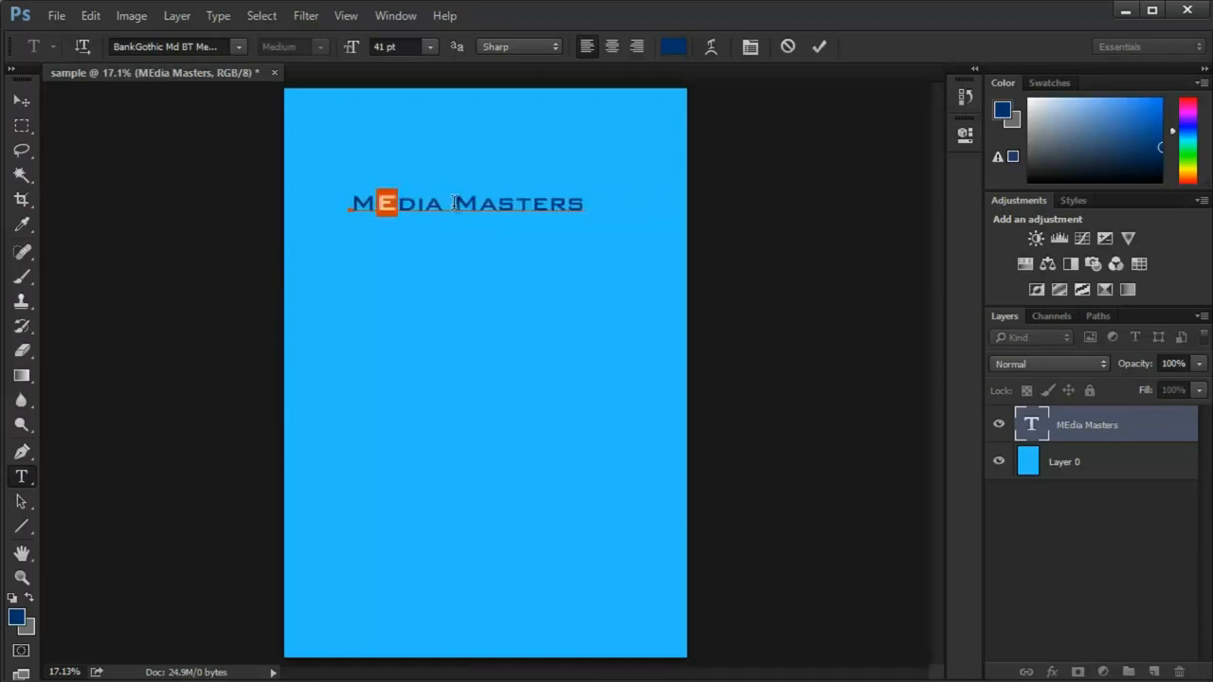
pyautogui.write('e')
pyautogui.hotkey('ctrl', 'Return')
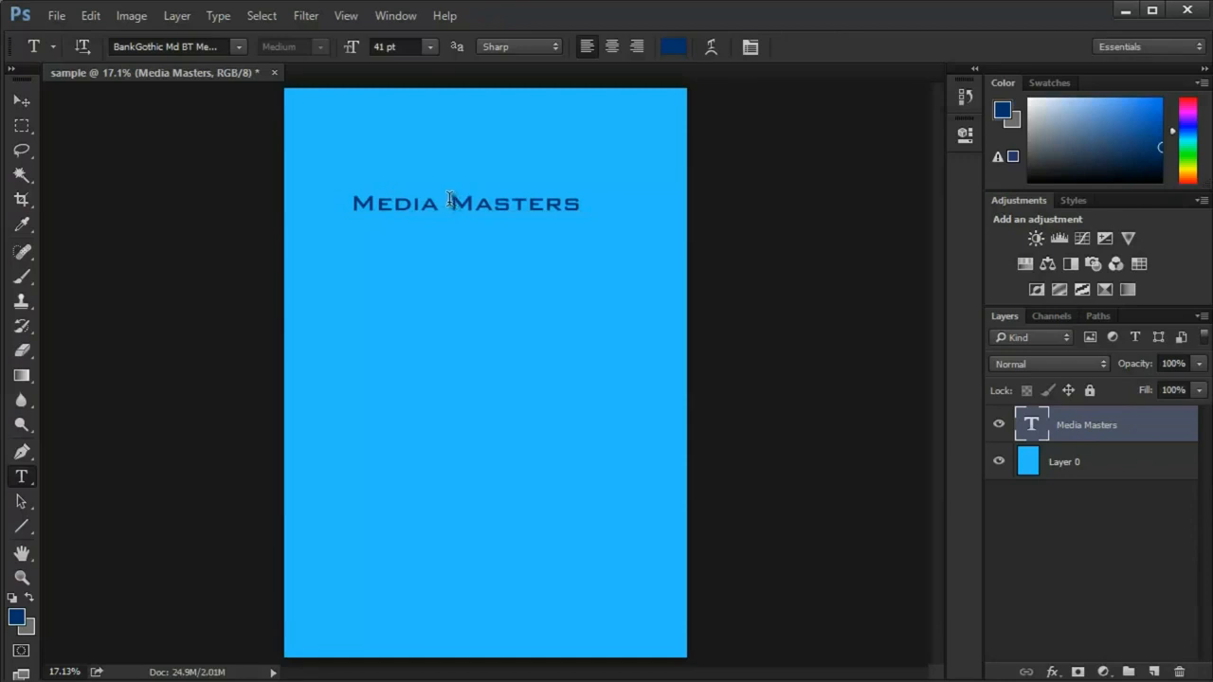
# - Try replacing the "Media Masters" text with "Video Tutorial", discard that edit, and practise committing a reopened text edit
pyautogui.click(426, 201)
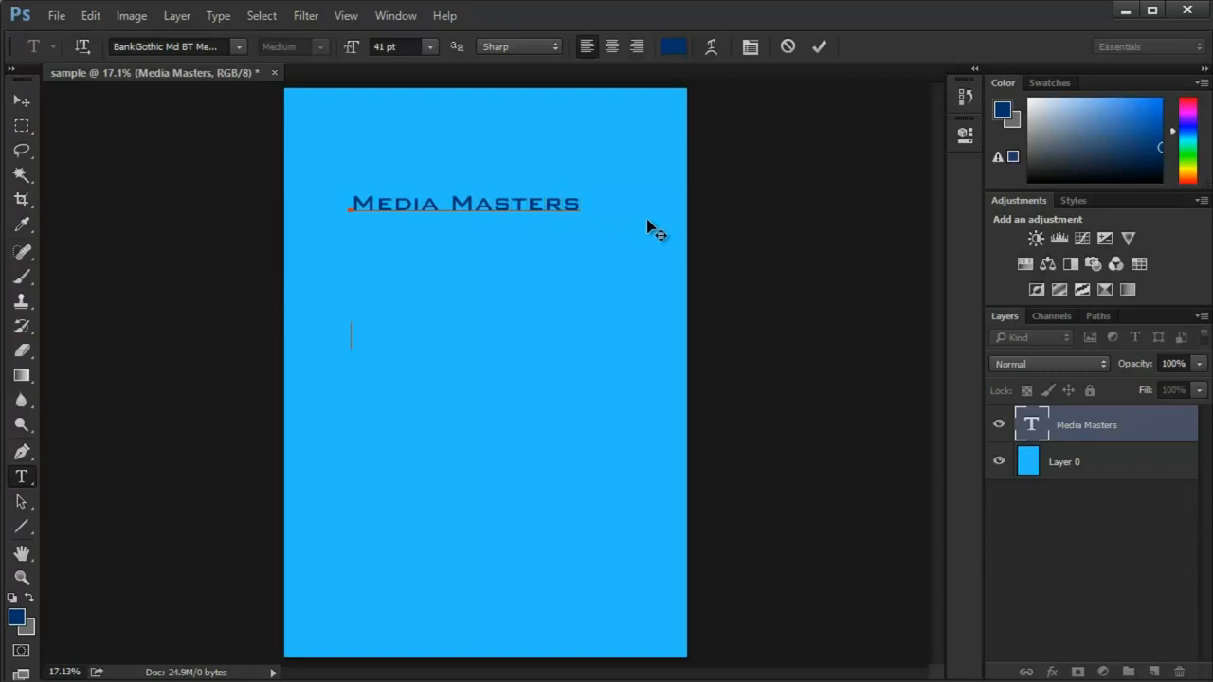
pyautogui.press('BackSpace')
pyautogui.press('BackSpace')
pyautogui.hotkey('ctrl', 'a')
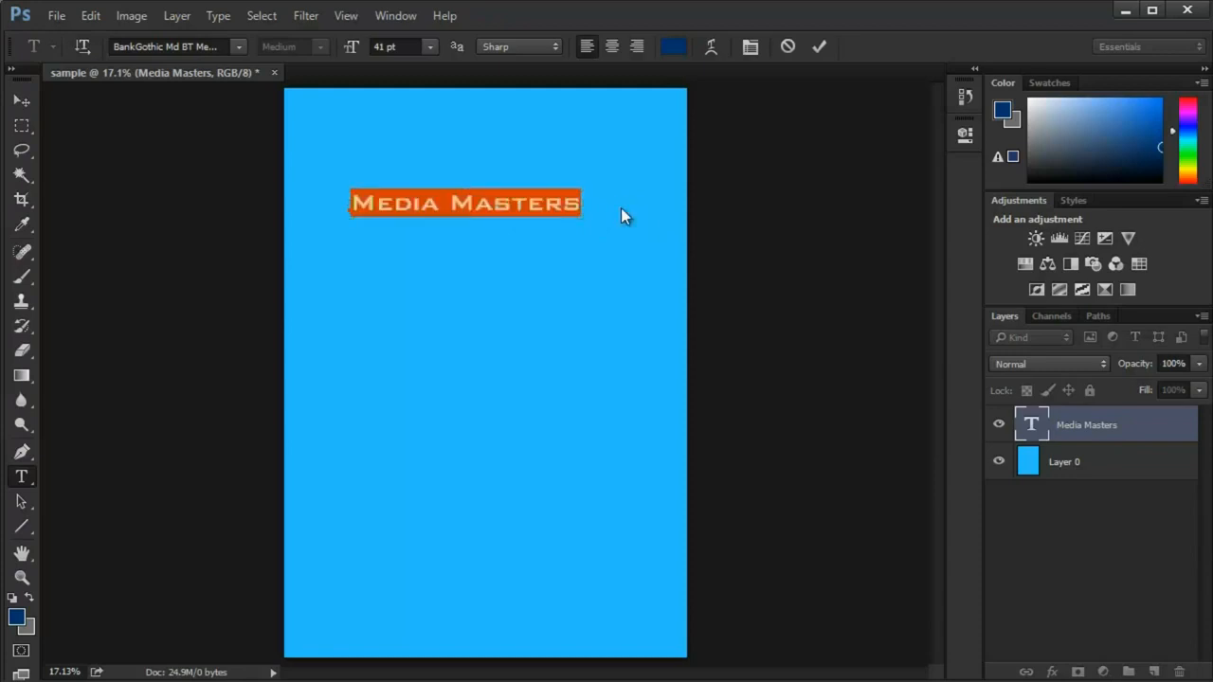
pyautogui.write('Video T')
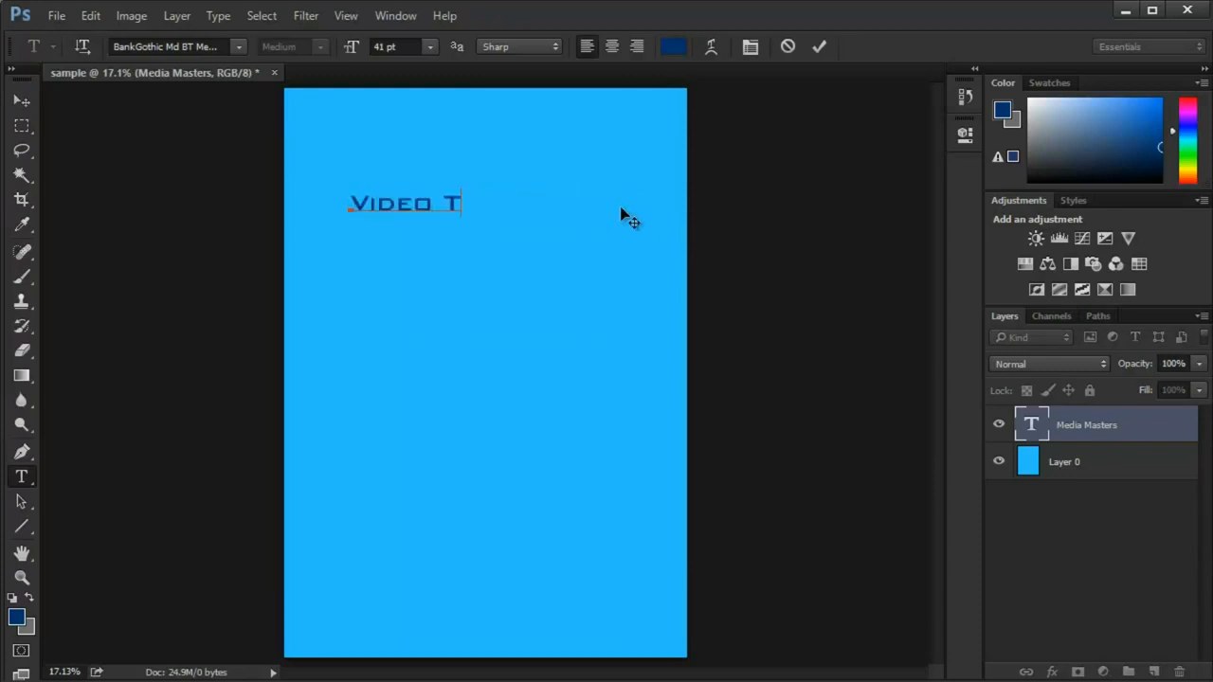
pyautogui.write('utorial')
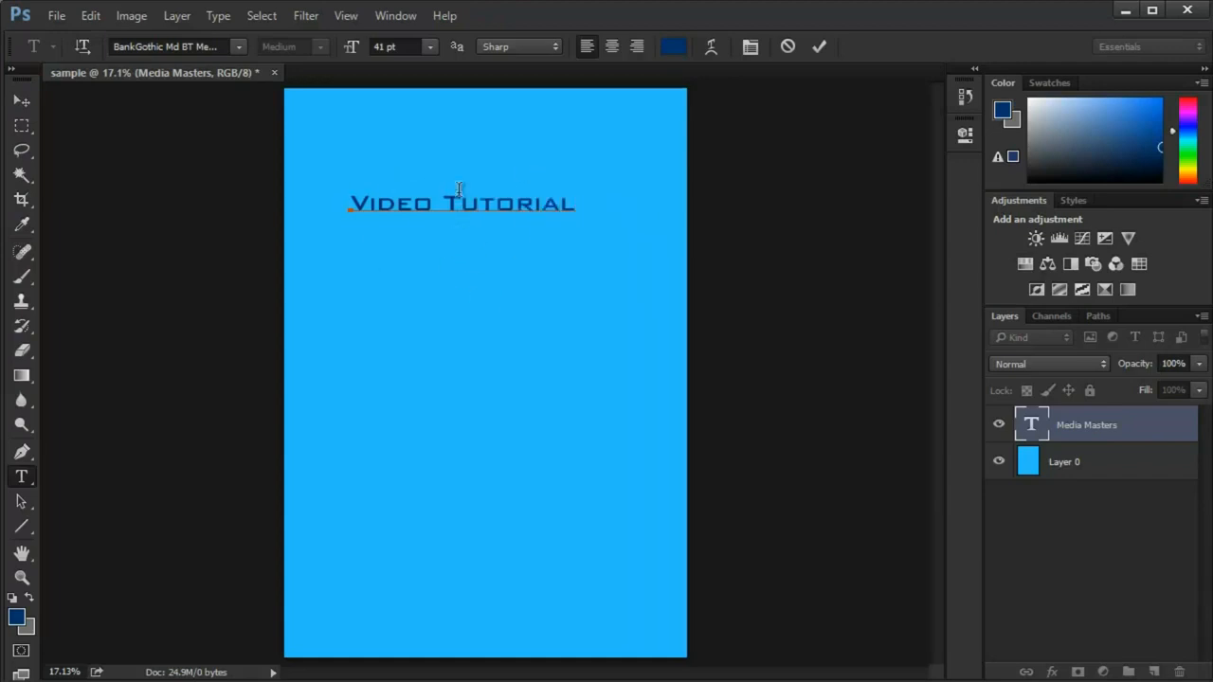
pyautogui.click(788, 48)
pyautogui.click(519, 206)
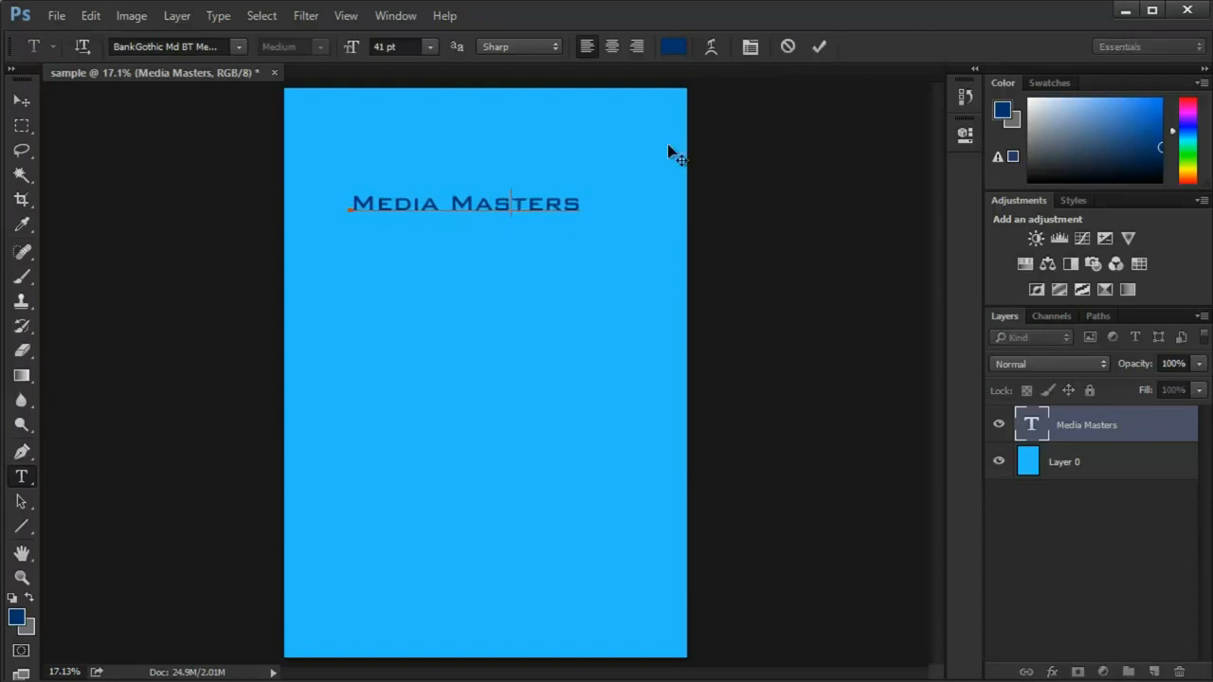
pyautogui.click(821, 46)
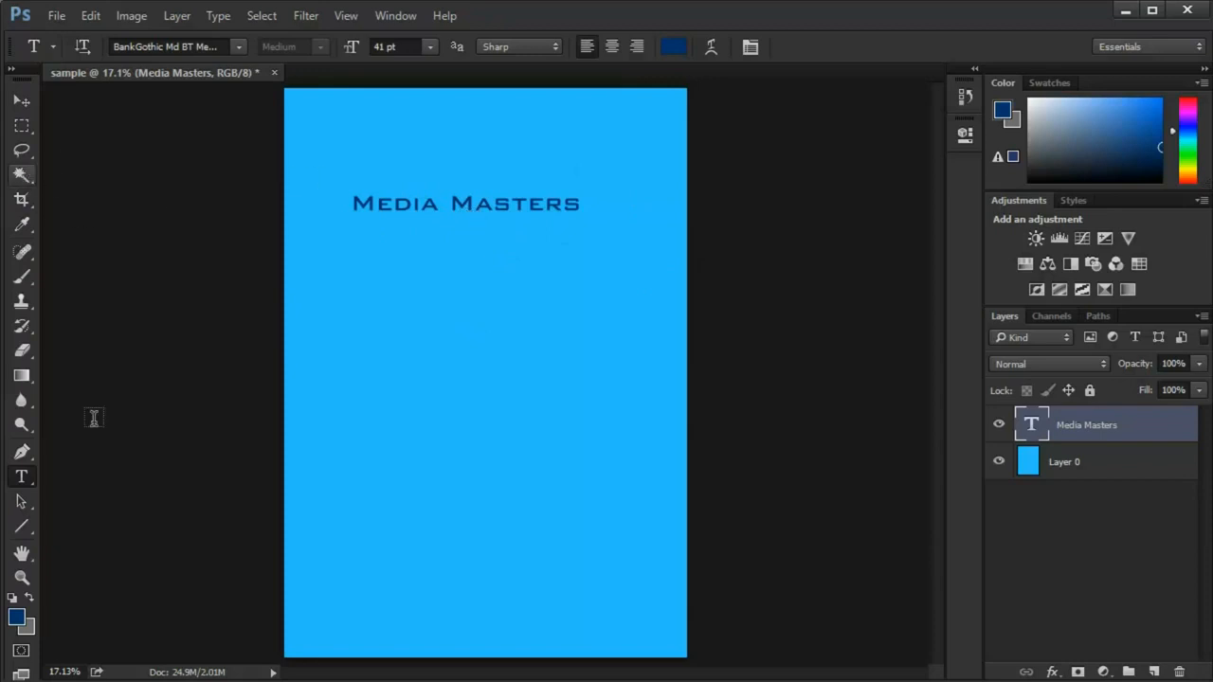
pyautogui.click(303, 319)
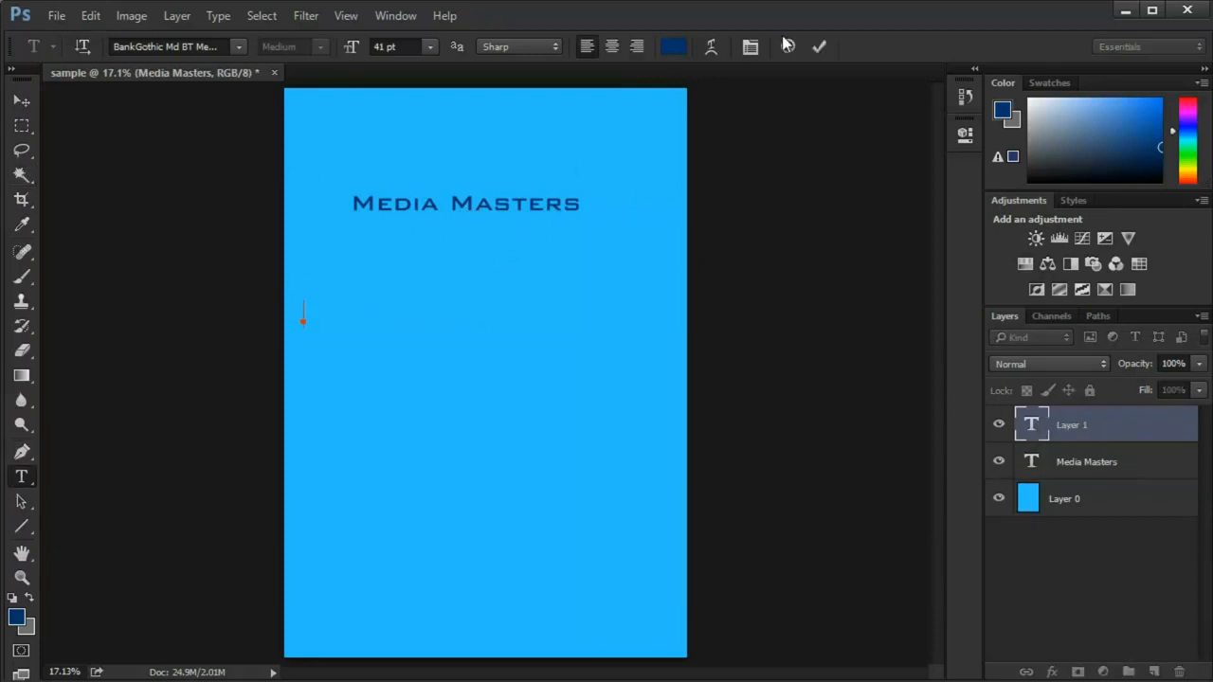
pyautogui.click(820, 48)
pyautogui.moveTo(1081, 424); pyautogui.dragTo(1179, 672)
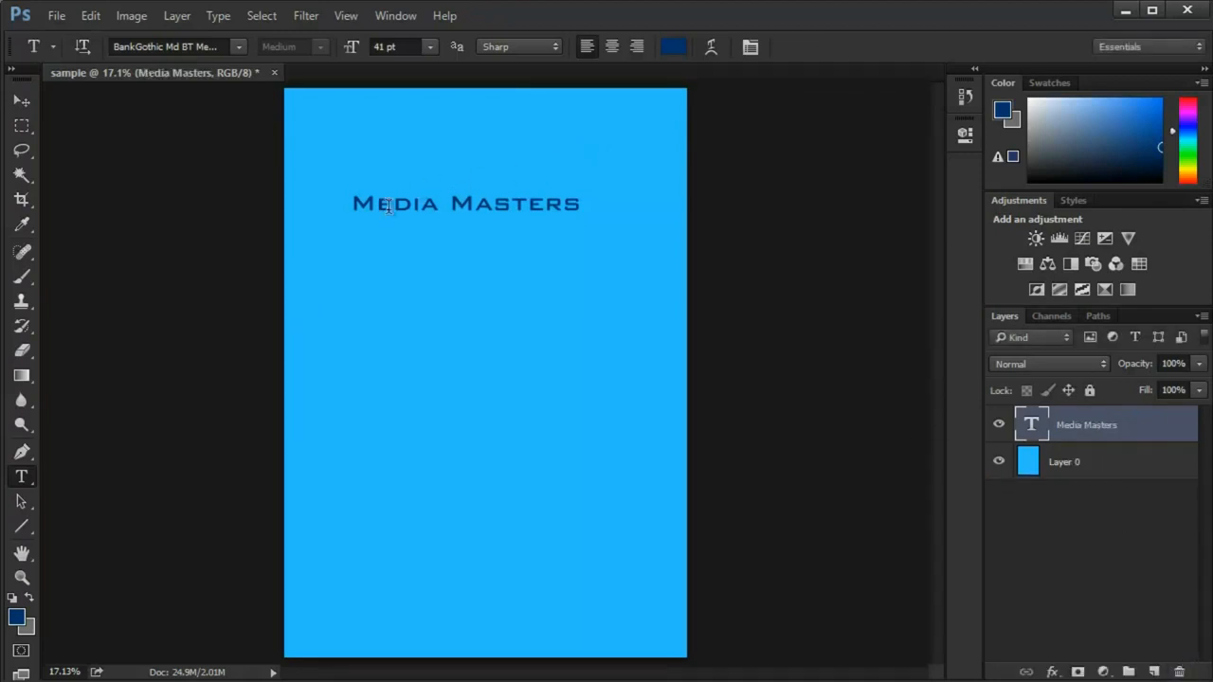
# - Move the "Media Masters" text slightly lower and to the right on the canvas with the Move tool
pyautogui.click(19, 99)
pyautogui.moveTo(373, 212); pyautogui.dragTo(430, 228)
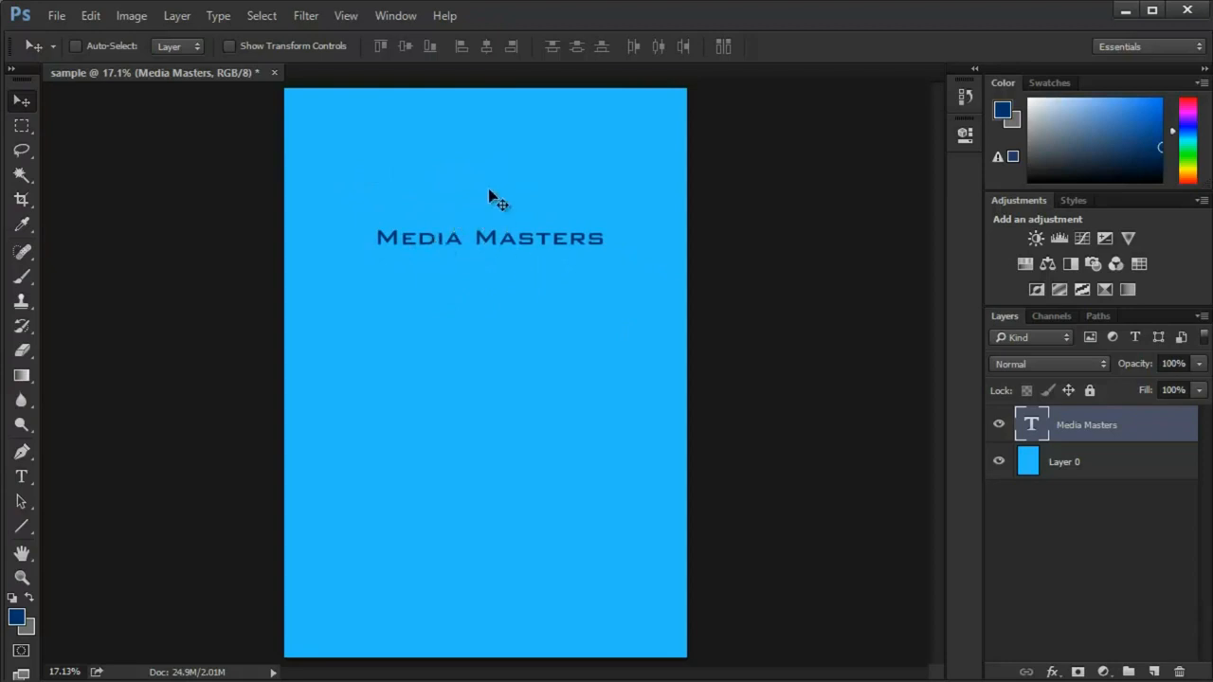
# - Try moving the blue Layer 0 down and to the right, then revert that move through the document history
pyautogui.click(1088, 470)
pyautogui.moveTo(521, 383); pyautogui.dragTo(517, 472)
pyautogui.click(966, 97)
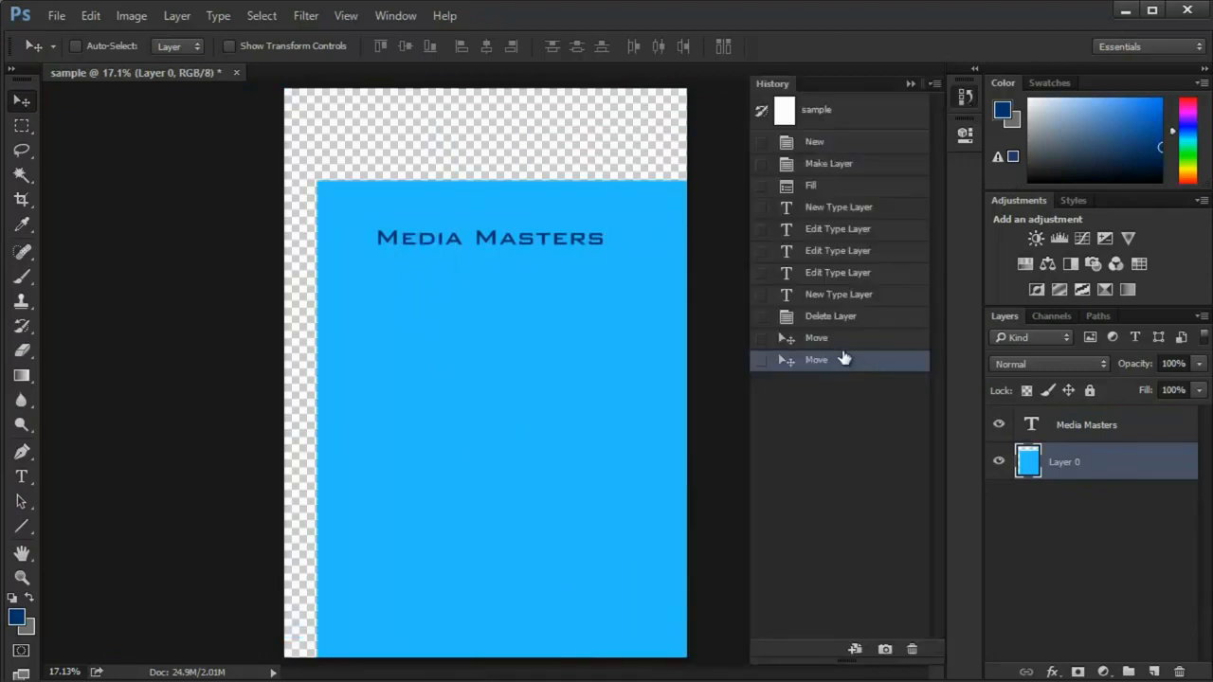
pyautogui.click(823, 336)
pyautogui.click(965, 98)
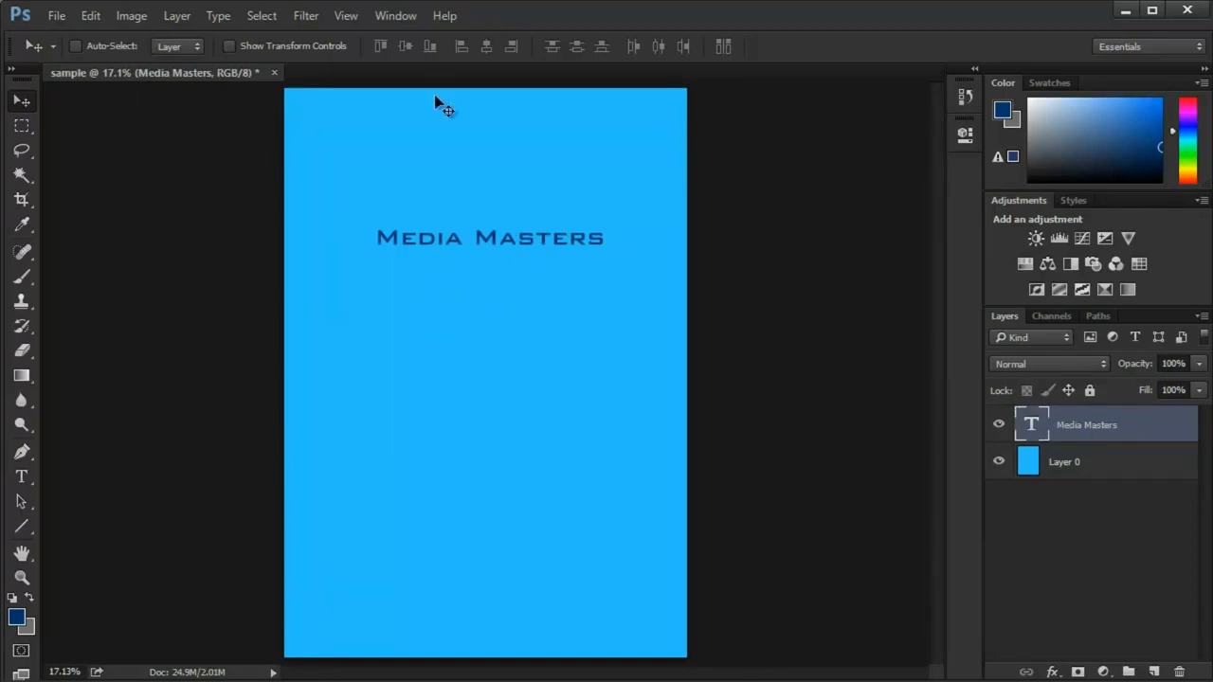
# - Pick the Media Masters layer directly from the canvas and move its text a little lower and to the left
pyautogui.click(76, 48)
pyautogui.moveTo(474, 379); pyautogui.dragTo(515, 233)
pyautogui.rightClick(450, 243)
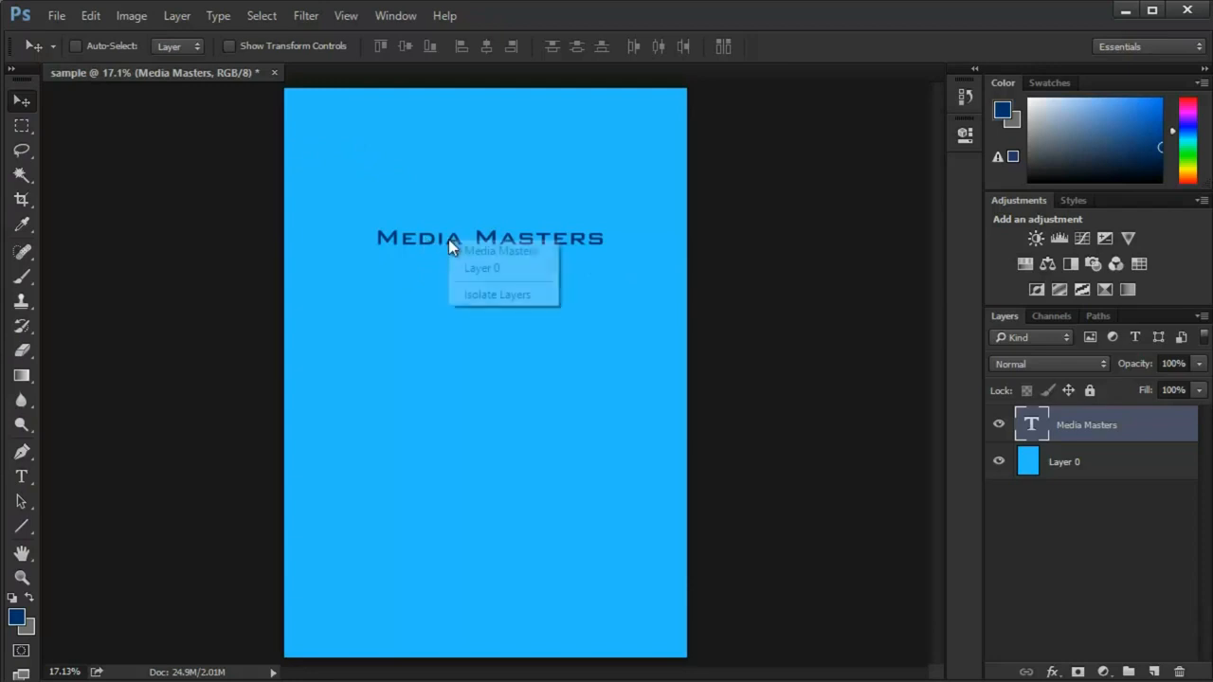
pyautogui.click(479, 252)
pyautogui.moveTo(478, 258); pyautogui.dragTo(510, 278)
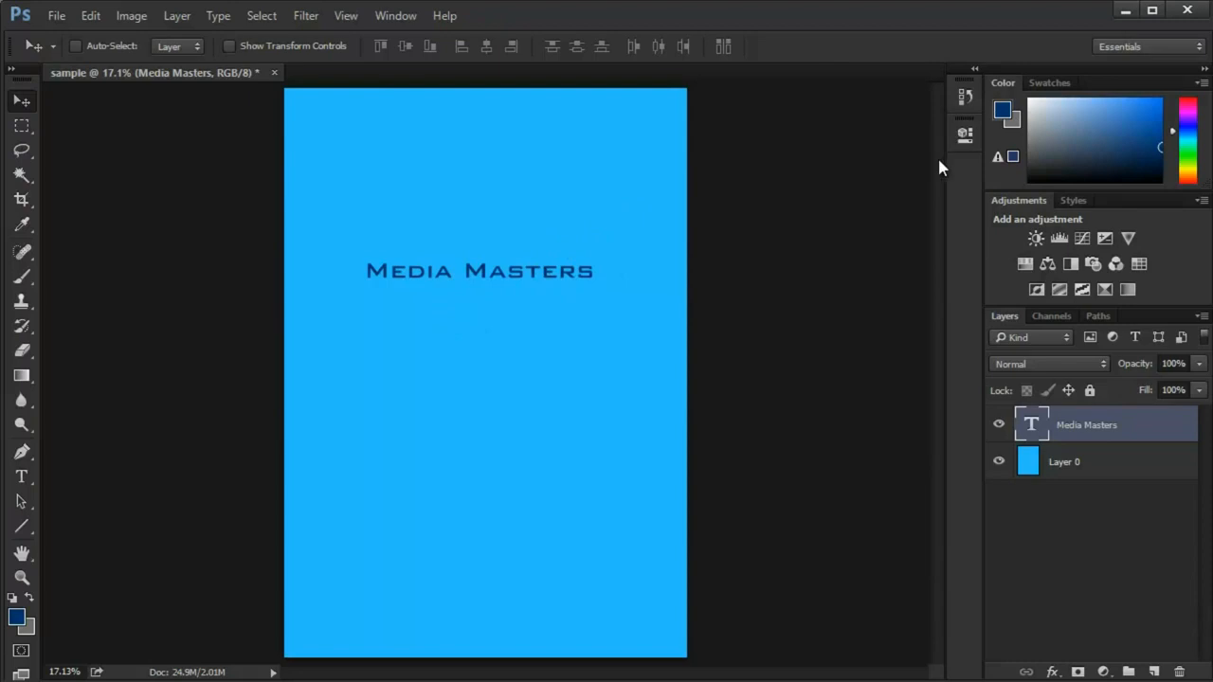
# - Dismiss the mistakenly opened Paragraph Styles and show the Paragraph settings instead
pyautogui.click(397, 21)
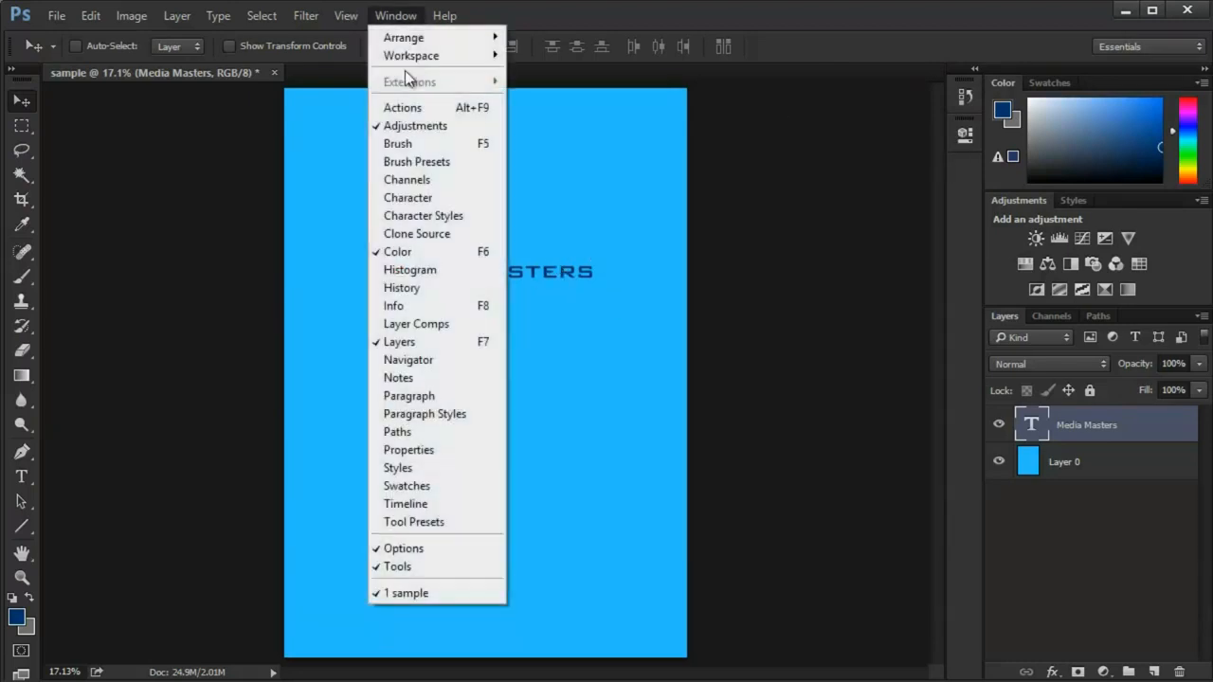
pyautogui.click(417, 412)
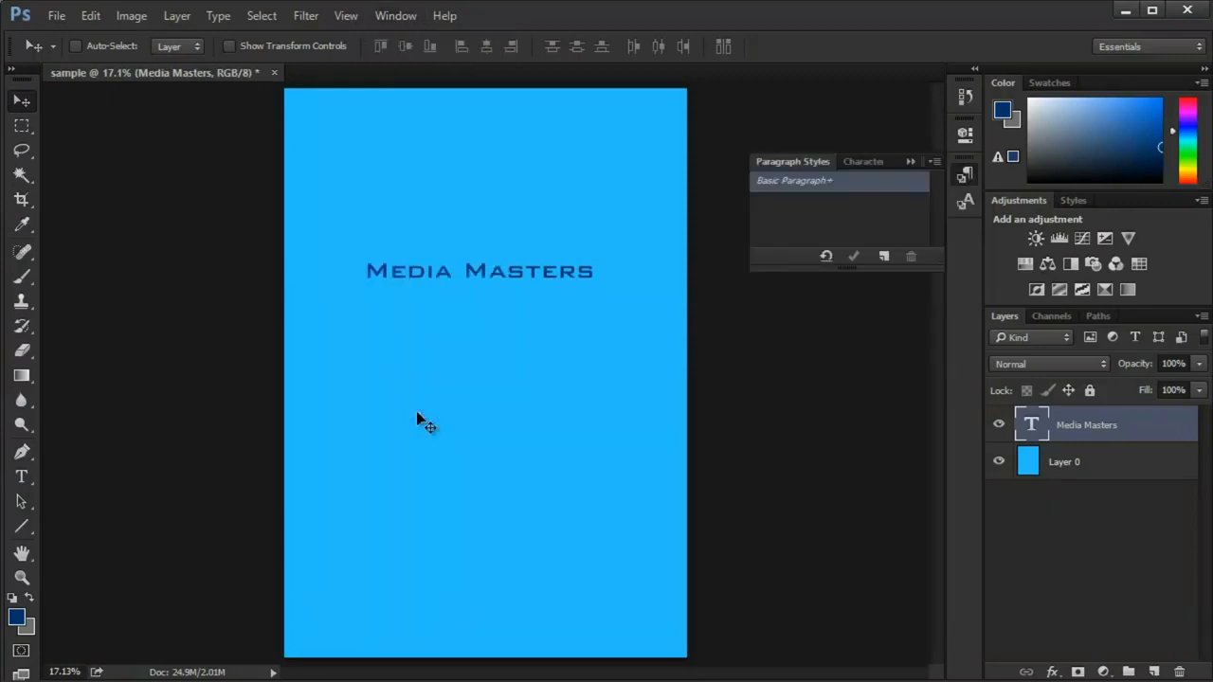
pyautogui.rightClick(963, 183)
pyautogui.click(993, 185)
pyautogui.click(396, 16)
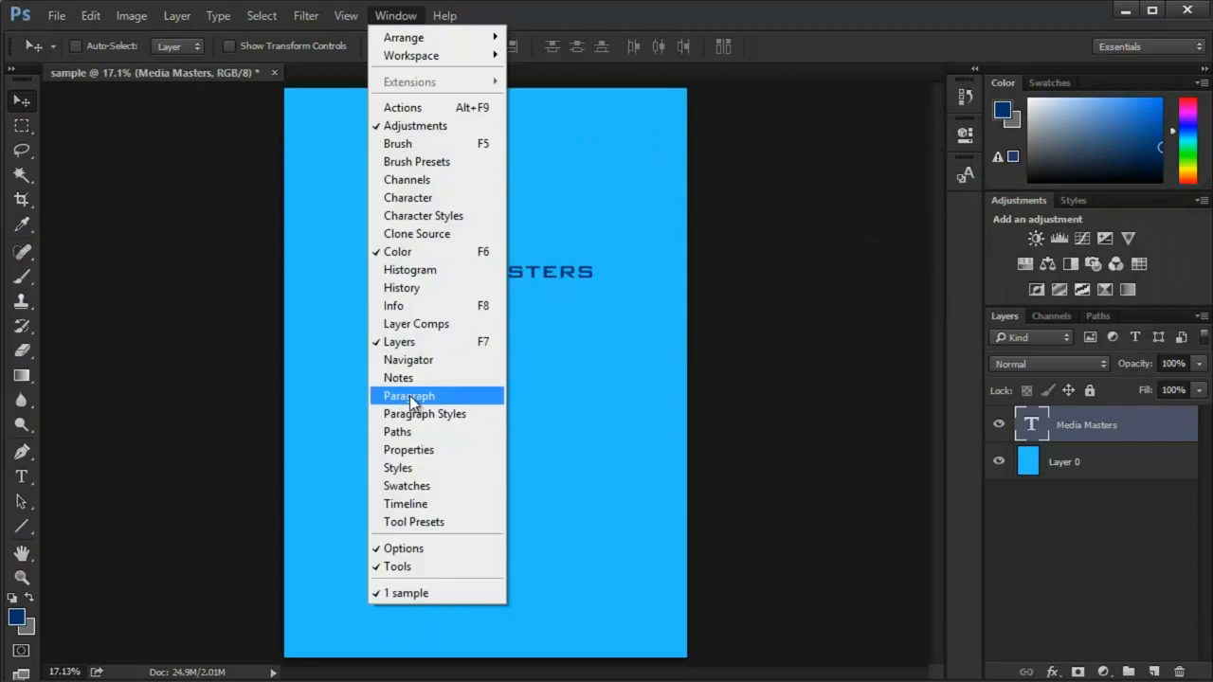
pyautogui.click(410, 396)
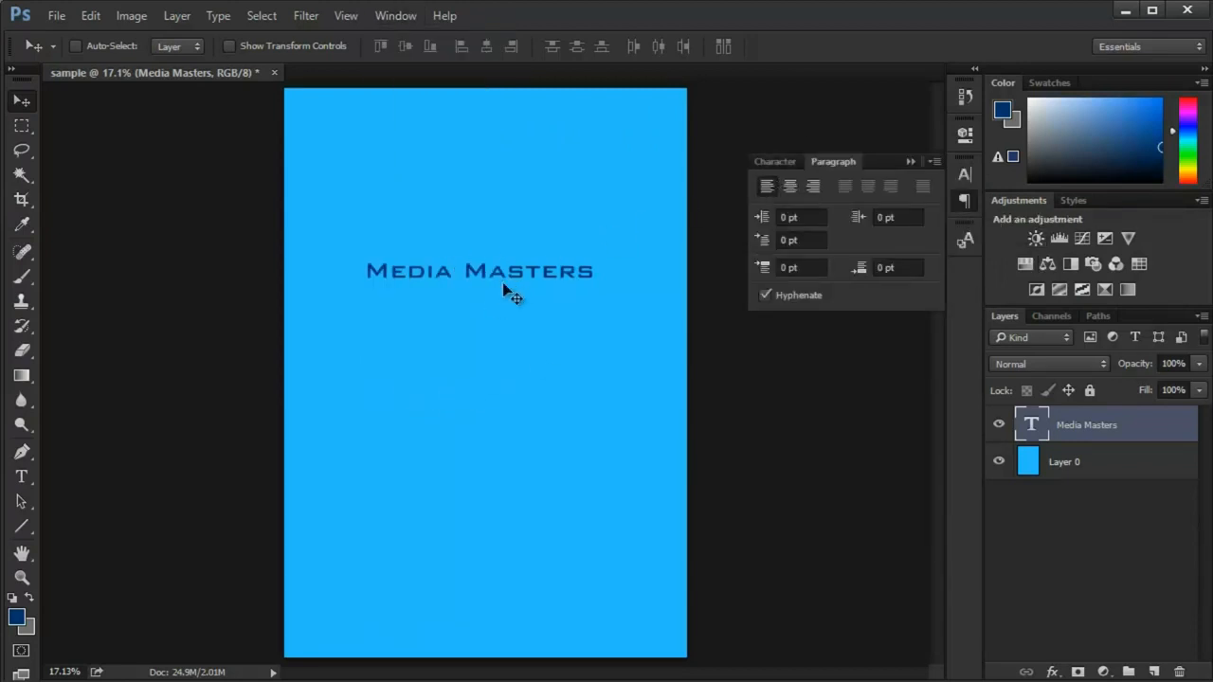
# - Replace the text with five lines: "This is a random text. / and i can write anything / what i want to type / and no body can / stop me."
pyautogui.press('t')
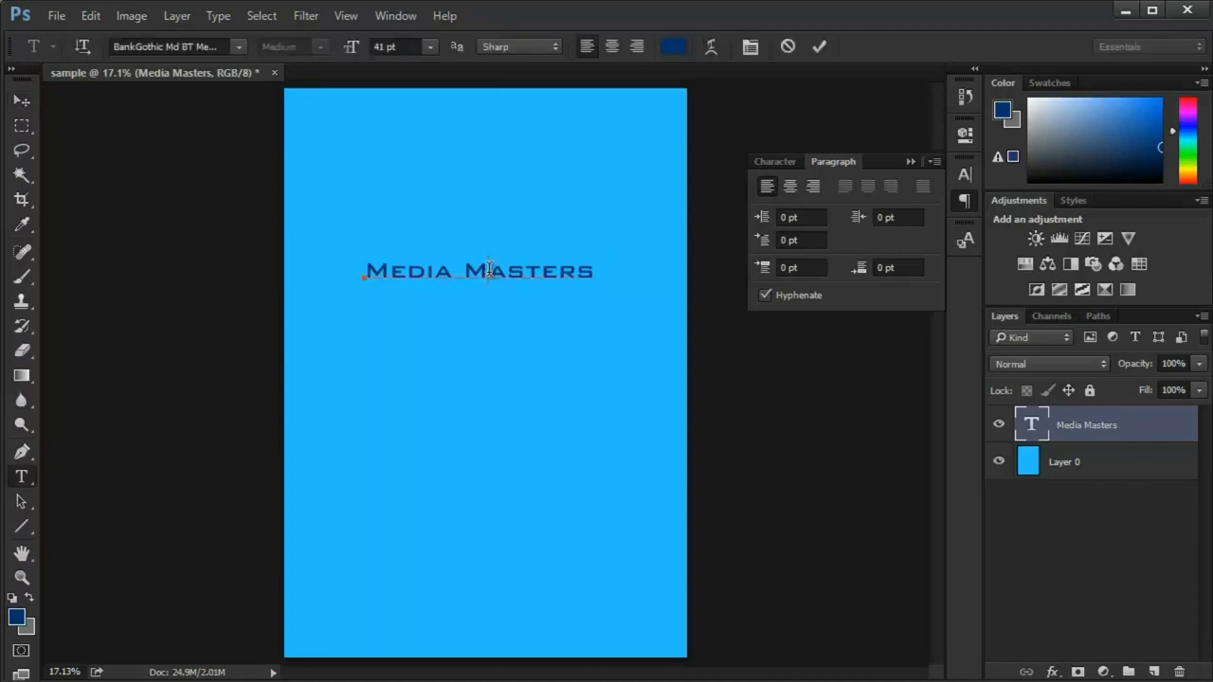
pyautogui.moveTo(368, 272); pyautogui.dragTo(601, 285)
pyautogui.write('Ra')
pyautogui.hotkey('ctrl', 'a')
pyautogui.write('This i s a random text')
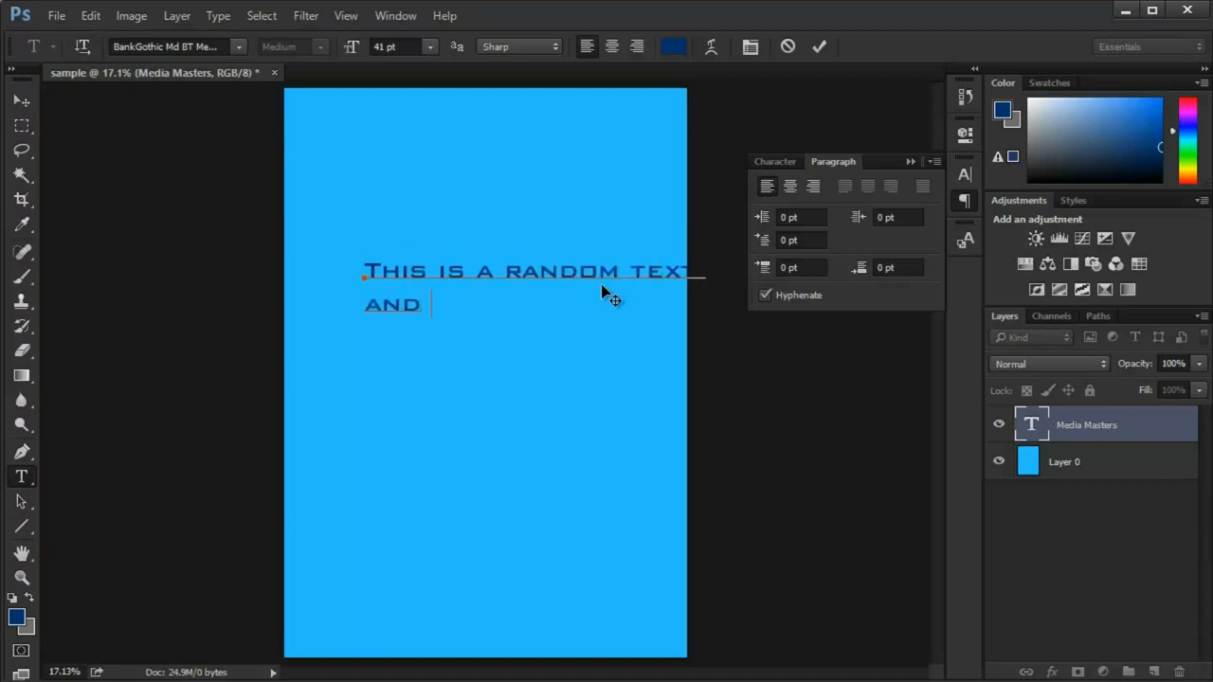
pyautogui.write('and i can')
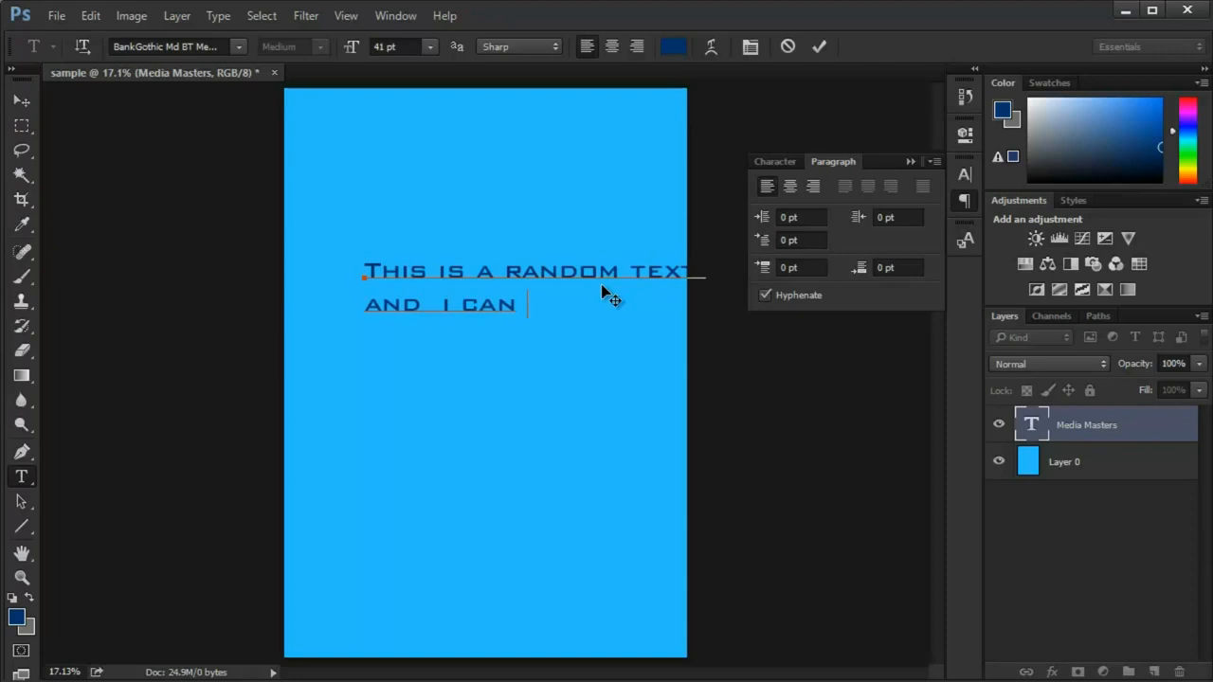
pyautogui.write(' write anyt')
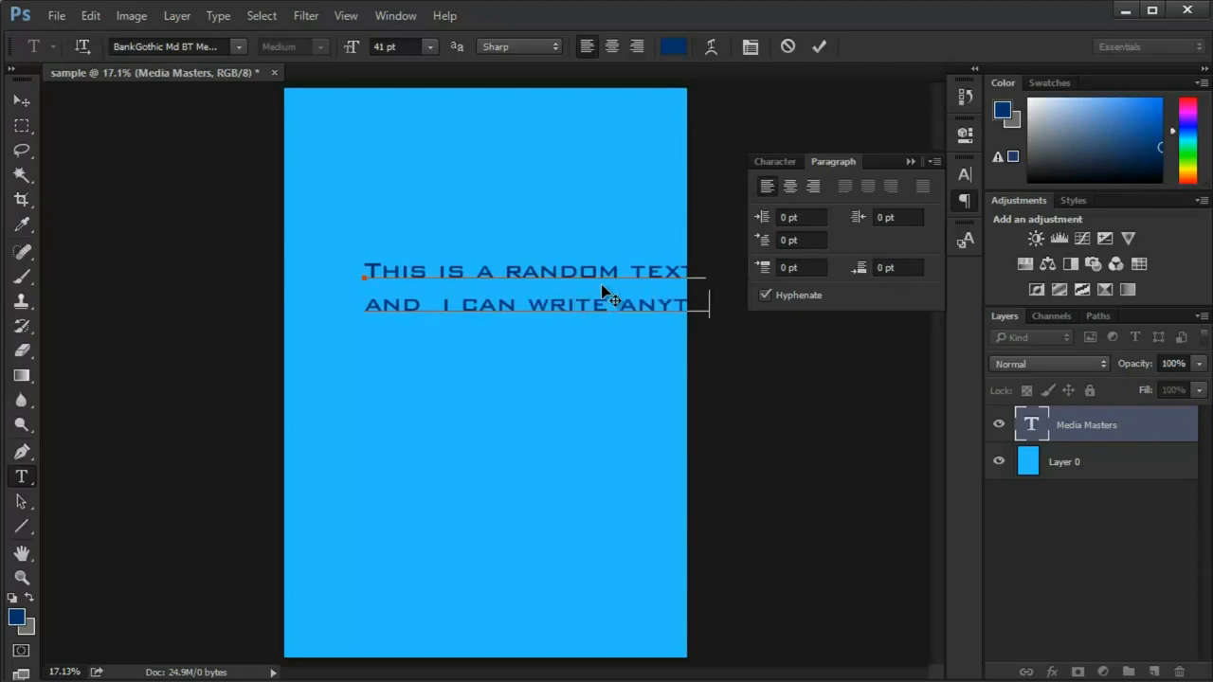
pyautogui.write('what i wan t to type')
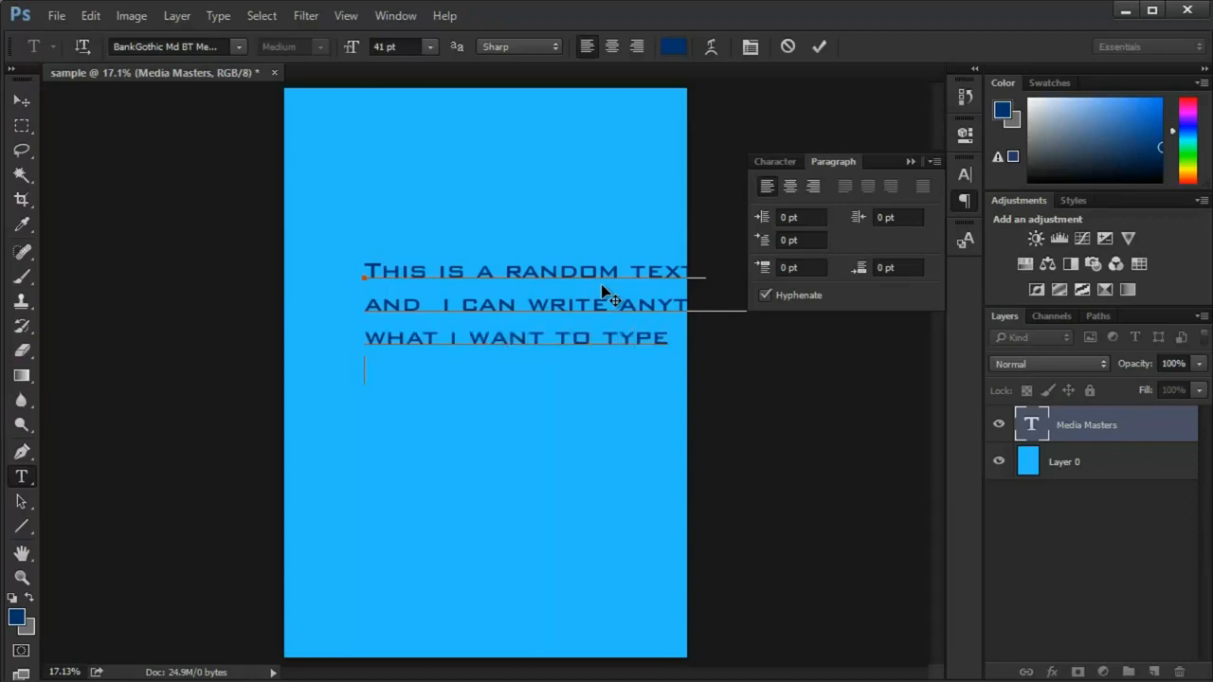
pyautogui.write('and no ')
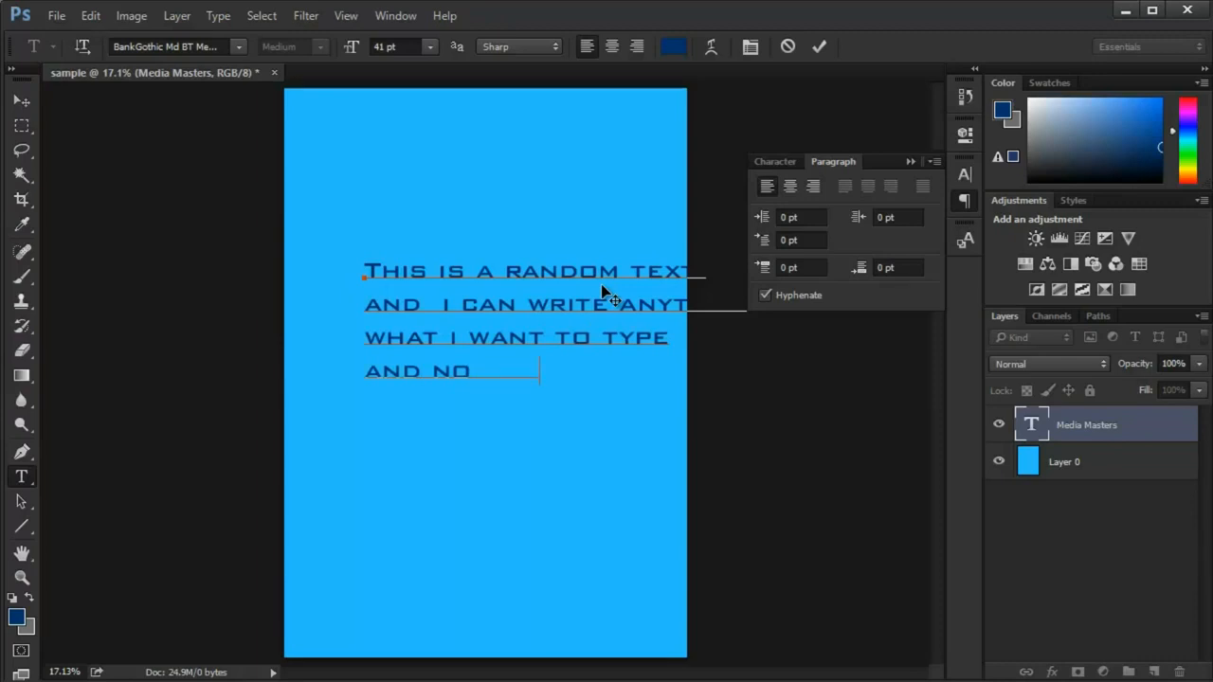
pyautogui.write('body can')
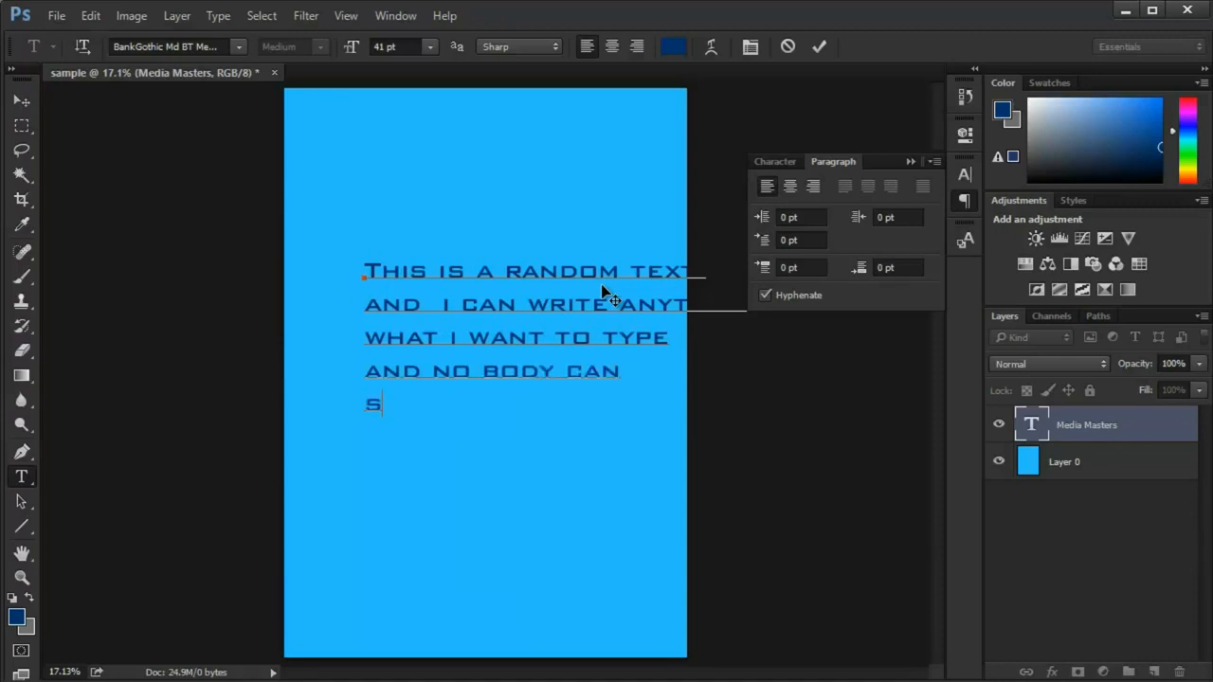
pyautogui.write('stiop me')
pyautogui.write('.')
# - Add the lines "are you tring to stop me." and "then go ahead and try something else." and commit the text
pyautogui.press('Return')
pyautogui.write('are you ')
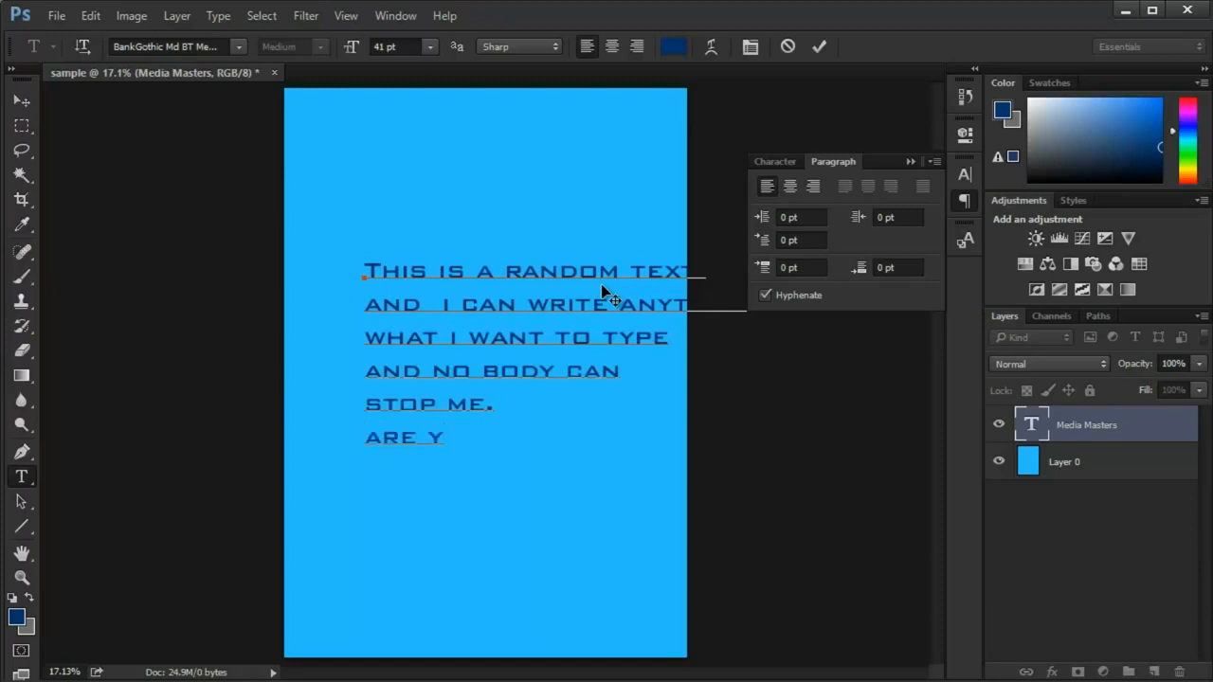
pyautogui.write('tring to stop me')
pyautogui.press('Return')
pyautogui.write('then goahead and tr')
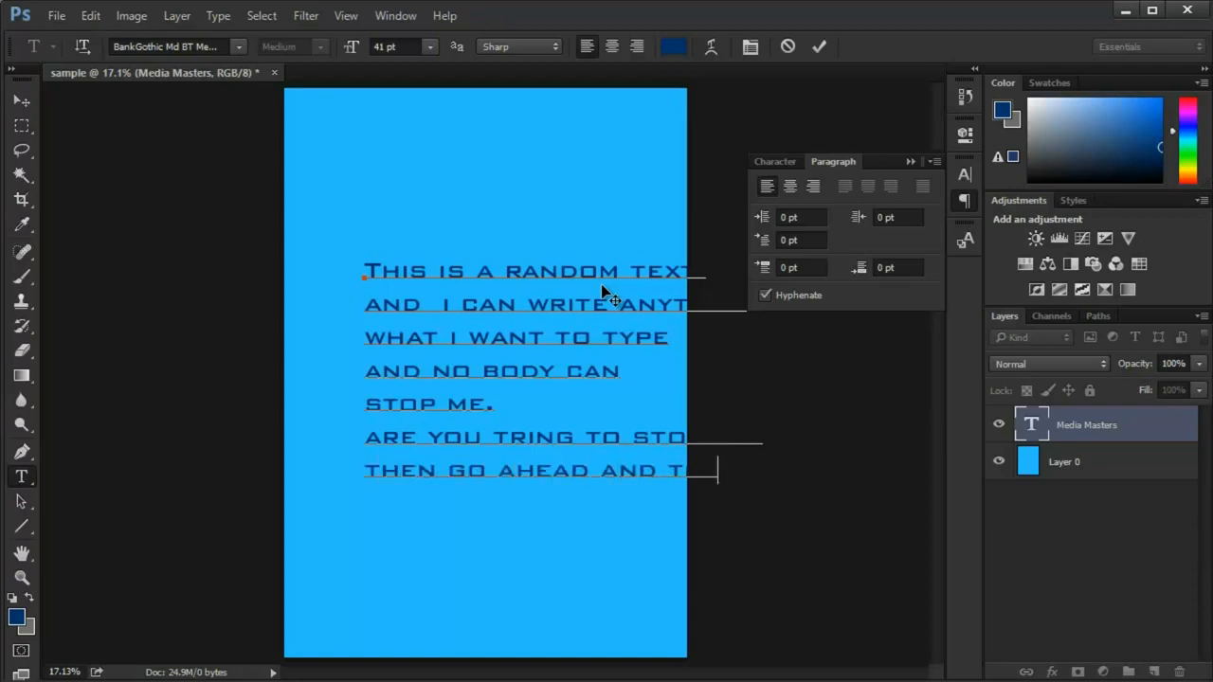
pyautogui.write('to stop me')
pyautogui.hotkey('ctrl', 'a')
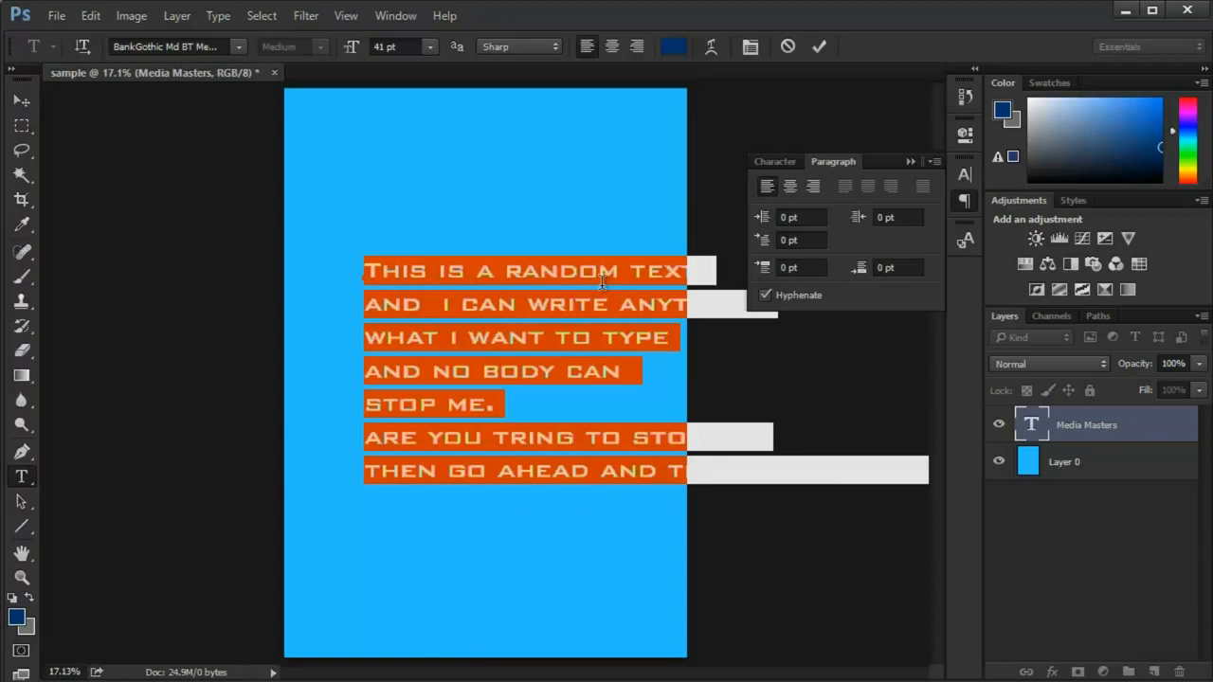
pyautogui.click(818, 47)
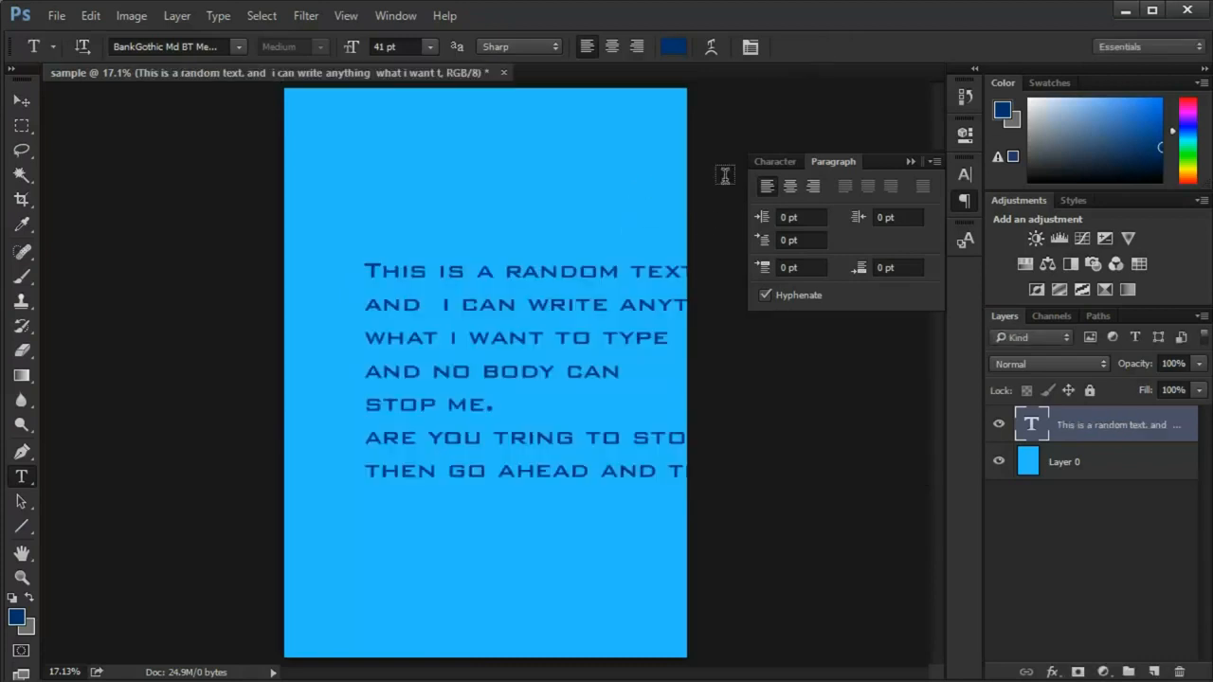
# - Try center and right alignment on the multi-line text, repositioning it on the canvas, and return it to left alignment
pyautogui.click(793, 188)
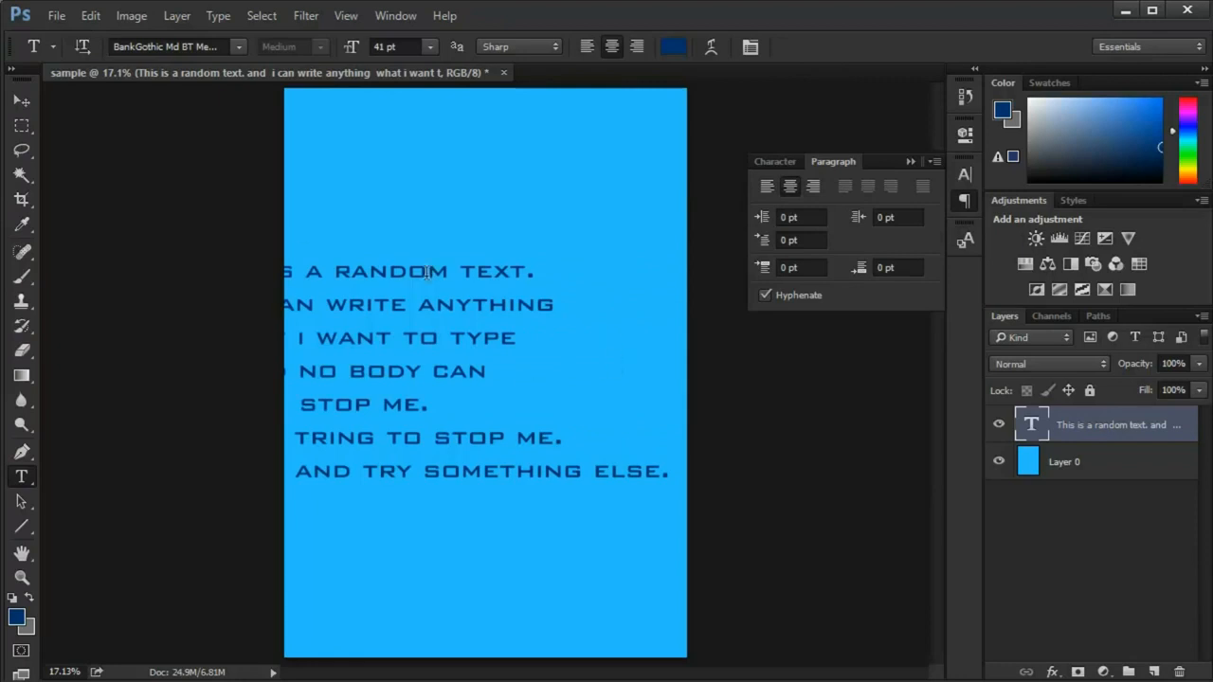
pyautogui.press('v')
pyautogui.moveTo(438, 397); pyautogui.dragTo(529, 377)
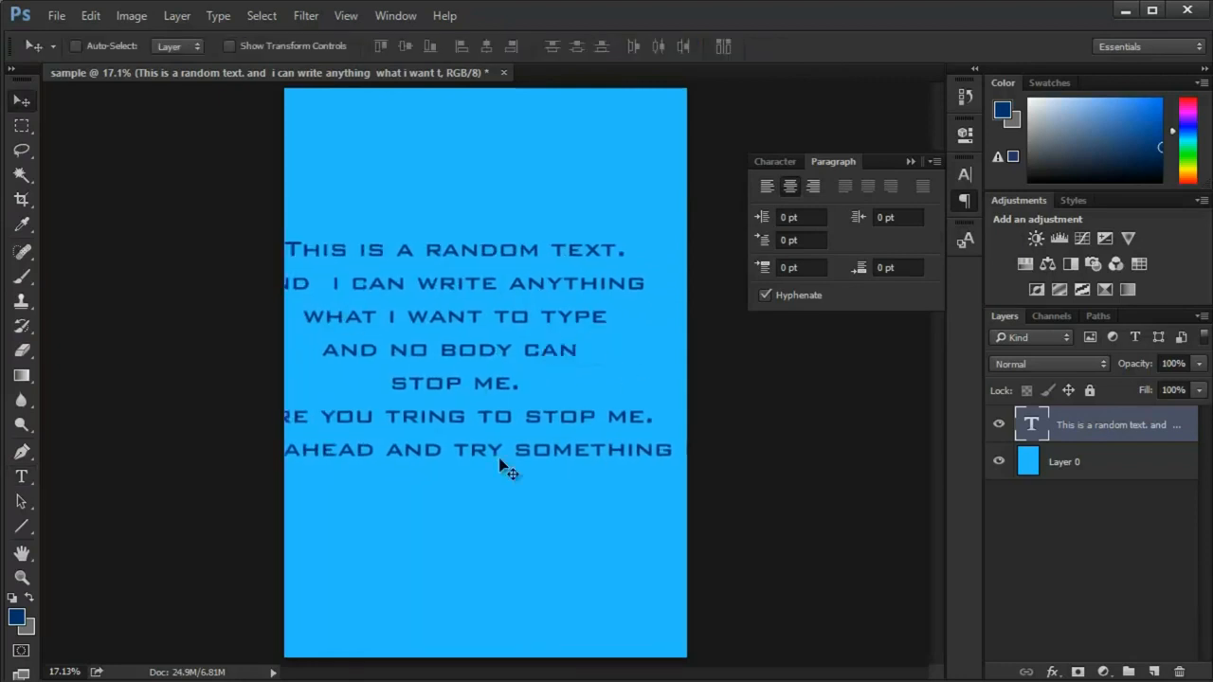
pyautogui.click(813, 186)
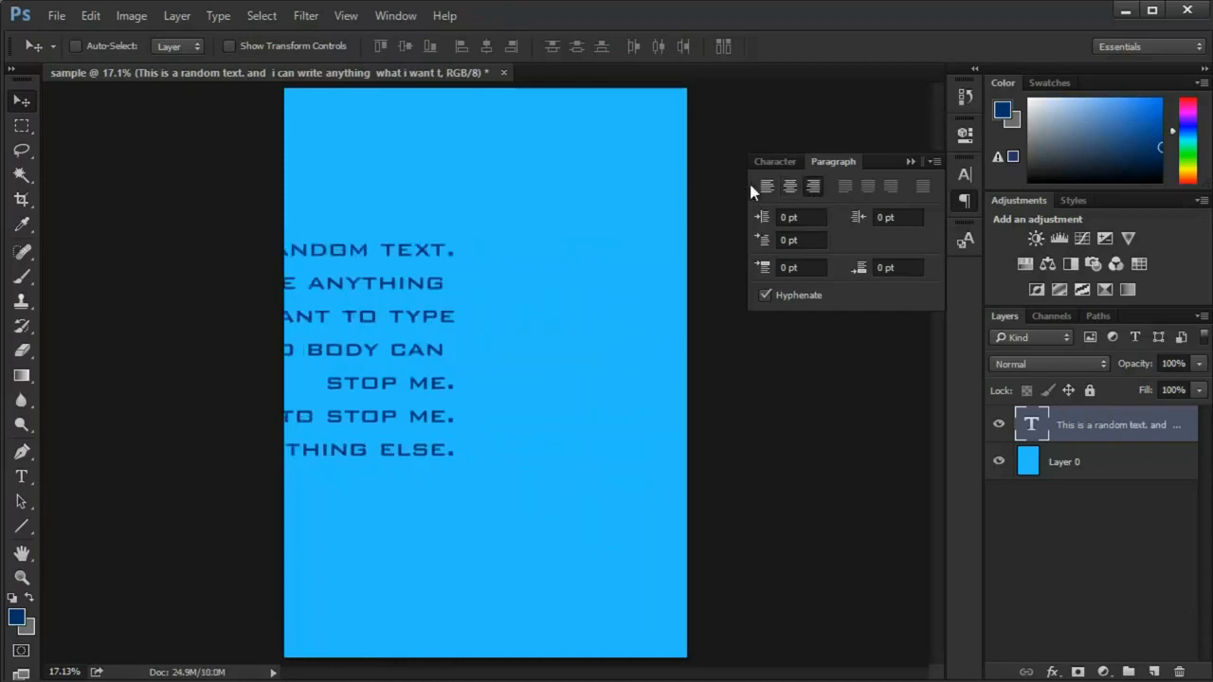
pyautogui.click(766, 187)
# - Try a left indent of -3.55 pt on the multi-line text, then reset it to 0 pt and collapse the Paragraph settings
pyautogui.click(807, 218)
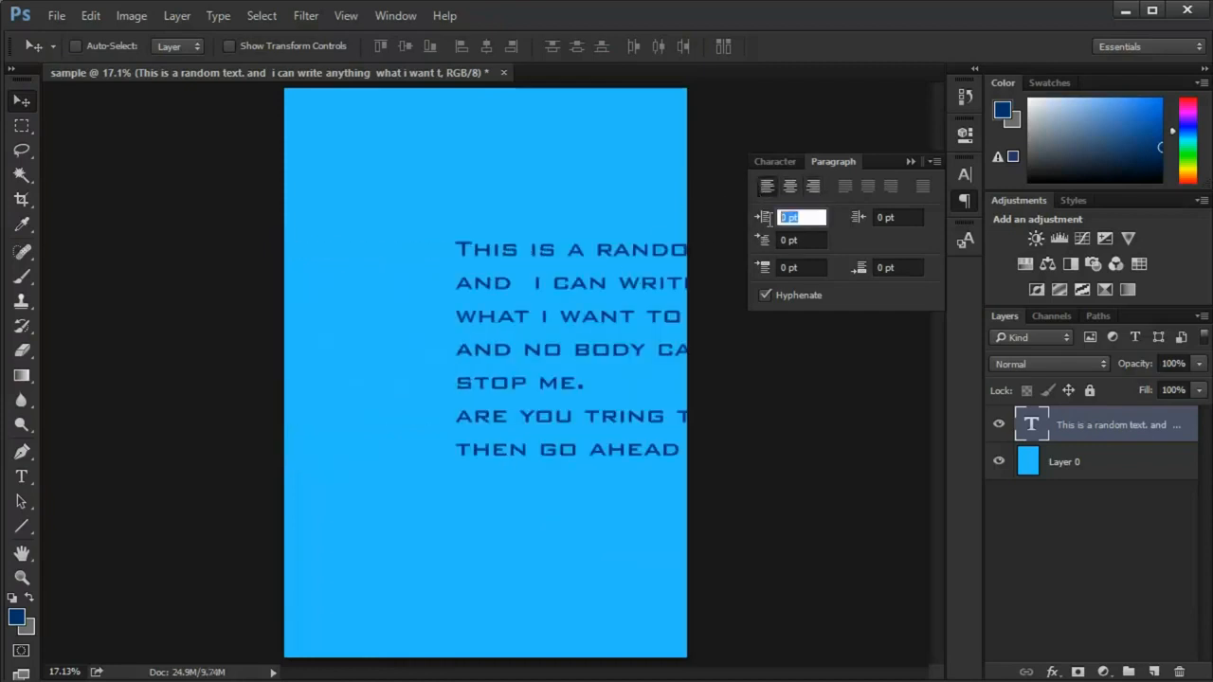
pyautogui.moveTo(765, 220); pyautogui.dragTo(650, 231)
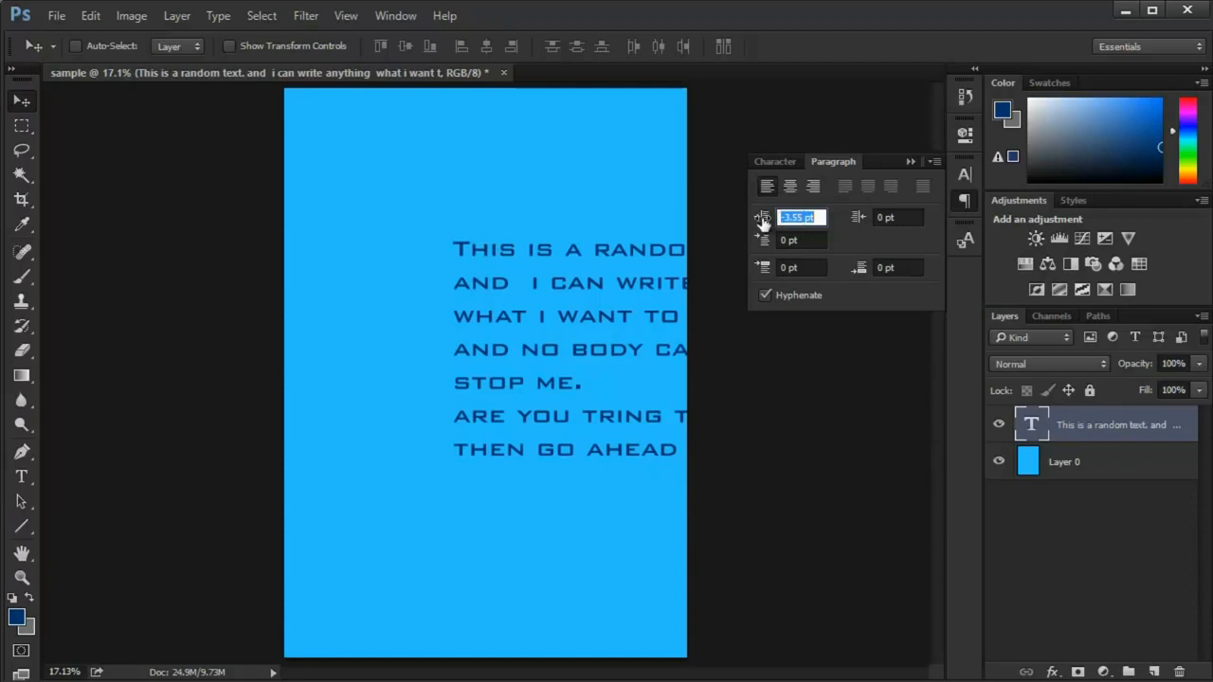
pyautogui.write('0')
pyautogui.press('Return')
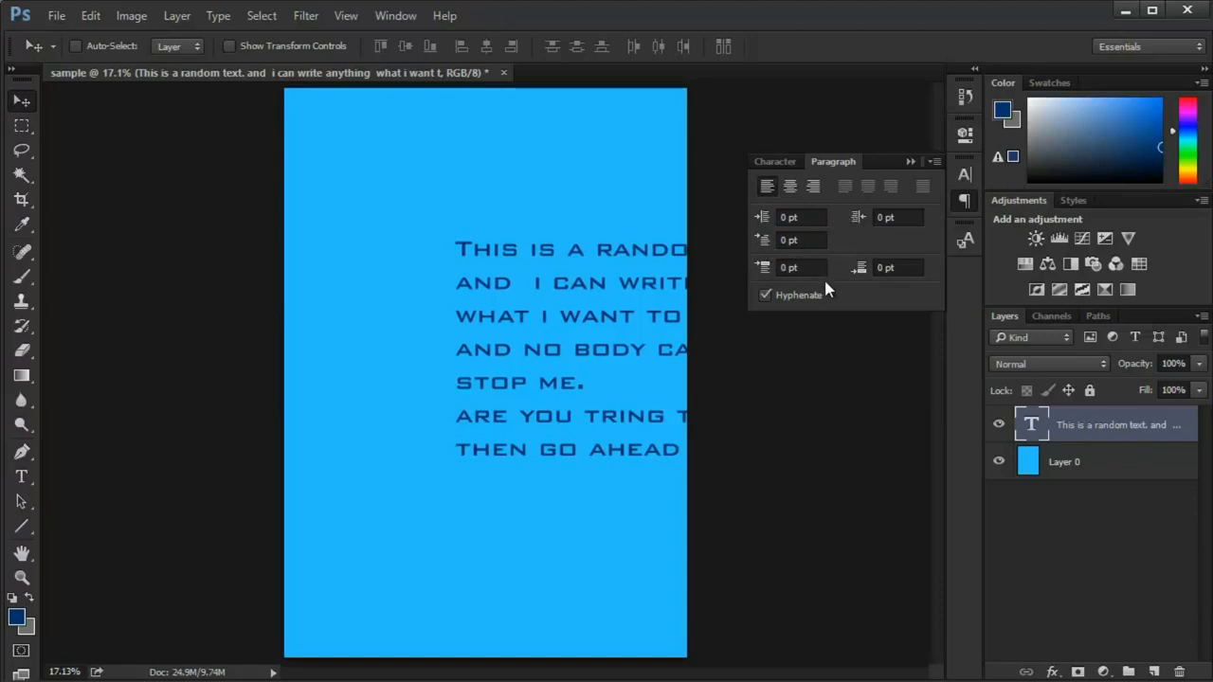
pyautogui.click(963, 202)
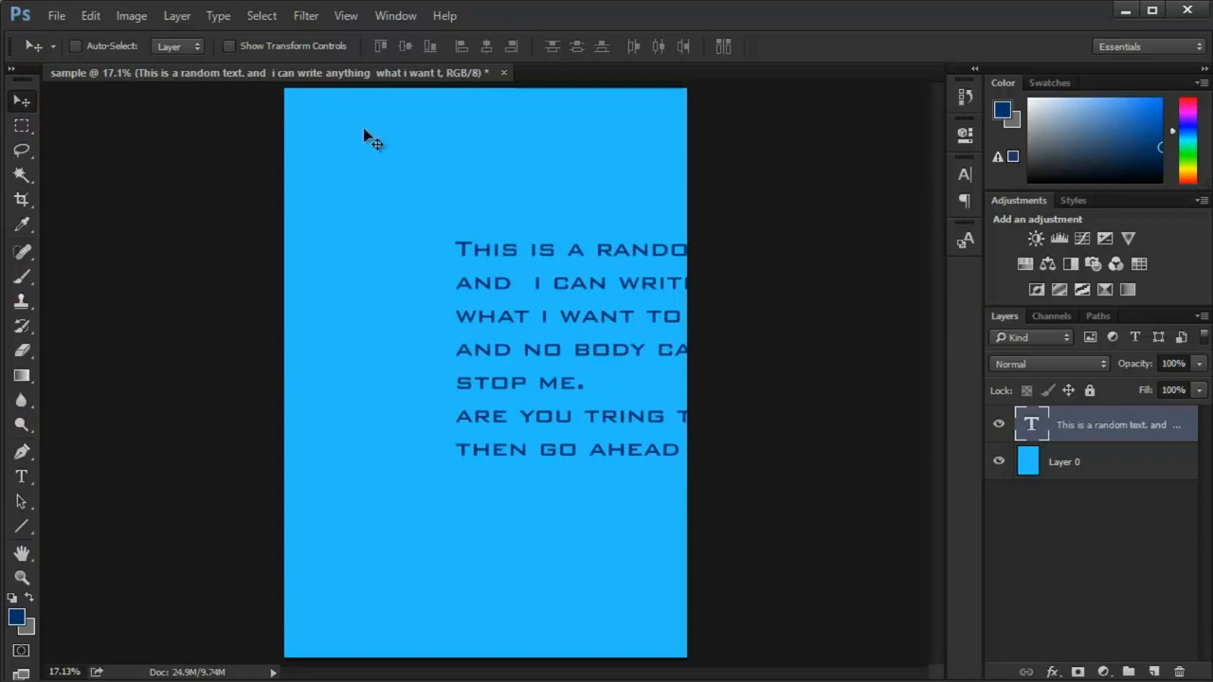
# - Replace the whole multi-line text with "Media MAsters" and move it to the horizontal middle of the canvas's upper part
pyautogui.press('t')
pyautogui.click(461, 235)
pyautogui.hotkey('ctrl', 'a')
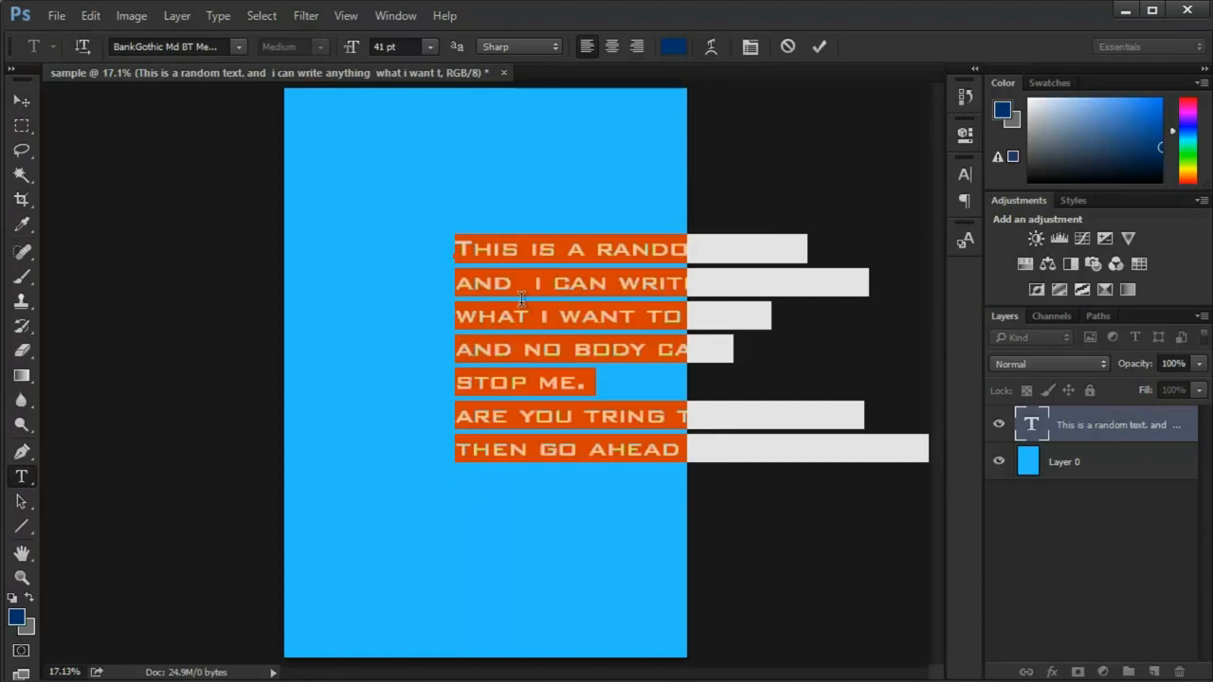
pyautogui.write('Media MAsters')
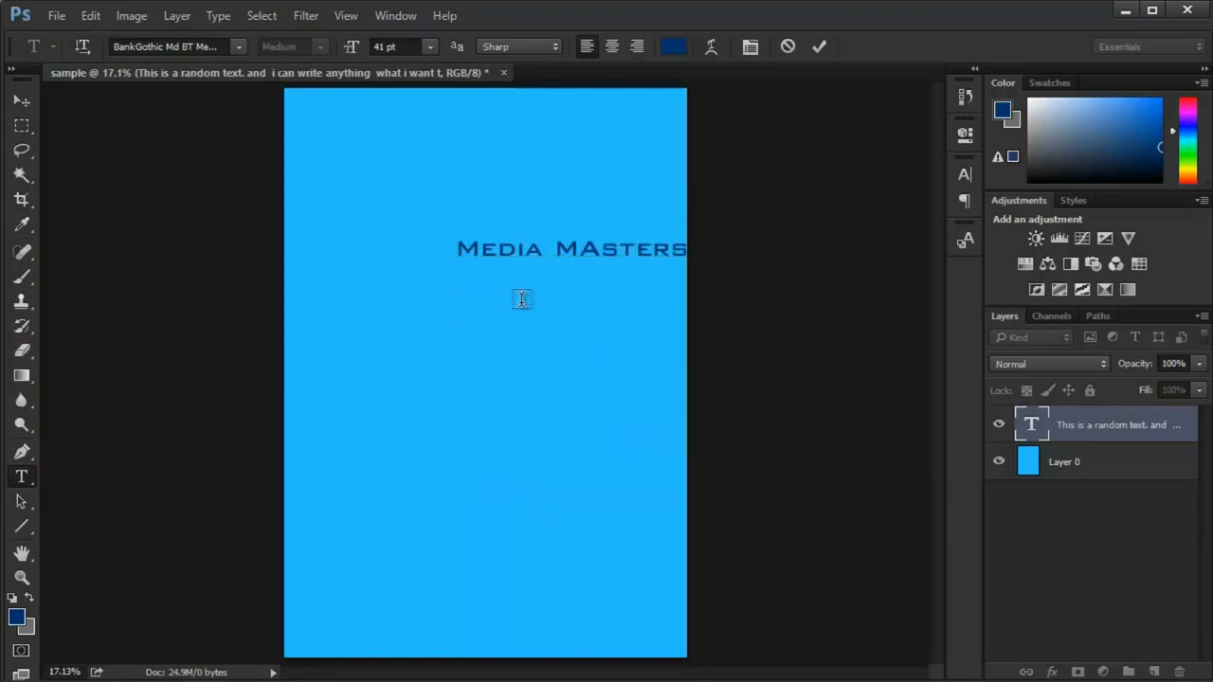
pyautogui.hotkey('ctrl', 'Return')
pyautogui.press('v')
pyautogui.moveTo(574, 254); pyautogui.dragTo(483, 226)
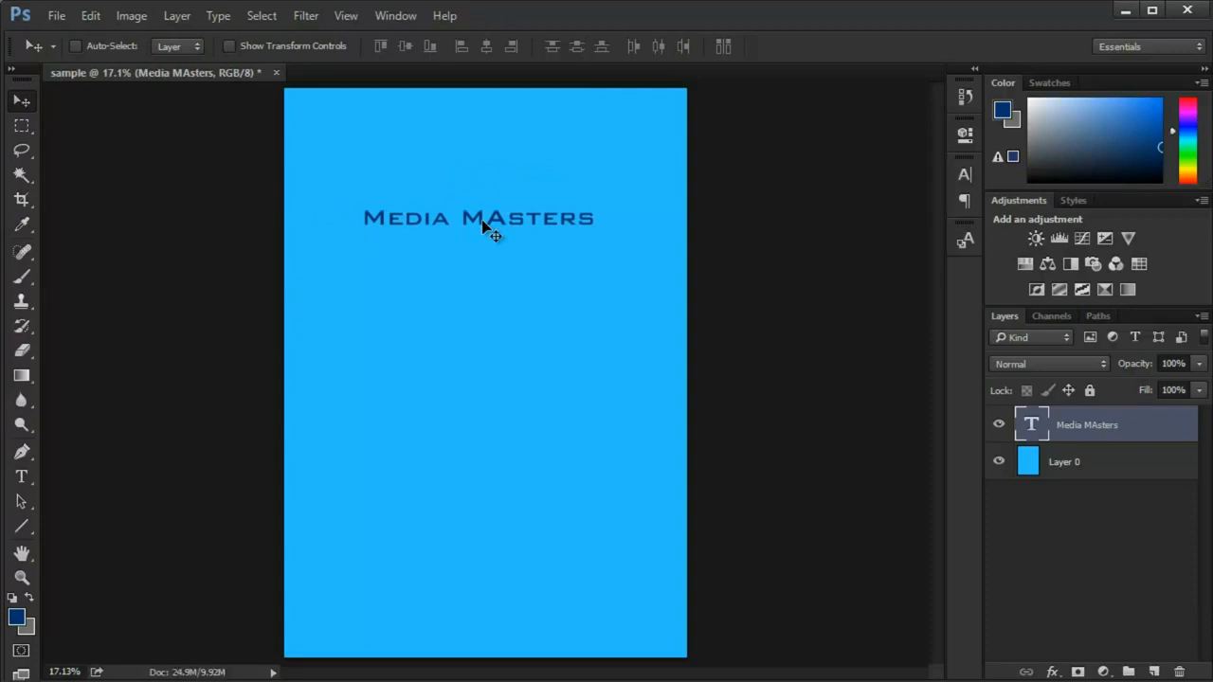
# - Move the "Media MAsters" text slightly lower and to the right, and show the Character settings
pyautogui.press('t')
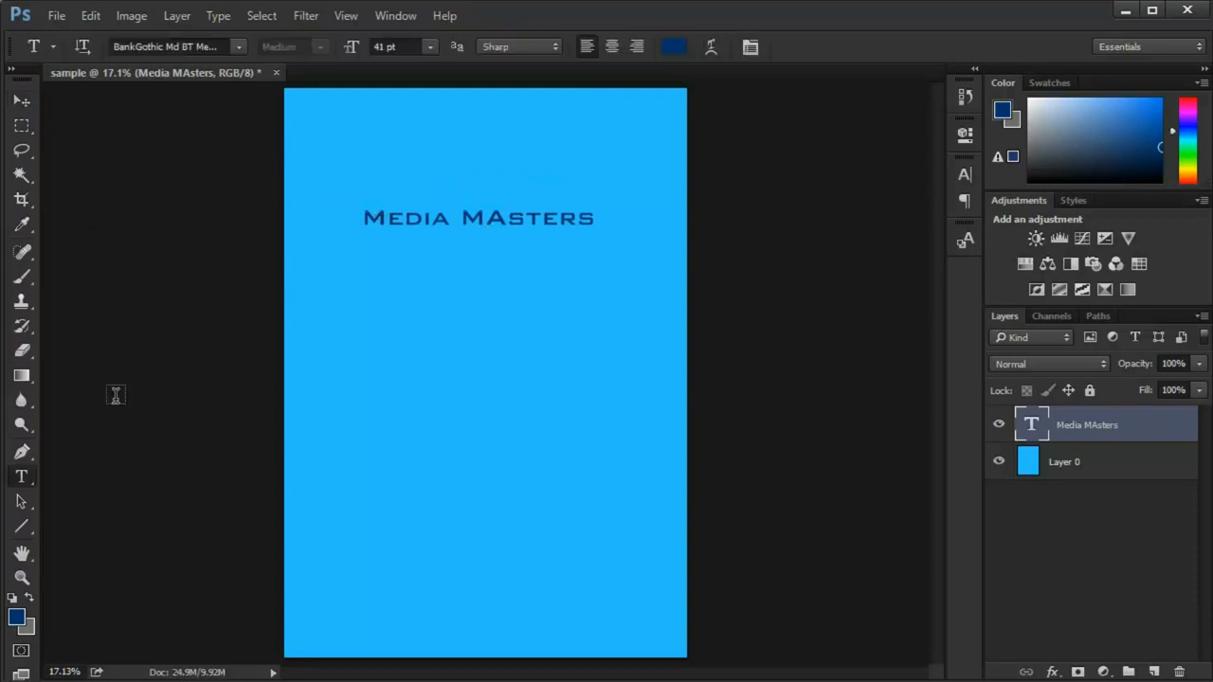
pyautogui.press('v')
pyautogui.moveTo(420, 228); pyautogui.dragTo(452, 244)
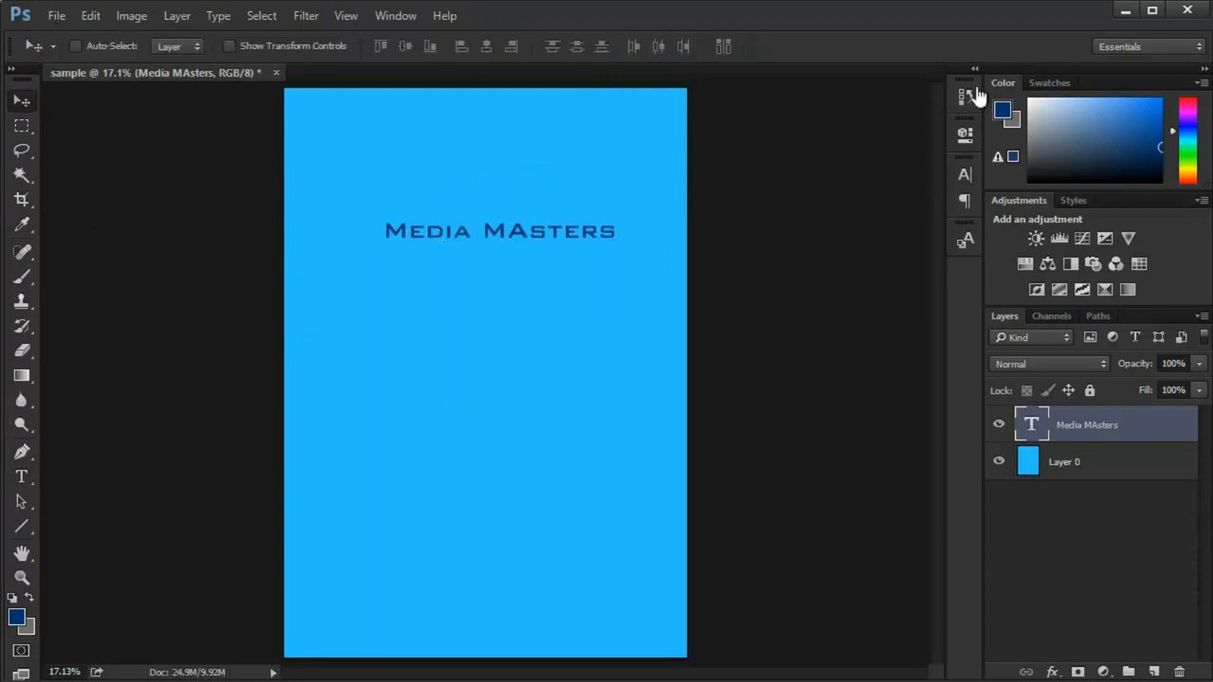
pyautogui.click(965, 174)
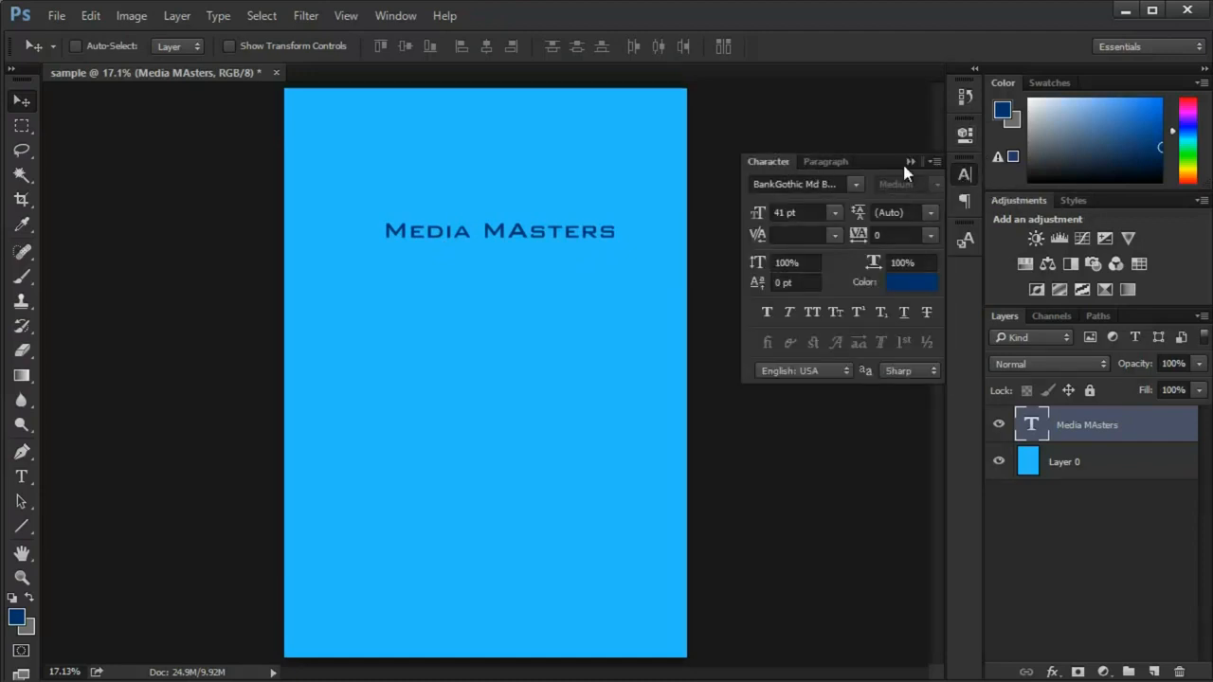
# - Change the font of the "Media MAsters" text layer to Brush Script Std Medium
pyautogui.click(856, 185)
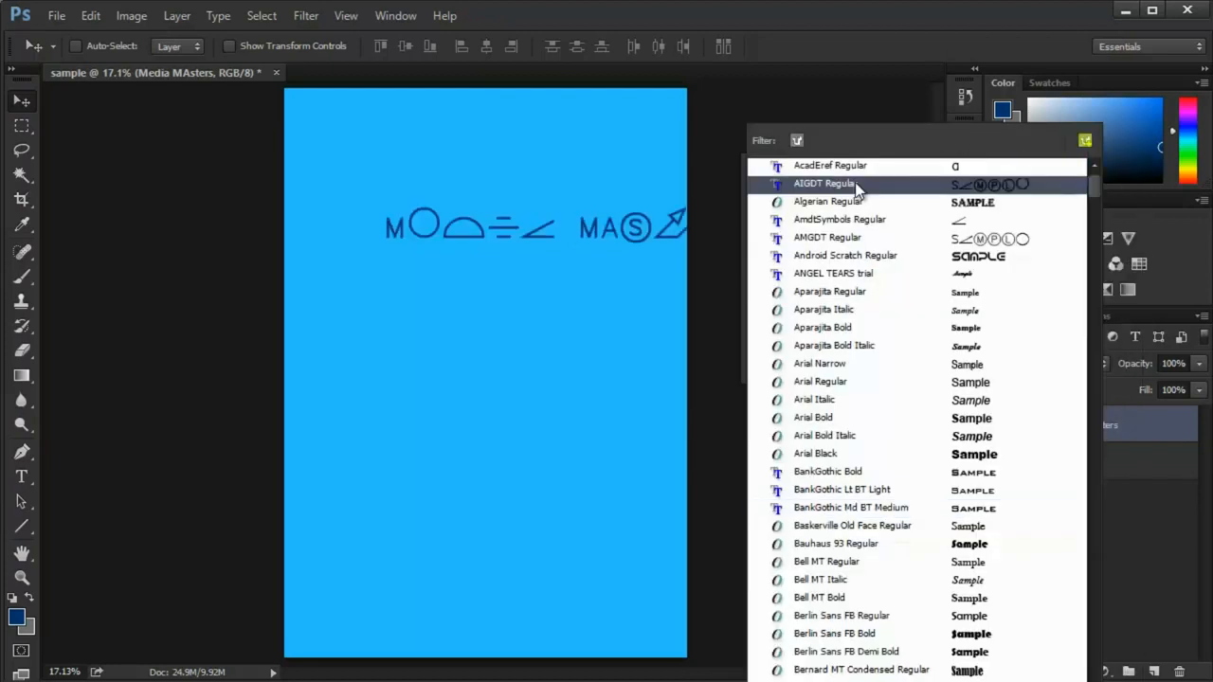
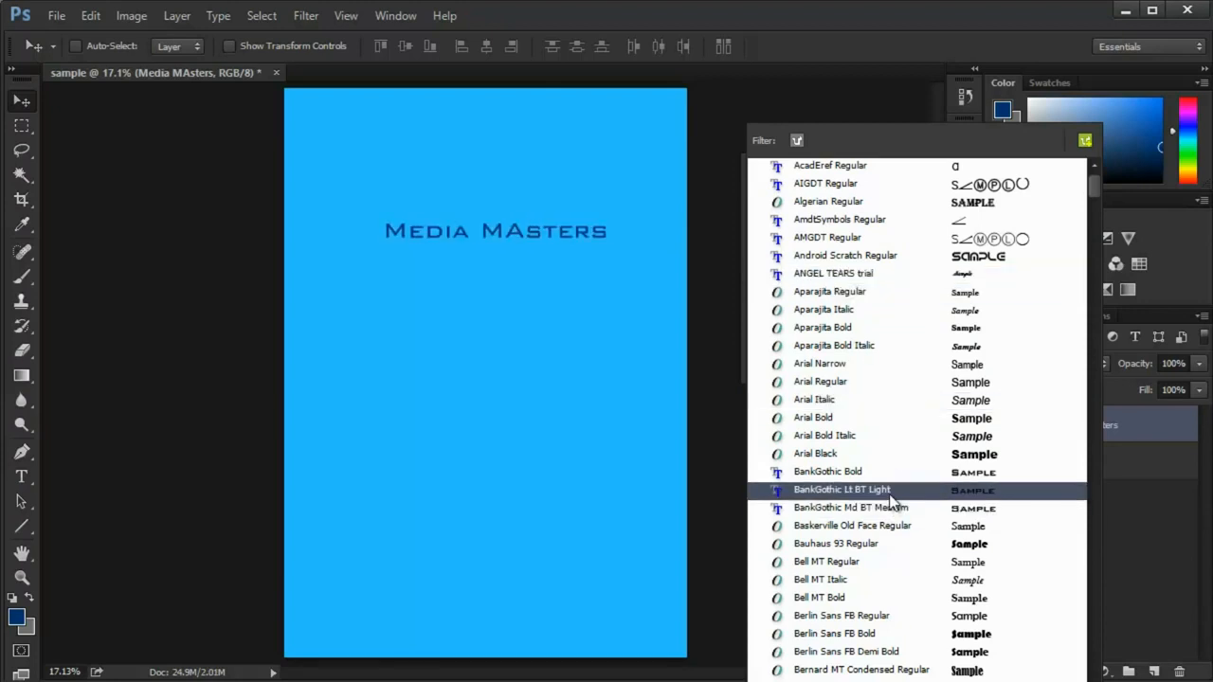
pyautogui.scroll(-6, 891, 503)
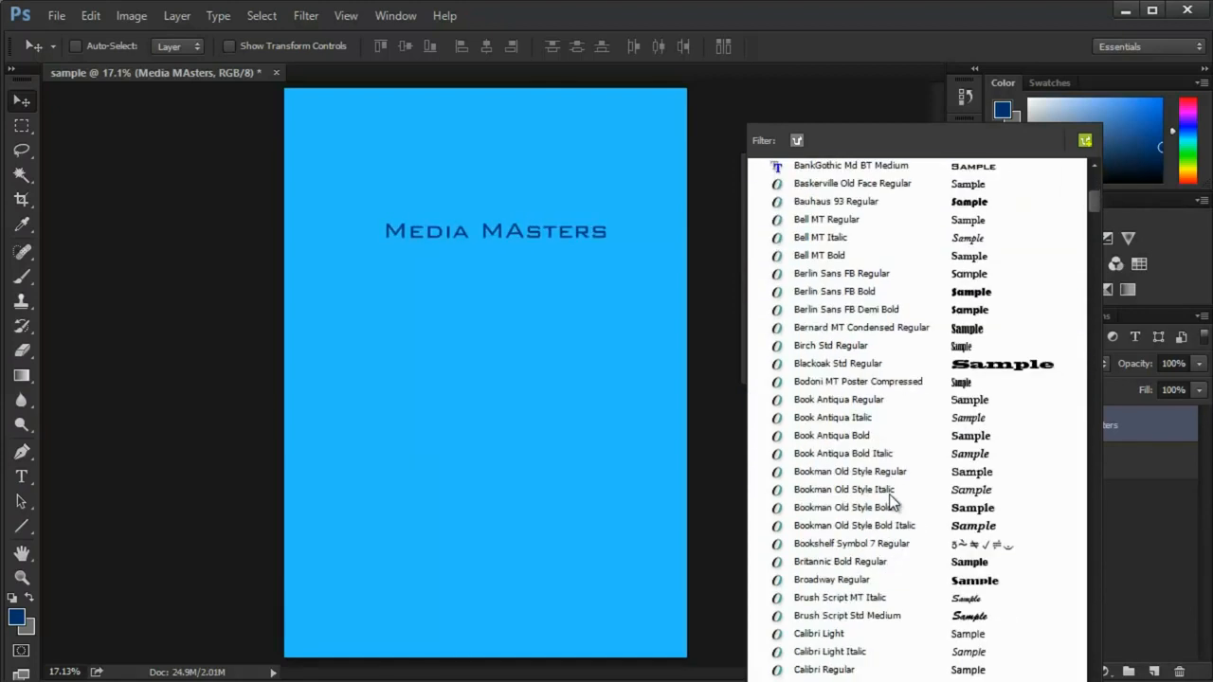
pyautogui.scroll(-2, 891, 503)
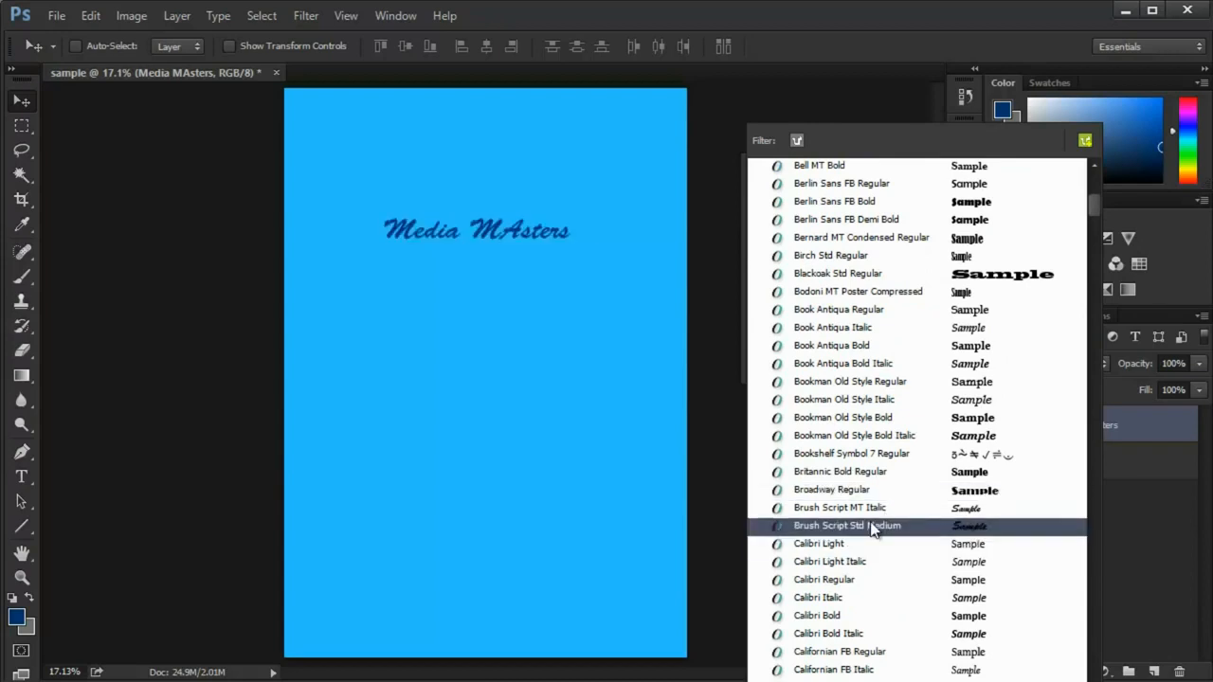
pyautogui.click(872, 527)
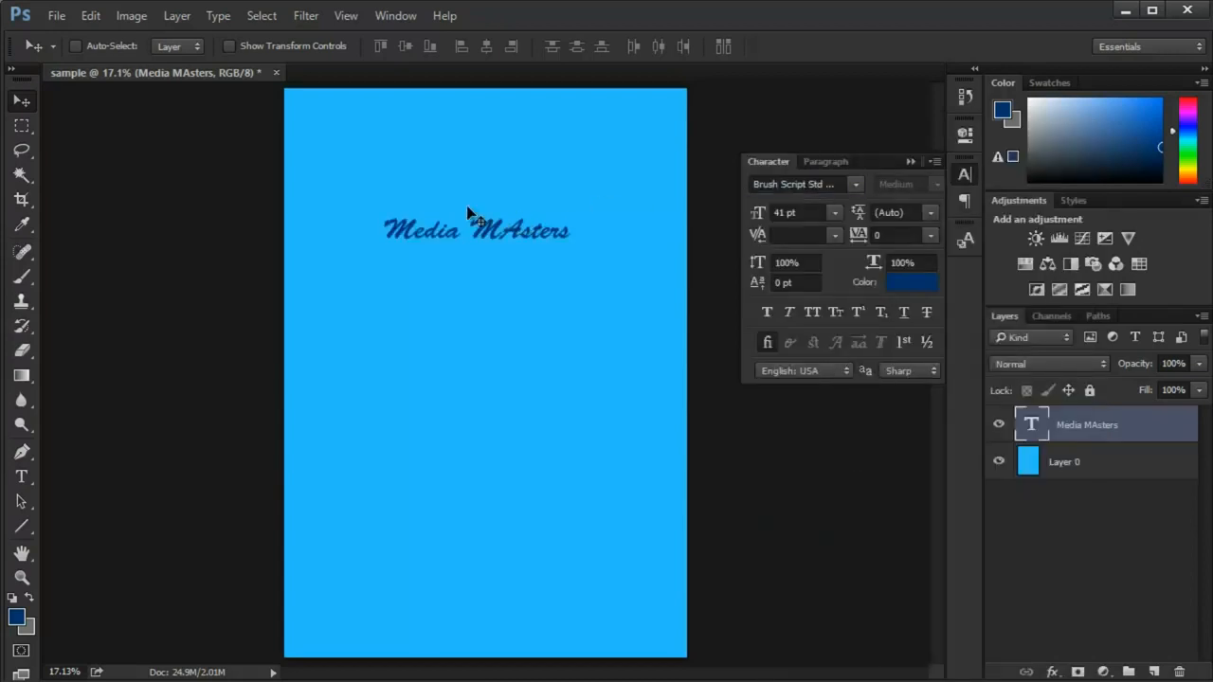
# - Replace the capital A in "MAsters" with a lowercase a so the text reads "Media Masters", and commit the edit
pyautogui.click(23, 479)
pyautogui.moveTo(501, 230); pyautogui.dragTo(523, 232)
pyautogui.write('a')
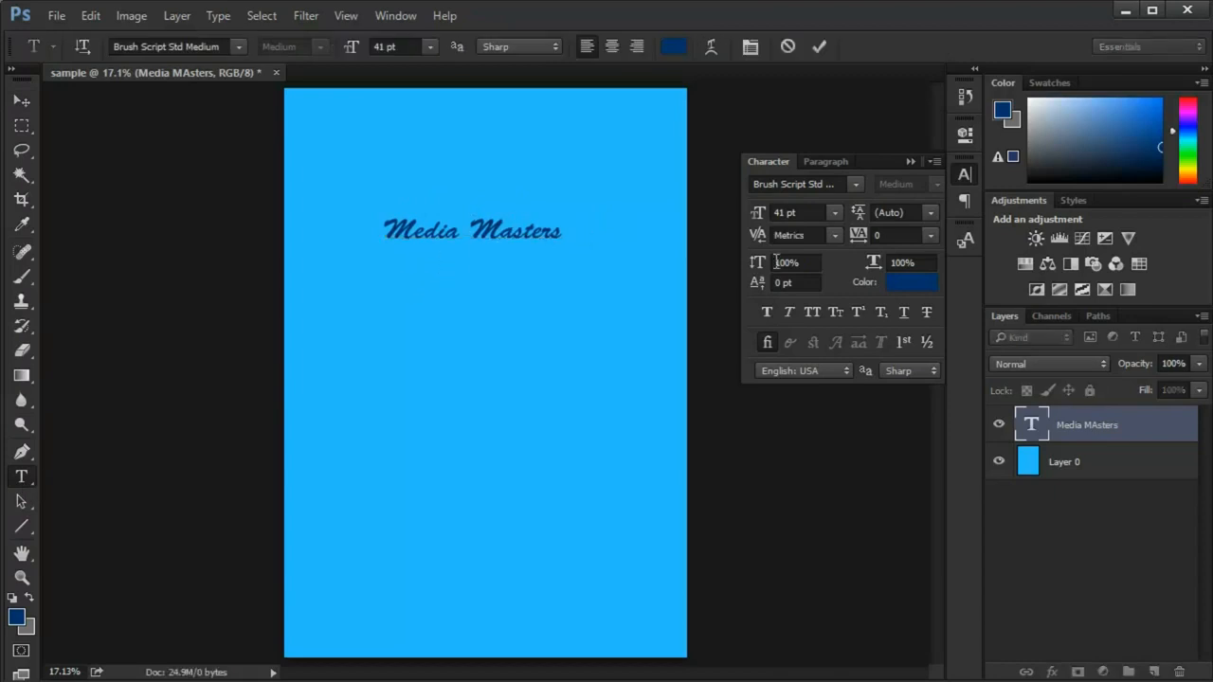
pyautogui.hotkey('ctrl', 'Return')
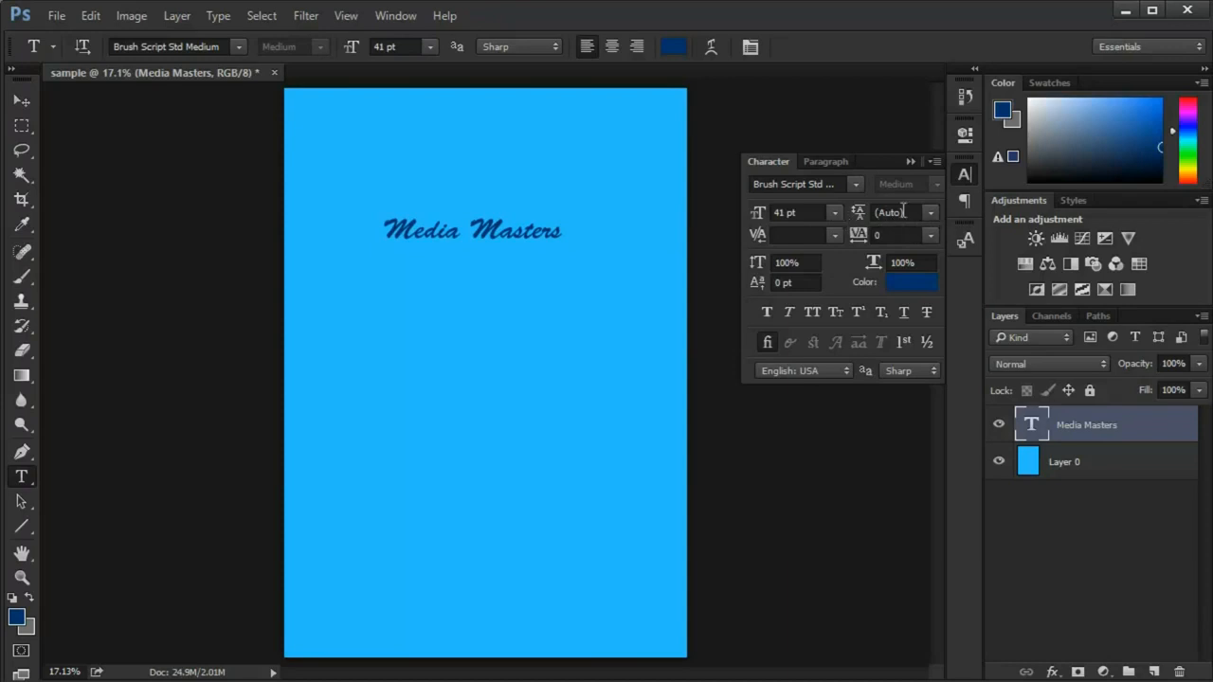
# - Add a second line reading "Youtube Video" below "Media Masters" in the existing text layer
pyautogui.click(559, 231)
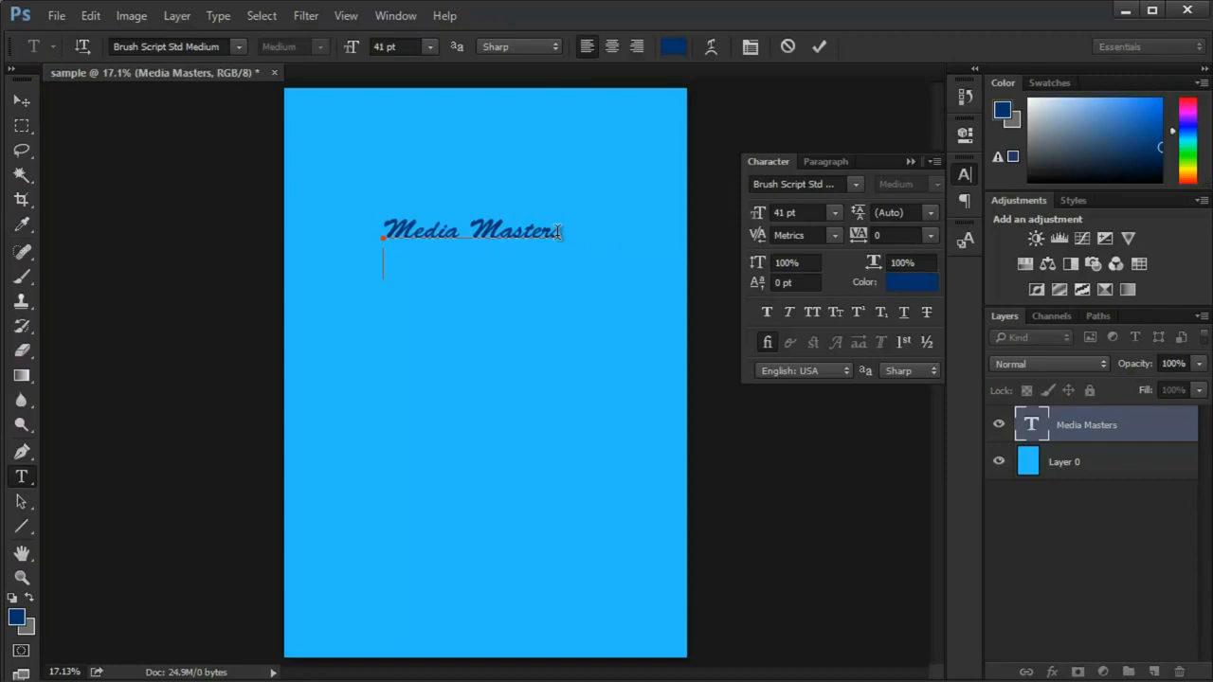
pyautogui.write('Masters')
pyautogui.hotkey('shift', 'Home')
pyautogui.write('Youtube Video chennal')
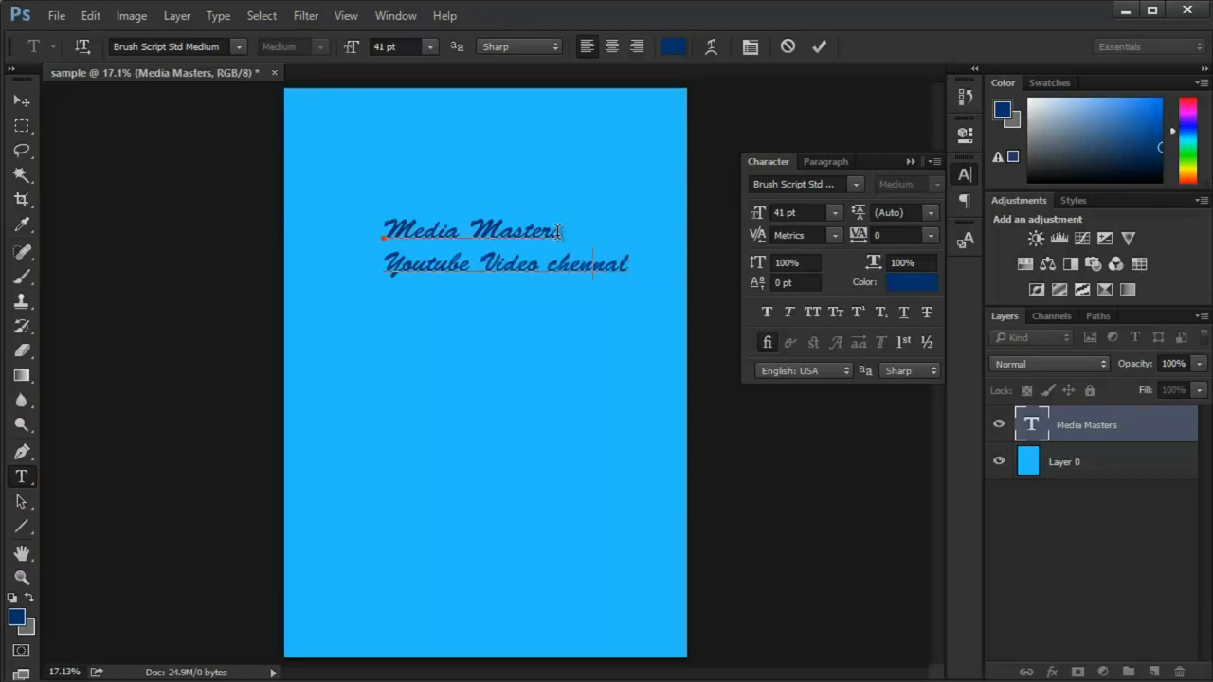
pyautogui.press('BackSpace')
pyautogui.press('BackSpace')
pyautogui.press('BackSpace')
pyautogui.press('BackSpace')
pyautogui.press('BackSpace')
pyautogui.press('BackSpace')
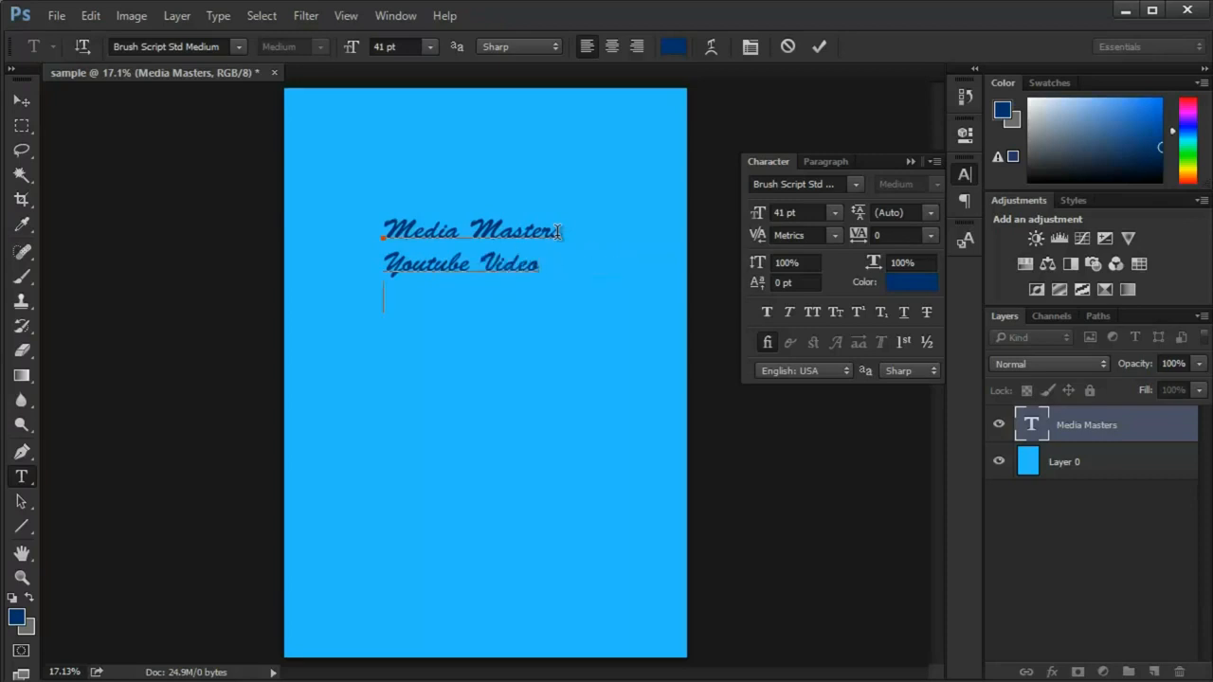
# - Add a third line reading "Tutorial purpose" to the text layer and commit the text
pyautogui.press('Return')
pyautogui.write('Tutorial purpose')
pyautogui.hotkey('ctrl', 'Return')
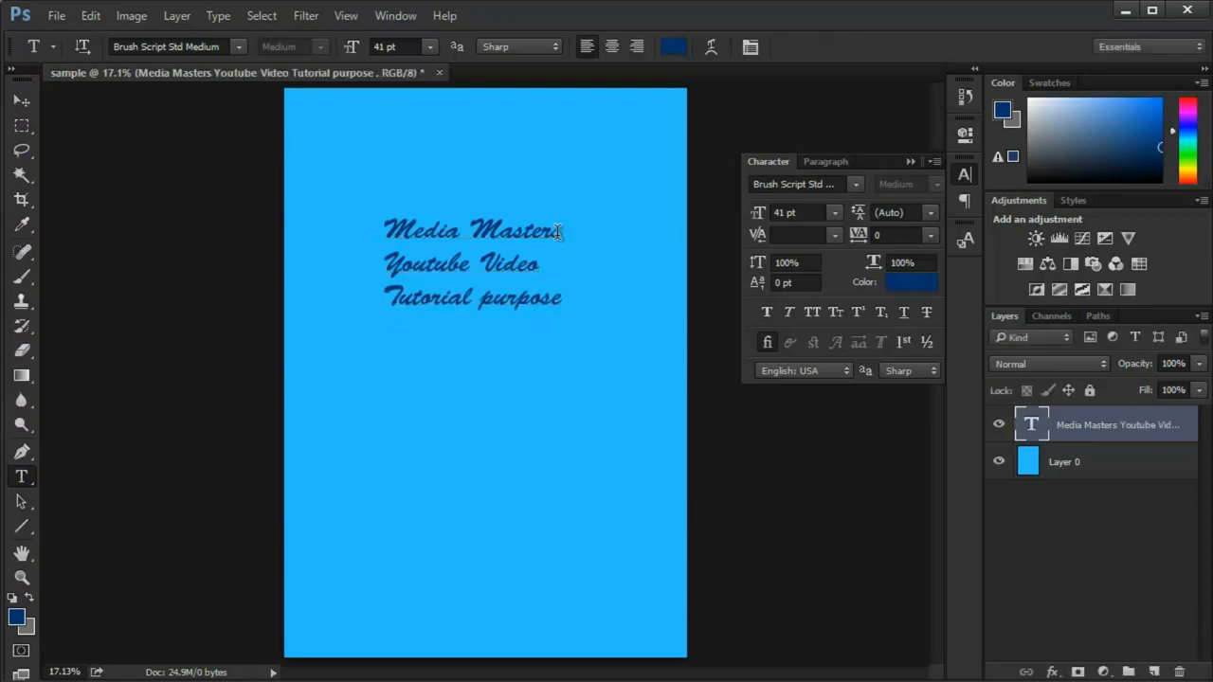
# - Try leading values of 164, 281 and 0.01 pt on the three-line text, and reset the leading to Auto
pyautogui.moveTo(874, 218); pyautogui.dragTo(931, 217)
pyautogui.write('165')
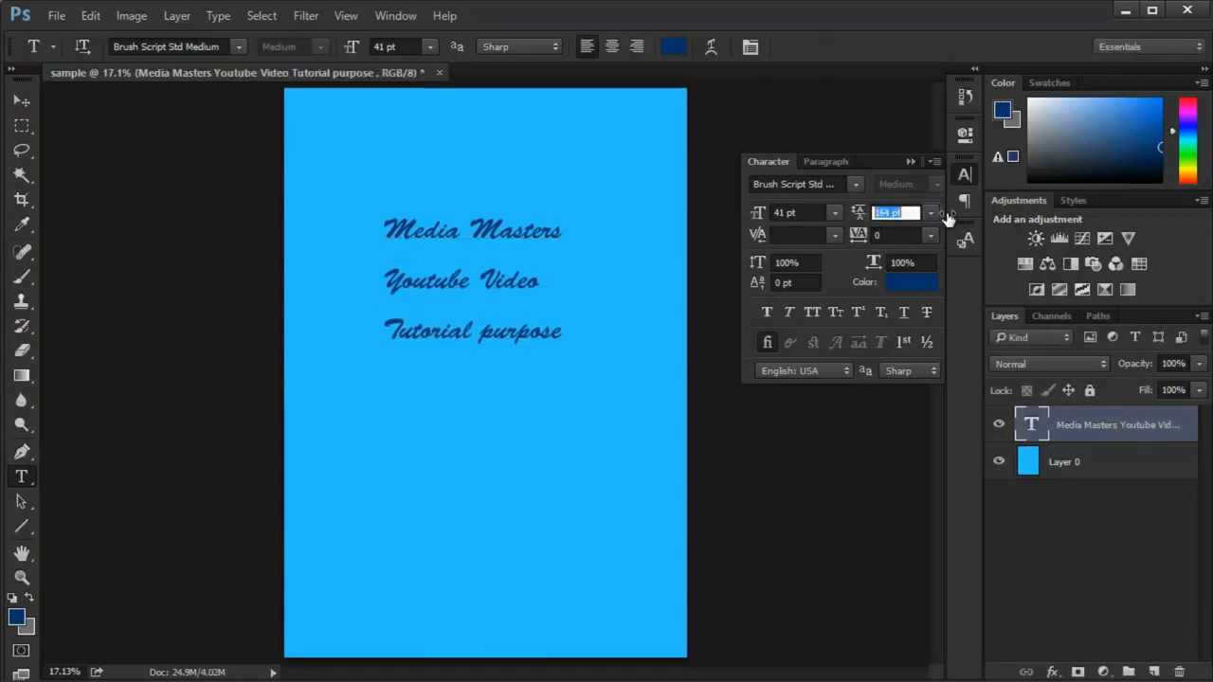
pyautogui.press('Return')
pyautogui.moveTo(867, 228); pyautogui.dragTo(977, 225)
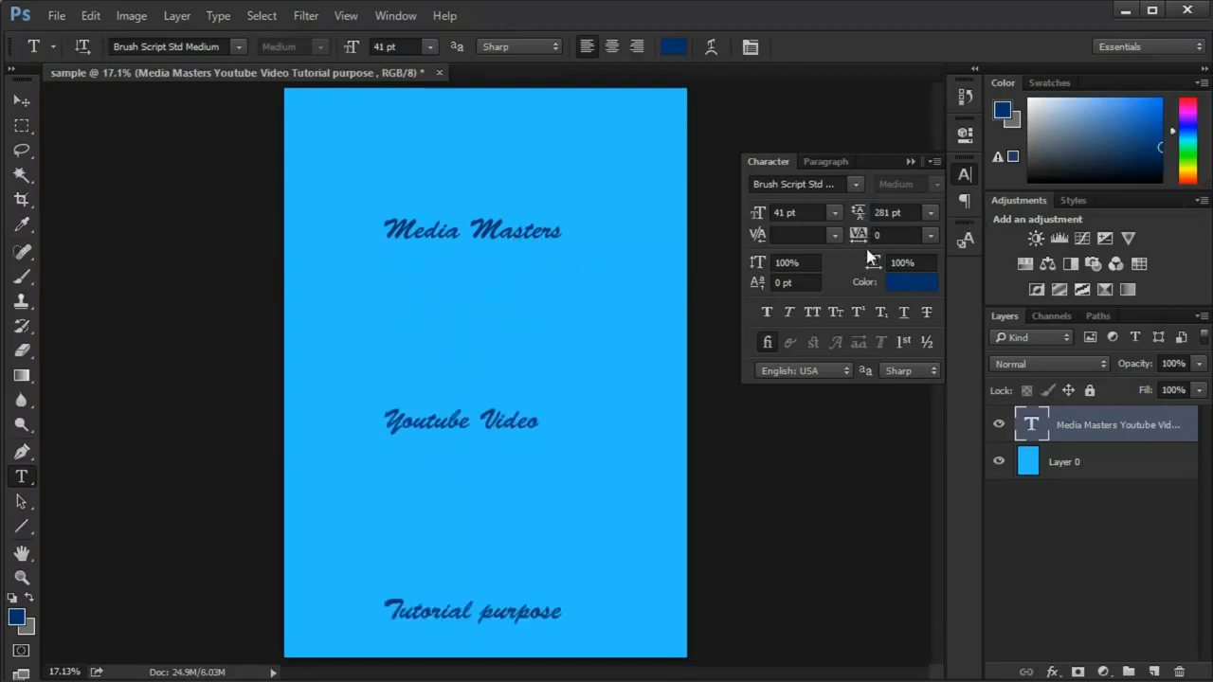
pyautogui.moveTo(859, 212); pyautogui.dragTo(730, 211)
pyautogui.moveTo(861, 212); pyautogui.dragTo(620, 214)
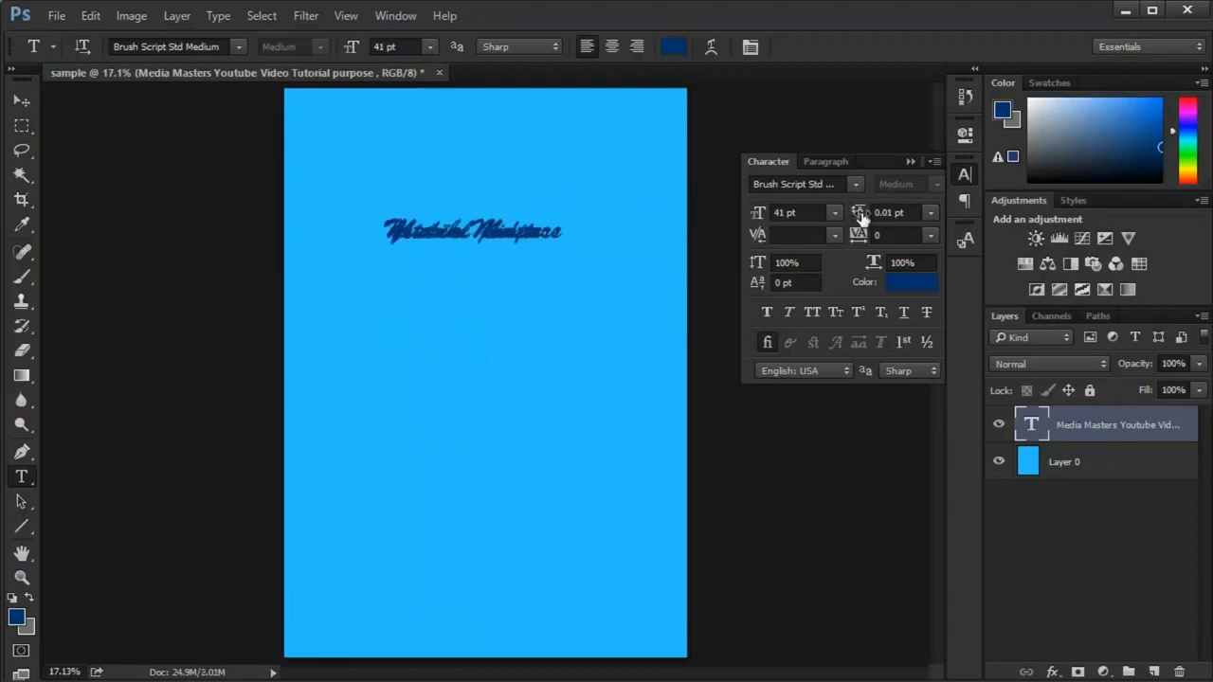
pyautogui.moveTo(862, 216); pyautogui.dragTo(866, 217)
pyautogui.click(931, 213)
pyautogui.click(901, 238)
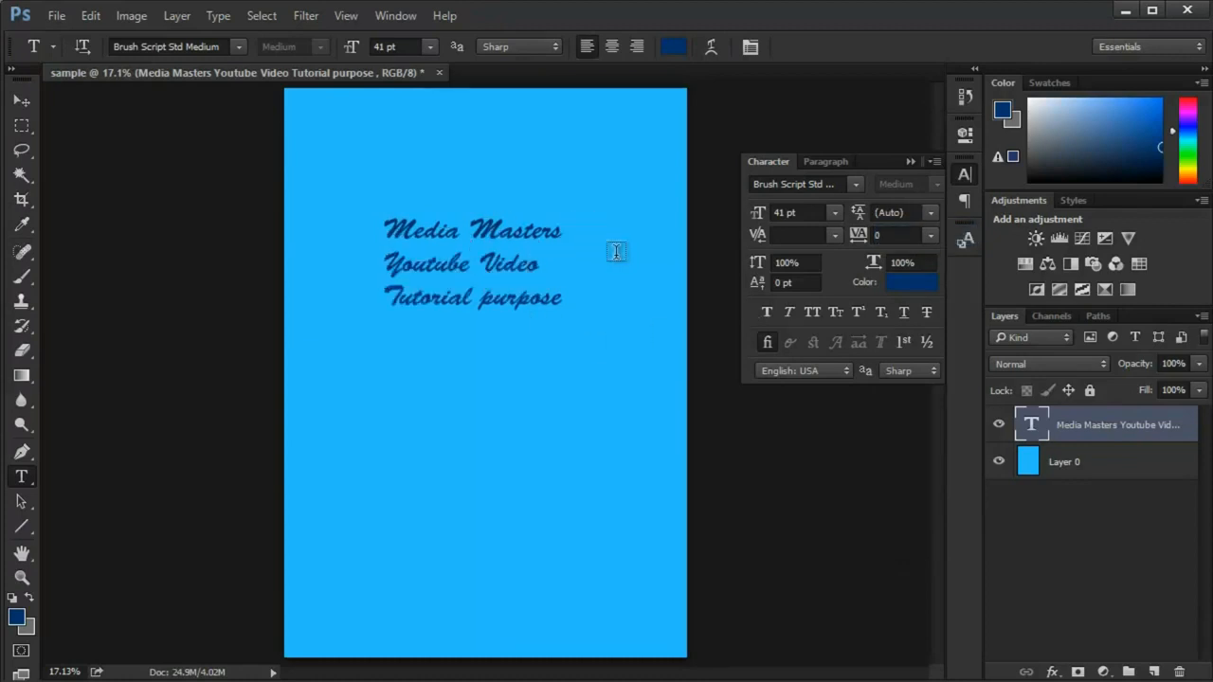
# - Try tracking values of 1060 and 700 on the three-line text, and reset the tracking to 0
pyautogui.click(761, 242)
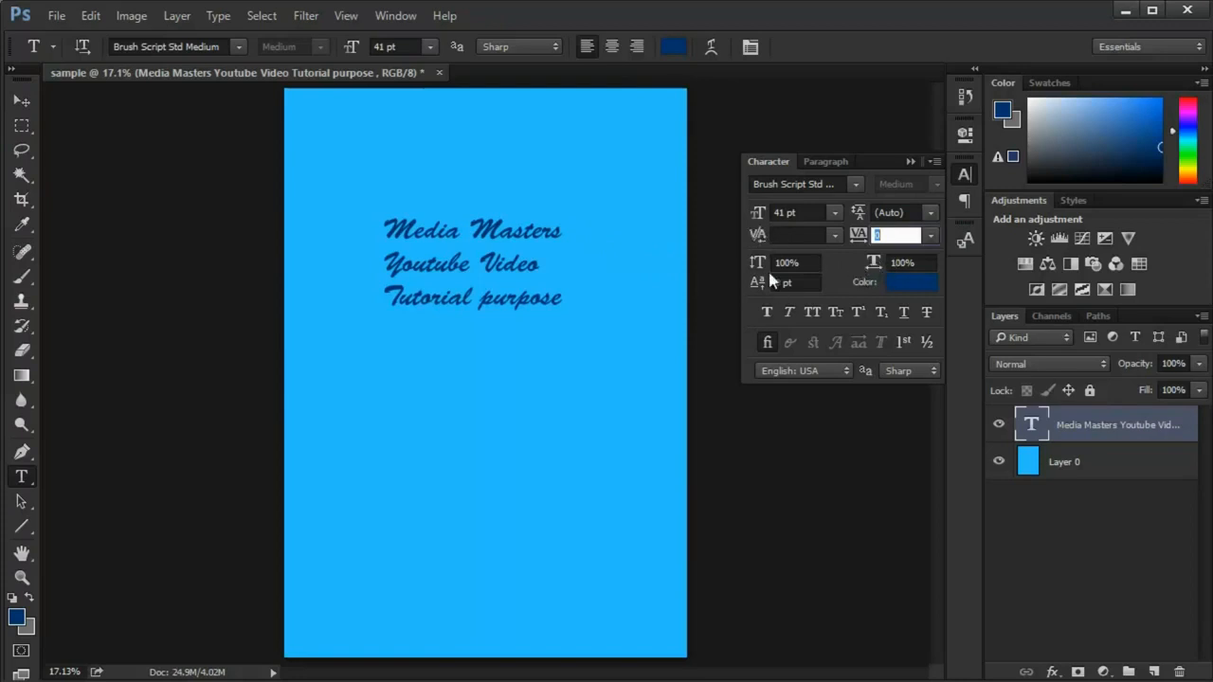
pyautogui.write('1080')
pyautogui.press('Return')
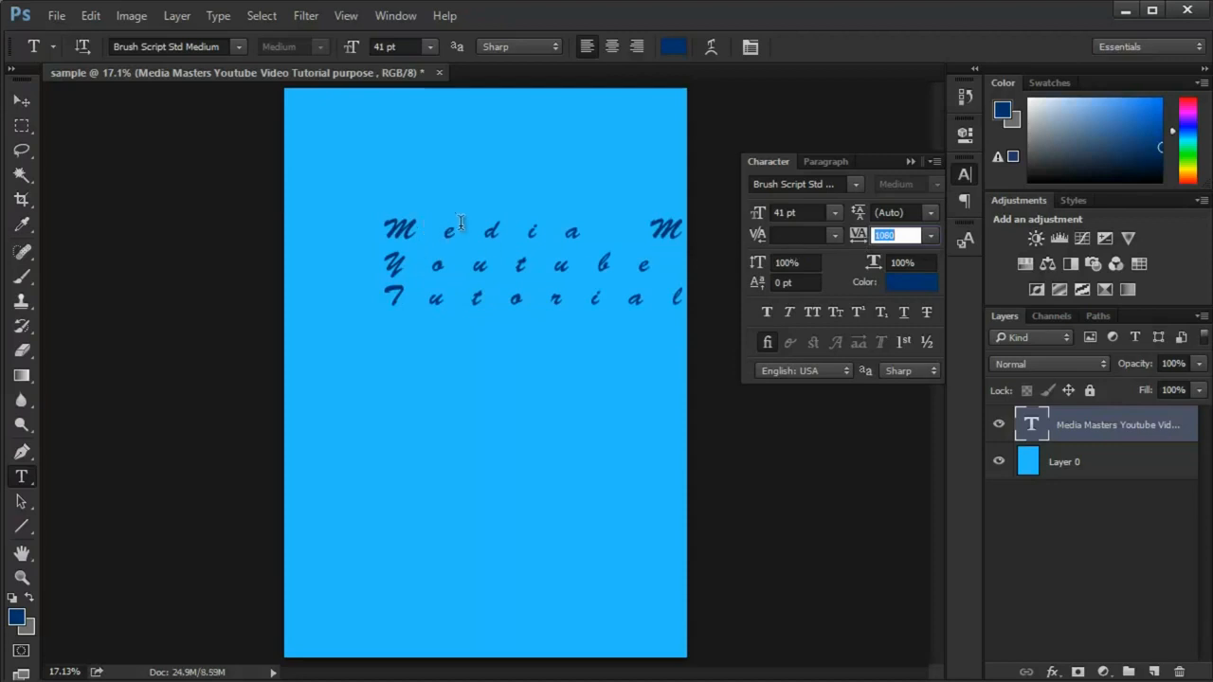
pyautogui.write('700')
pyautogui.press('Return')
pyautogui.click(930, 236)
pyautogui.click(916, 388)
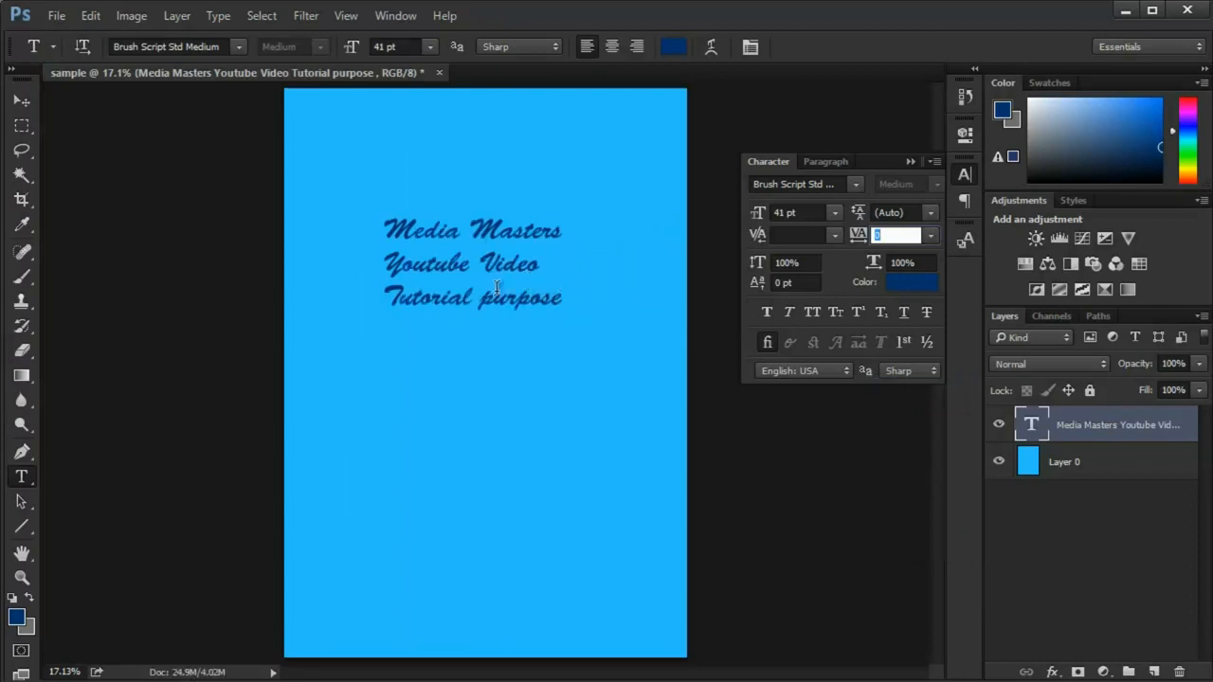
# - Try vertical scale values of 140% and 210% on the three-line text
pyautogui.click(784, 263)
pyautogui.write('140')
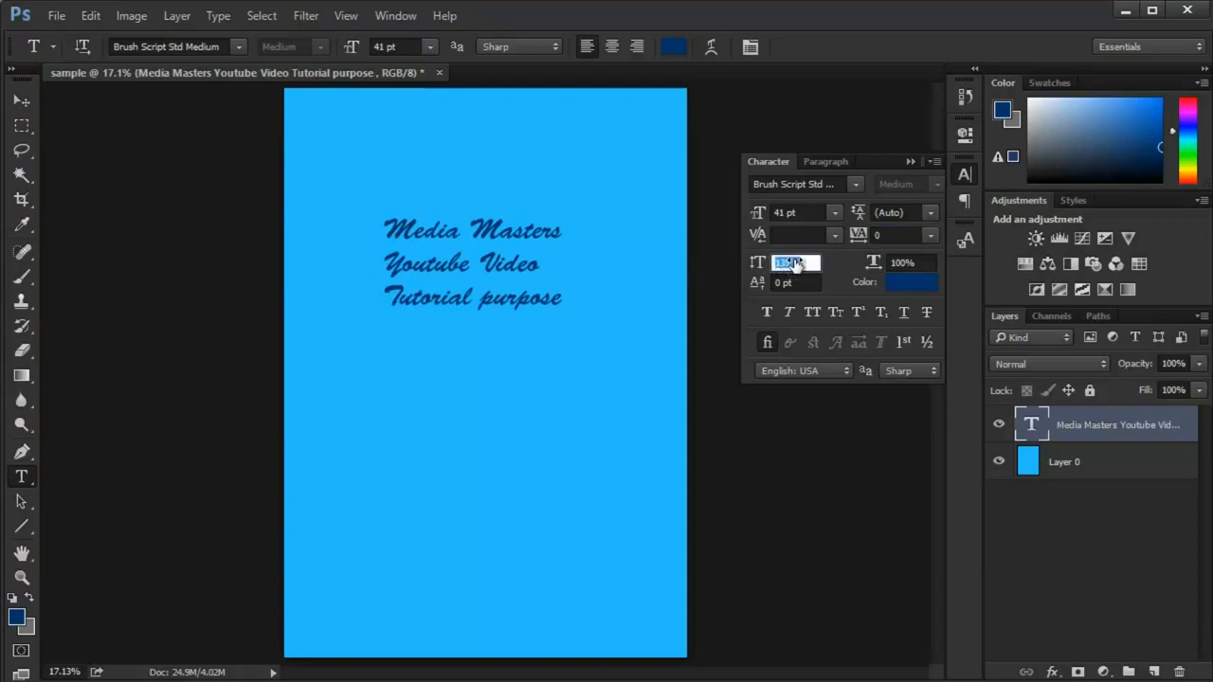
pyautogui.press('Return')
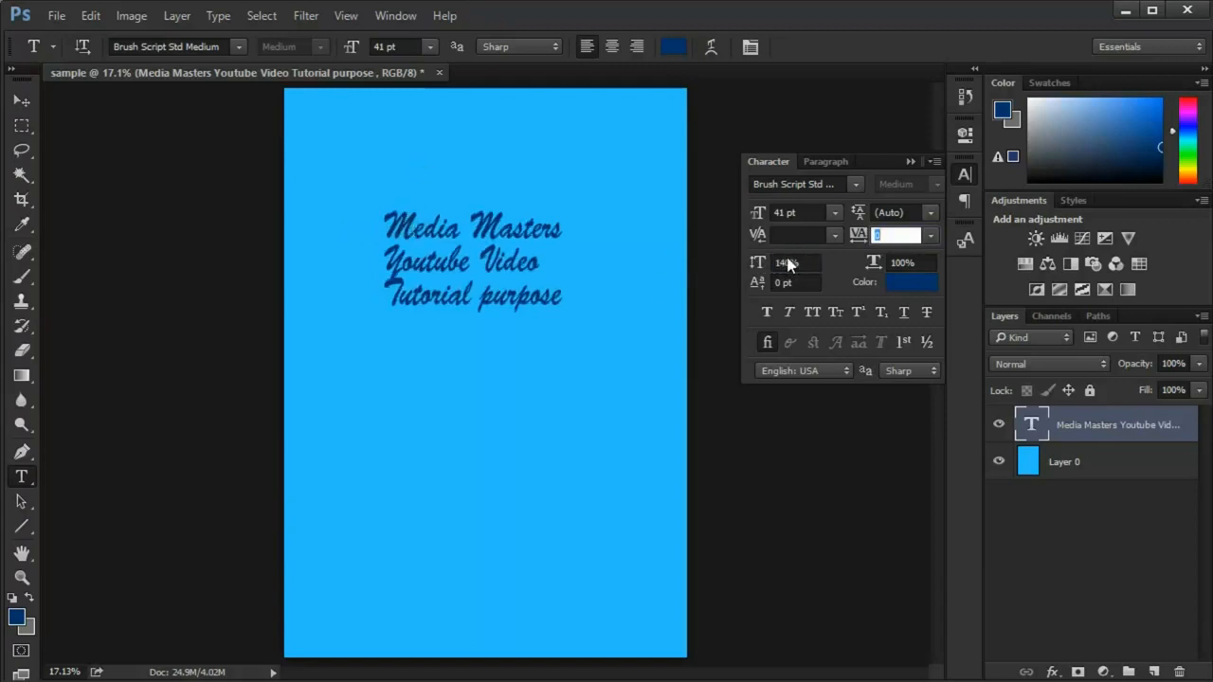
pyautogui.click(815, 265)
pyautogui.write('210')
pyautogui.press('Return')
pyautogui.moveTo(761, 269); pyautogui.dragTo(772, 267)
# - Try a different leading on the vertically stretched text and reset the leading to Auto
pyautogui.moveTo(865, 211); pyautogui.dragTo(879, 211)
pyautogui.click(931, 212)
pyautogui.click(891, 239)
# - Try a vertical scale of 383% on the text and reset the vertical scale to 100%
pyautogui.moveTo(761, 269); pyautogui.dragTo(717, 268)
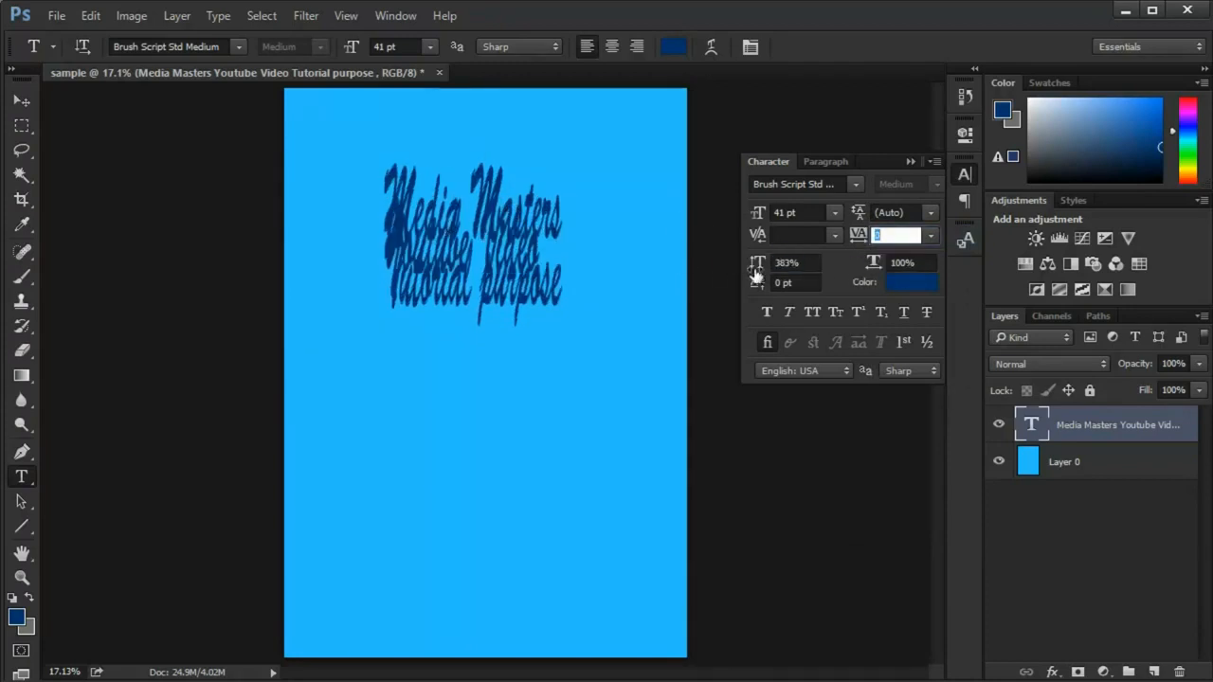
pyautogui.click(805, 263)
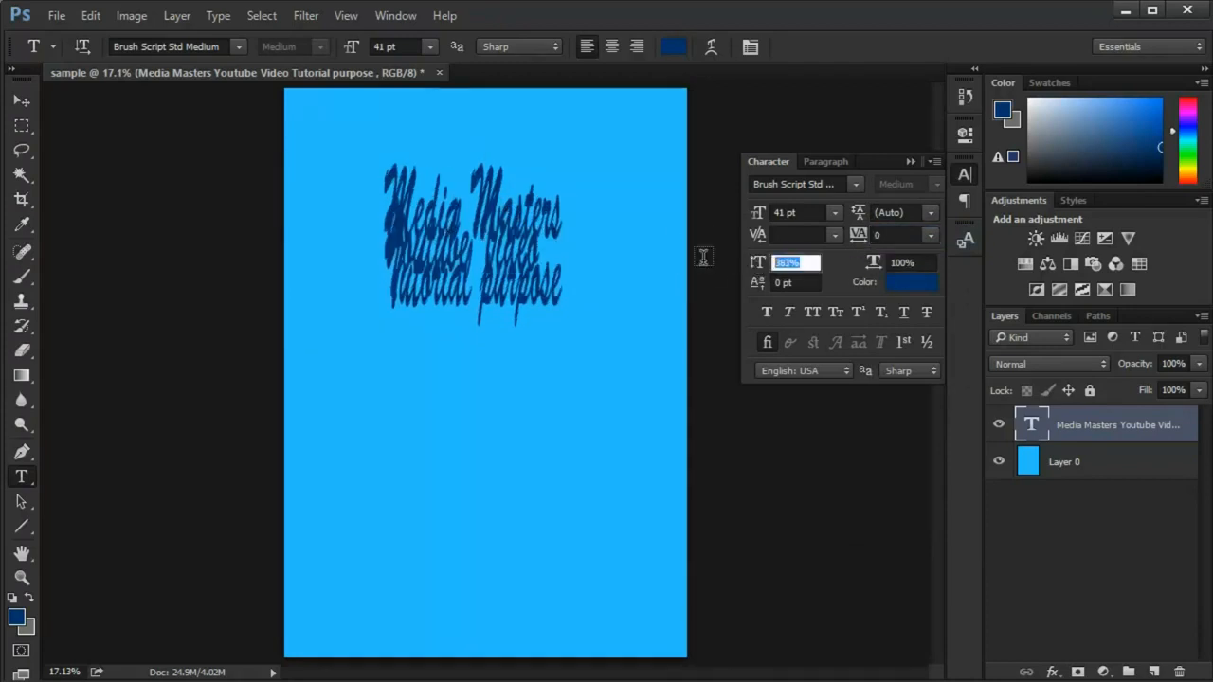
pyautogui.press('Right')
pyautogui.hotkey('ctrl', 'a')
pyautogui.write('100')
pyautogui.press('Return')
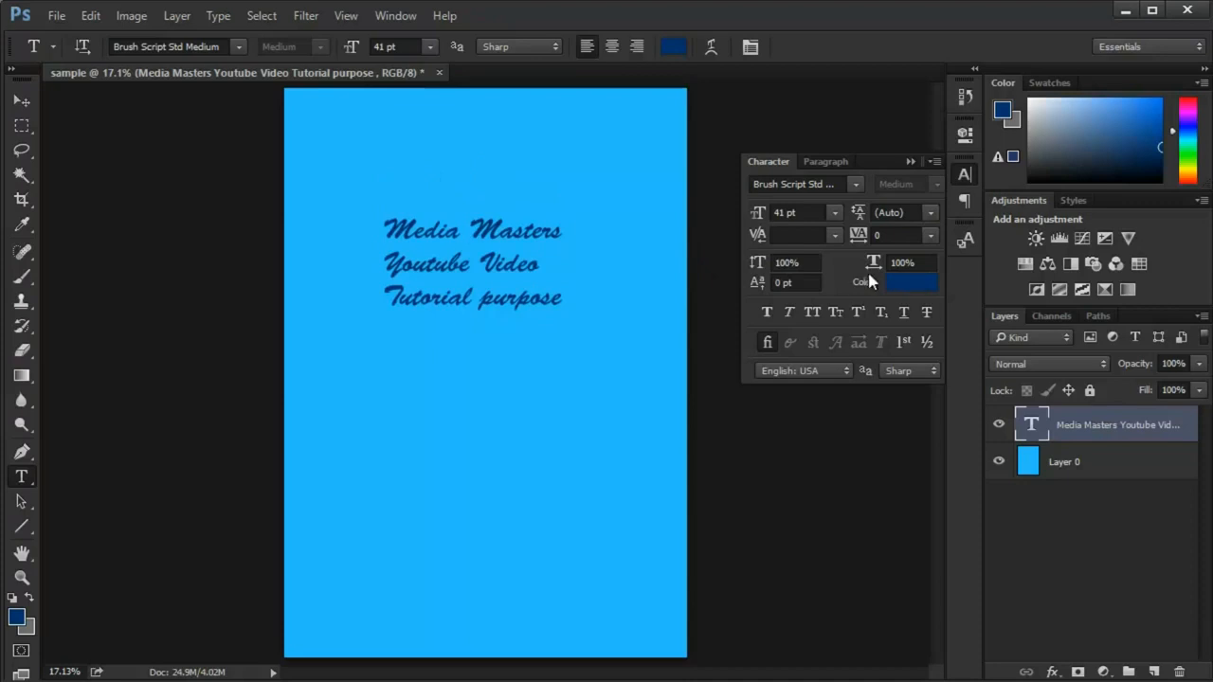
# - Try other horizontal scale and baseline shift values on the text, resetting the horizontal scale to 100%
pyautogui.moveTo(961, 265); pyautogui.dragTo(843, 265)
pyautogui.write('100')
pyautogui.press('Return')
pyautogui.click(802, 285)
pyautogui.moveTo(803, 284); pyautogui.dragTo(751, 296)
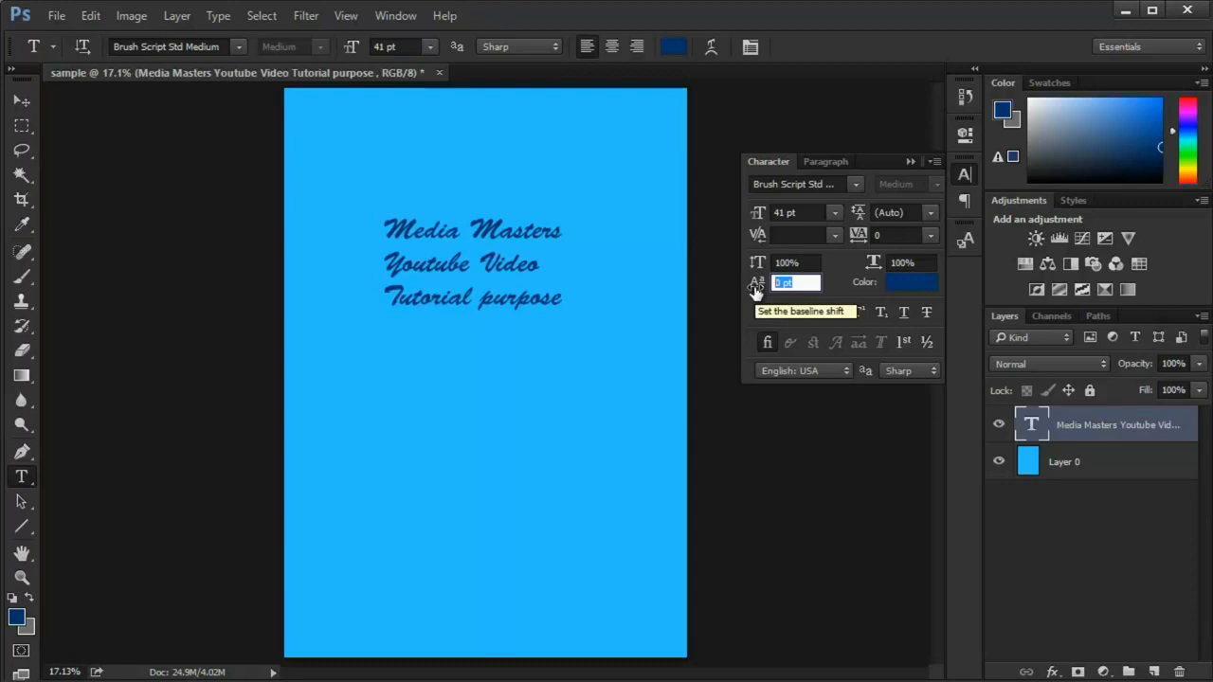
# - Replace the whole text with "I am in 3rd Yaer" and commit it
pyautogui.click(545, 232)
pyautogui.hotkey('ctrl', 'a')
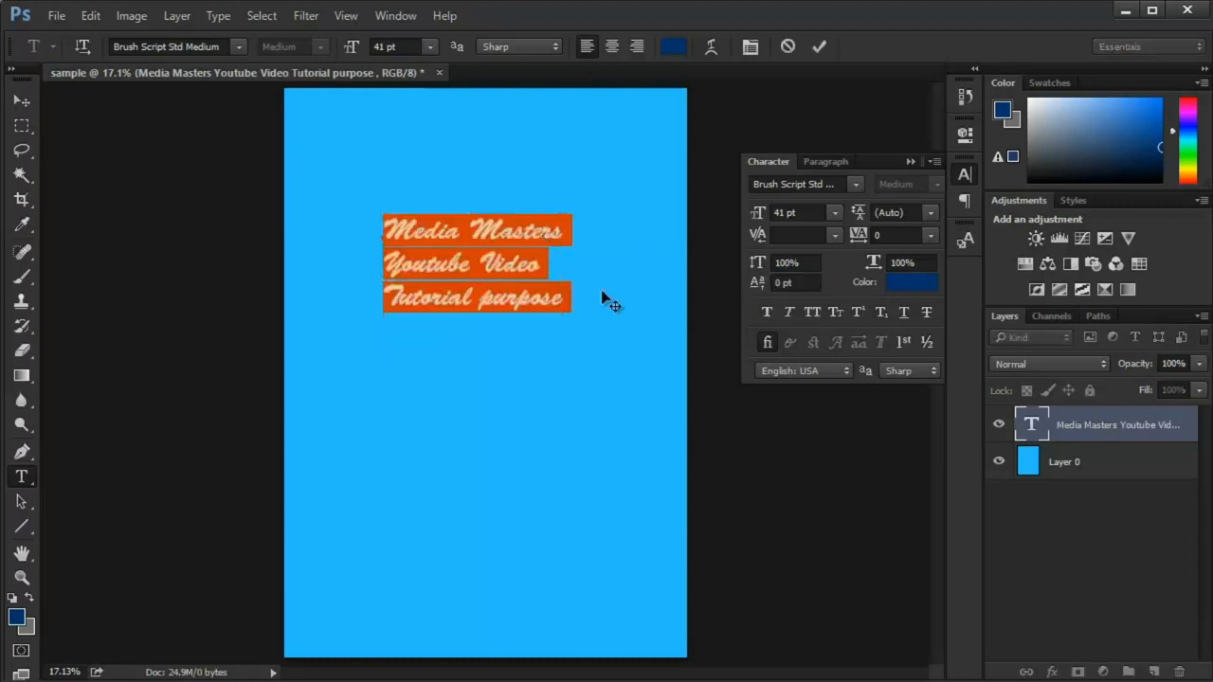
pyautogui.write('I am')
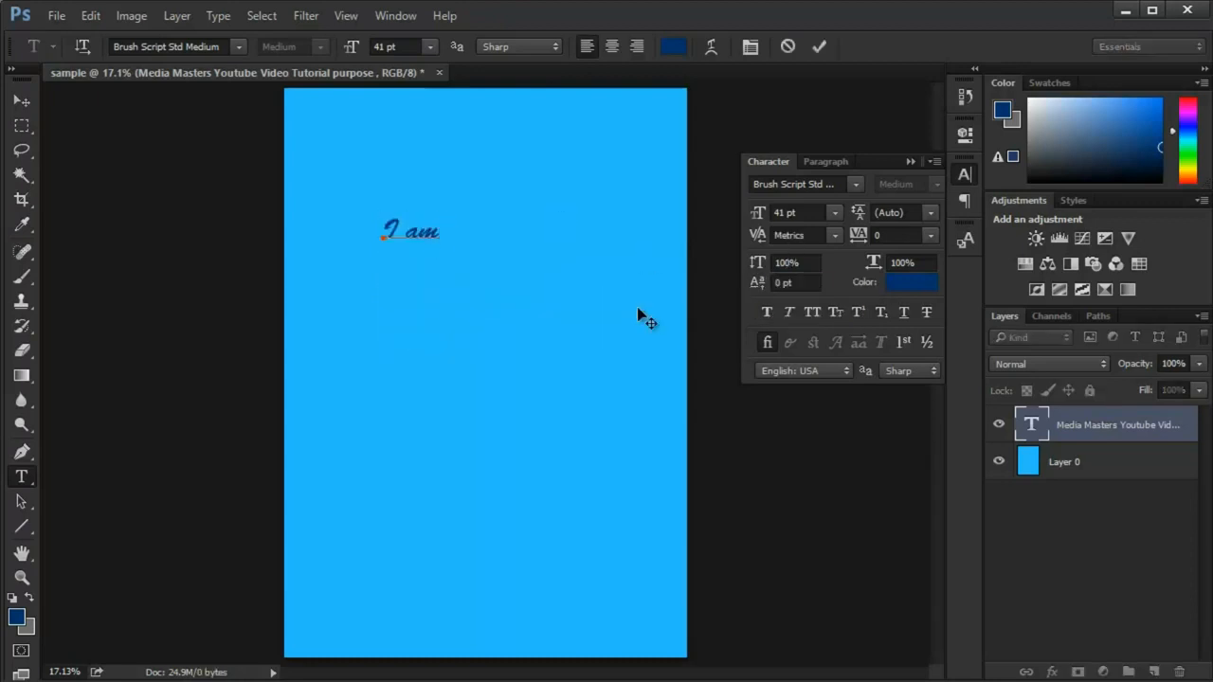
pyautogui.write(' in 3rd Yaer')
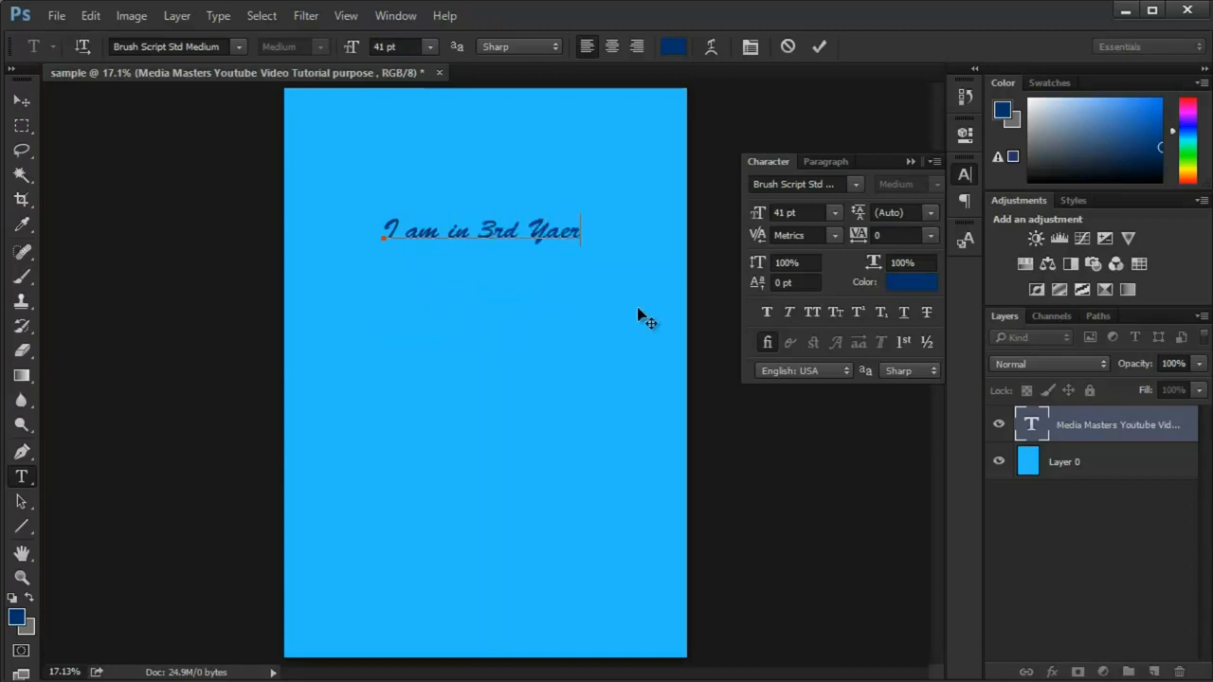
pyautogui.hotkey('ctrl', 'Return')
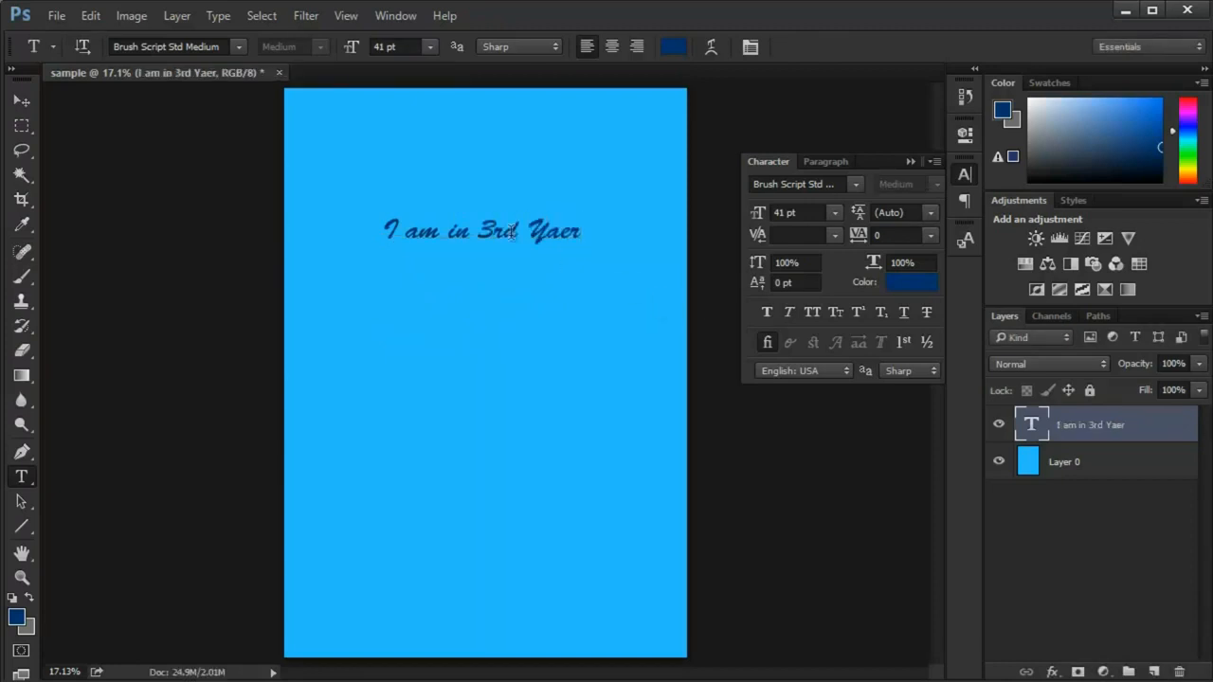
# - Try small caps on the letters "rd" in "3rd", and format them as superscript instead
pyautogui.click(496, 233)
pyautogui.hotkey('shift', 'Right')
pyautogui.hotkey('shift', 'Right')
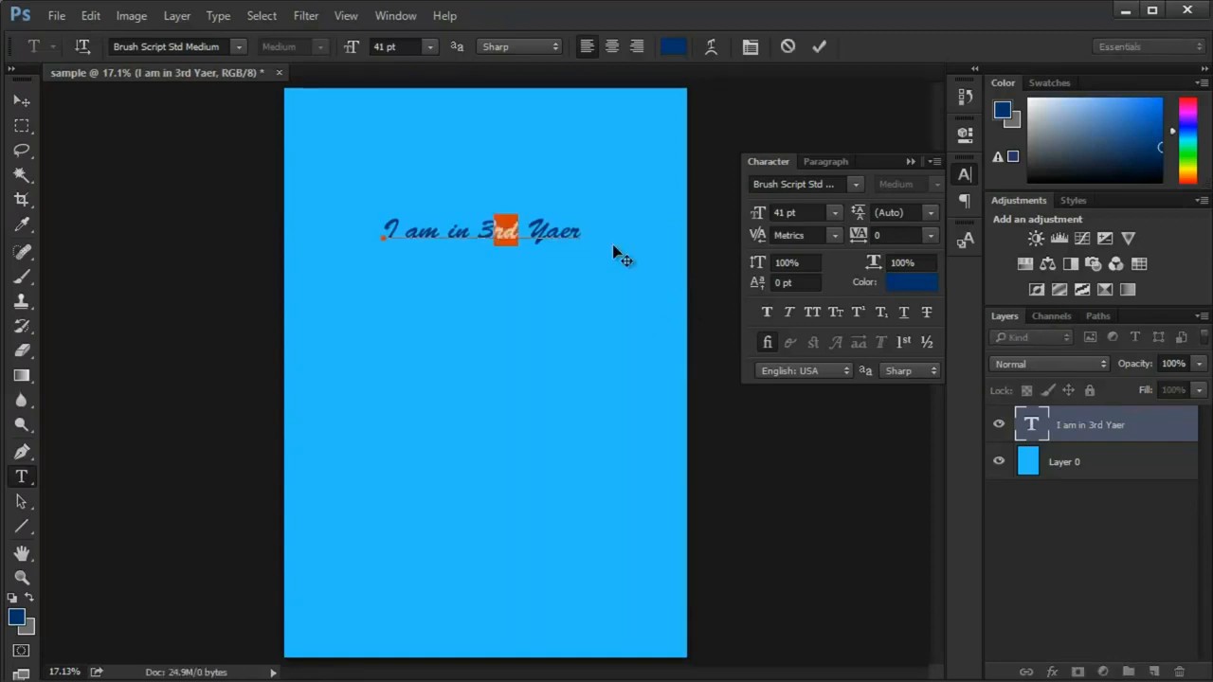
pyautogui.click(835, 318)
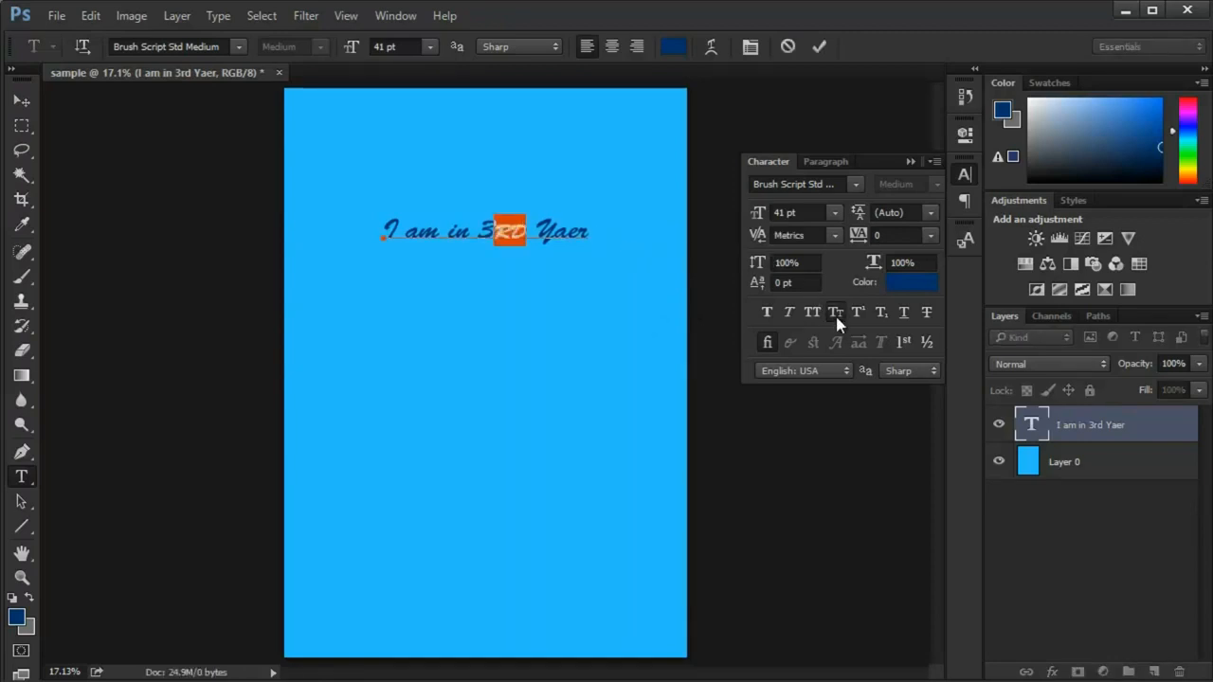
pyautogui.click(836, 319)
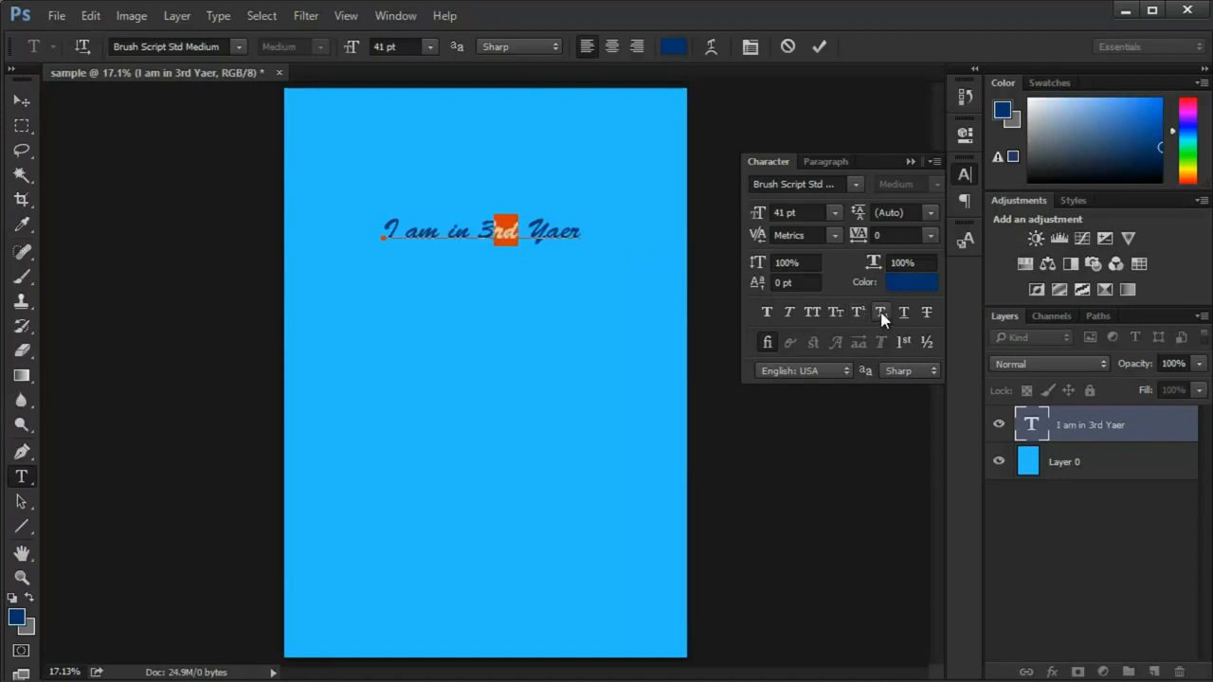
pyautogui.click(857, 312)
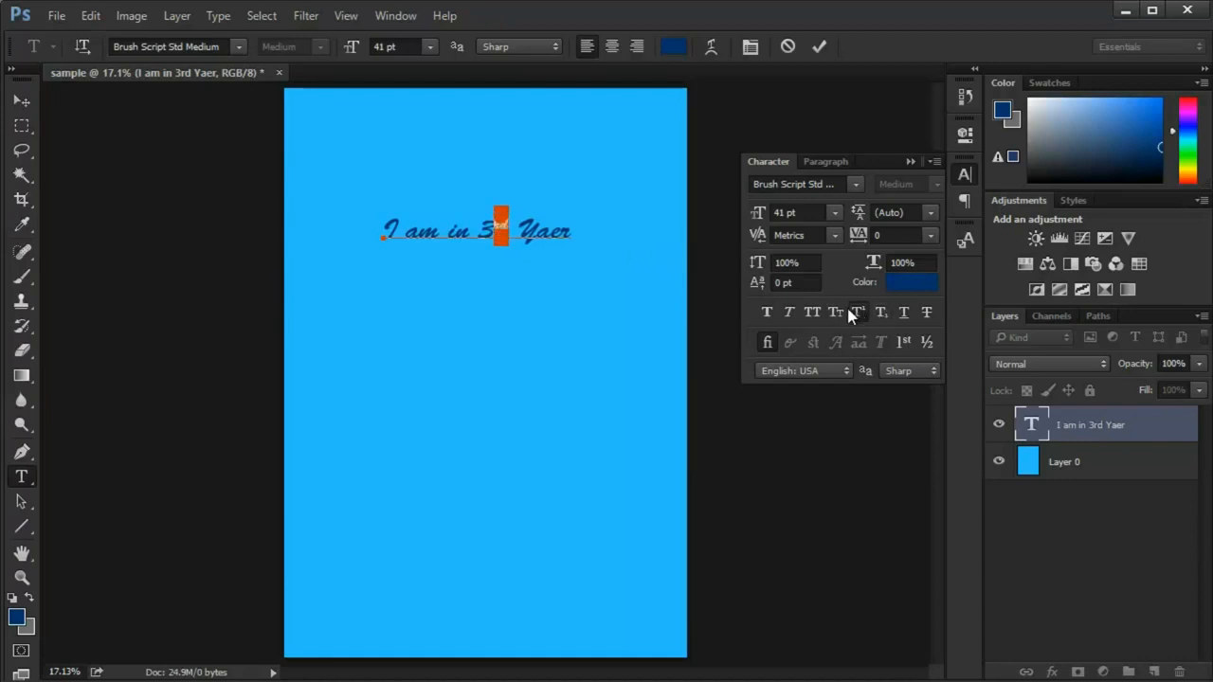
pyautogui.click(595, 254)
# - Try shifting the baseline of the whole line of text and reset the baseline shift to 0 pt
pyautogui.scroll(6, 479, 222)
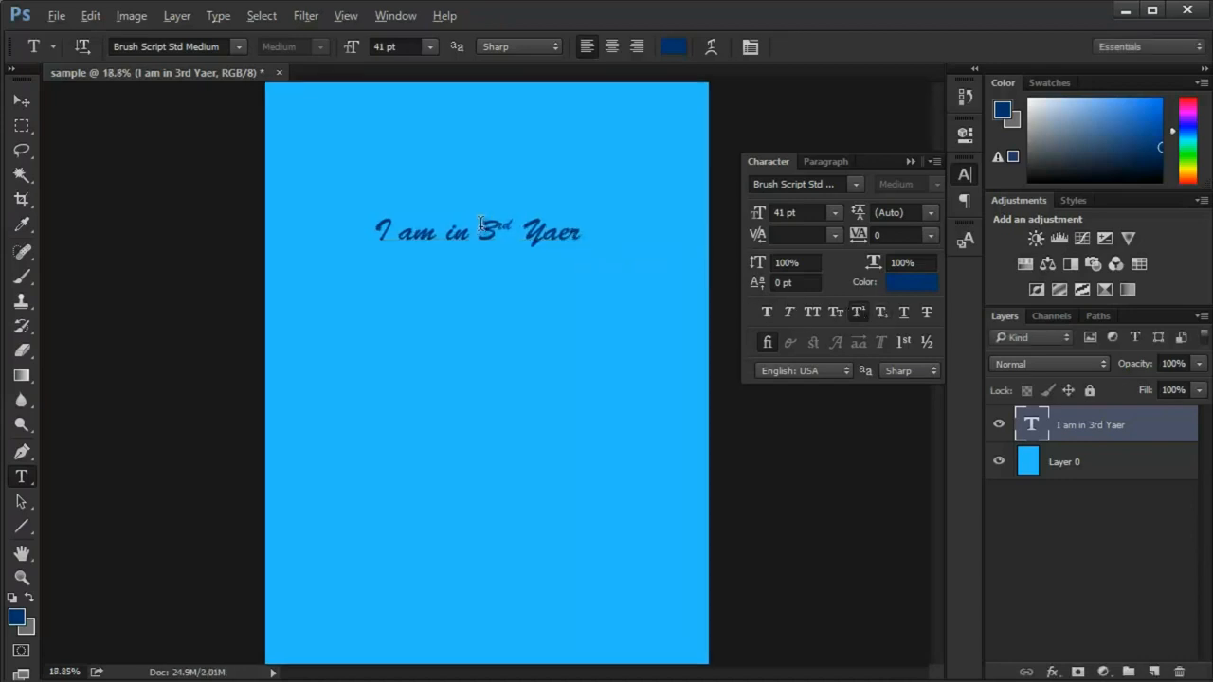
pyautogui.scroll(1, 479, 222)
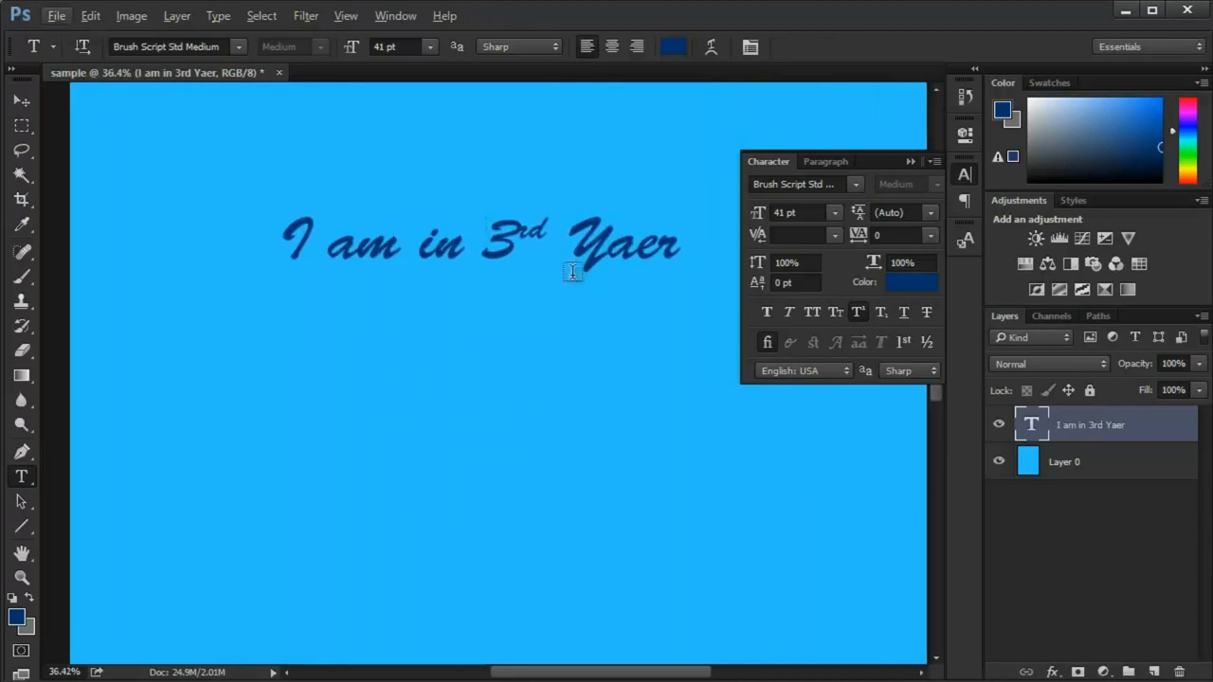
pyautogui.moveTo(768, 285); pyautogui.dragTo(733, 286)
pyautogui.click(803, 284)
pyautogui.write('0')
pyautogui.press('Return')
# - Try shifting the baseline of only the superscript "rd" and reset its baseline shift to 0 pt
pyautogui.moveTo(519, 232); pyautogui.dragTo(548, 230)
pyautogui.click(777, 285)
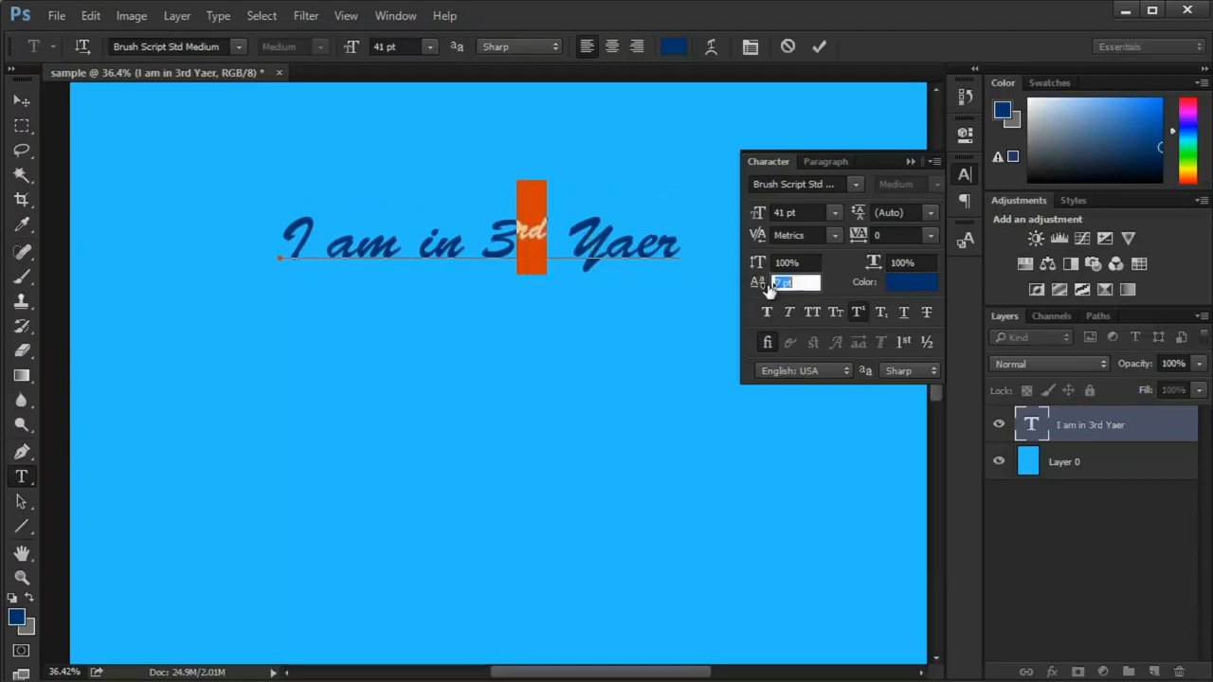
pyautogui.moveTo(760, 285)
pyautogui.mouseDown()
pyautogui.moveTo(782, 283)
pyautogui.moveTo(702, 299)
pyautogui.moveTo(772, 285)
pyautogui.mouseUp()
pyautogui.write('0')
pyautogui.press('Return')
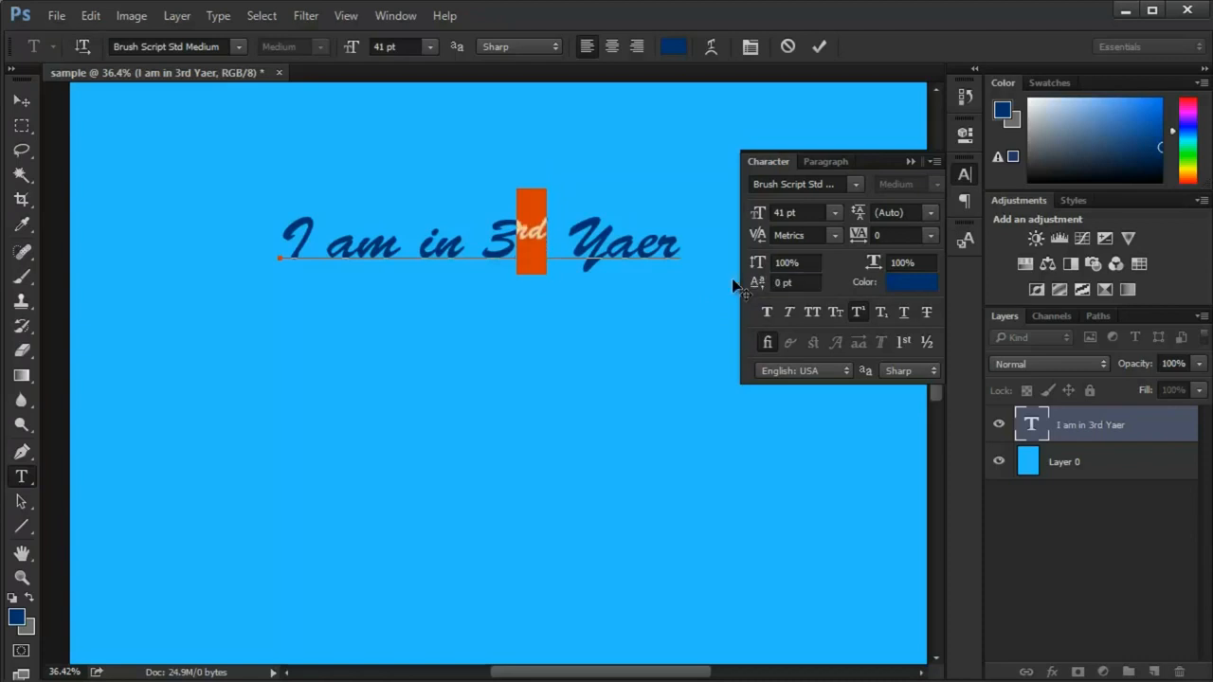
# - Replace the whole line of text with "Loge"
pyautogui.click(542, 239)
pyautogui.moveTo(542, 239); pyautogui.dragTo(489, 243)
pyautogui.hotkey('ctrl', 'a')
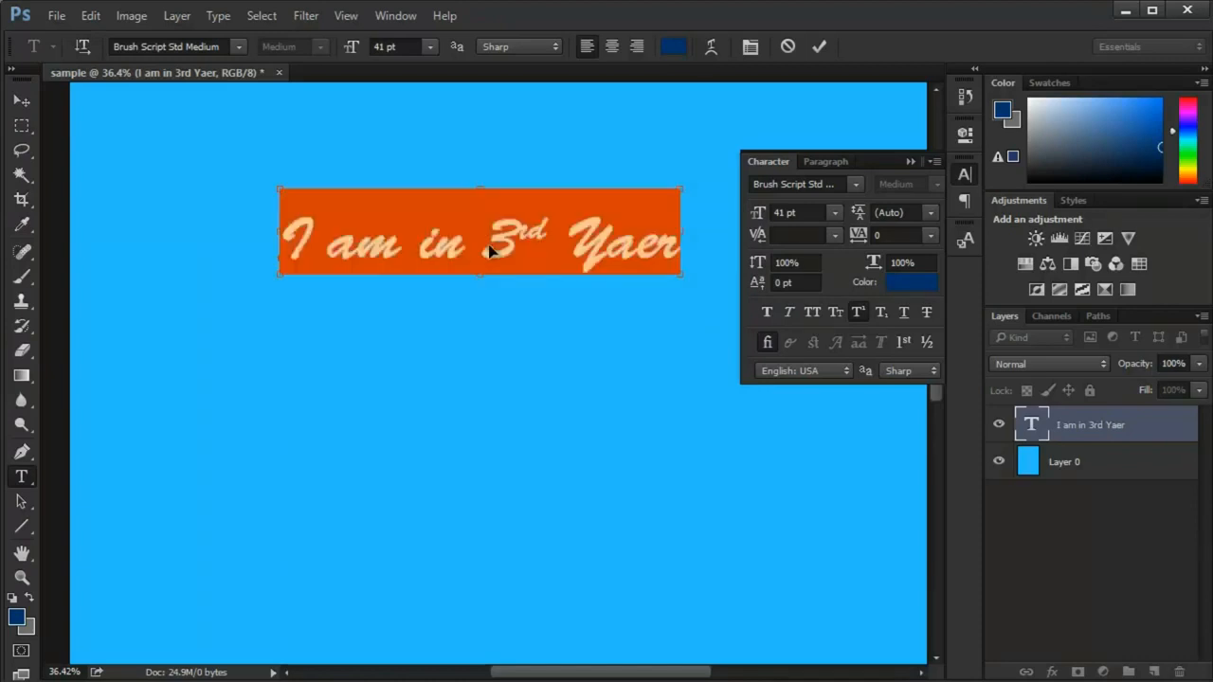
pyautogui.write('Lo')
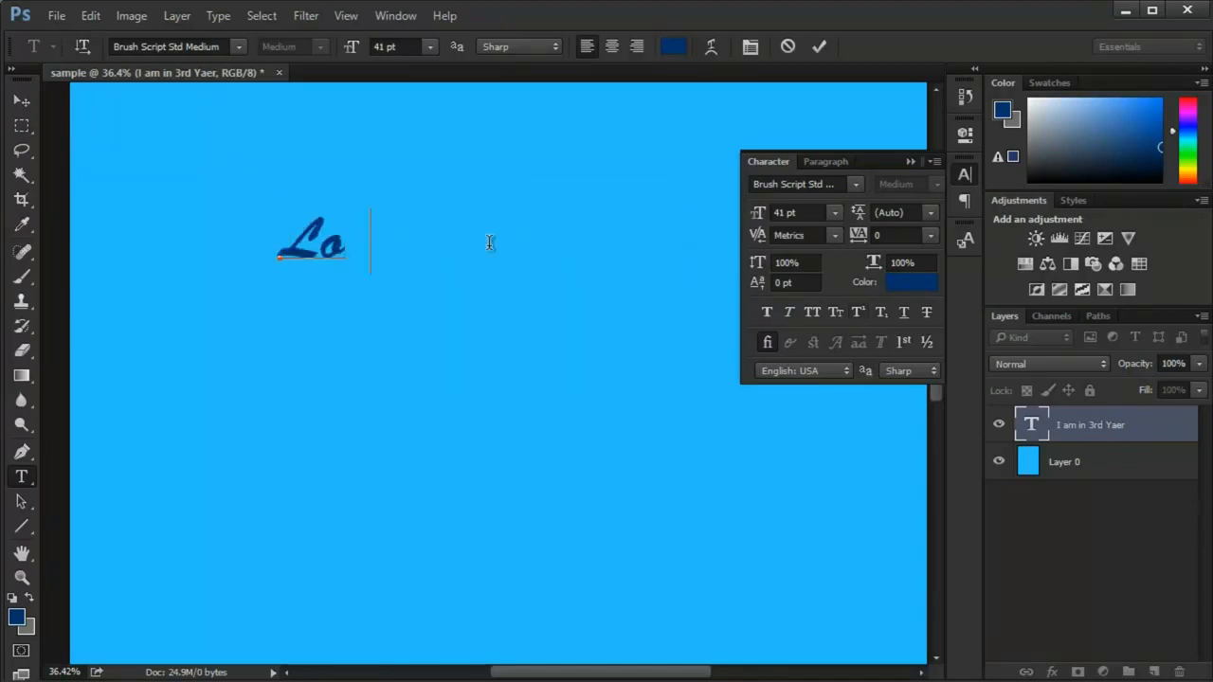
pyautogui.write('ge')
# - Try small caps on the final "e" of "Loge", and format it as subscript instead
pyautogui.hotkey('shift', 'Left')
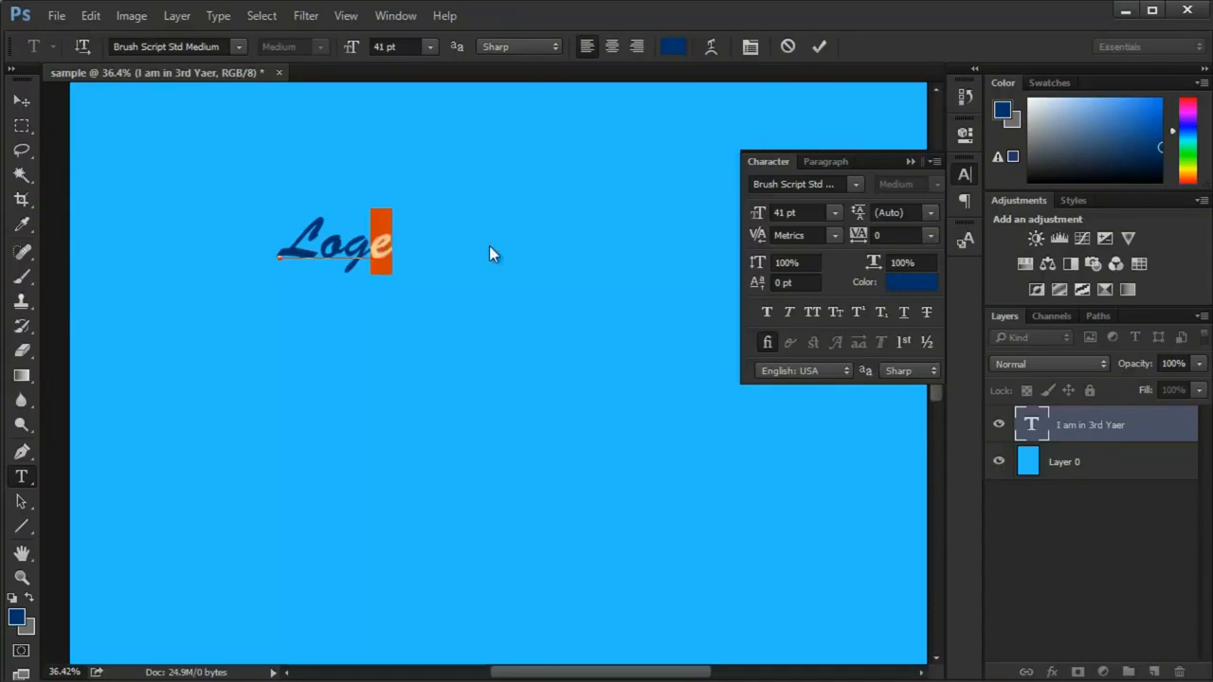
pyautogui.click(836, 315)
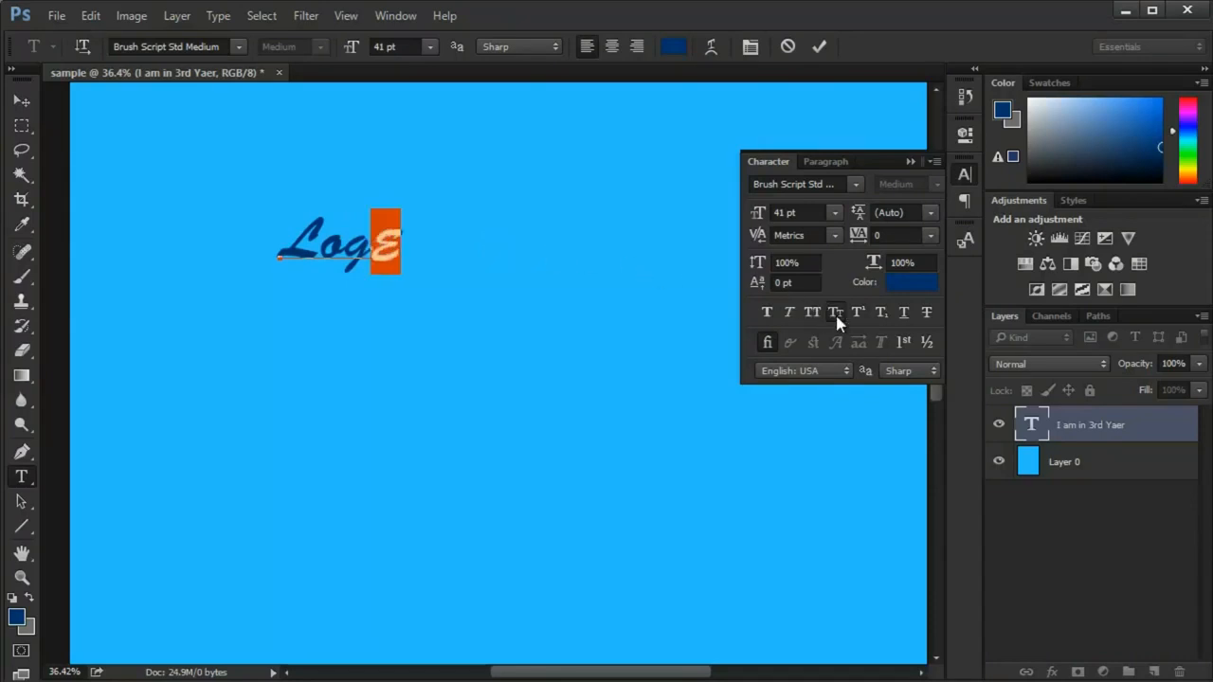
pyautogui.click(835, 312)
pyautogui.click(881, 312)
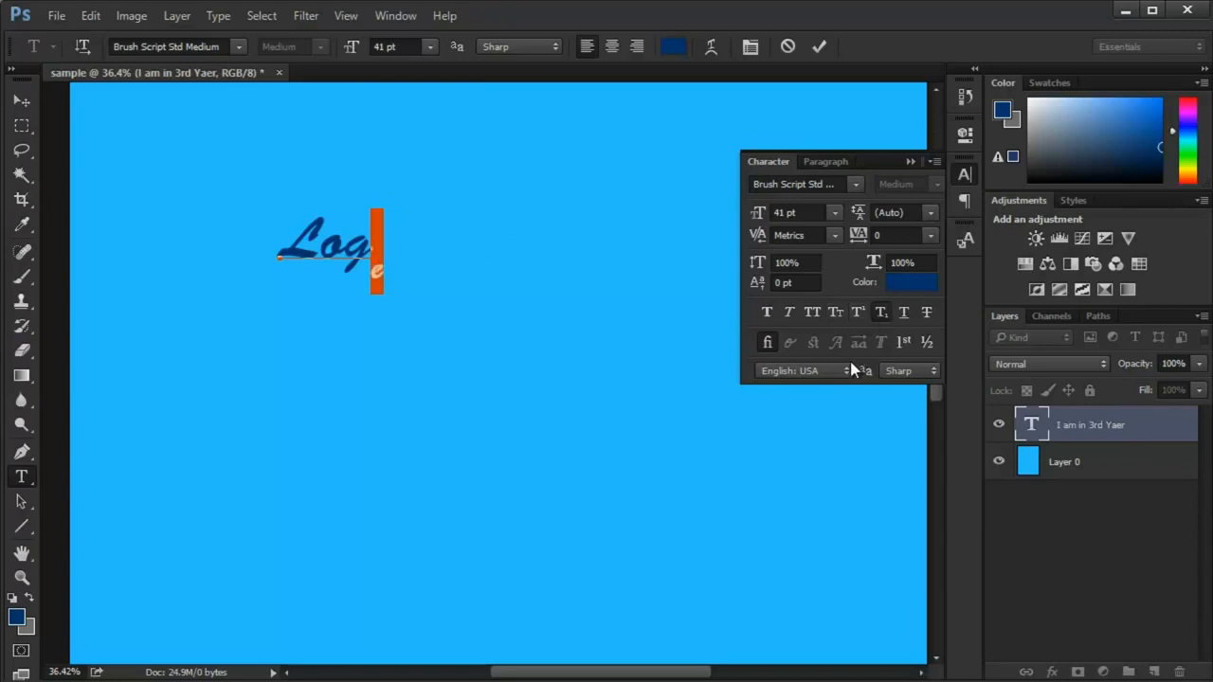
# - Lower the baseline of the subscript "e" well below the rest of the word and commit the text
pyautogui.moveTo(755, 282); pyautogui.dragTo(714, 292)
pyautogui.press('Return')
pyautogui.hotkey('ctrl', 'Return')
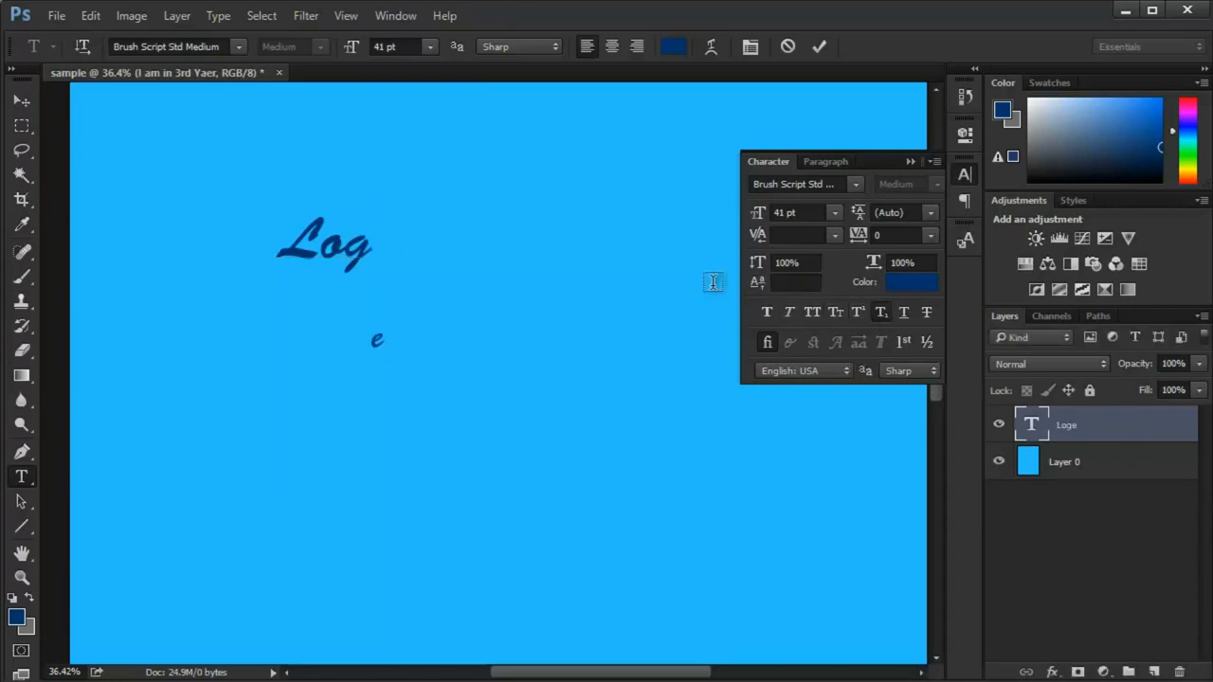
# - Move the stray empty text layer beneath Layer 0 in the layer stack
pyautogui.click(792, 283)
pyautogui.click(367, 343)
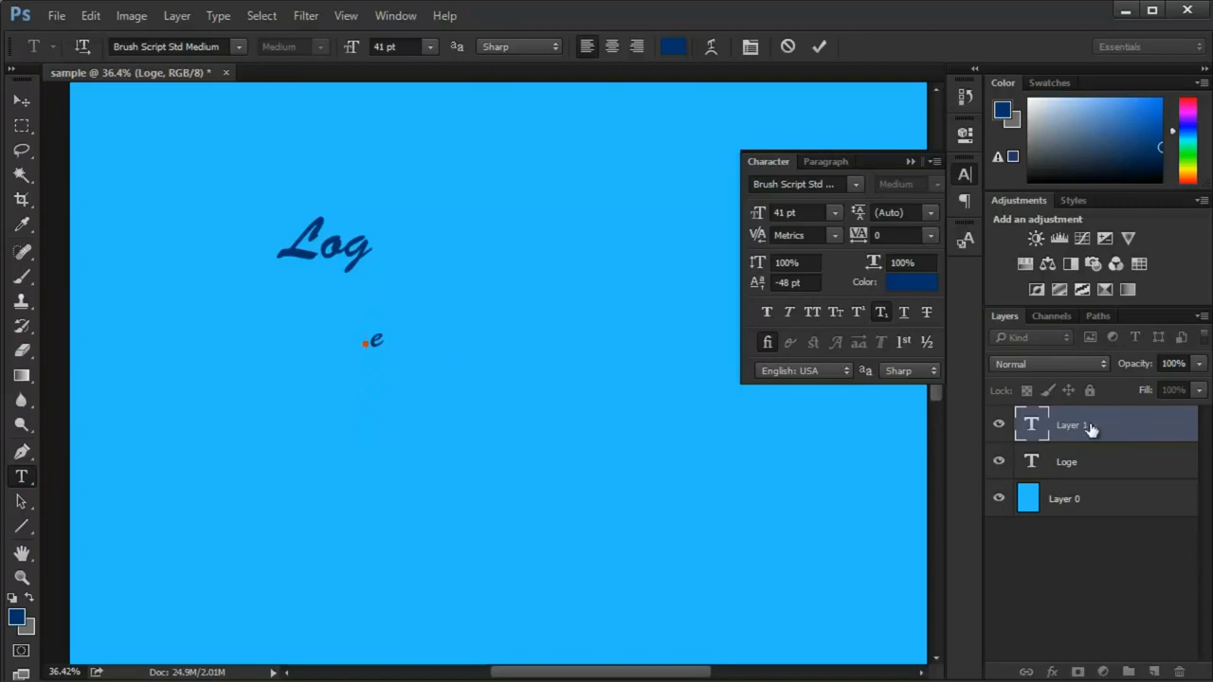
pyautogui.moveTo(1143, 577); pyautogui.dragTo(1131, 573)
pyautogui.moveTo(1105, 515); pyautogui.dragTo(1131, 555)
# - Reset the baseline shift of the subscript "e" in "Loge" to 0 pt
pyautogui.click(372, 259)
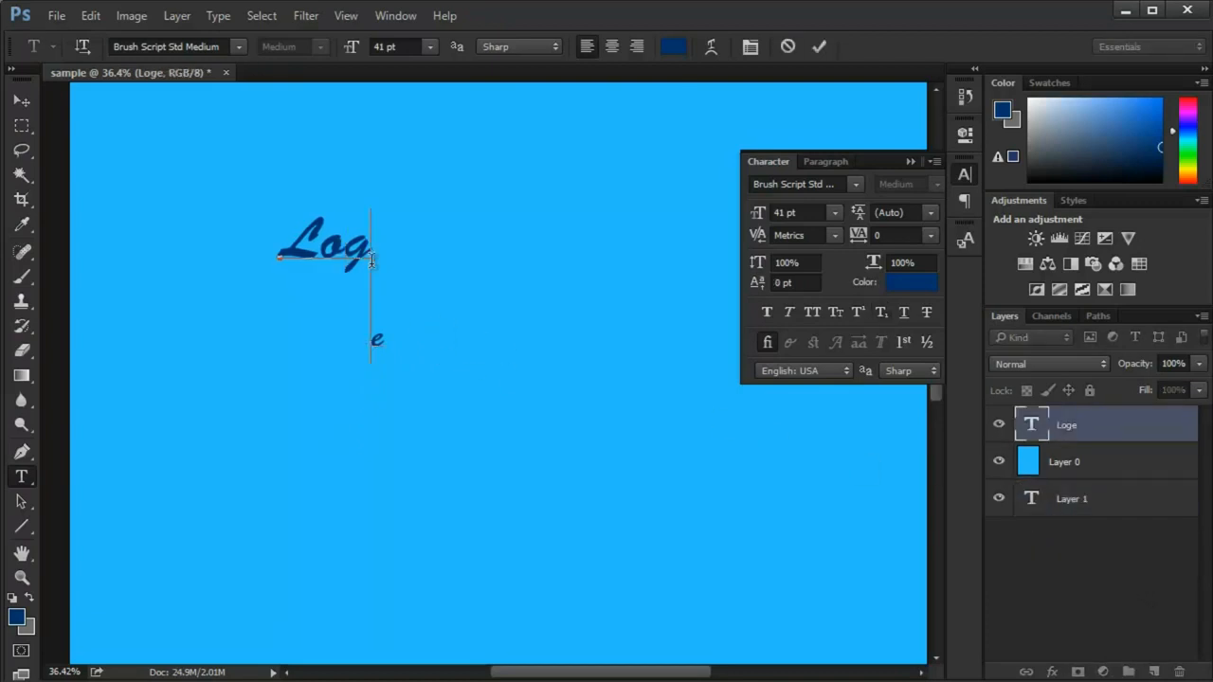
pyautogui.hotkey('shift', 'Right')
pyautogui.click(804, 282)
pyautogui.doubleClick(789, 283)
pyautogui.write('0')
pyautogui.press('Return')
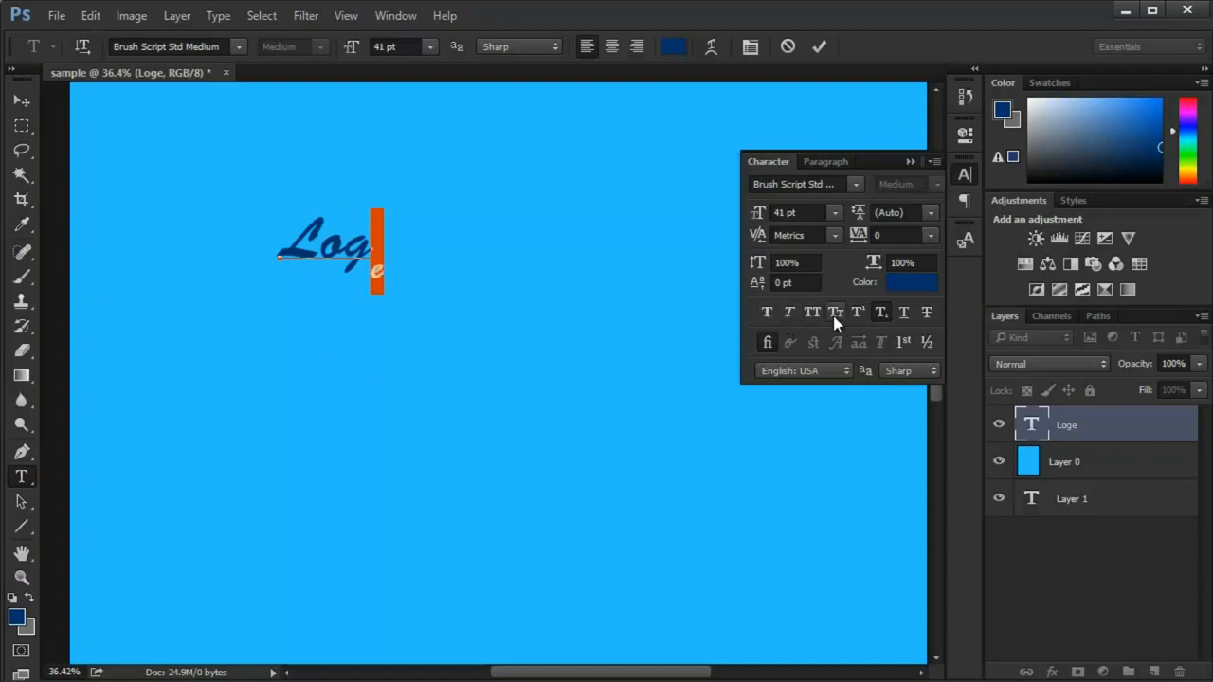
# - Change the font of the whole word "Loge" to BankGothic Lt BT Light
pyautogui.doubleClick(368, 254)
pyautogui.click(818, 185)
pyautogui.write('bakd')
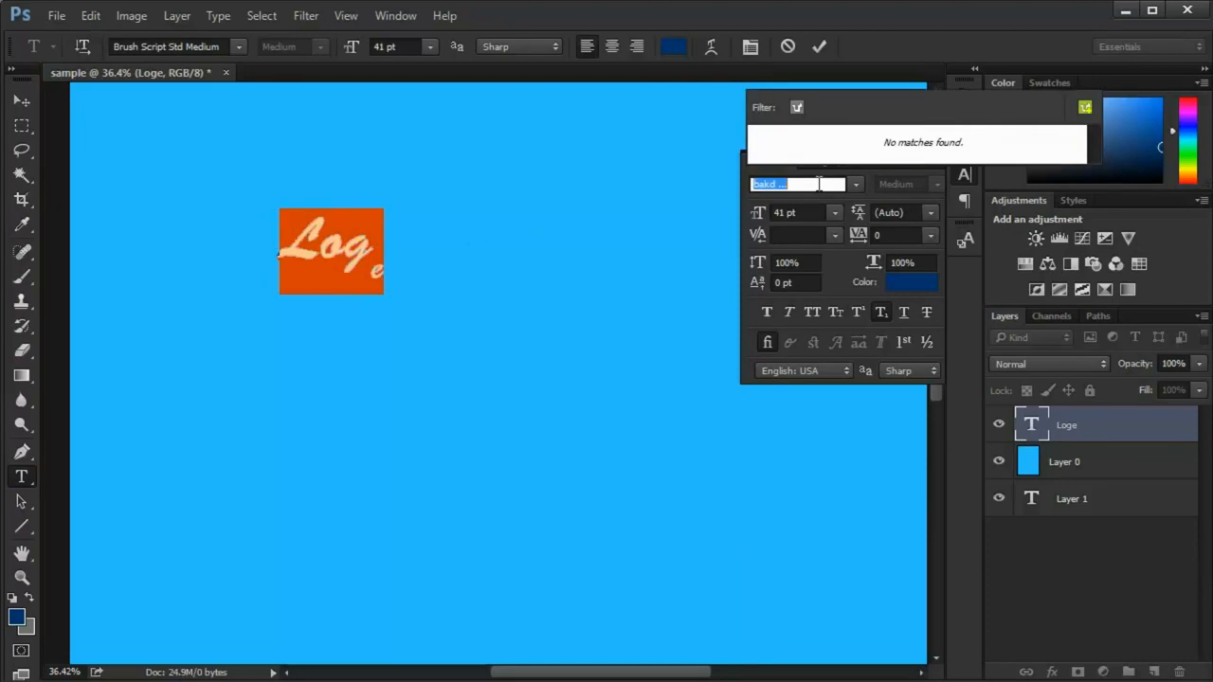
pyautogui.write('ba')
pyautogui.press('Escape')
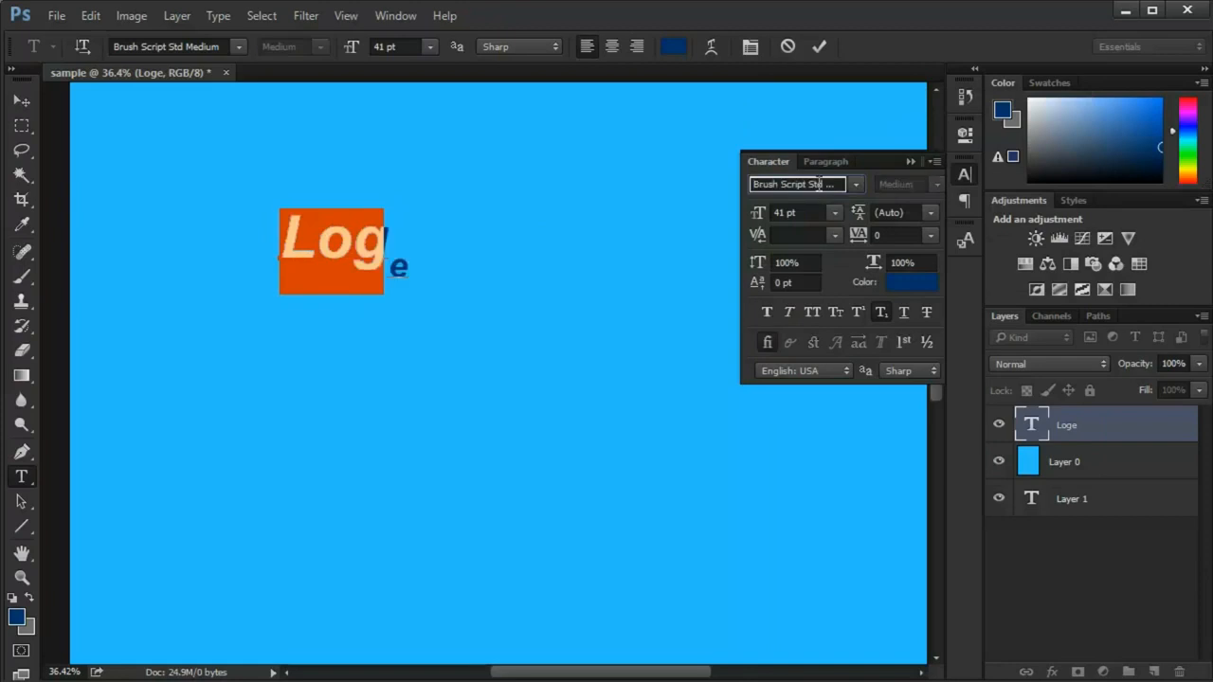
pyautogui.click(853, 186)
pyautogui.click(832, 185)
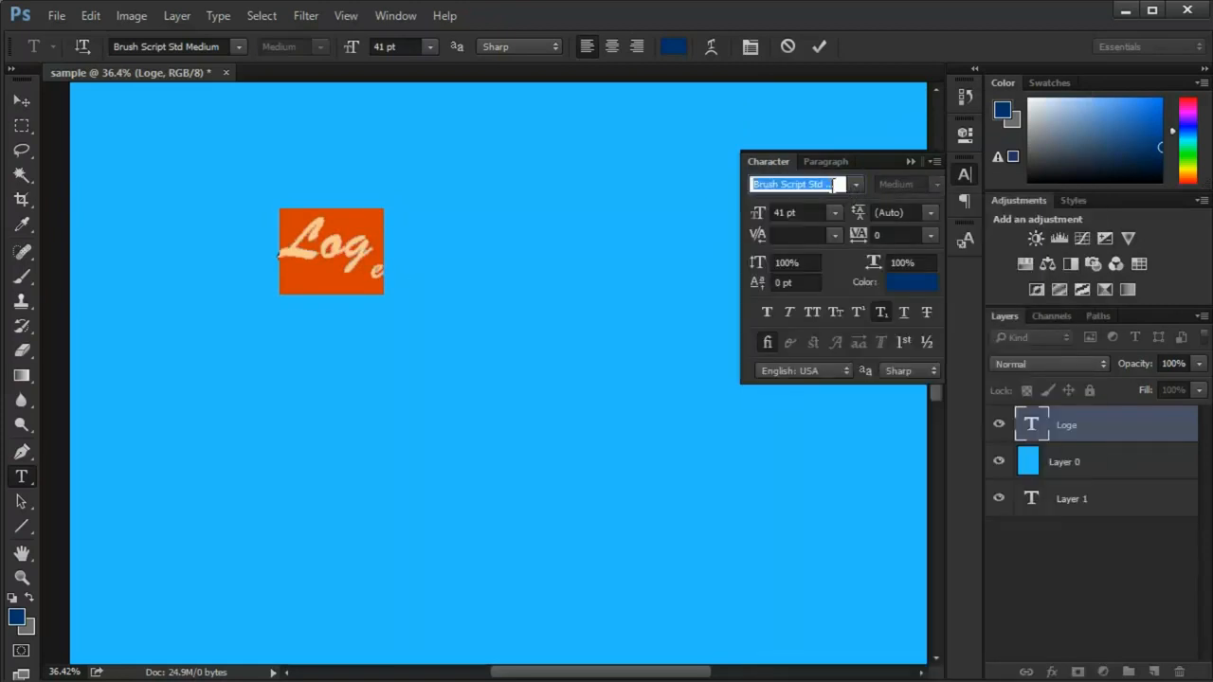
pyautogui.write('ban,')
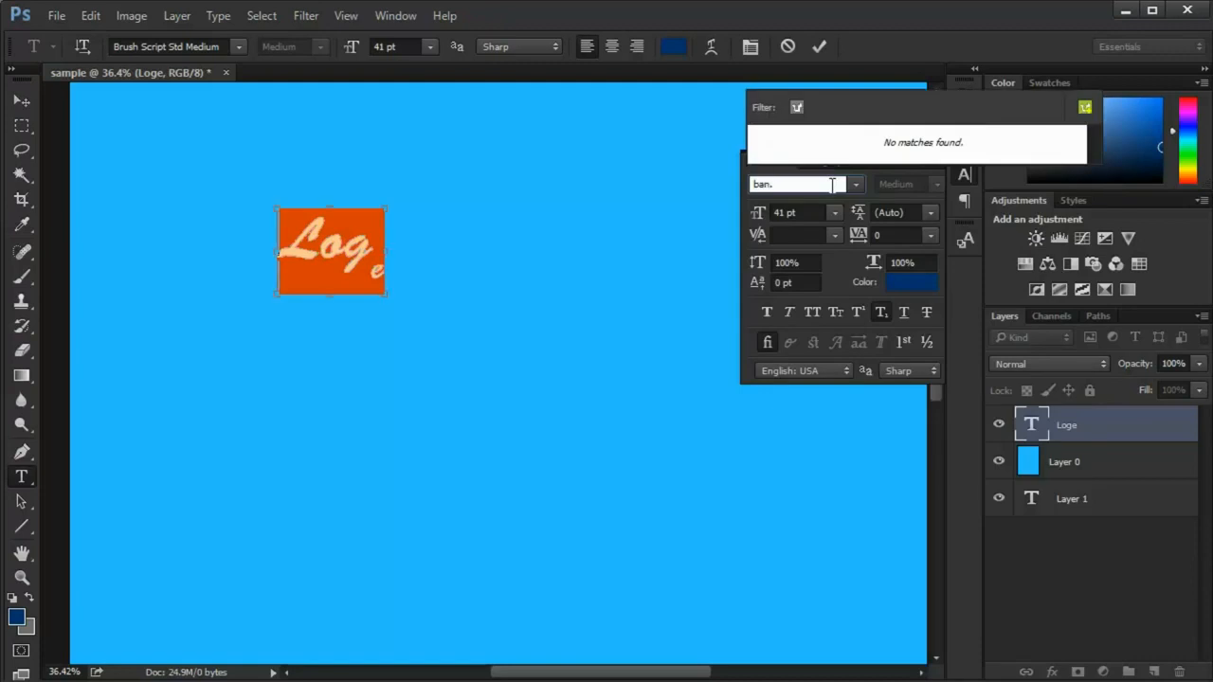
pyautogui.doubleClick(832, 185)
pyautogui.write('b')
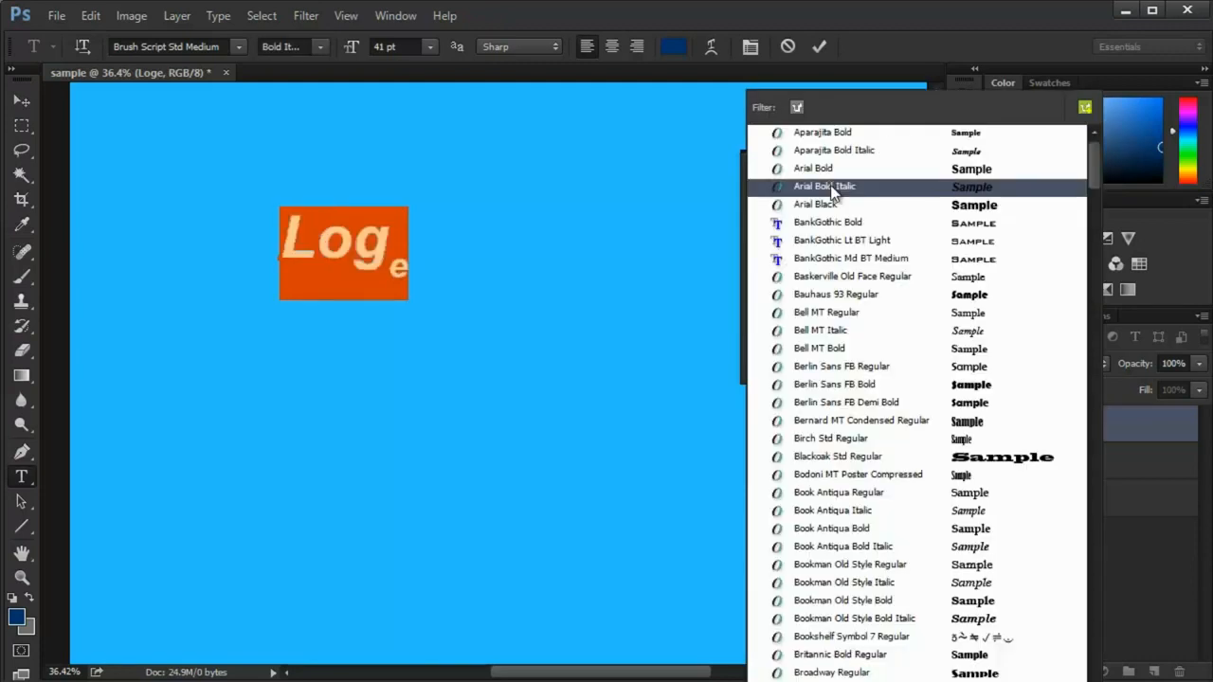
pyautogui.write('a')
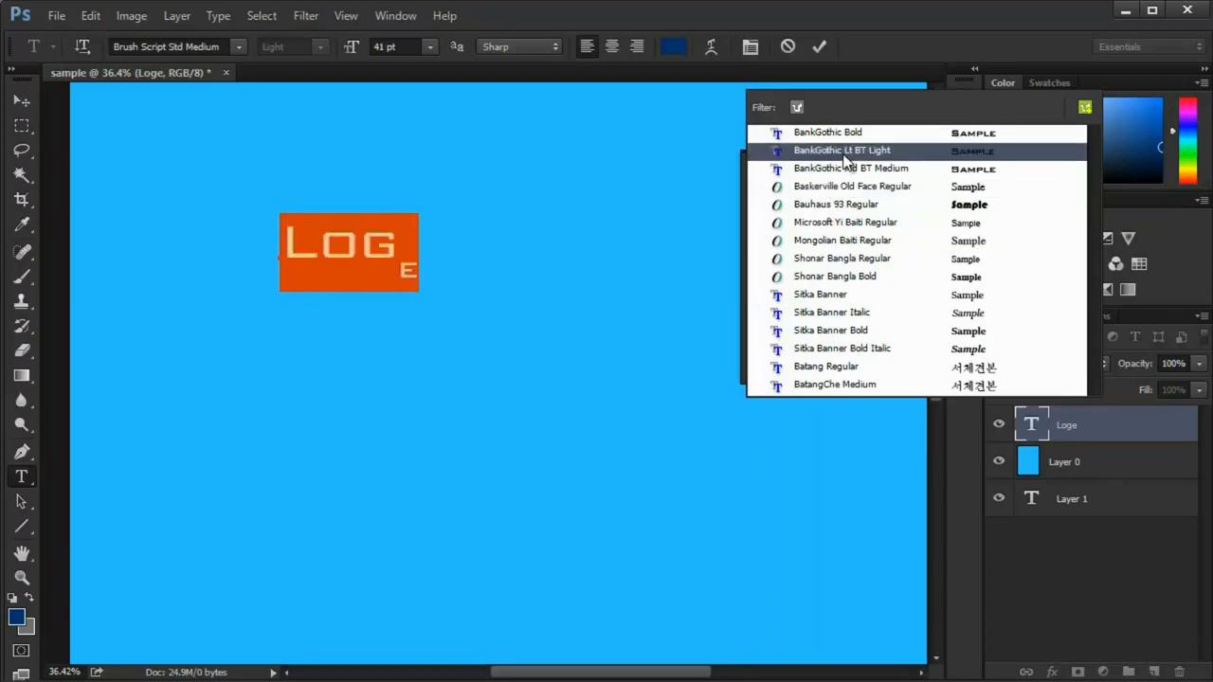
pyautogui.click(842, 150)
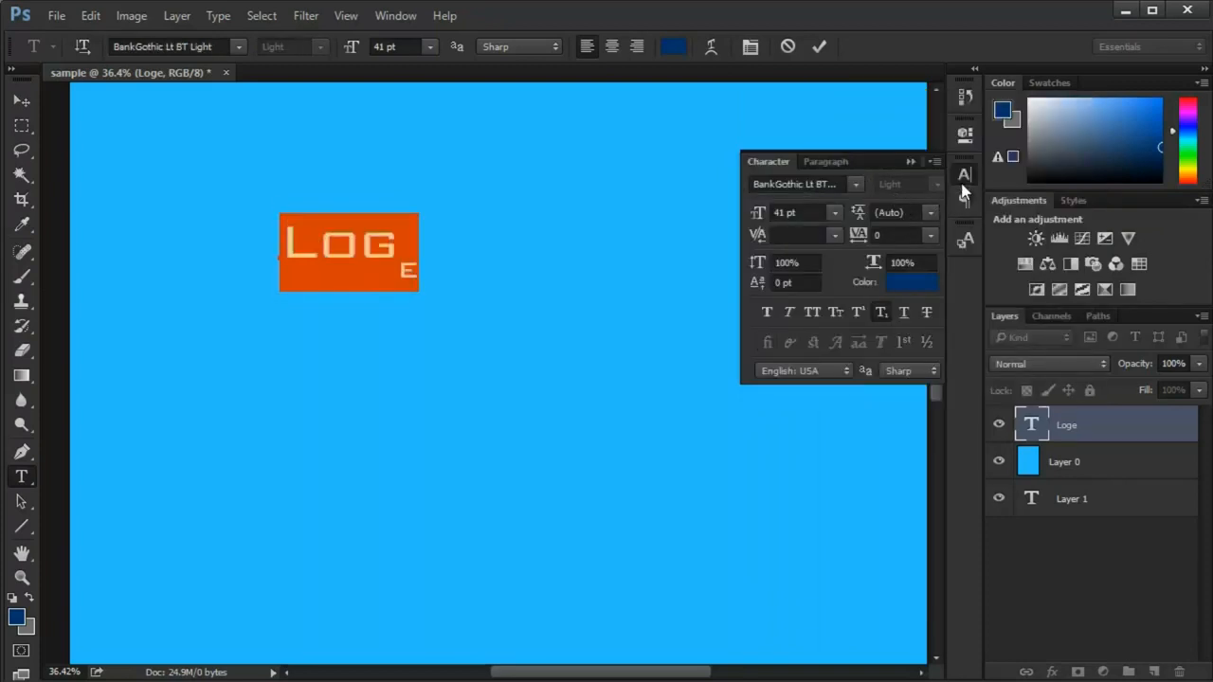
# - Replace the word "Loge" with the text "Media Masters"
pyautogui.click(388, 251)
pyautogui.hotkey('ctrl', 'a')
pyautogui.write('MEDIA M')
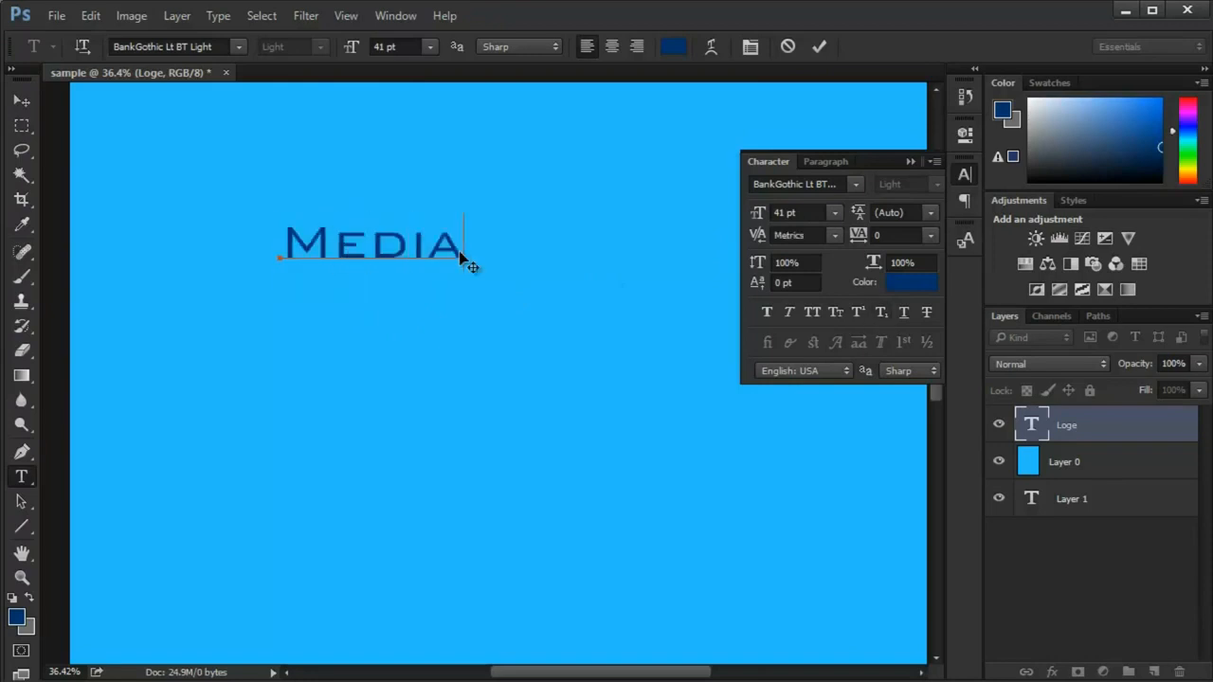
pyautogui.write('asters')
# - Try switching all caps on and off for the whole "Media Masters" text
pyautogui.hotkey('ctrl', 'a')
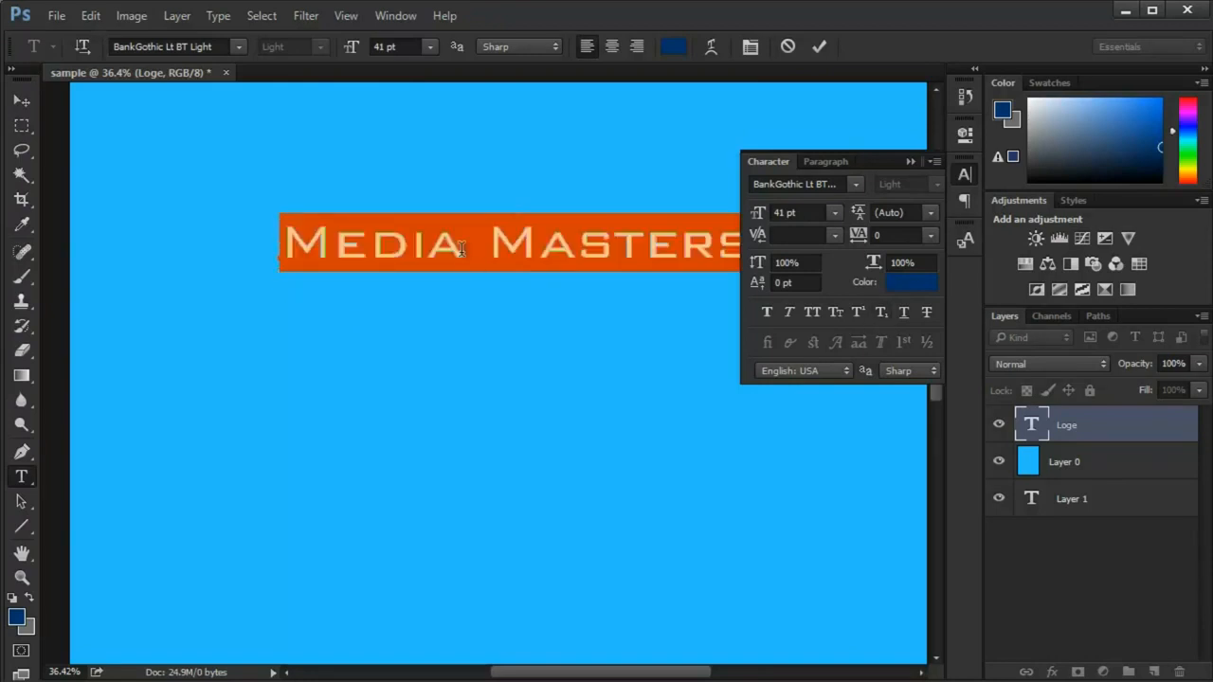
pyautogui.click(811, 315)
pyautogui.click(811, 315)
pyautogui.click(811, 315)
pyautogui.click(811, 315)
pyautogui.click(812, 315)
# - Apply small caps to the whole "Media Masters" text and commit it
pyautogui.click(834, 313)
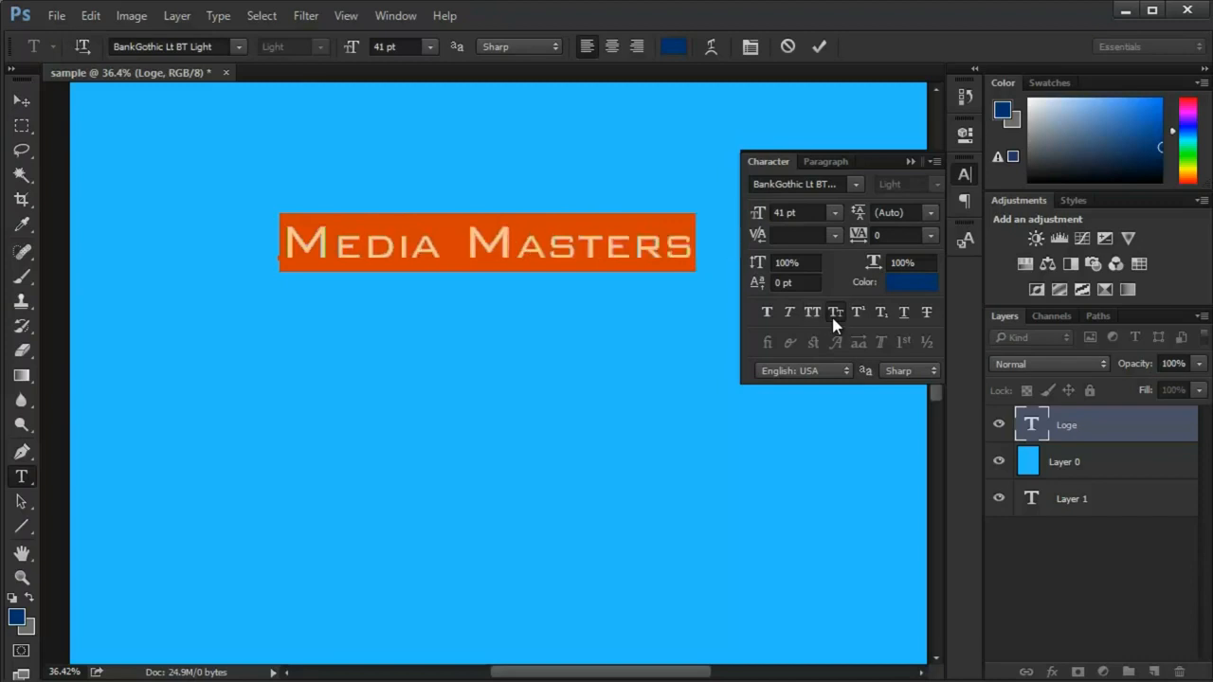
pyautogui.moveTo(333, 248); pyautogui.dragTo(442, 249)
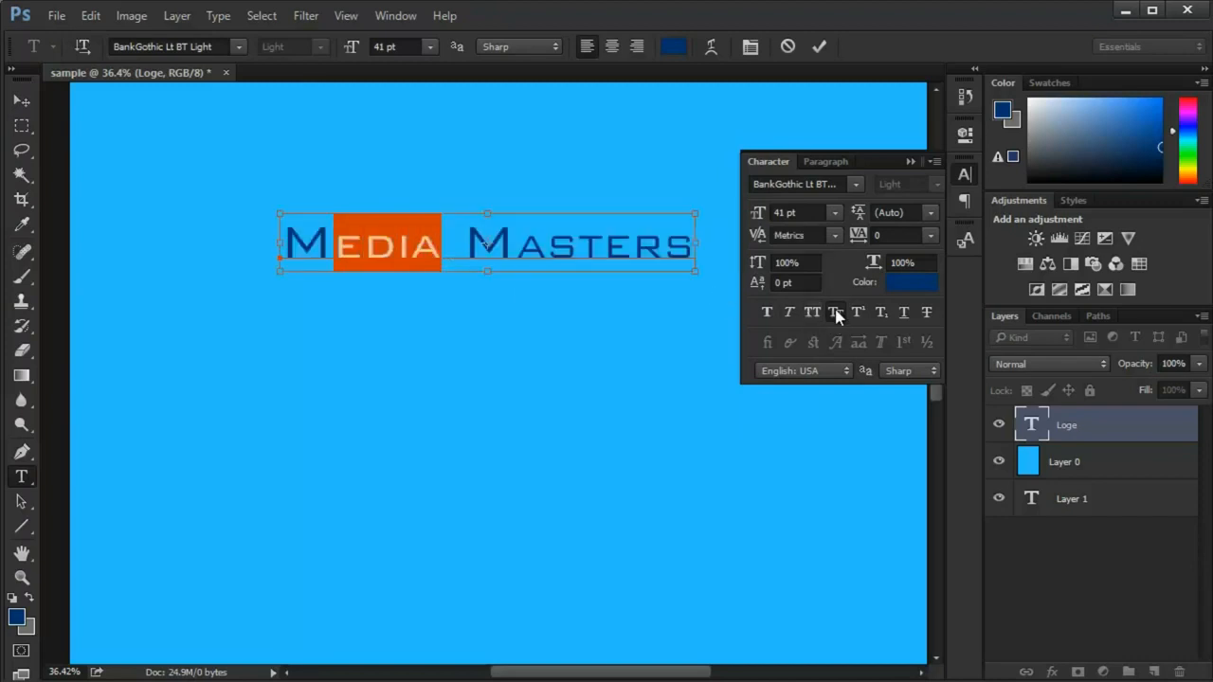
pyautogui.hotkey('ctrl', 'a')
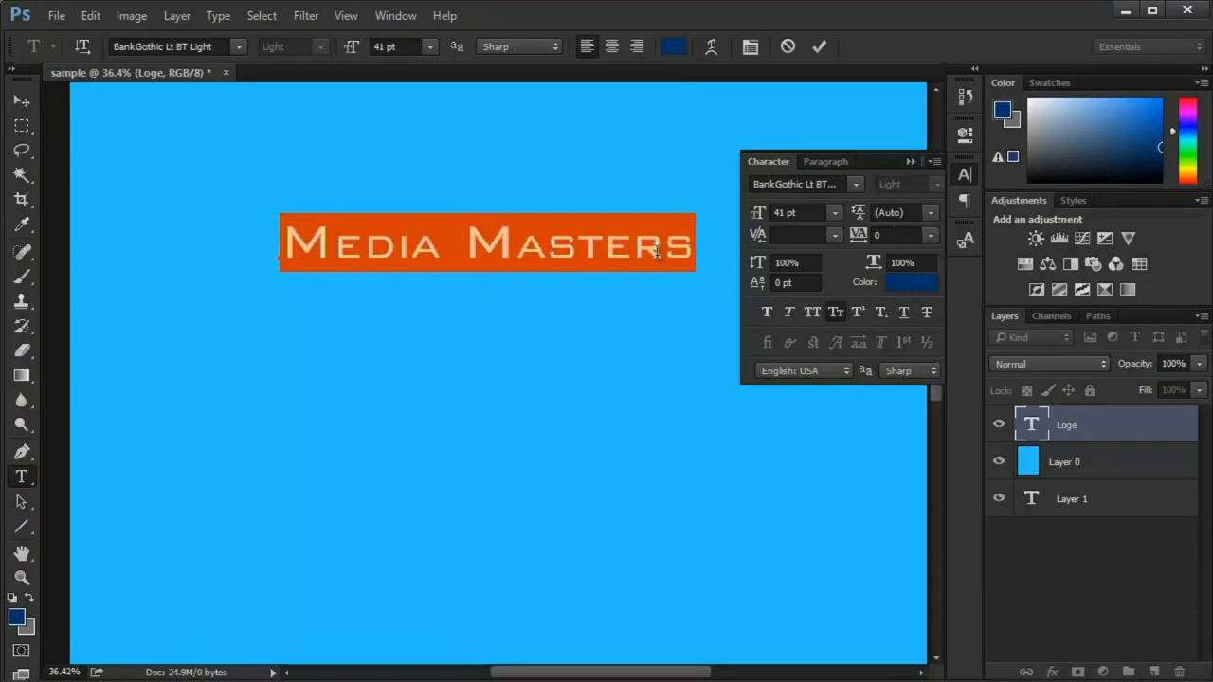
pyautogui.hotkey('ctrl', 'Return')
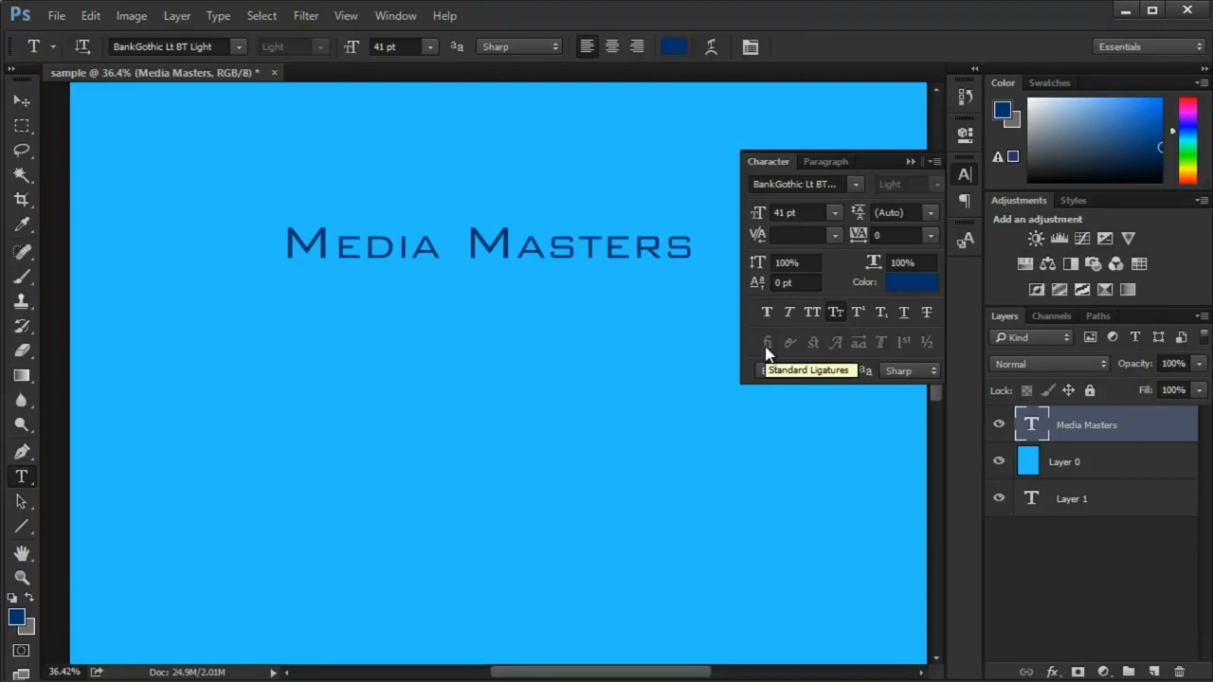
# - Look over the Character Styles, Character and Paragraph settings for the "Media Masters" text layer
pyautogui.click(964, 174)
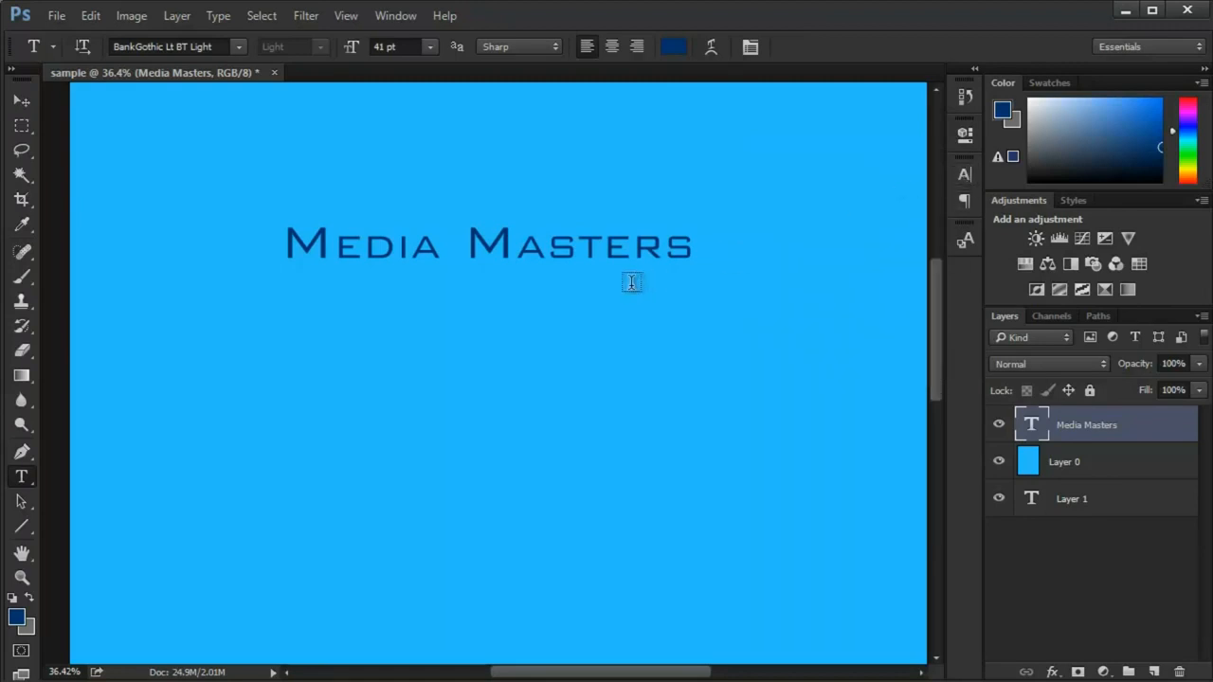
pyautogui.tripleClick(565, 251)
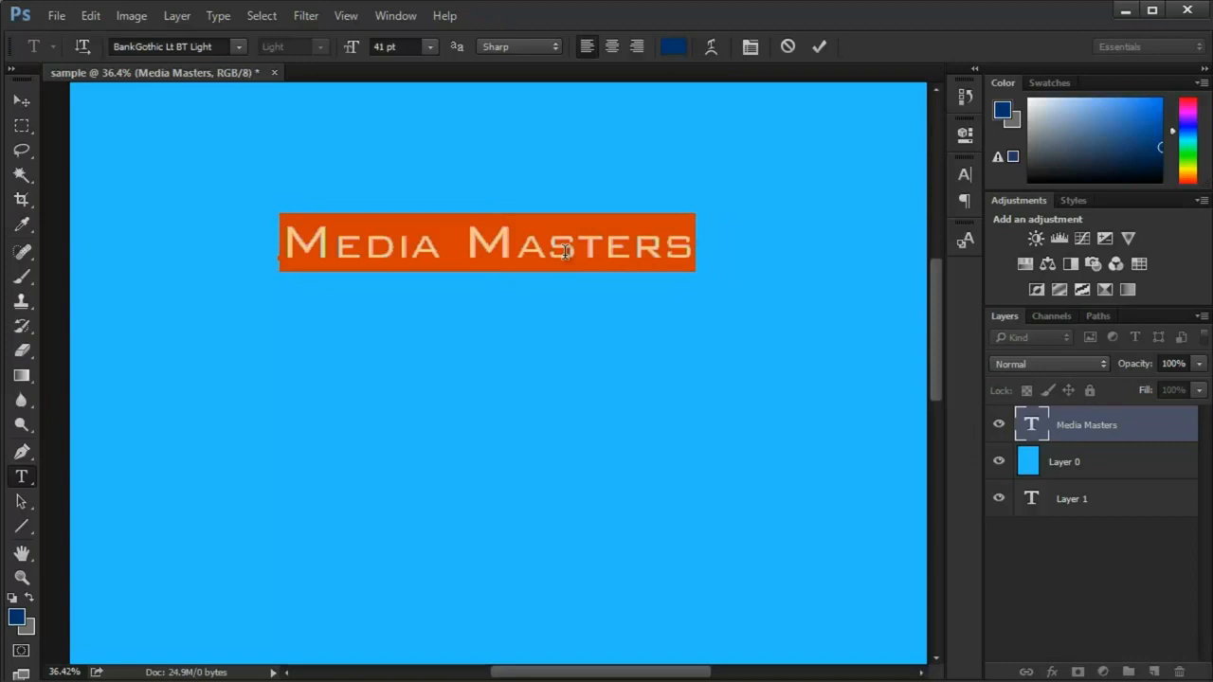
pyautogui.hotkey('ctrl', 'Return')
pyautogui.hotkey('ctrl', '0')
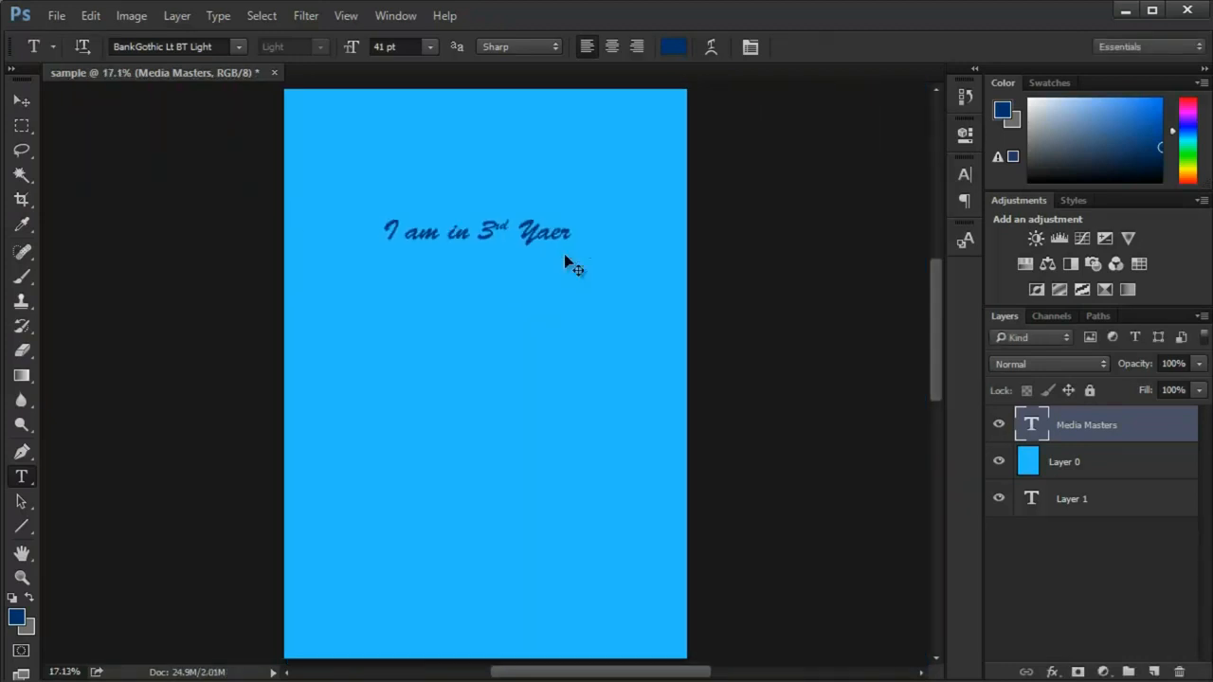
pyautogui.click(966, 241)
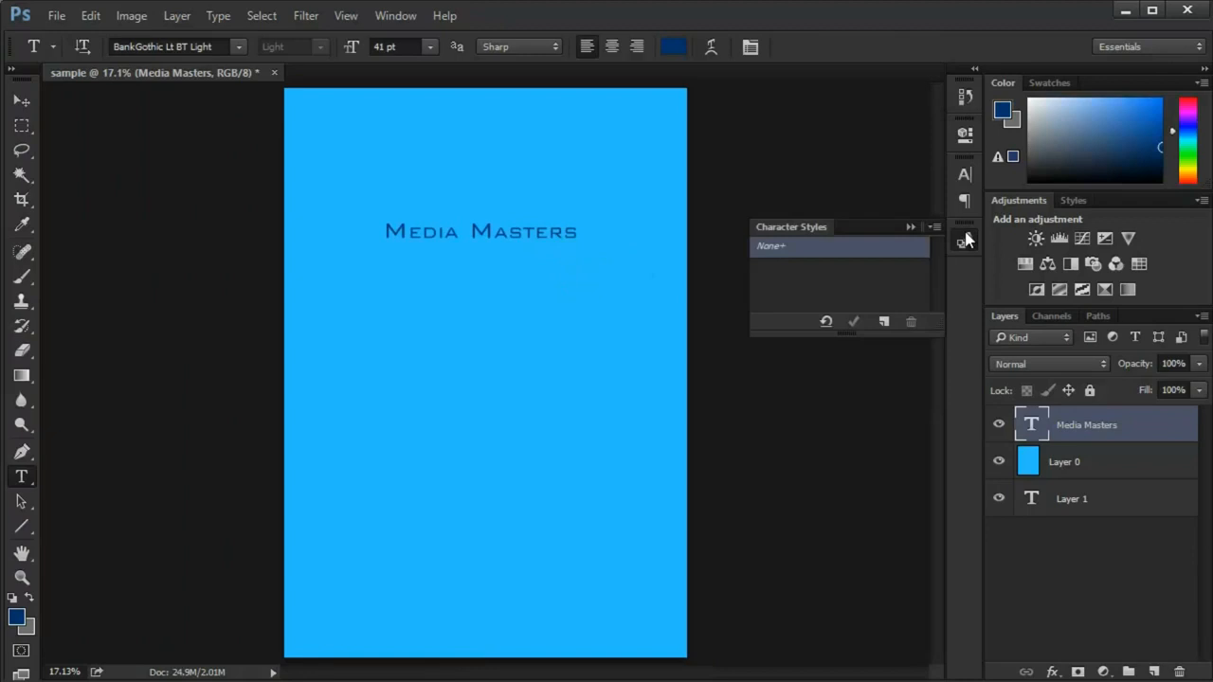
pyautogui.click(966, 241)
pyautogui.click(965, 174)
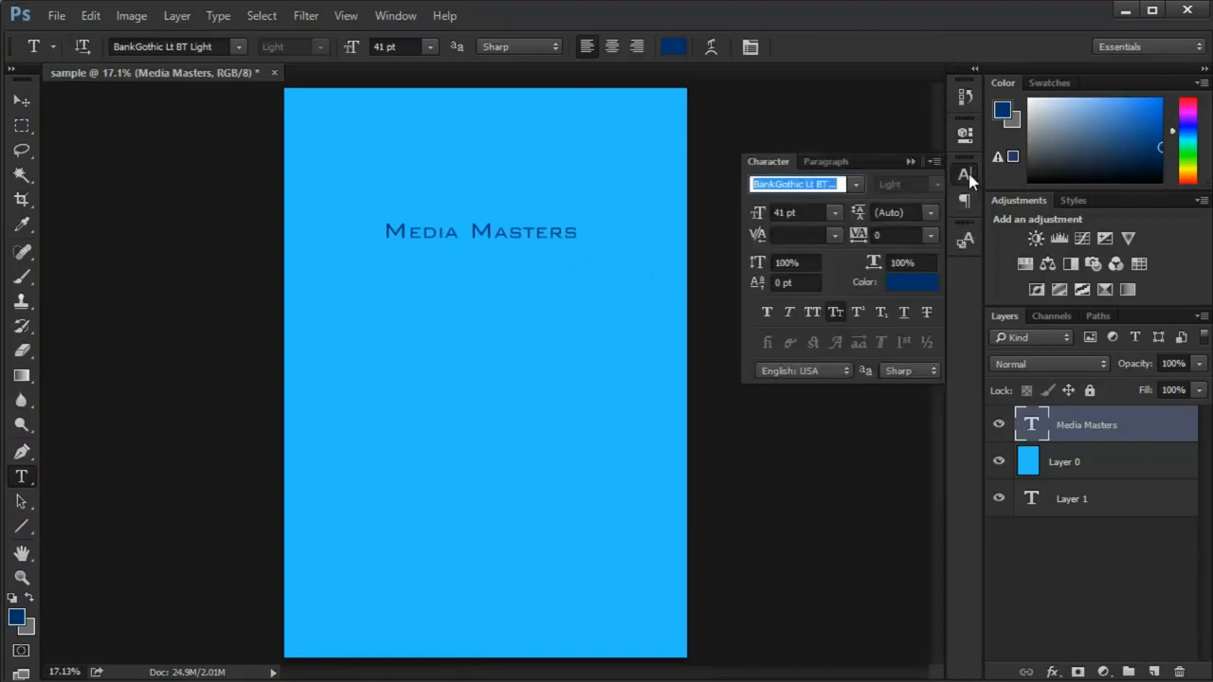
pyautogui.click(837, 162)
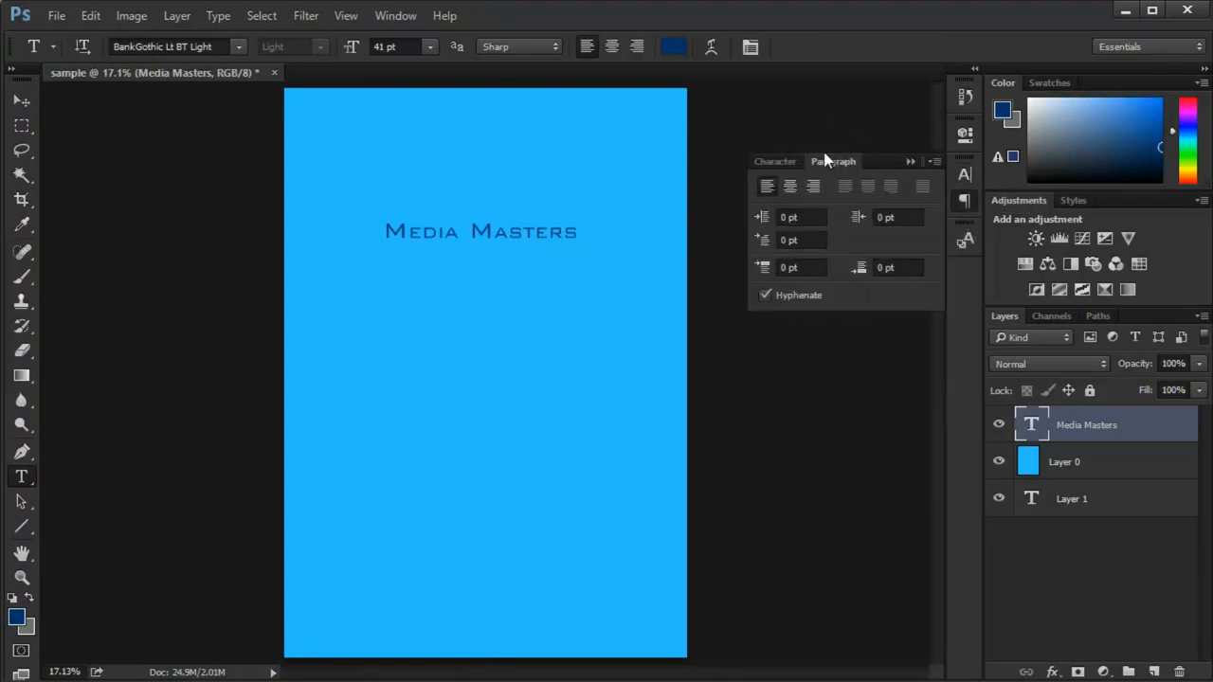
pyautogui.click(791, 166)
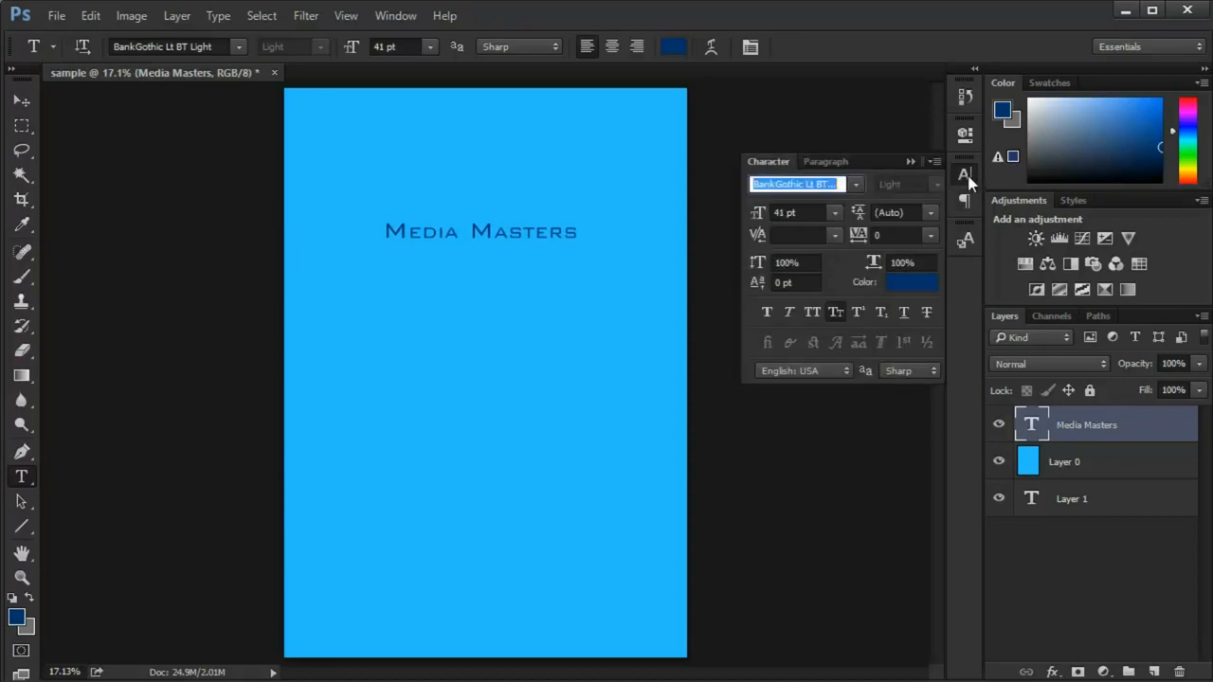
# - Close the Character, Paragraph and Character Styles panels so they leave the workspace
pyautogui.click(965, 201)
pyautogui.click(783, 168)
pyautogui.rightClick(758, 163)
pyautogui.click(782, 168)
pyautogui.rightClick(791, 162)
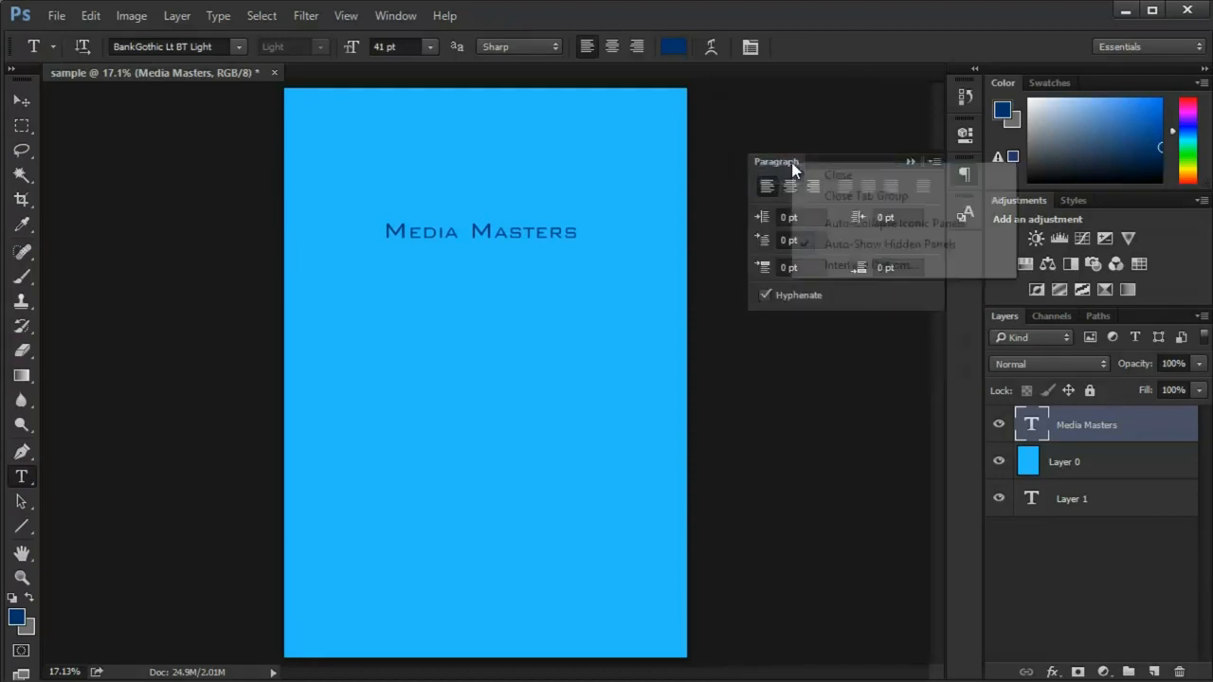
pyautogui.click(828, 174)
pyautogui.rightClick(969, 179)
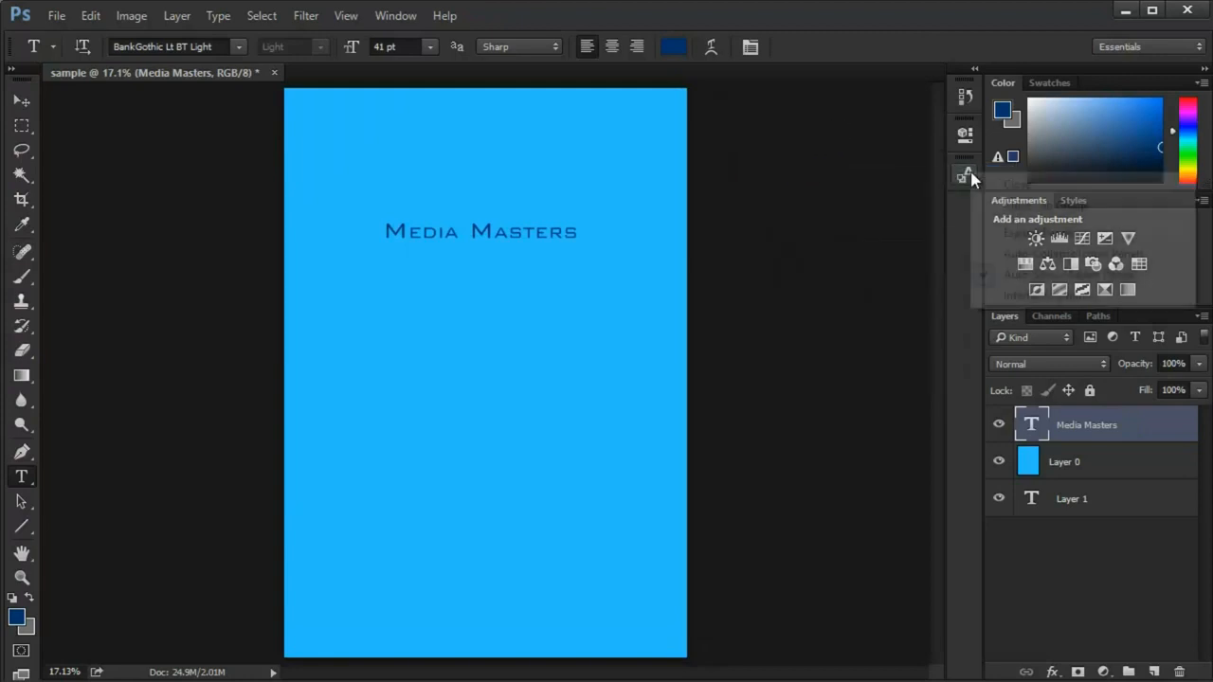
pyautogui.click(980, 184)
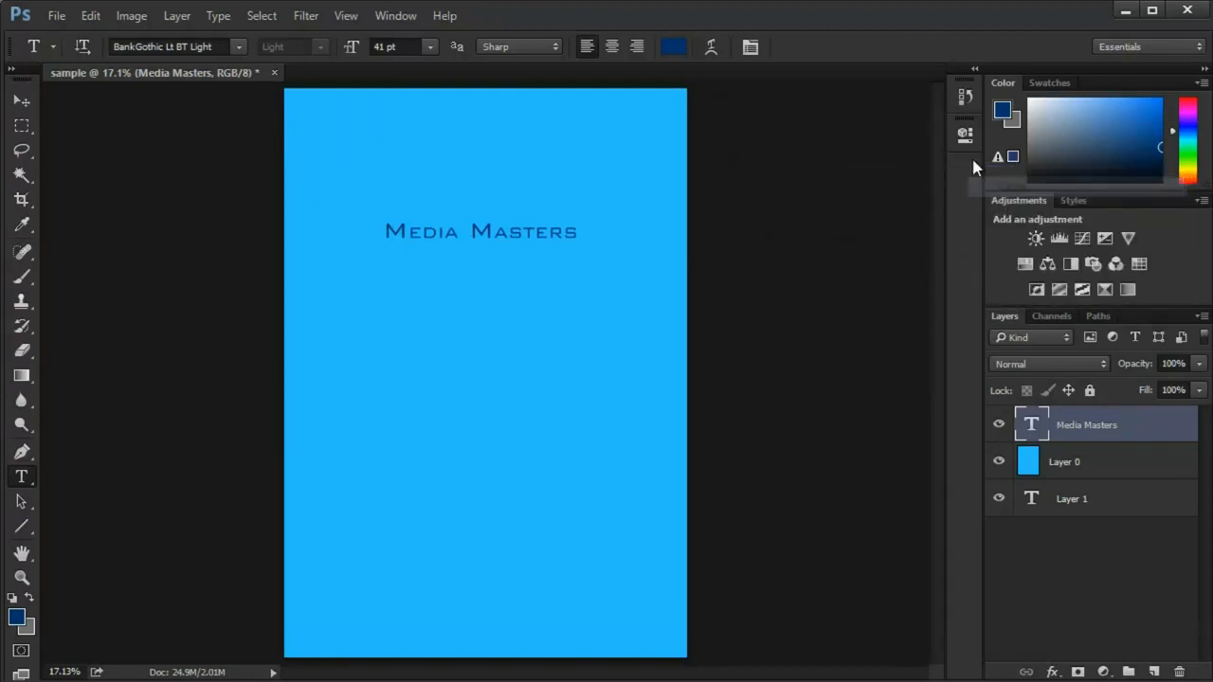
# - Bring the Character panel back into the workspace and collapse it to its icon
pyautogui.click(386, 16)
pyautogui.click(417, 197)
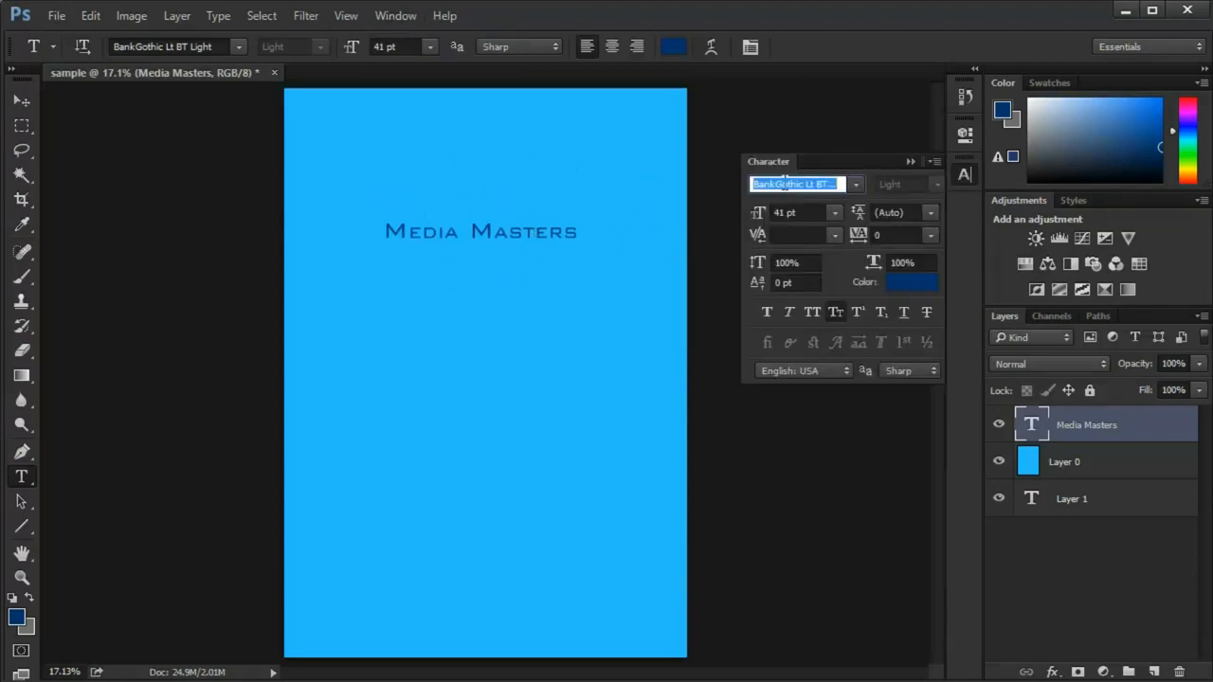
pyautogui.click(955, 173)
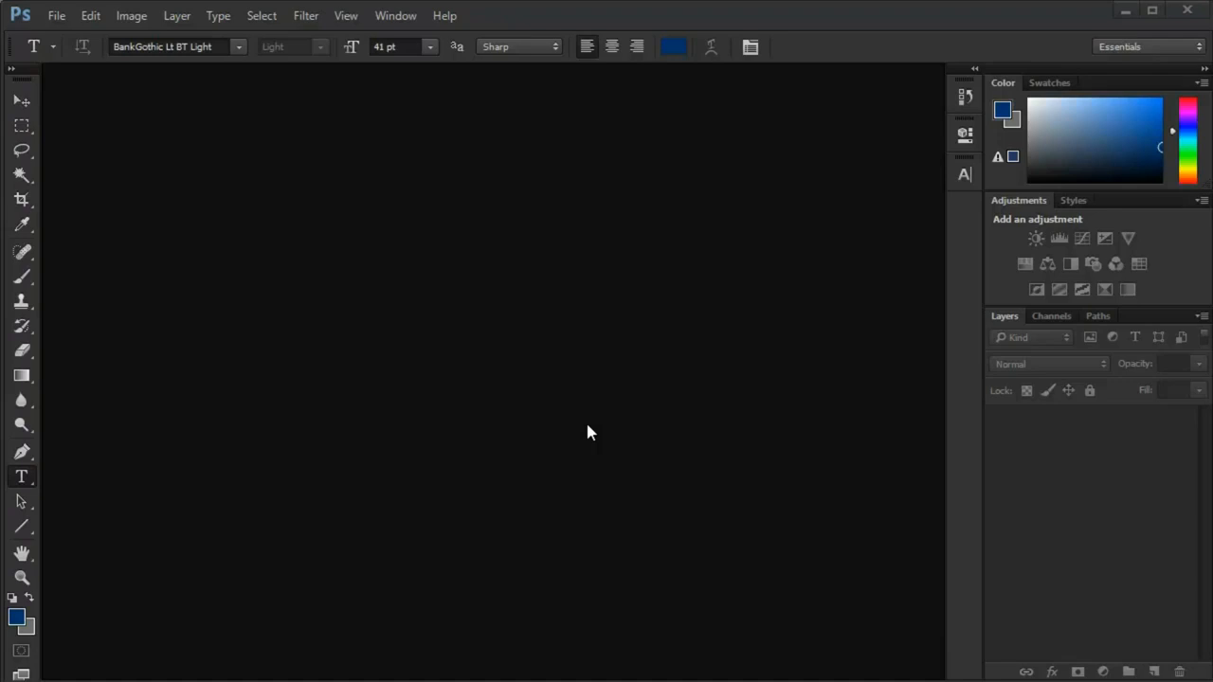
# - Create a new RGB document named "Ex", keeping the 209.97 × 297.01 mm size at 300 pixels/inch
pyautogui.press('v')
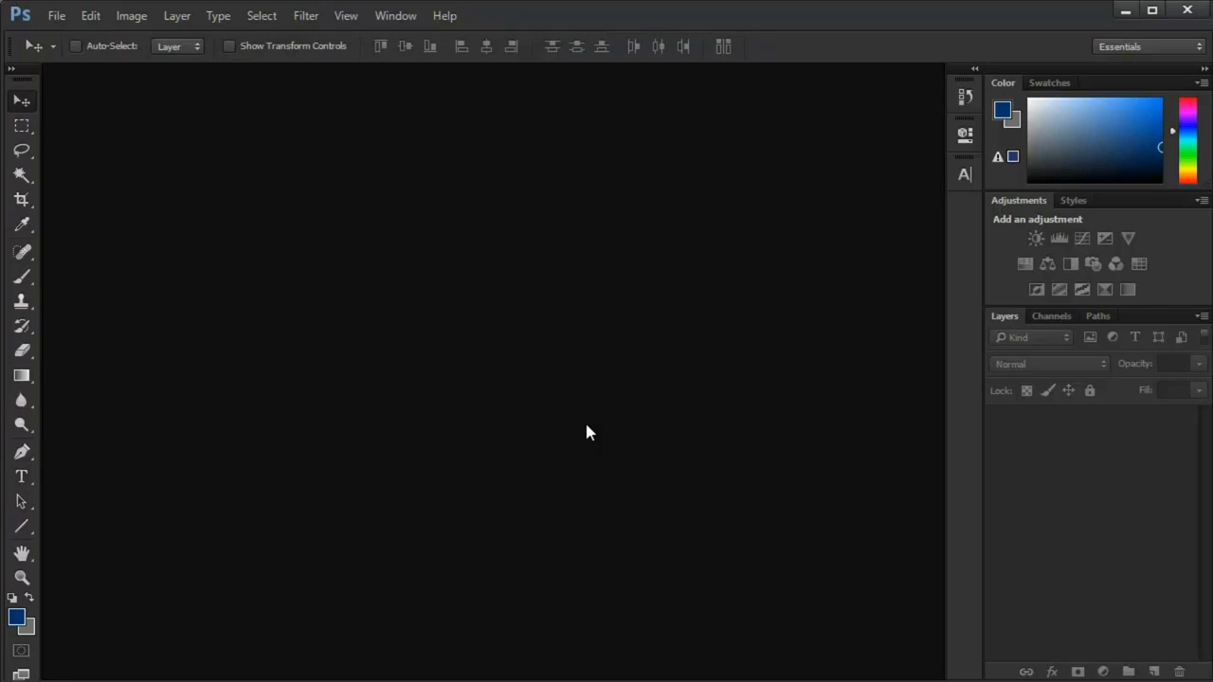
pyautogui.hotkey('ctrl', 'n')
pyautogui.write('Ex')
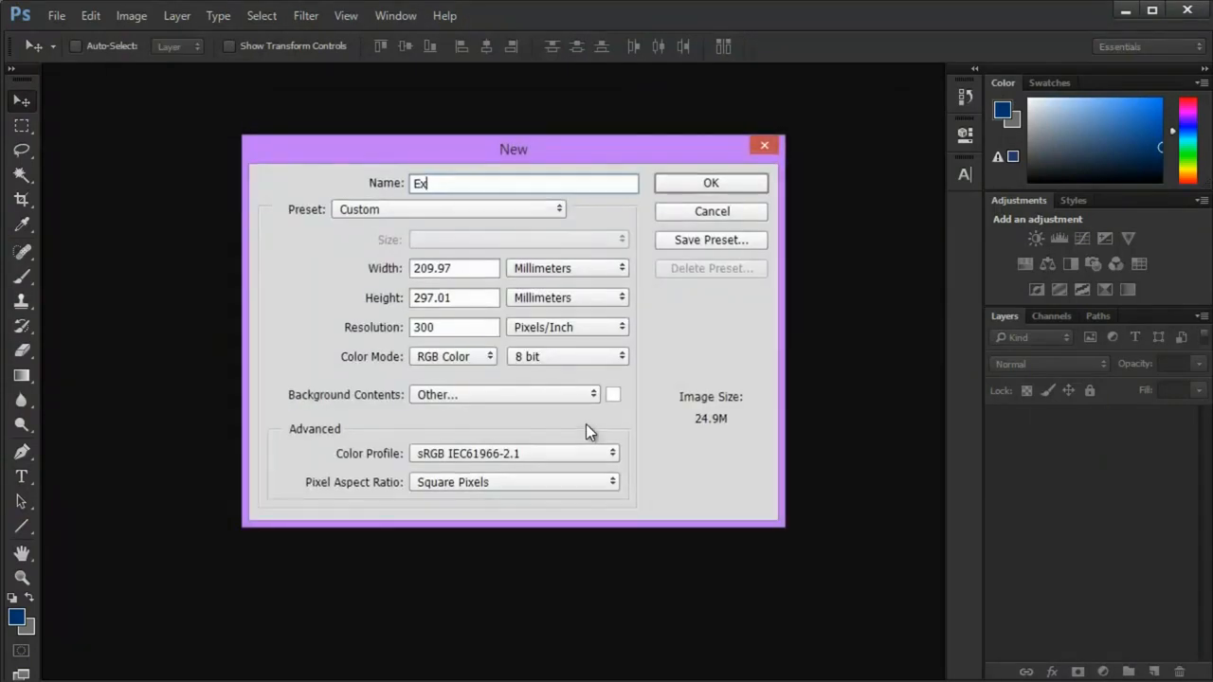
pyautogui.press('Return')
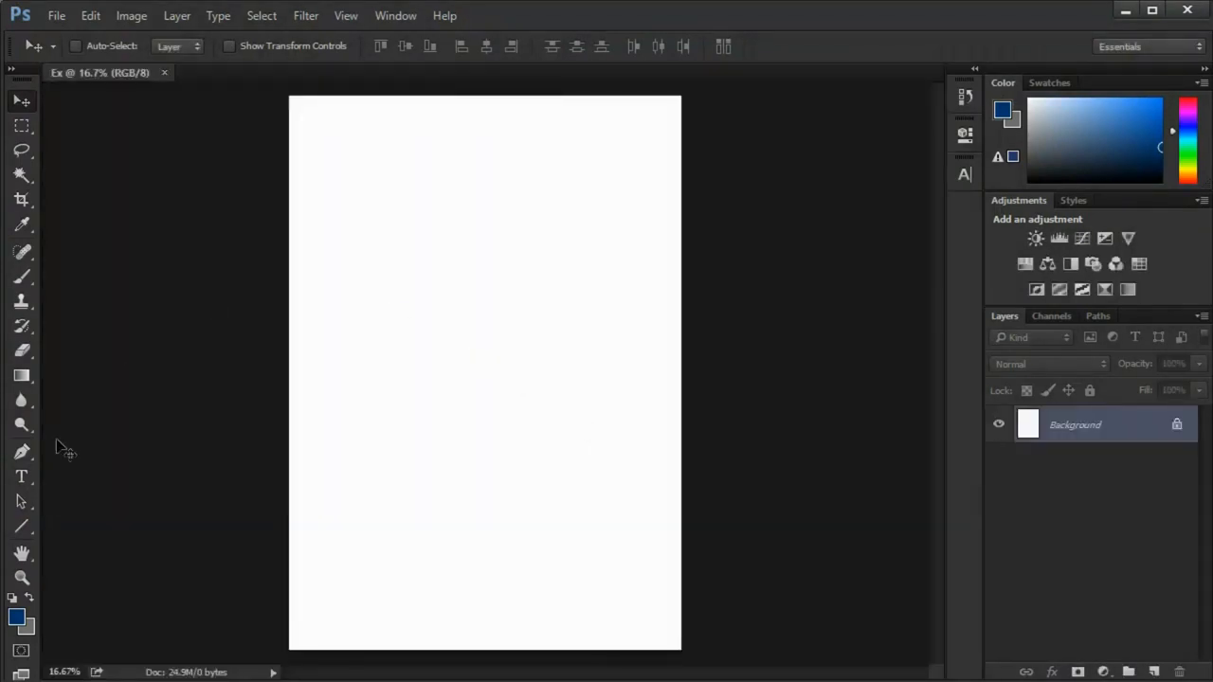
# - Start a work path with the Pen tool, drawing one straight segment between two anchor points near the page's upper-left area
pyautogui.click(23, 452)
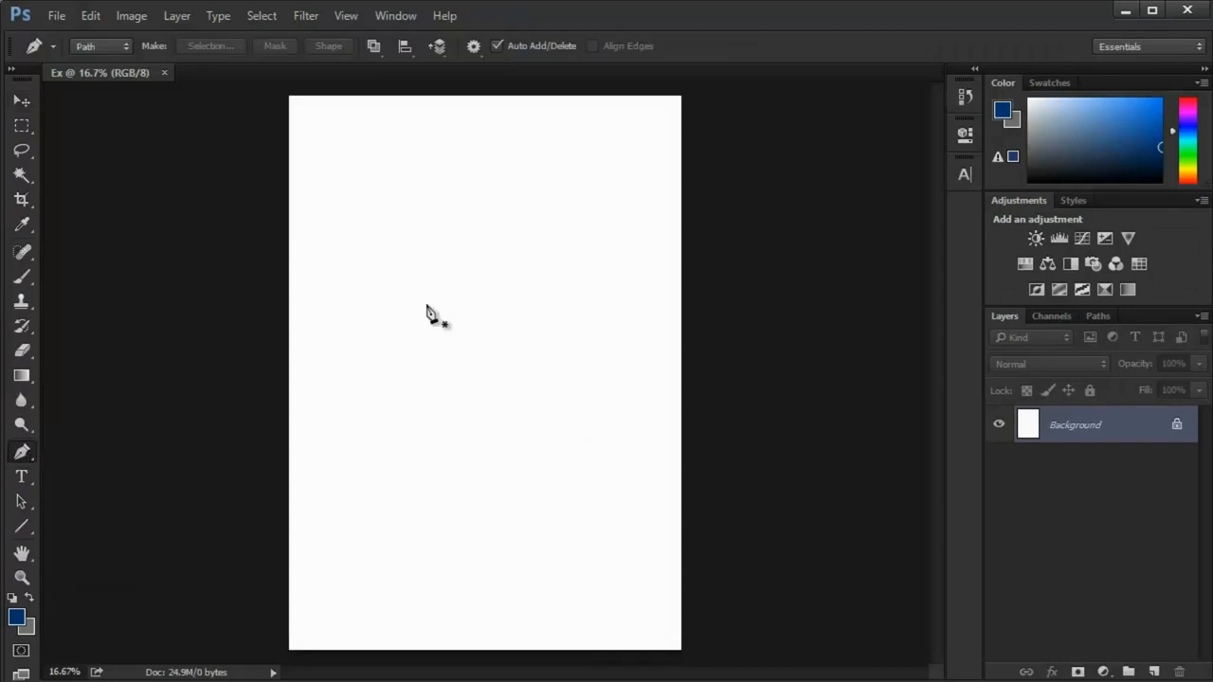
pyautogui.click(395, 210)
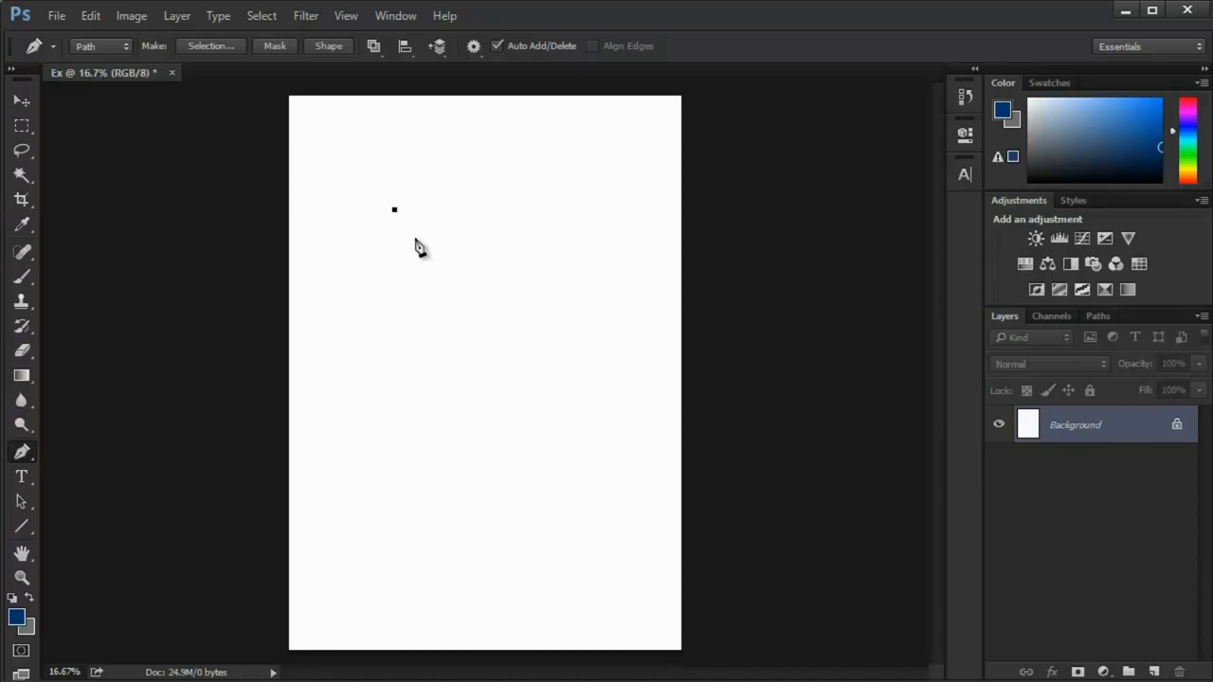
pyautogui.scroll(3, 368, 245)
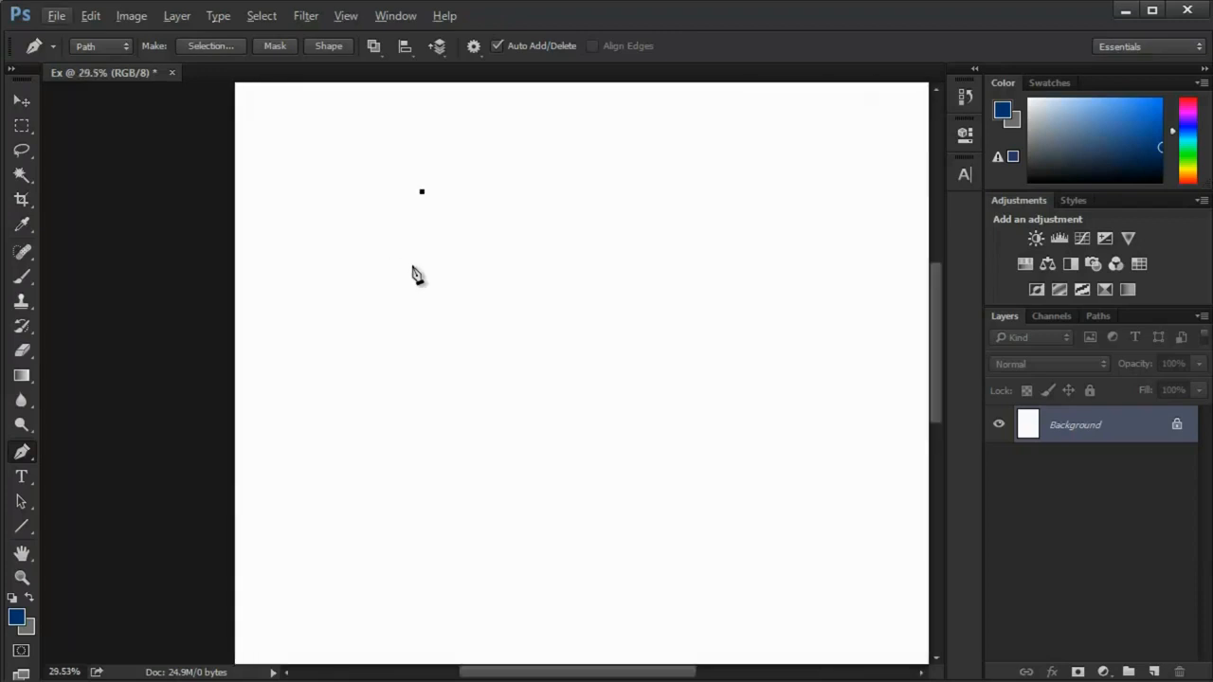
pyautogui.click(298, 343)
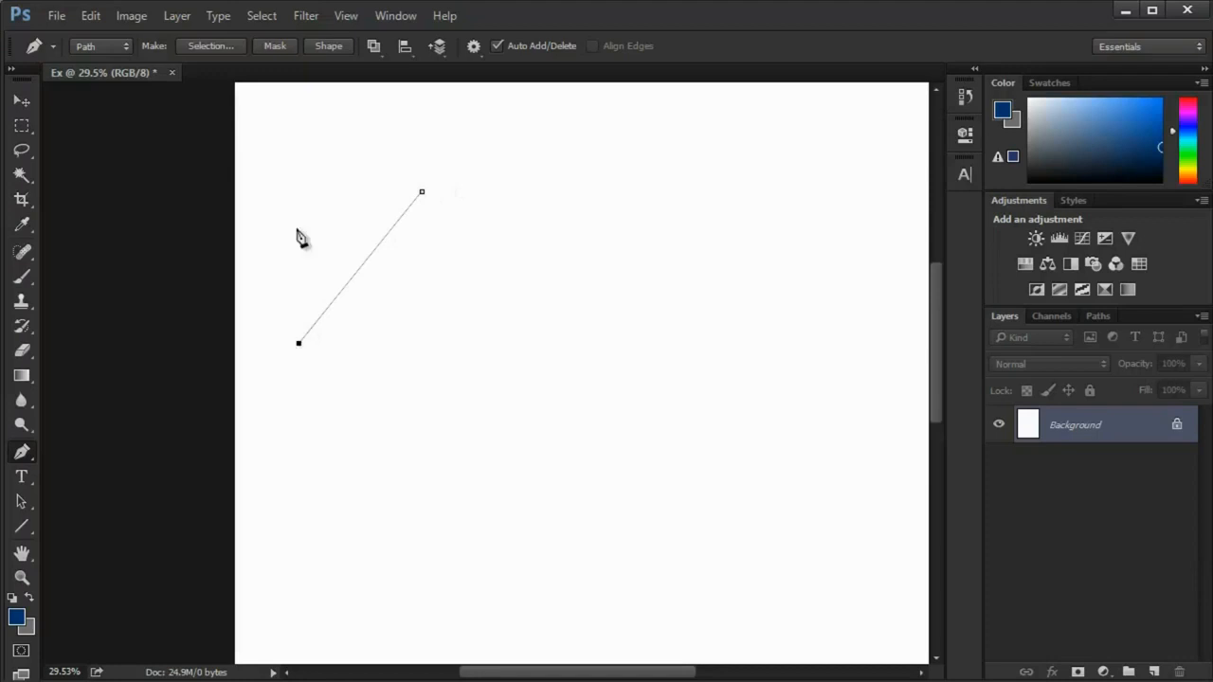
# - Switch to the Lasso tool and on to the Polygonal Lasso tool for comparison
pyautogui.click(21, 150)
pyautogui.rightClick(21, 154)
pyautogui.click(78, 152)
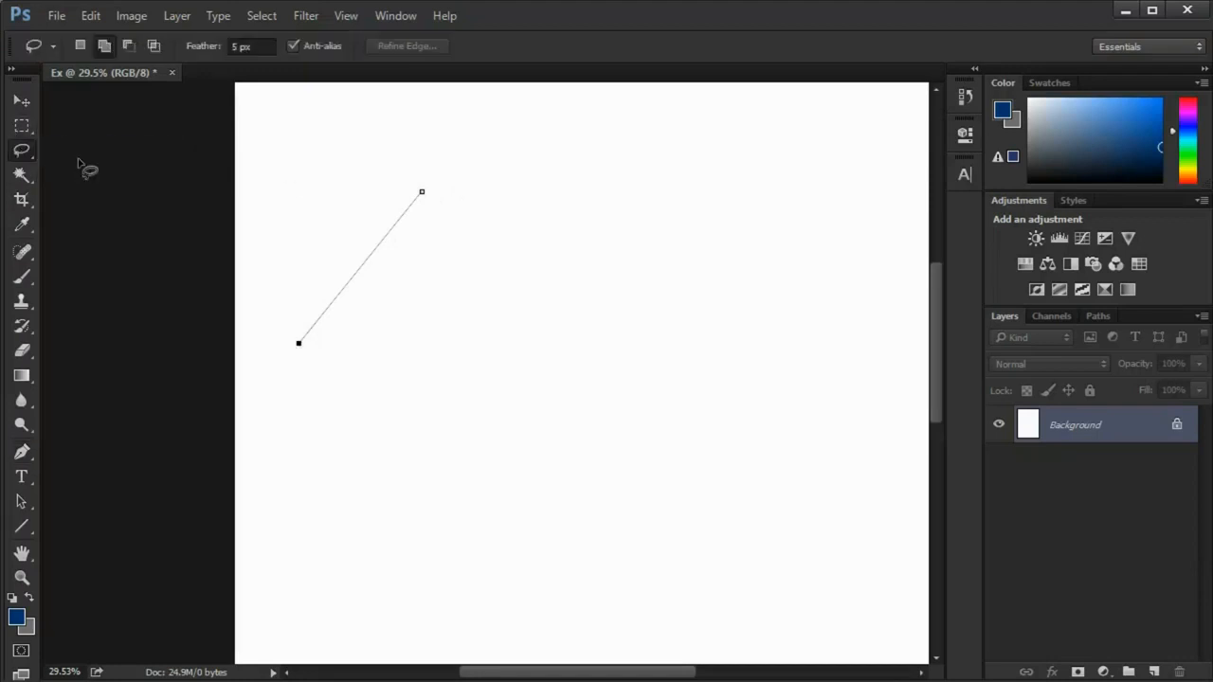
pyautogui.rightClick(31, 151)
pyautogui.click(77, 166)
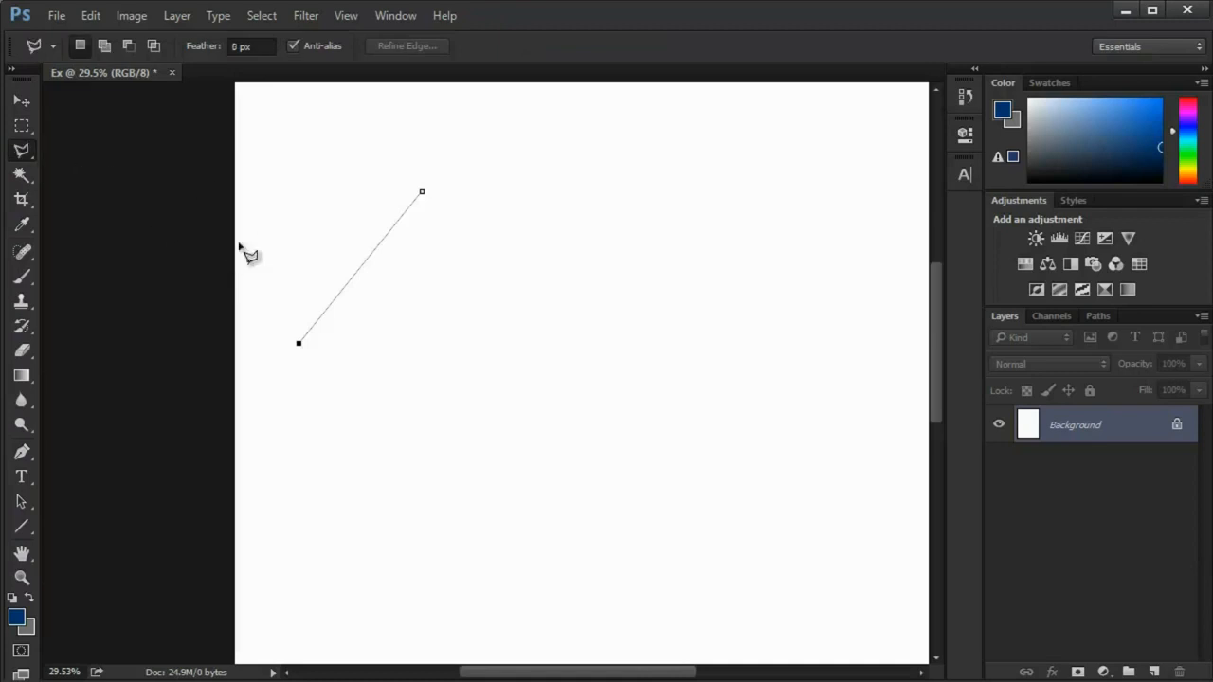
# - Continue the open path with the Pen tool, adding five more straight-segment anchor points, and close it into an irregular polygon
pyautogui.click(21, 452)
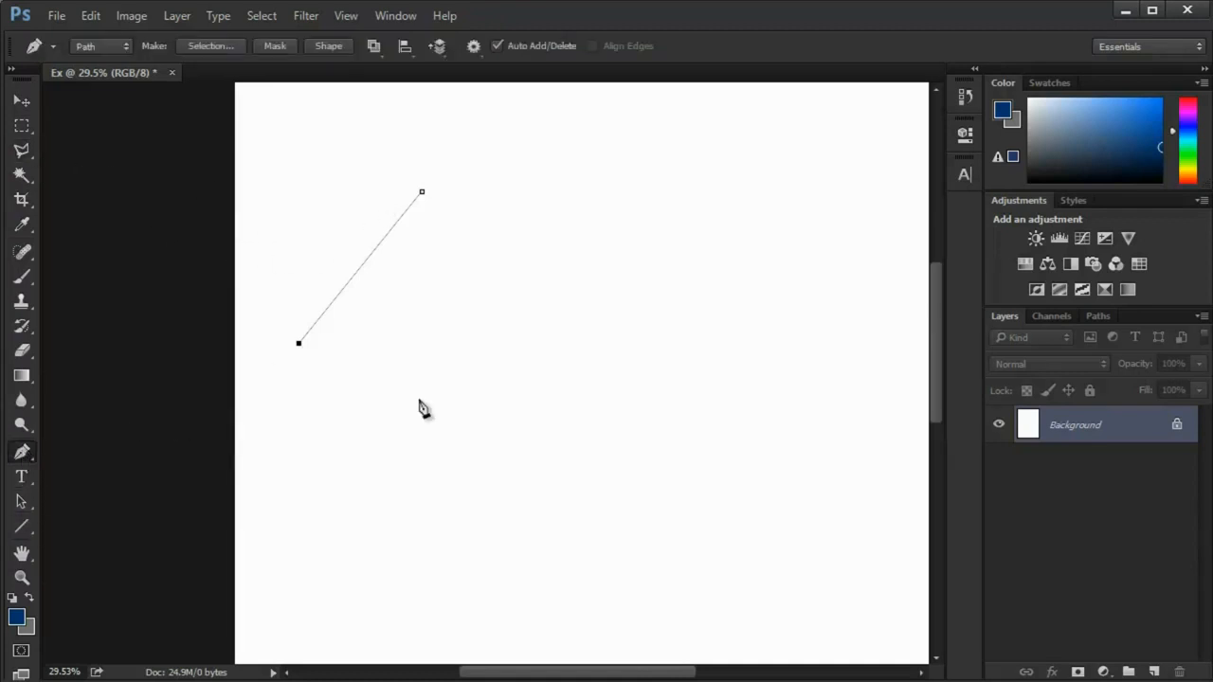
pyautogui.click(500, 486)
pyautogui.click(641, 355)
pyautogui.click(796, 234)
pyautogui.click(635, 263)
pyautogui.click(584, 189)
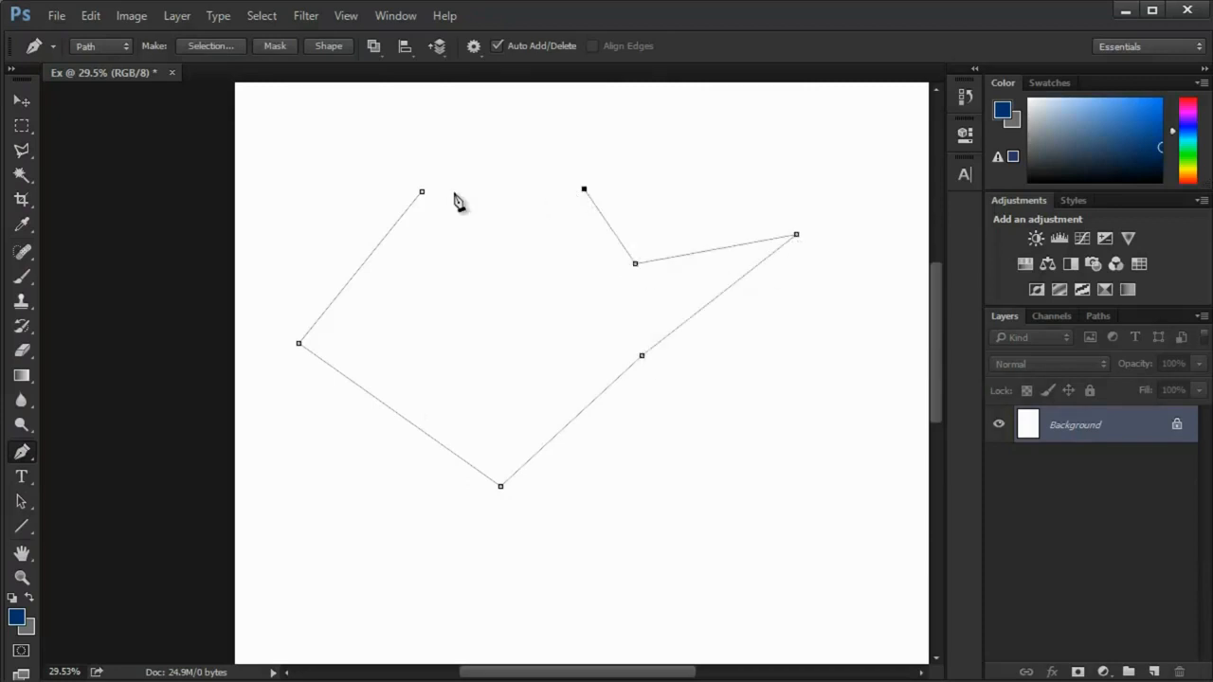
pyautogui.click(423, 194)
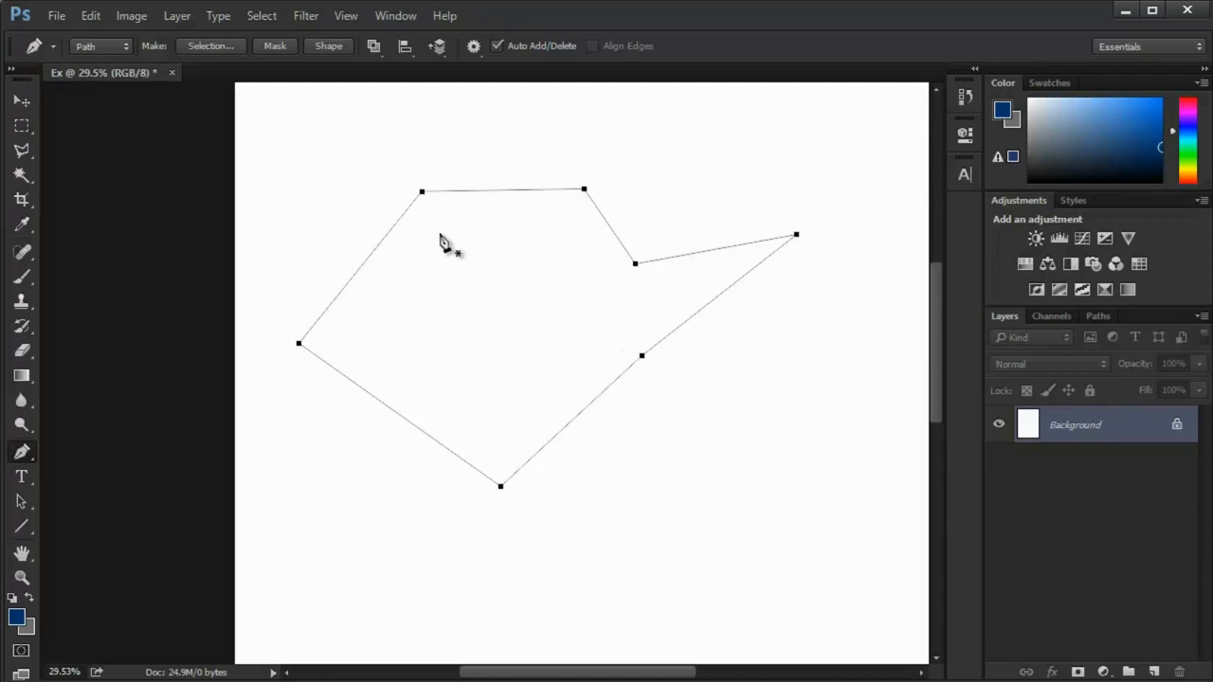
# - Revert the document to its New history state, removing the polygon path
pyautogui.click(965, 95)
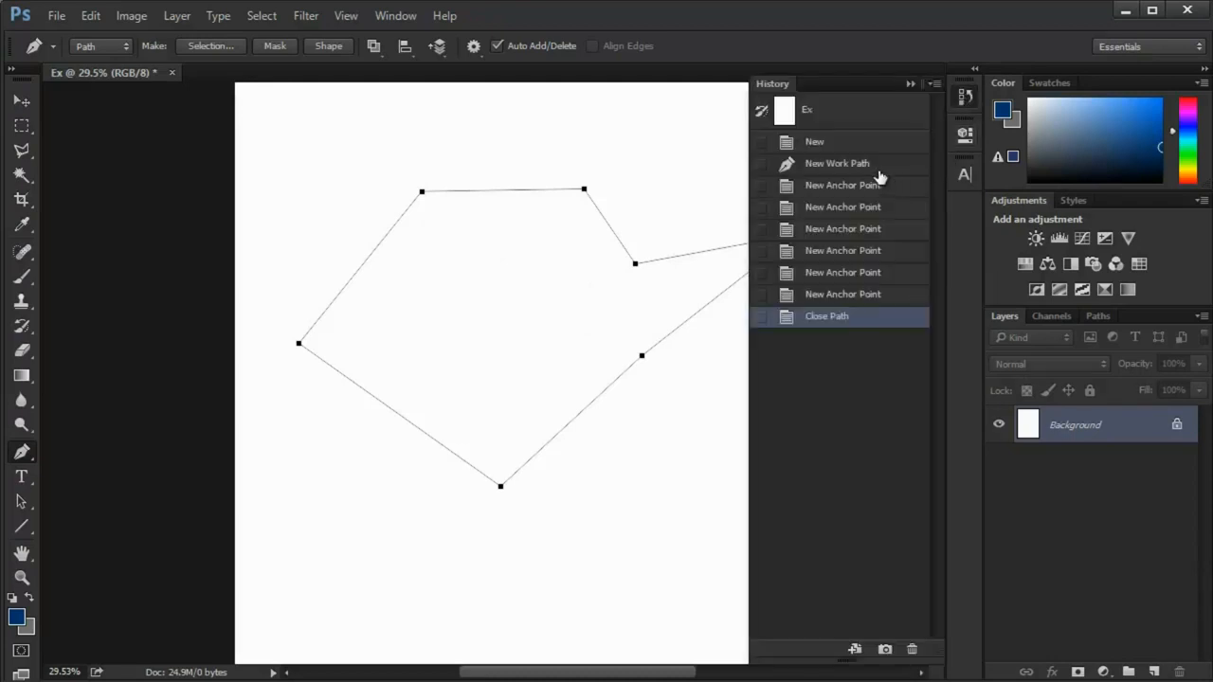
pyautogui.click(858, 165)
pyautogui.click(870, 141)
pyautogui.click(367, 175)
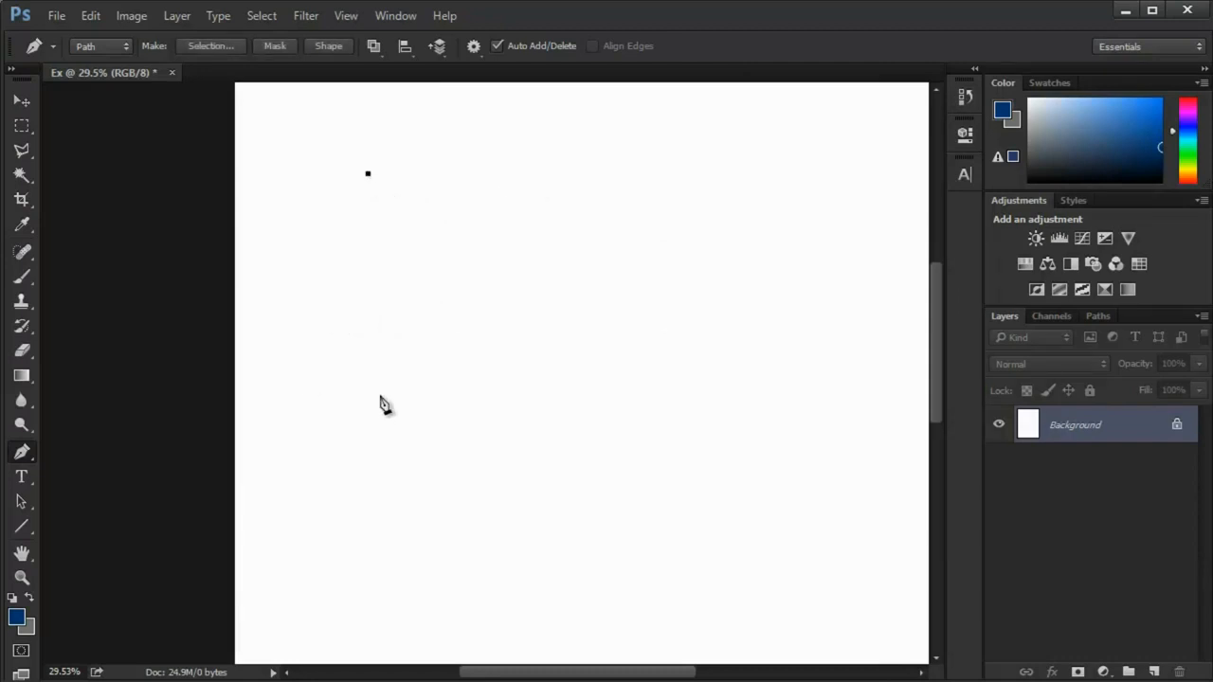
pyautogui.click(359, 364)
pyautogui.moveTo(354, 392); pyautogui.dragTo(509, 426)
pyautogui.hotkey('ctrl', 'z')
pyautogui.hotkey('ctrl', 'z')
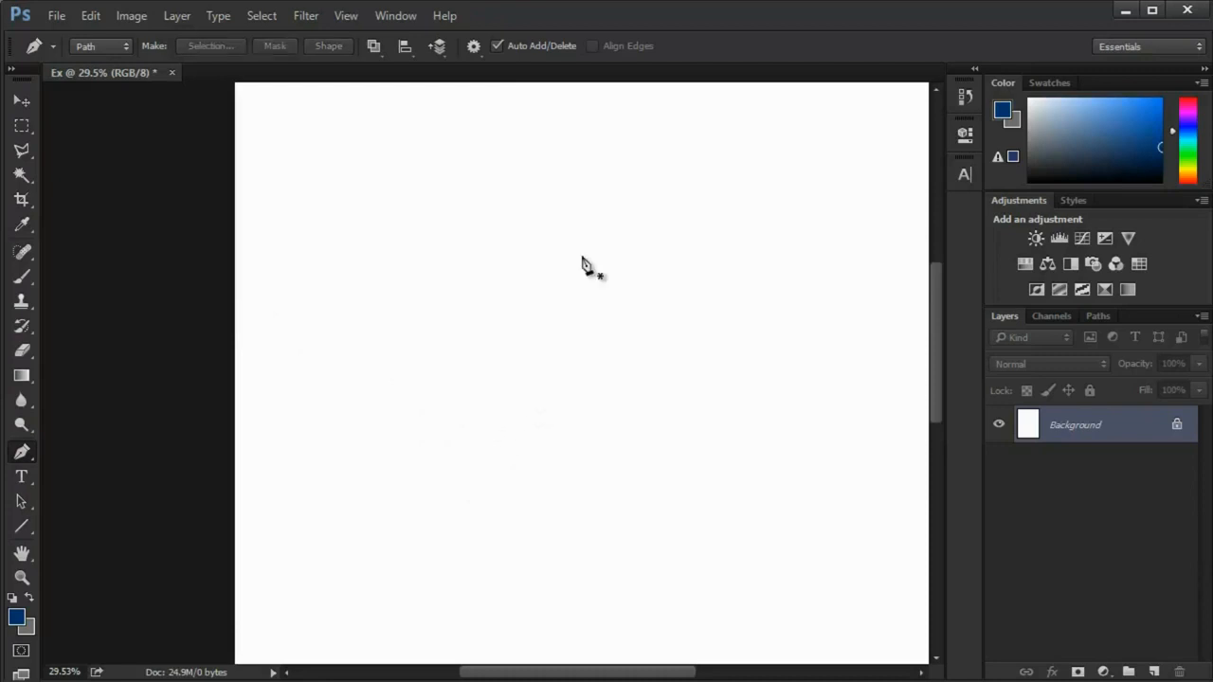
# - Draw the left half of a heart as a curved Pen path from the center notch over the upper-left lobe to the bottom tip
pyautogui.click(576, 246)
pyautogui.moveTo(340, 168); pyautogui.dragTo(222, 190)
pyautogui.moveTo(213, 242); pyautogui.dragTo(209, 293)
pyautogui.scroll(-2, 485, 273)
pyautogui.scroll(-1, 486, 283)
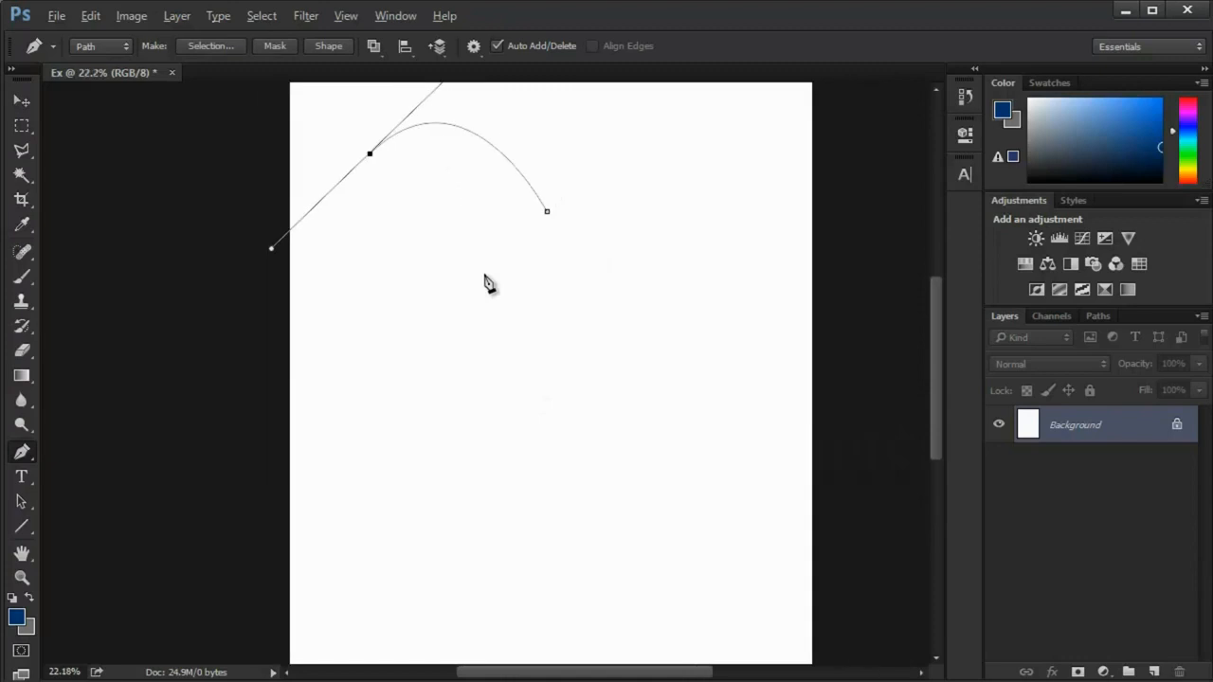
pyautogui.moveTo(533, 450); pyautogui.dragTo(564, 597)
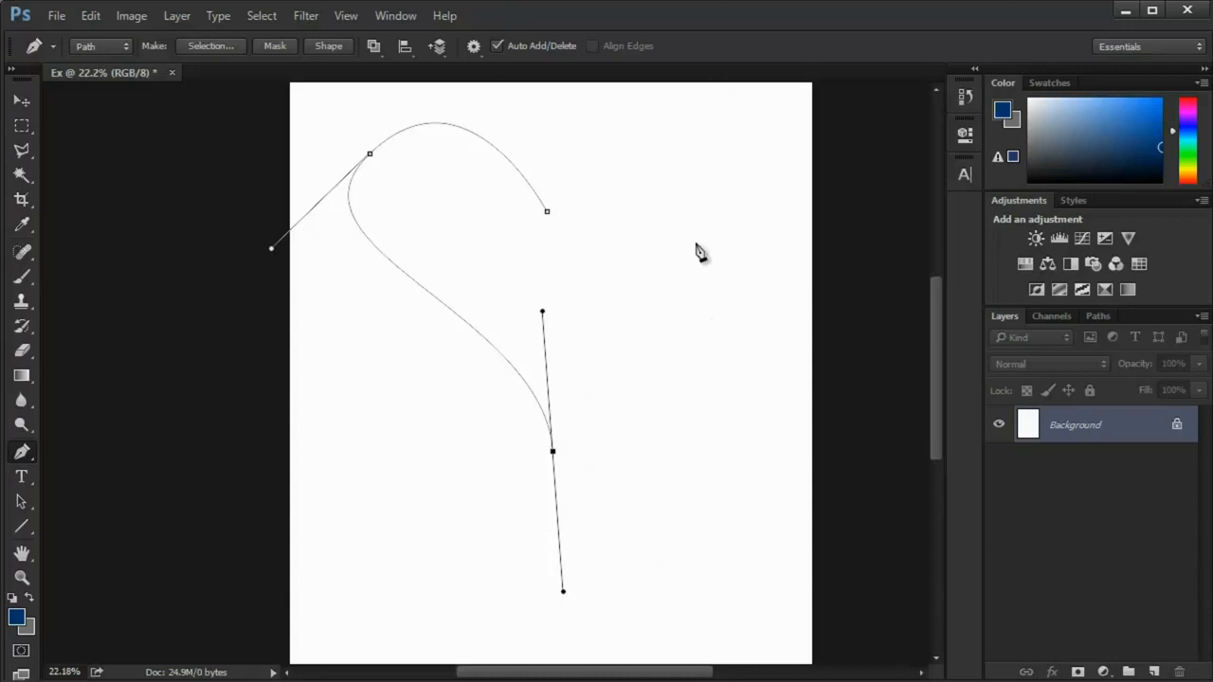
# - Add a smooth anchor point on the heart's upper-right lobe, with its handle pulled up toward the center
pyautogui.moveTo(725, 166); pyautogui.dragTo(644, 104)
pyautogui.moveTo(652, 154)
pyautogui.mouseDown()
pyautogui.moveTo(651, 136)
pyautogui.moveTo(661, 163)
pyautogui.moveTo(674, 160)
pyautogui.moveTo(698, 311)
pyautogui.moveTo(731, 243)
pyautogui.moveTo(654, 116)
pyautogui.moveTo(611, 129)
pyautogui.moveTo(715, 112)
pyautogui.moveTo(669, 272)
pyautogui.moveTo(619, 147)
pyautogui.moveTo(657, 122)
pyautogui.moveTo(628, 103)
pyautogui.moveTo(658, 100)
pyautogui.moveTo(662, 134)
pyautogui.moveTo(645, 166)
pyautogui.moveTo(641, 152)
pyautogui.mouseUp()
pyautogui.scroll(-2, 685, 325)
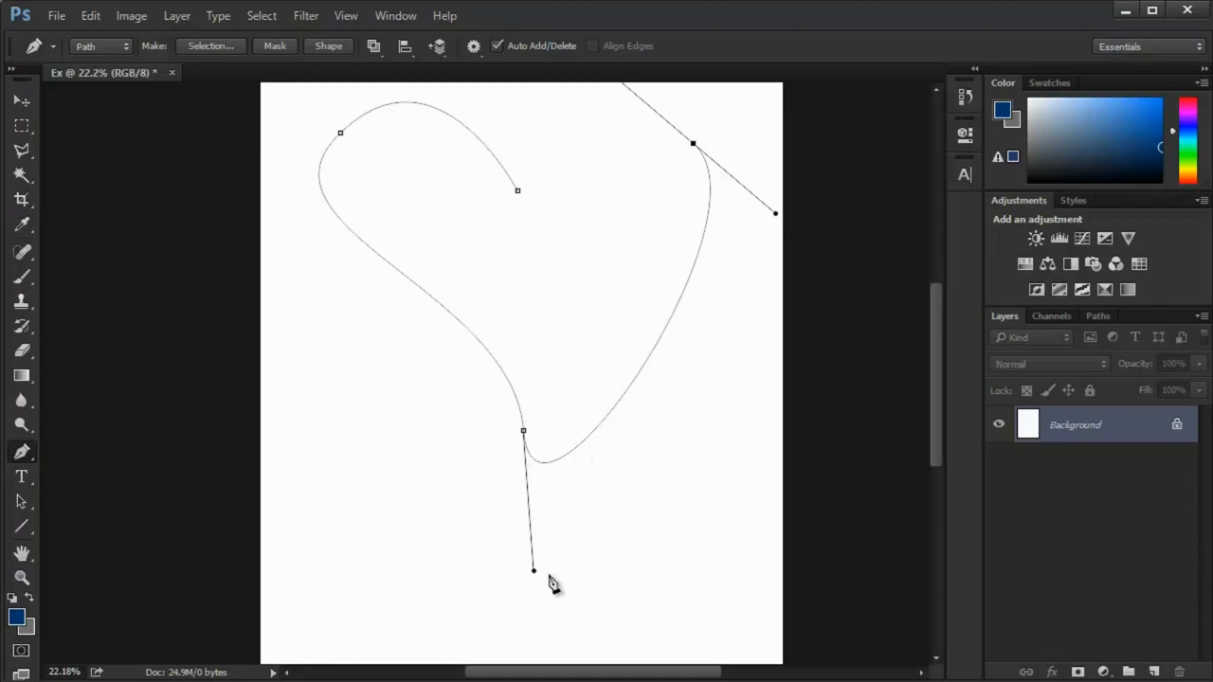
# - Turn the bottom tip's outgoing handle upward to form a sharp corner, and adjust the upper-right anchor's lower handle
pyautogui.press('alt')
pyautogui.press('alt')
pyautogui.moveTo(548, 558); pyautogui.dragTo(517, 341)
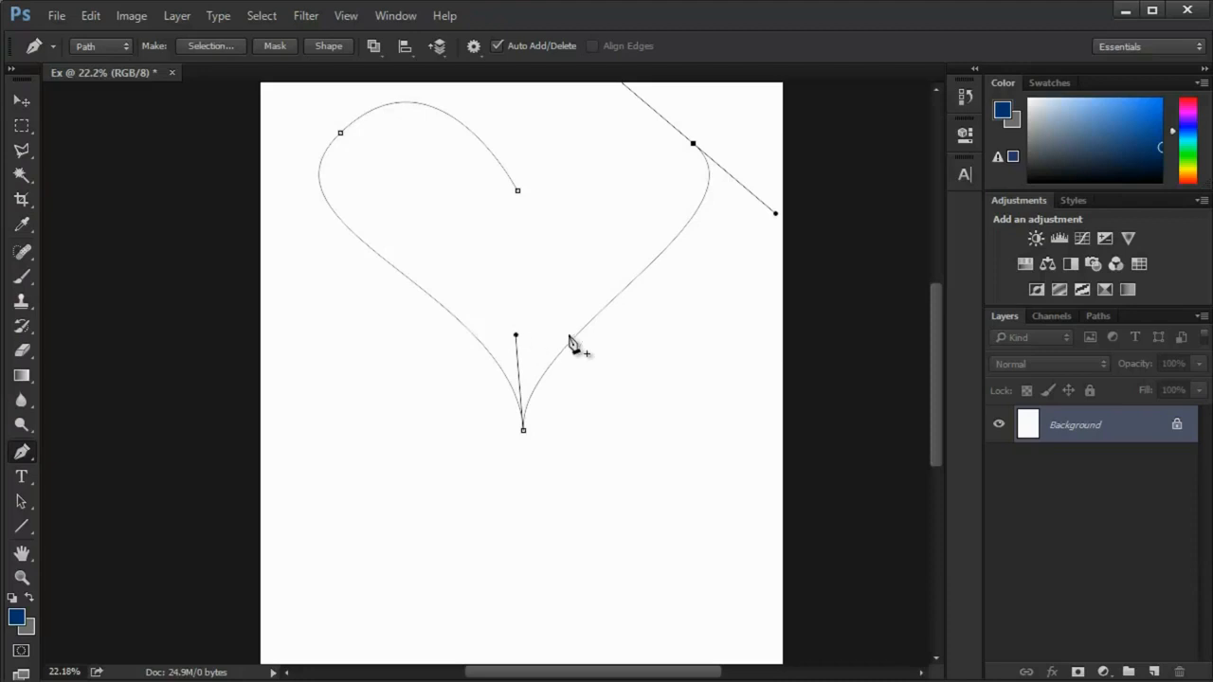
pyautogui.moveTo(775, 214); pyautogui.dragTo(783, 241)
pyautogui.moveTo(632, 259); pyautogui.dragTo(652, 356)
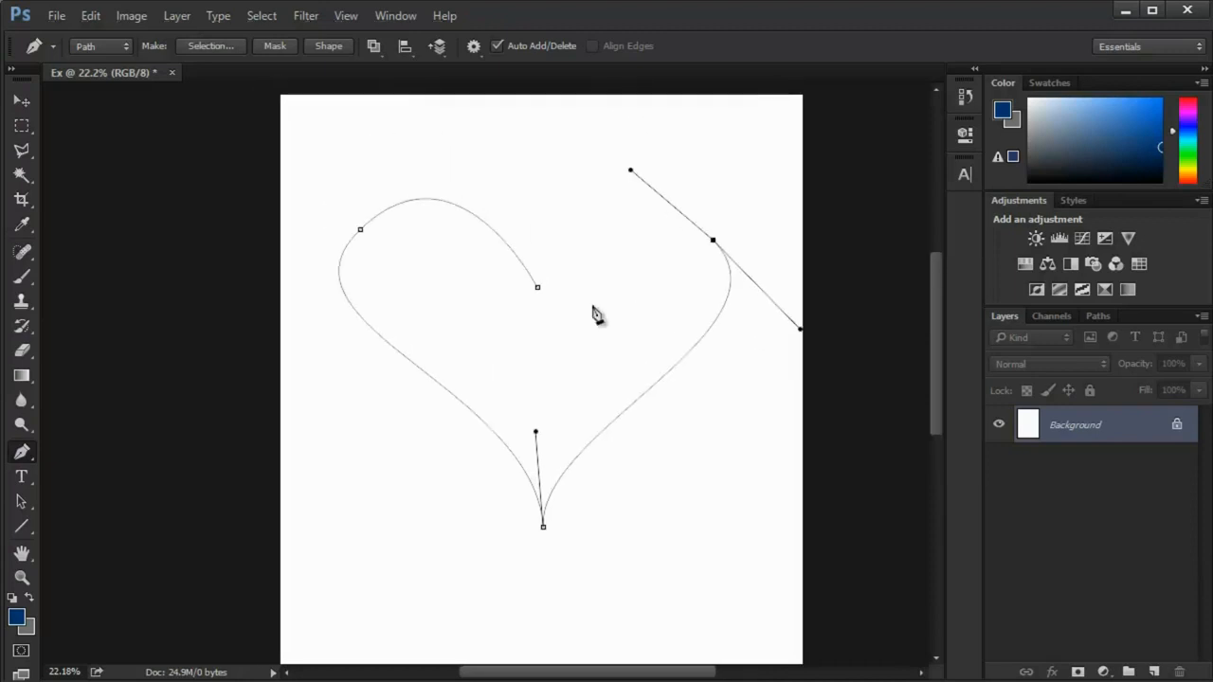
# - Add a curved anchor point just right of the center notch and close the heart path at its starting anchor
pyautogui.moveTo(554, 281); pyautogui.dragTo(550, 320)
pyautogui.click(537, 286)
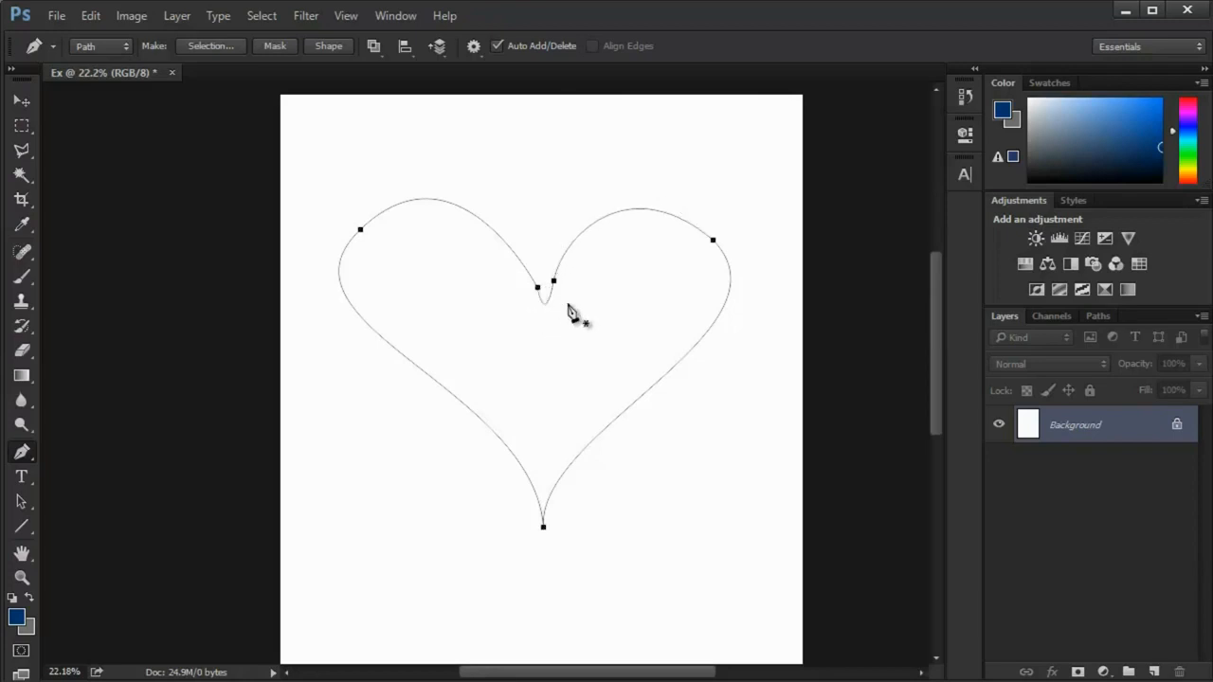
pyautogui.scroll(1, 577, 292)
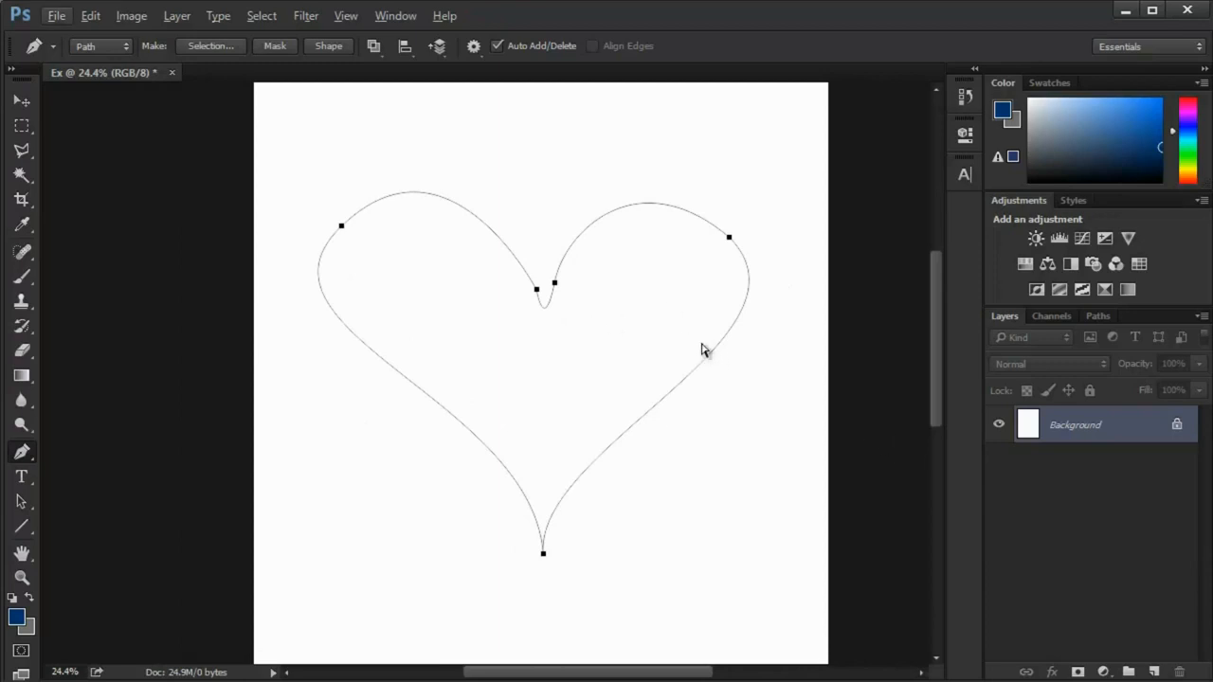
pyautogui.scroll(-4, 702, 349)
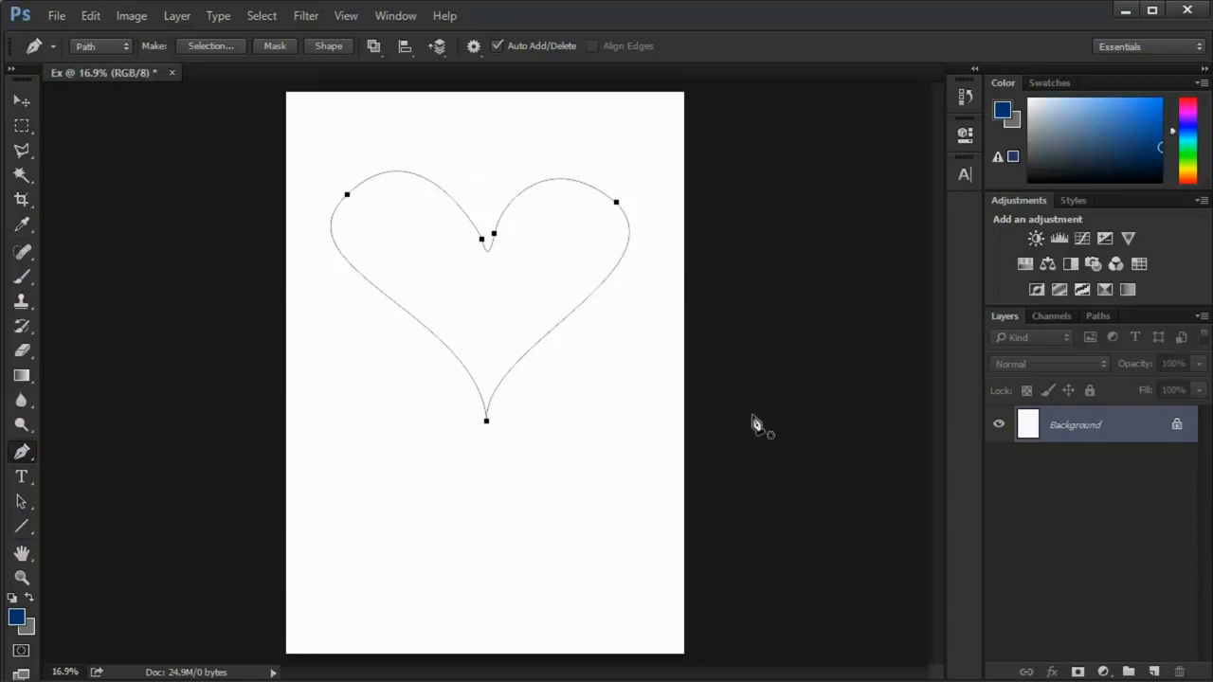
# - Convert the locked Background to a regular layer and make a new anti-aliased selection from the heart path with a 0-pixel feather
pyautogui.keyDown('alt'); pyautogui.doubleClick(1081, 427); pyautogui.keyUp('alt')
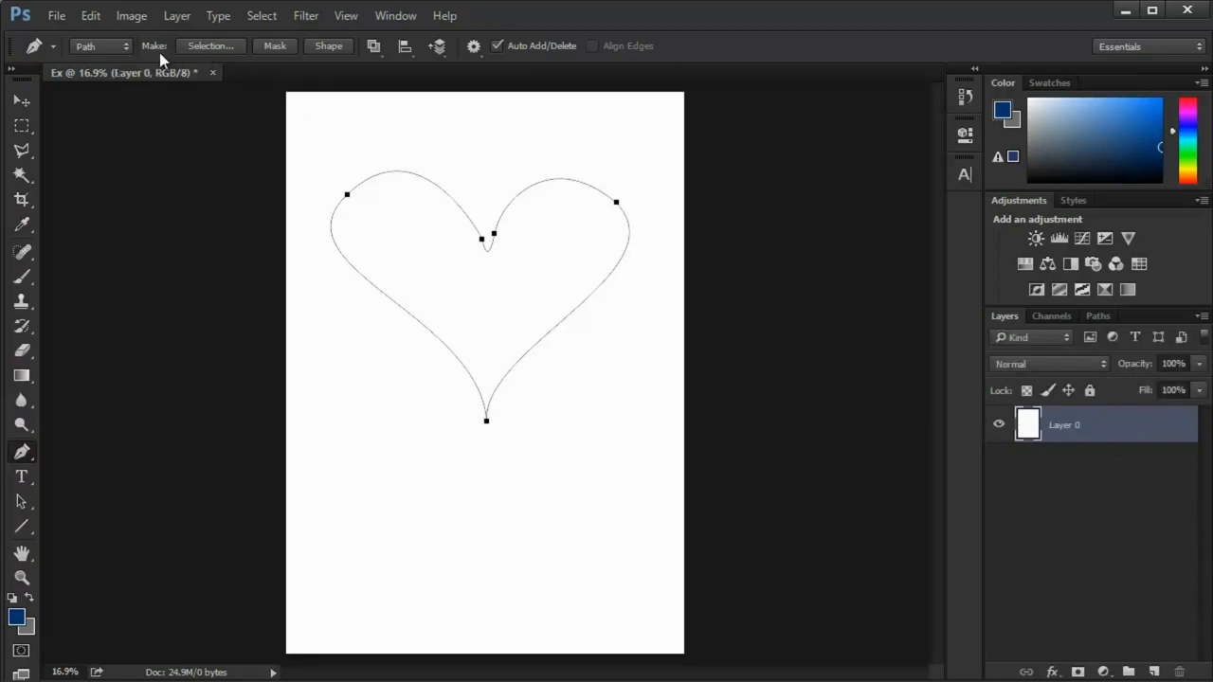
pyautogui.click(216, 54)
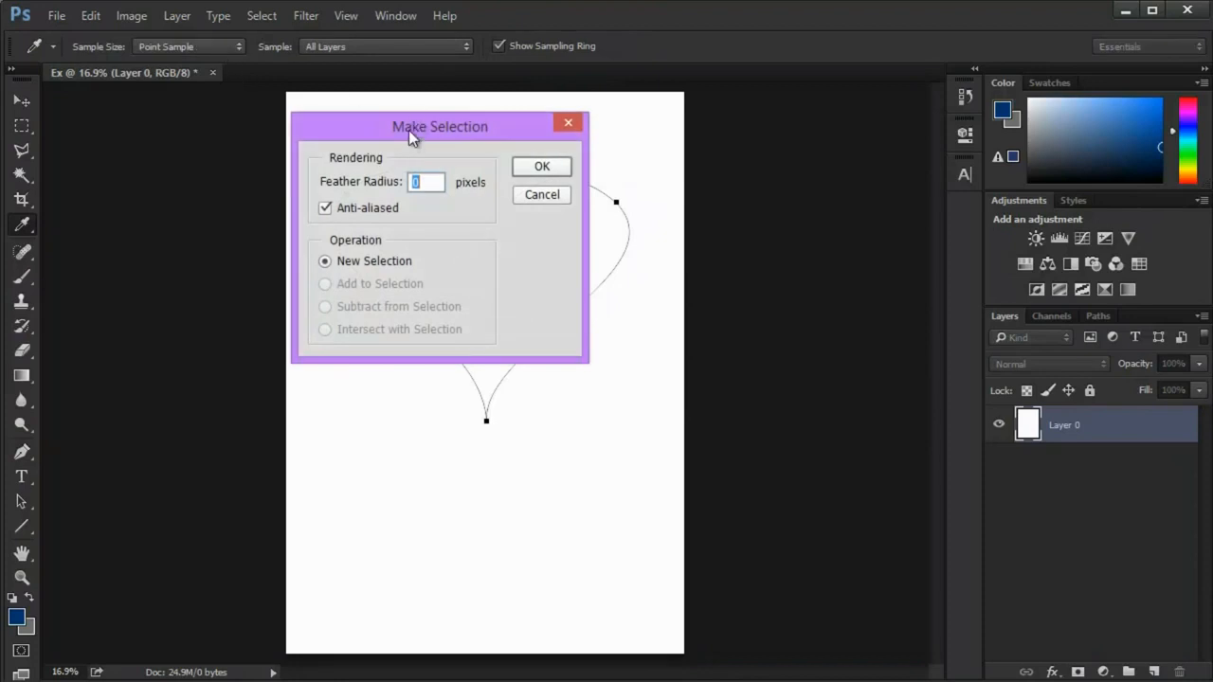
pyautogui.moveTo(408, 130); pyautogui.dragTo(323, 126)
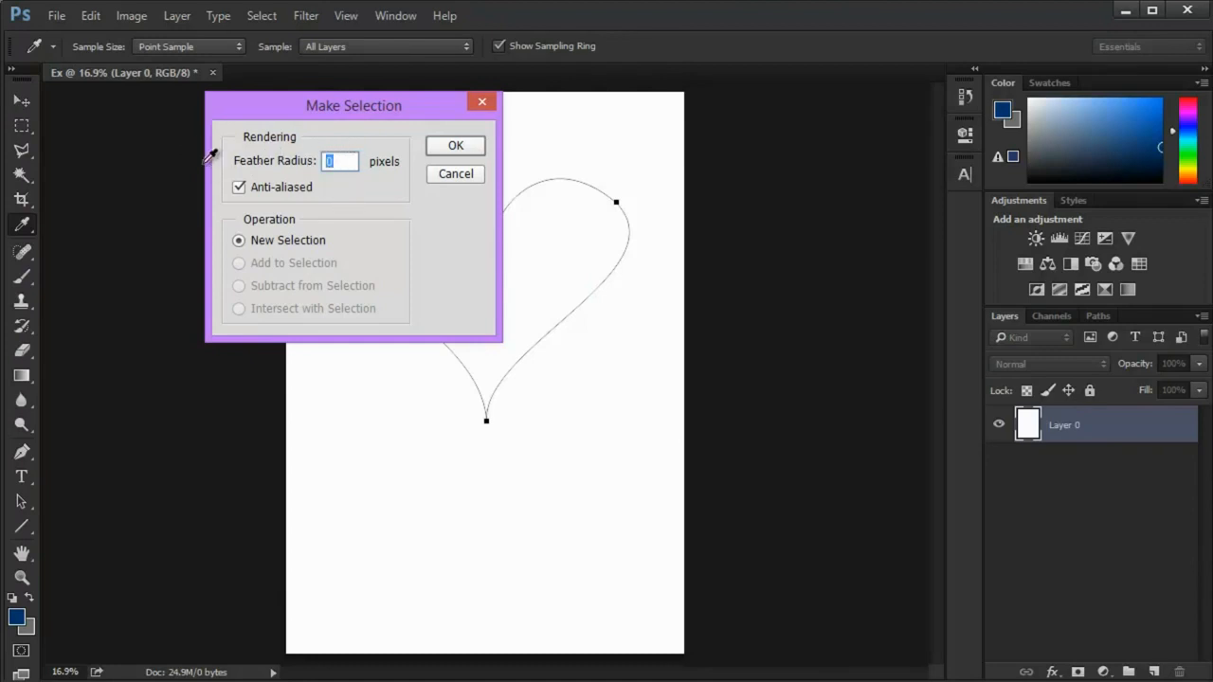
pyautogui.press('Return')
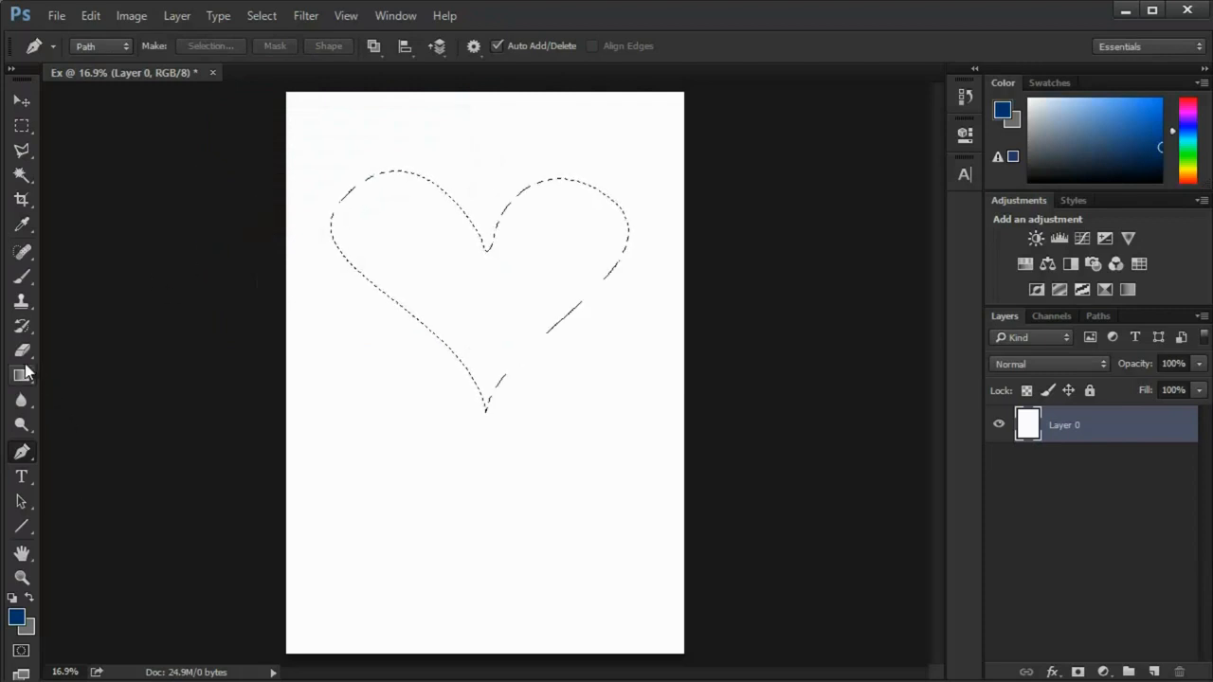
# - Paint the whole heart selection dark blue with the Brush tool on Layer 0
pyautogui.press('b')
pyautogui.moveTo(398, 237)
pyautogui.mouseDown()
pyautogui.moveTo(534, 203)
pyautogui.moveTo(336, 322)
pyautogui.mouseUp()
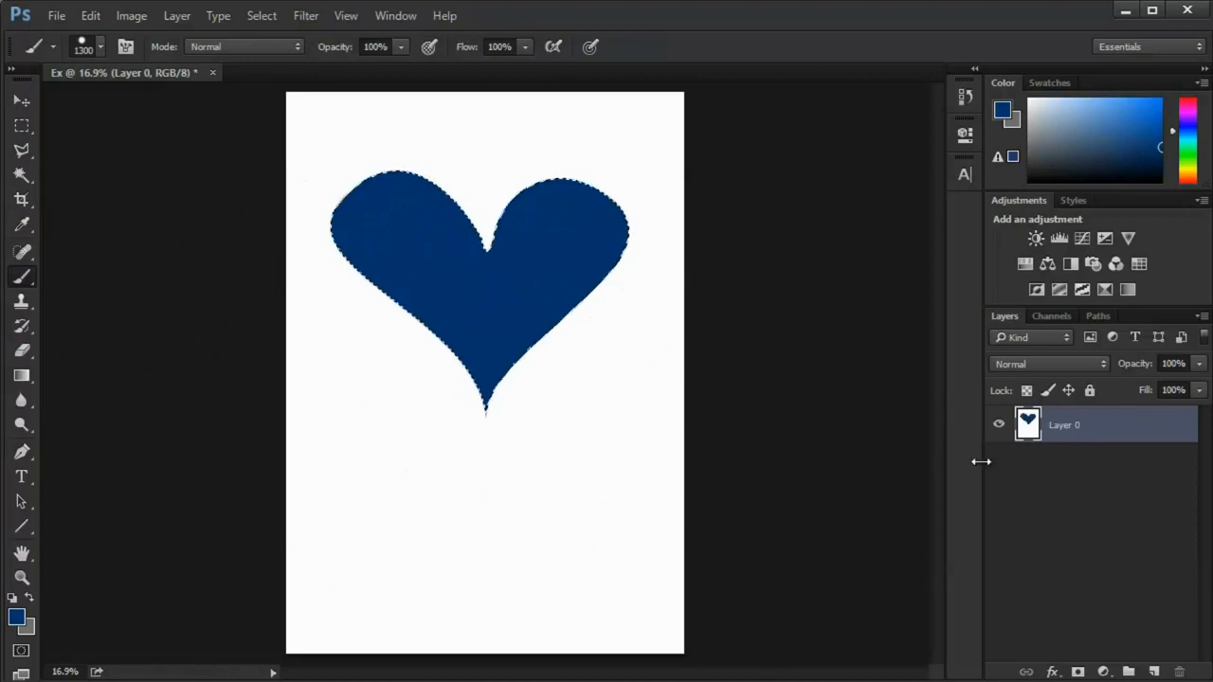
pyautogui.click(1095, 497)
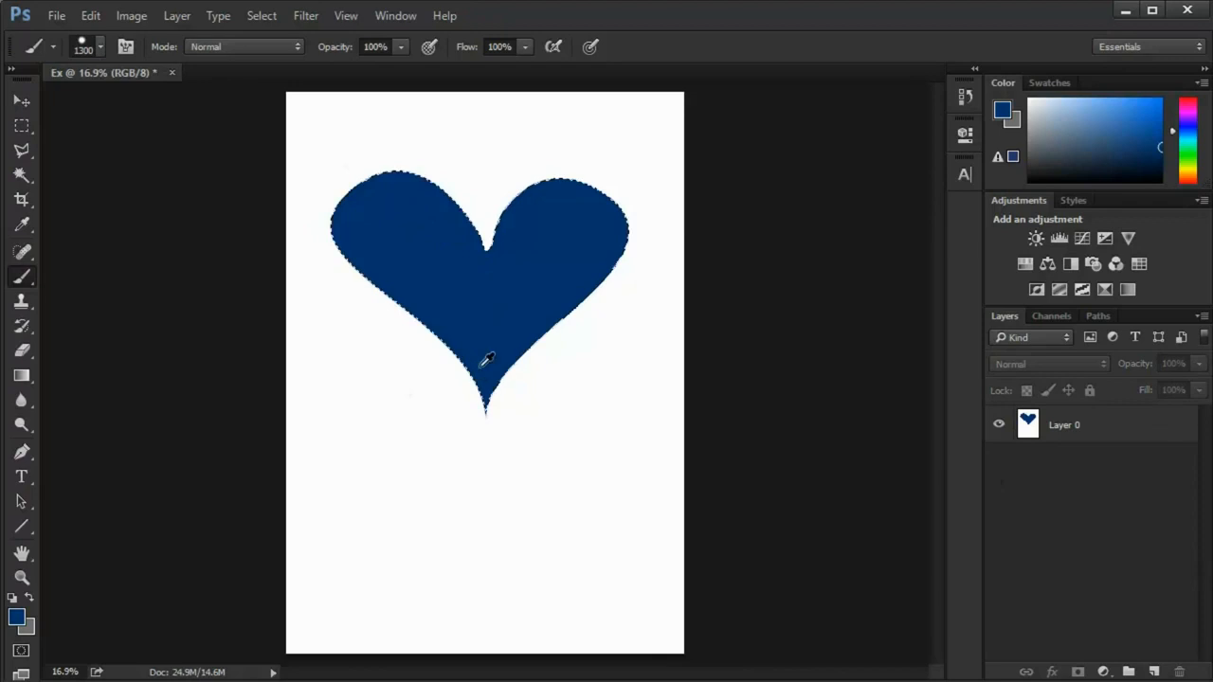
pyautogui.scroll(5, 481, 367)
pyautogui.scroll(-3, 480, 367)
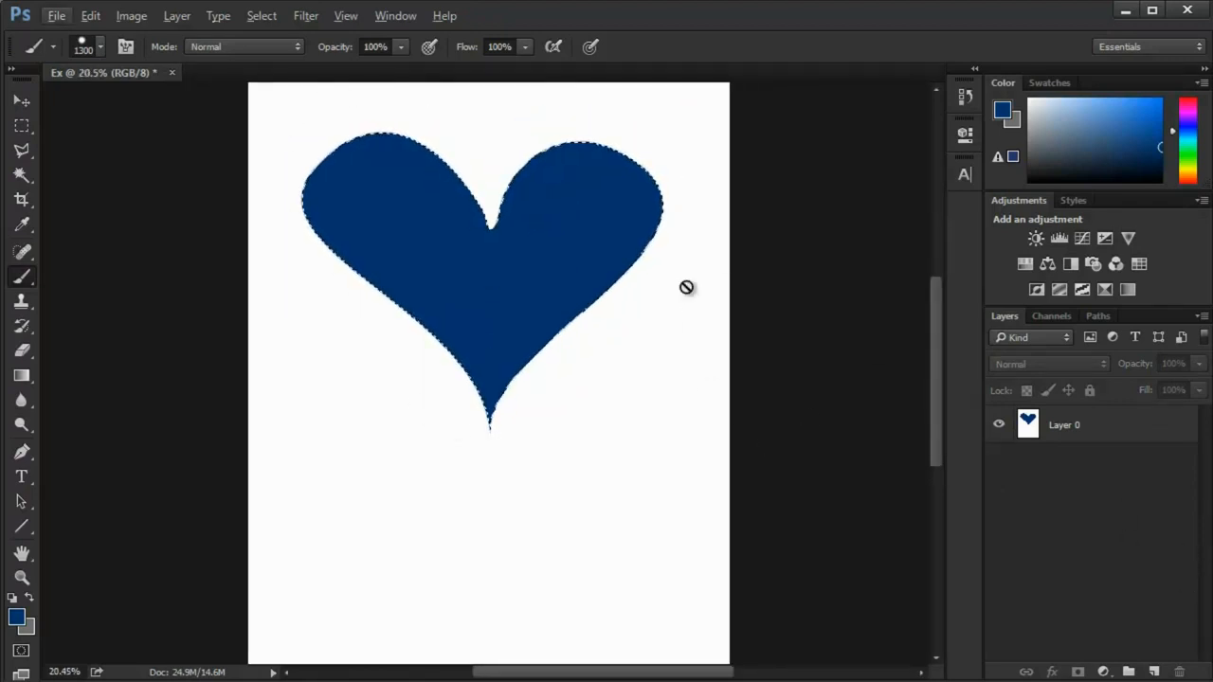
pyautogui.click(29, 125)
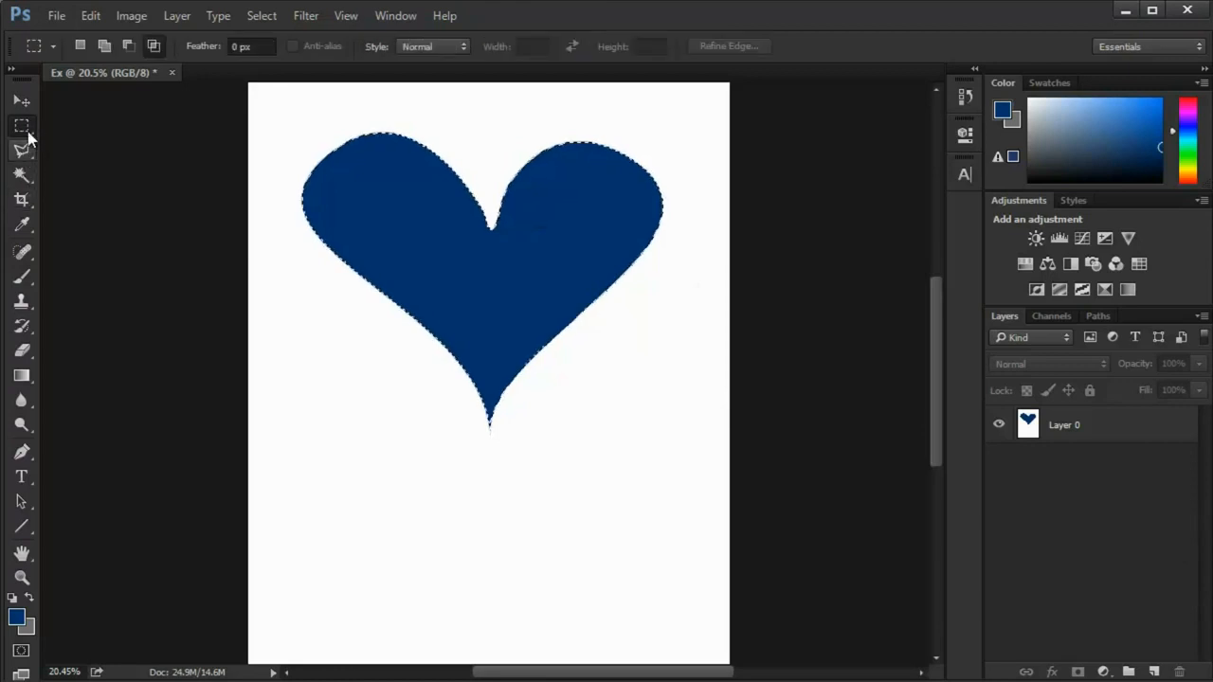
pyautogui.click(22, 151)
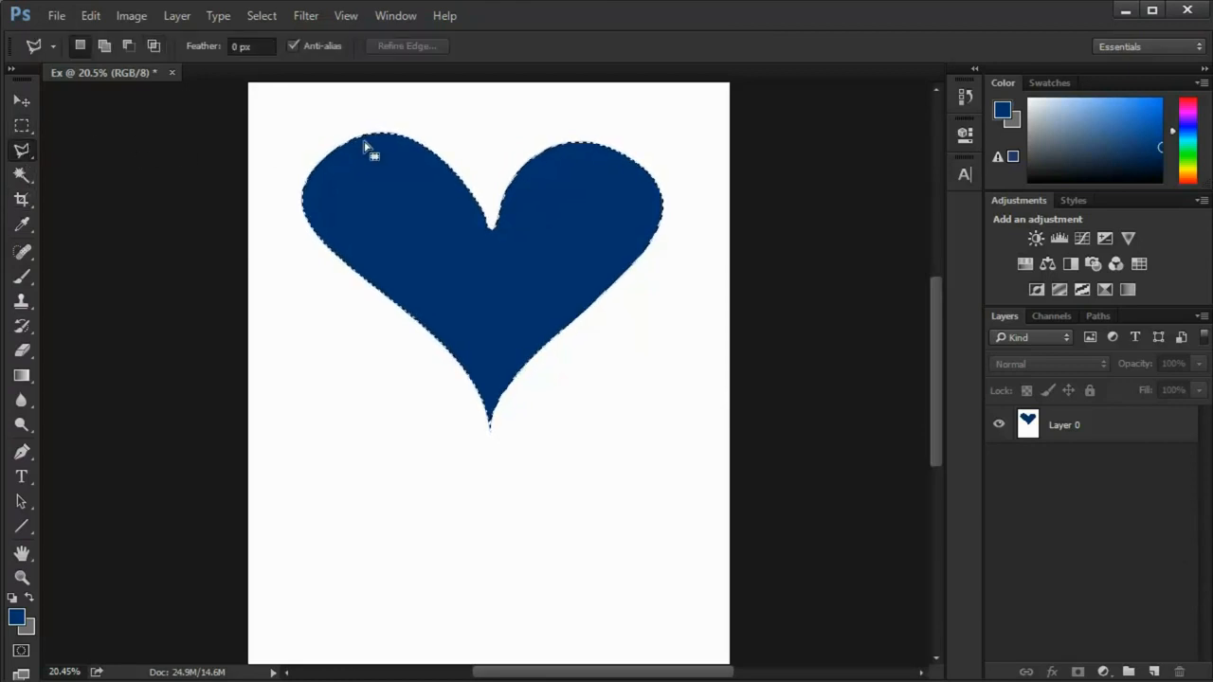
pyautogui.rightClick(363, 141)
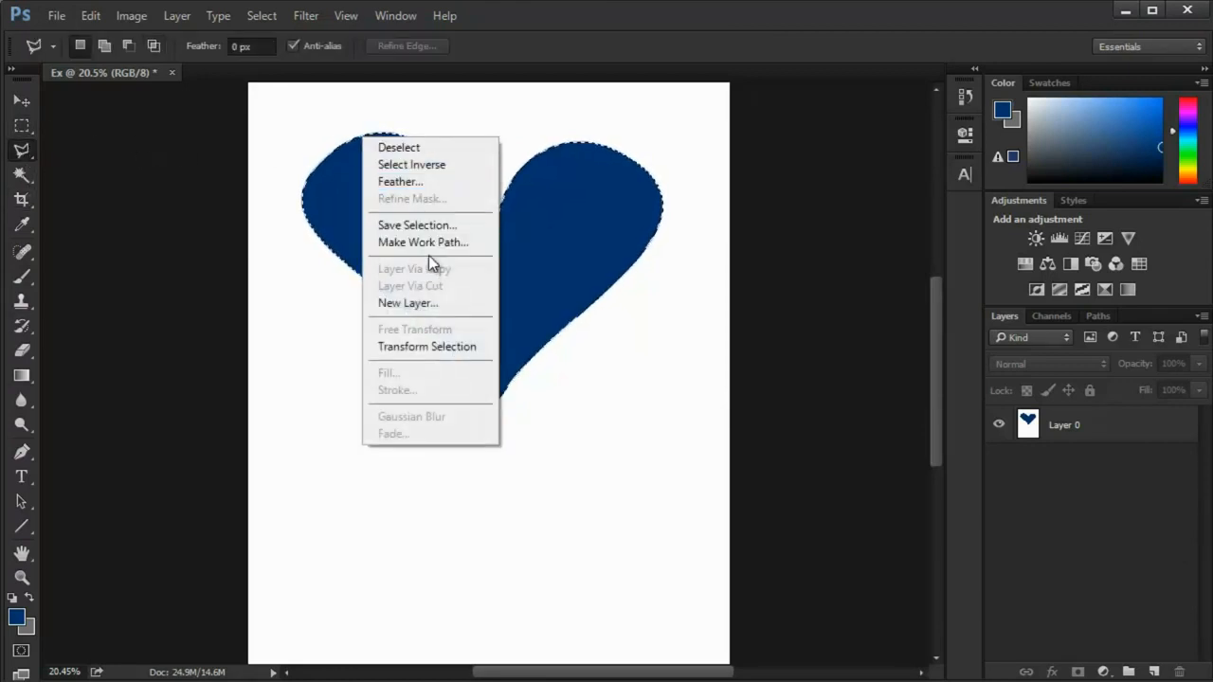
pyautogui.click(21, 152)
# - Using the Rectangular Marquee tool in New Selection mode, move the selected heart from Layer 0 to its own layer with Layer Via Cut
pyautogui.click(19, 128)
pyautogui.rightClick(347, 140)
pyautogui.click(78, 87)
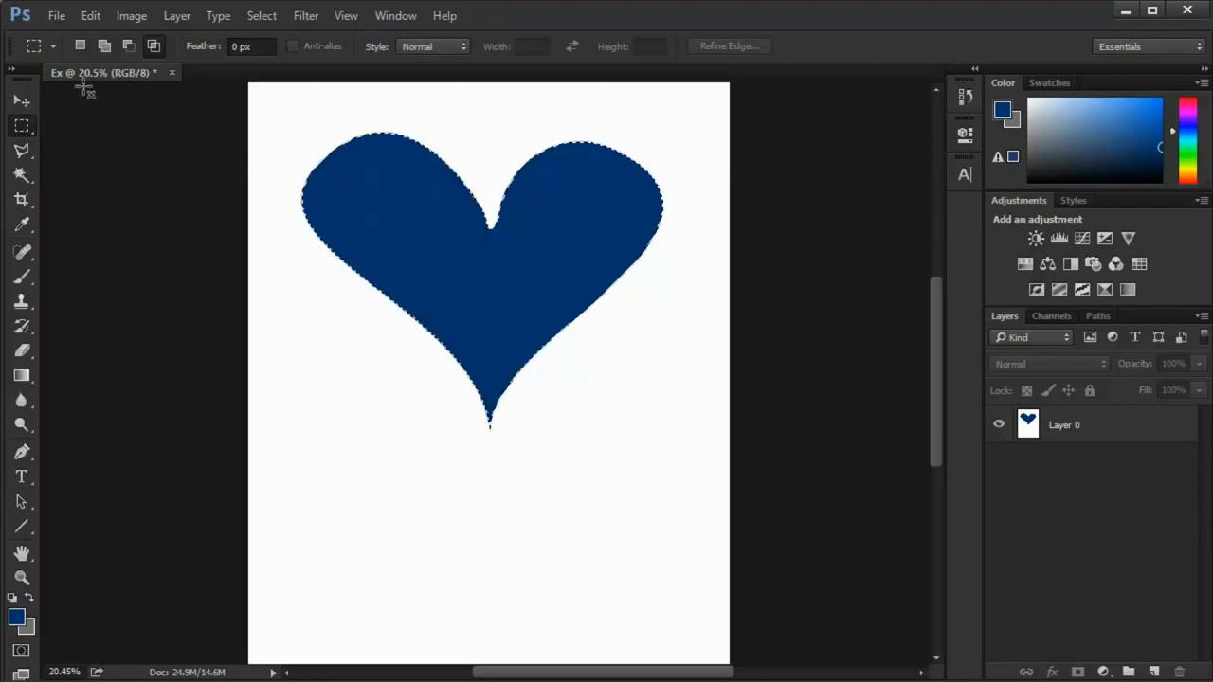
pyautogui.click(80, 46)
pyautogui.rightClick(387, 135)
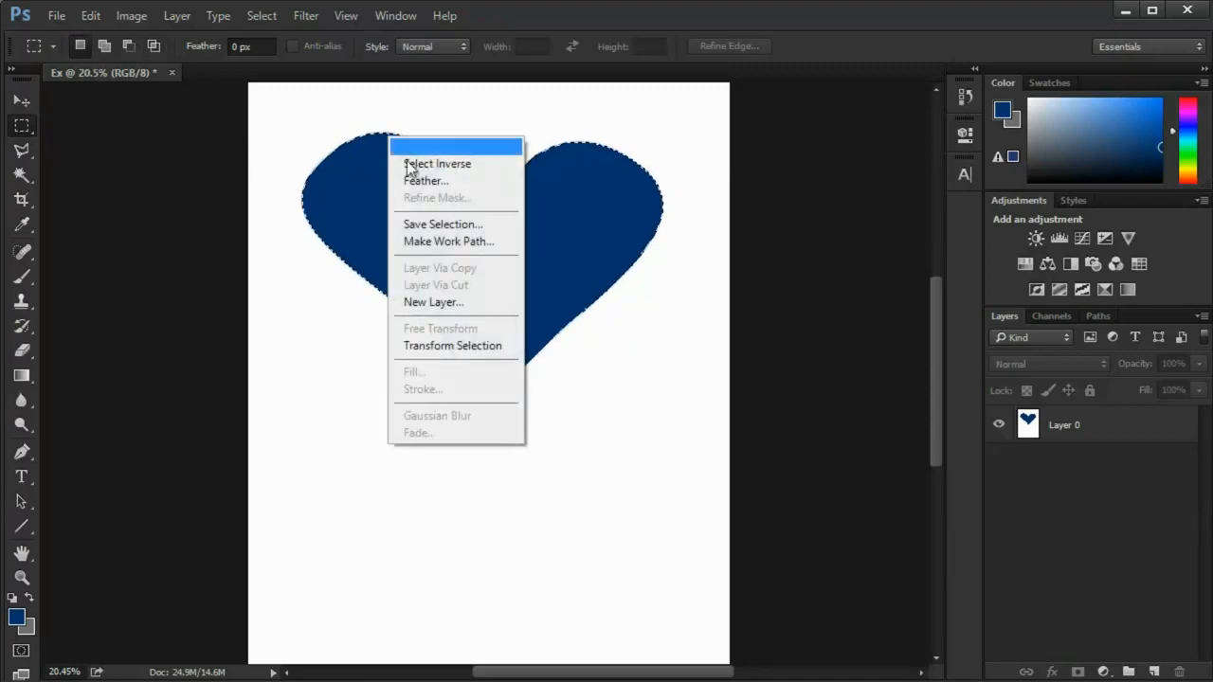
pyautogui.click(1090, 424)
pyautogui.click(1087, 432)
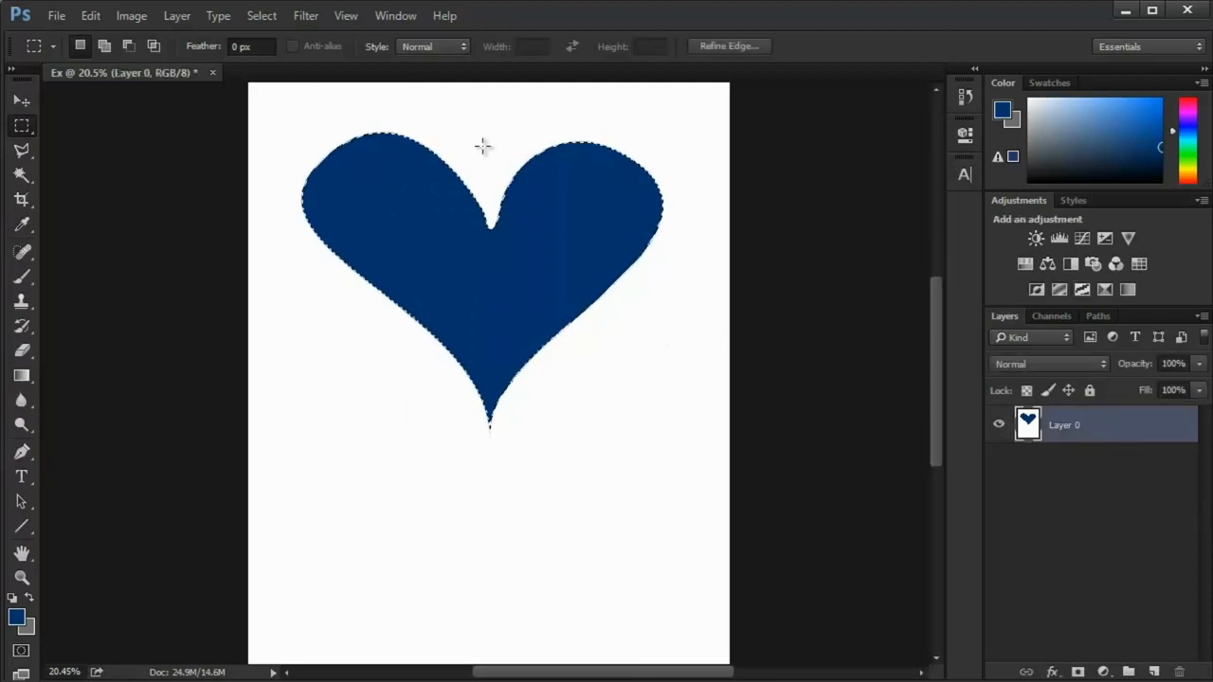
pyautogui.rightClick(393, 137)
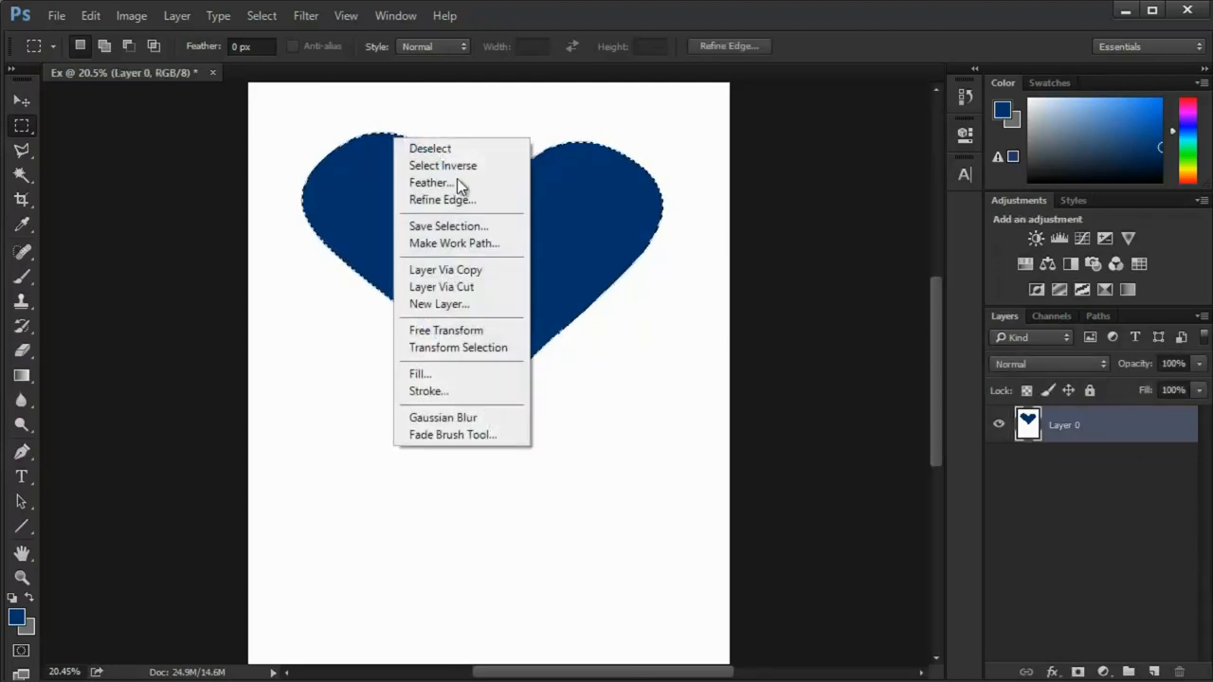
pyautogui.click(461, 286)
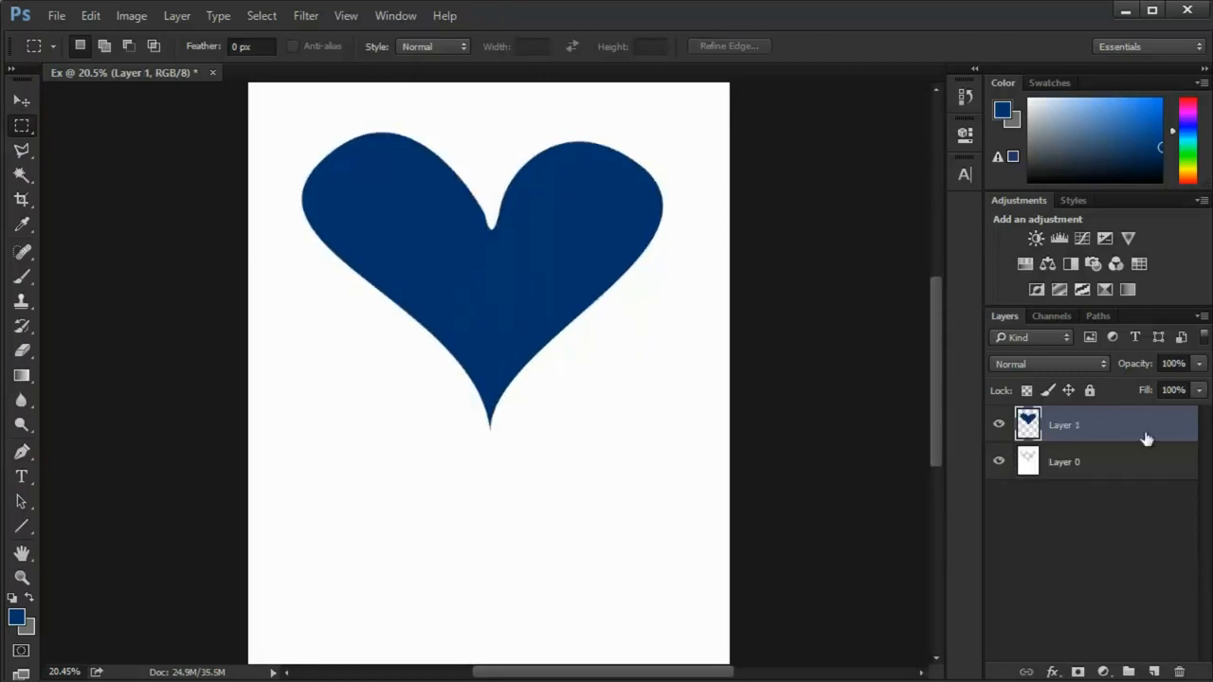
# - Toggle the visibility of Layer 0 and Layer 1 to inspect the cut-out heart, its hole and its edge
pyautogui.click(998, 462)
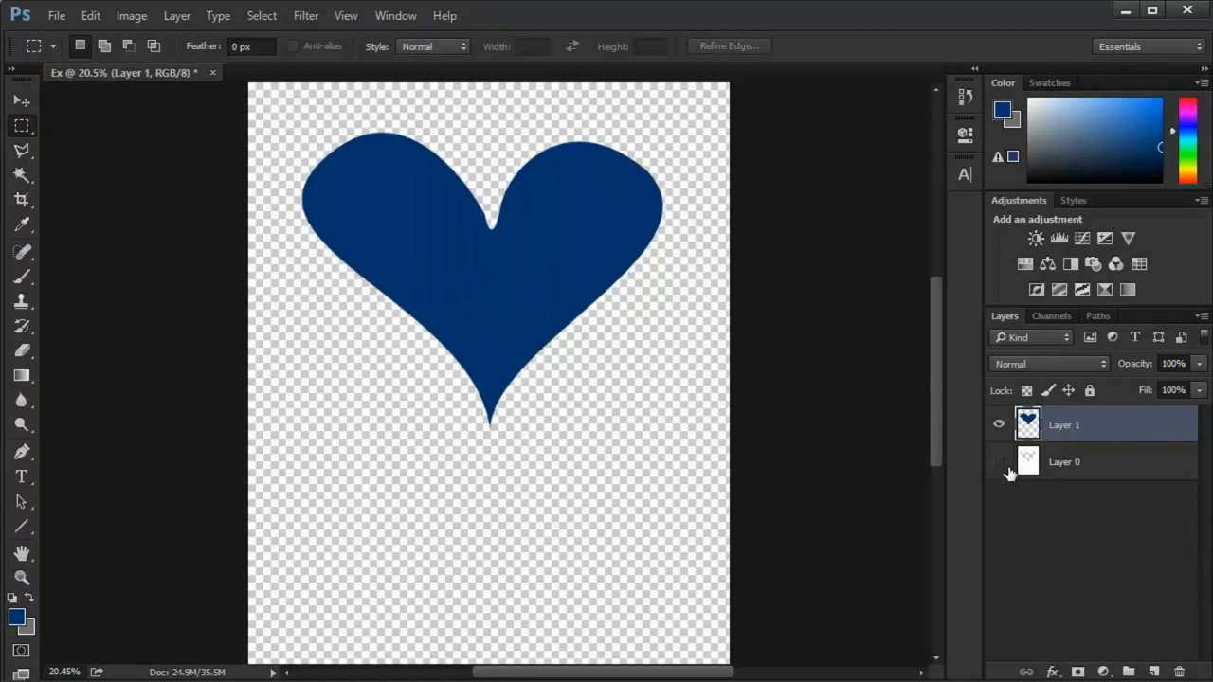
pyautogui.click(1063, 469)
pyautogui.click(998, 424)
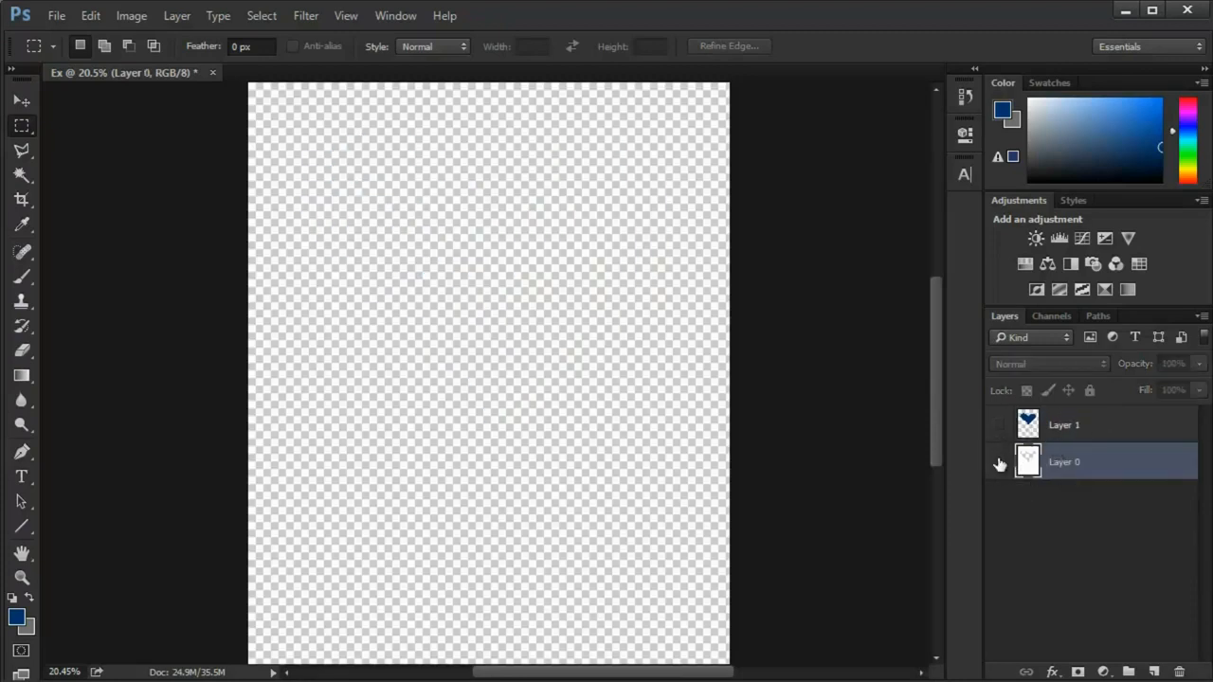
pyautogui.click(998, 462)
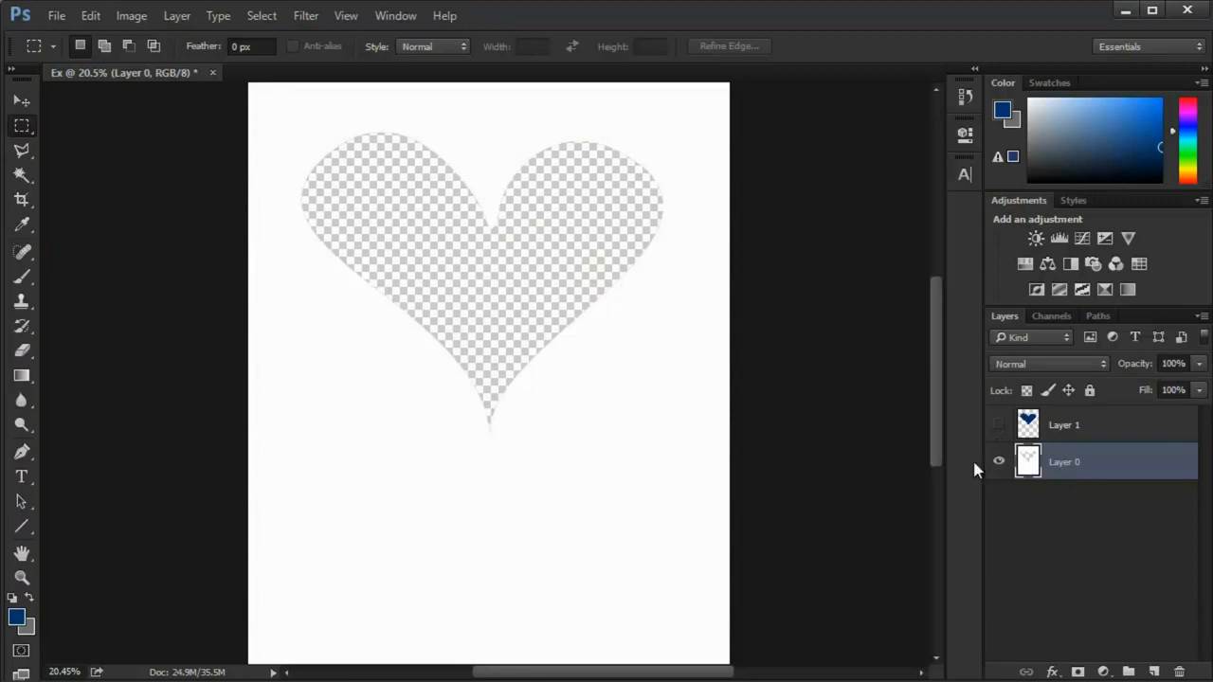
pyautogui.click(998, 462)
pyautogui.click(998, 424)
pyautogui.click(1081, 427)
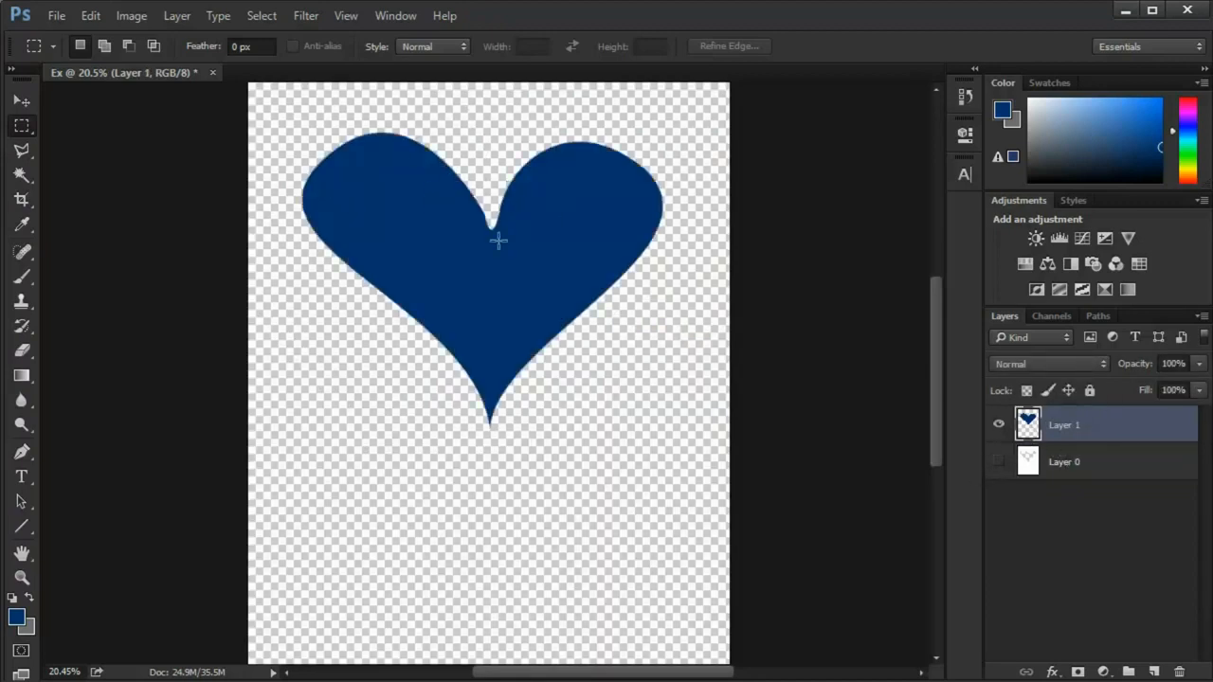
pyautogui.scroll(5, 499, 240)
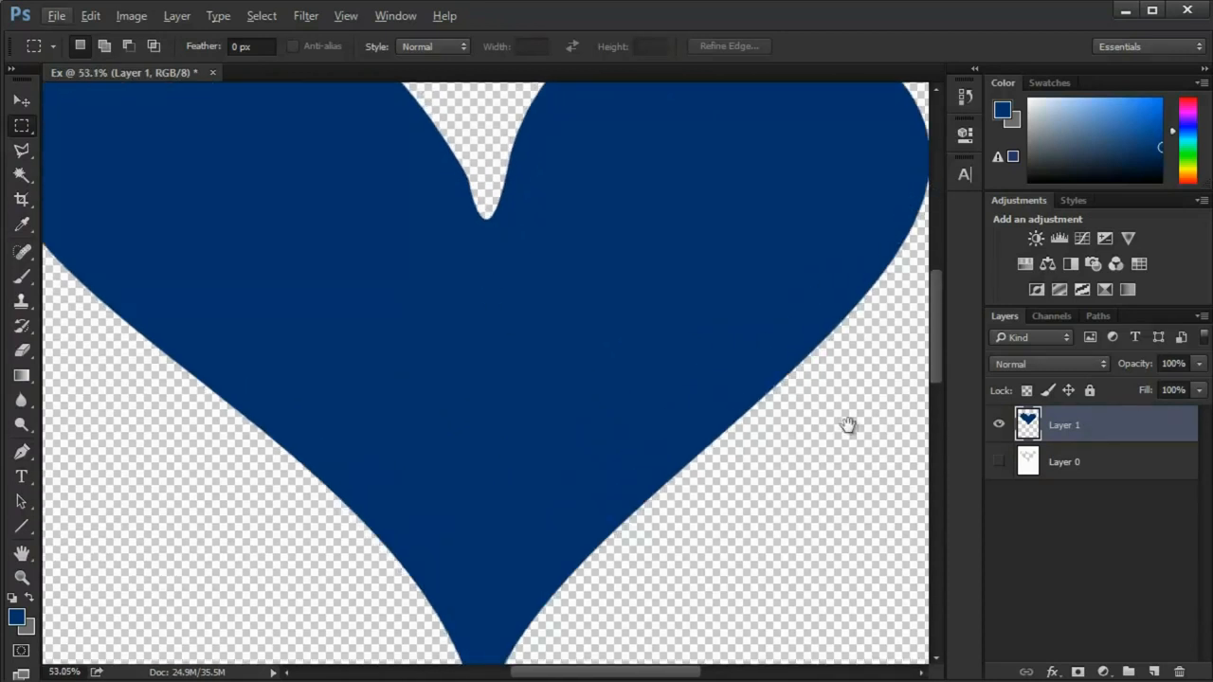
pyautogui.moveTo(849, 426); pyautogui.dragTo(785, 323)
pyautogui.press('XF86AudioLowerVolume')
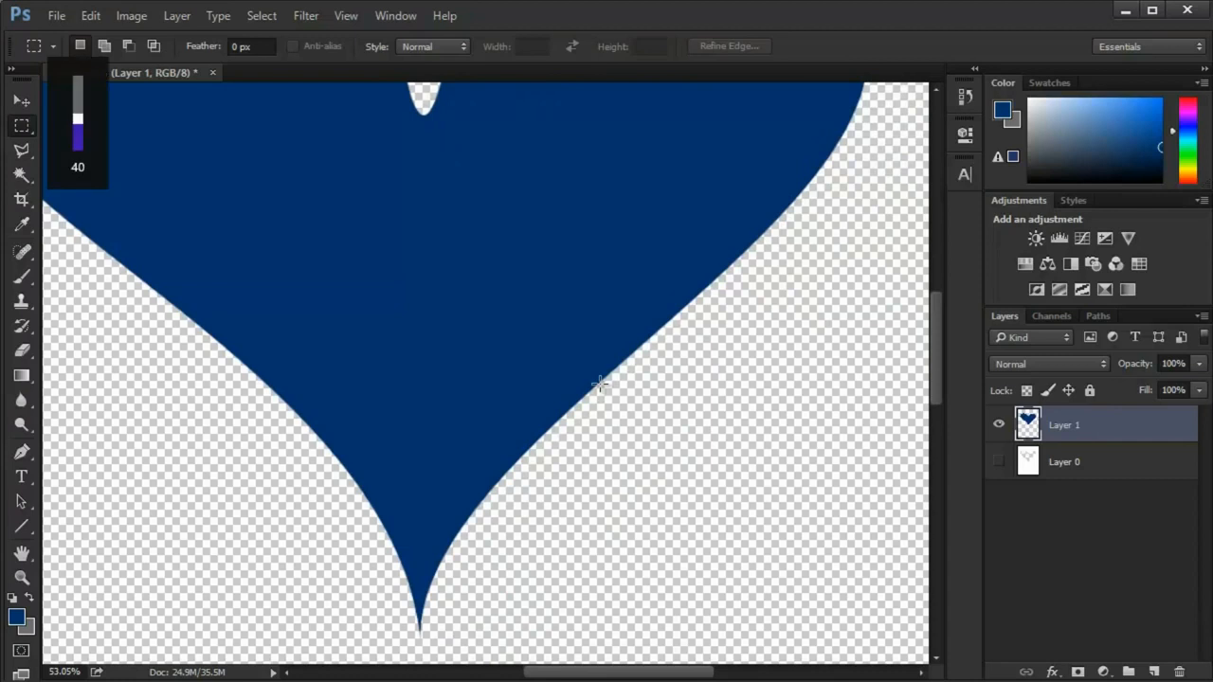
pyautogui.press('XF86AudioLowerVolume')
pyautogui.press('XF86AudioLowerVolume')
pyautogui.press('XF86AudioLowerVolume')
pyautogui.press('XF86AudioLowerVolume')
pyautogui.press('XF86AudioLowerVolume')
pyautogui.press('XF86AudioLowerVolume')
pyautogui.press('XF86AudioLowerVolume')
pyautogui.press('XF86AudioLowerVolume')
pyautogui.press('XF86AudioLowerVolume')
pyautogui.press('XF86AudioLowerVolume')
pyautogui.press('XF86AudioLowerVolume')
pyautogui.press('XF86AudioLowerVolume')
pyautogui.press('XF86AudioLowerVolume')
pyautogui.press('XF86AudioLowerVolume')
pyautogui.press('XF86AudioLowerVolume')
pyautogui.press('XF86AudioLowerVolume')
pyautogui.press('XF86AudioLowerVolume')
pyautogui.press('XF86AudioLowerVolume')
pyautogui.press('XF86AudioLowerVolume')
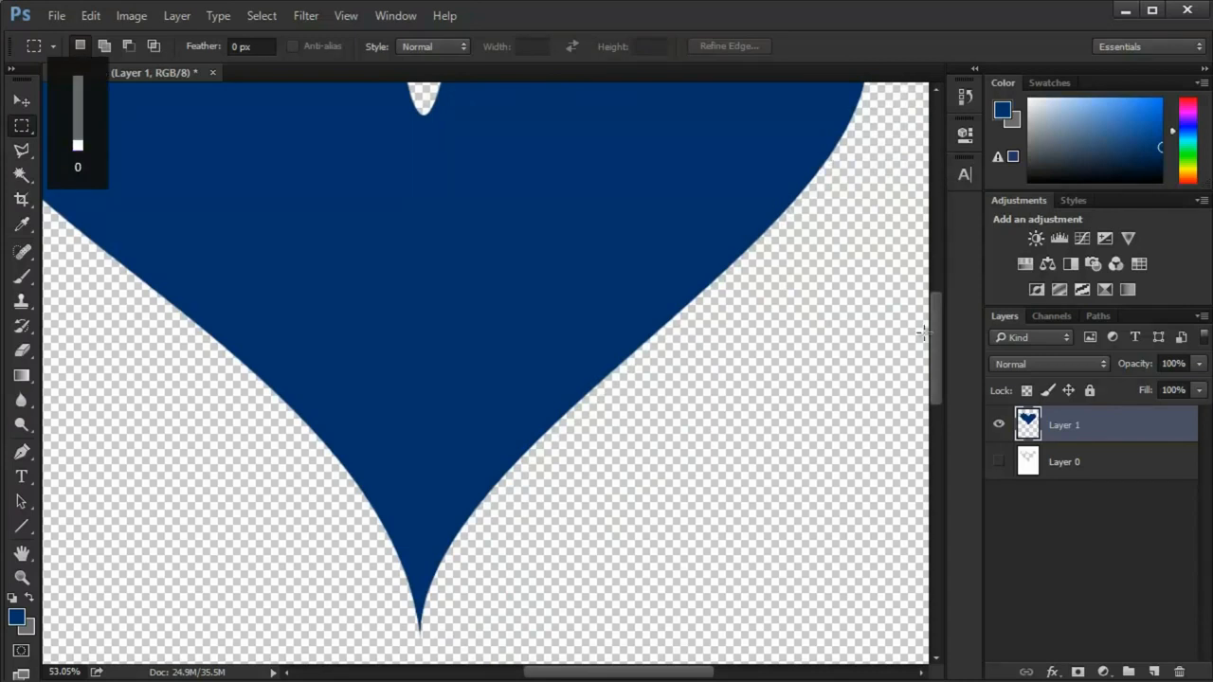
# - Revert the document history to the Make Layer state, undoing the selection, brush painting and Layer Via Cut
pyautogui.scroll(-3, 626, 350)
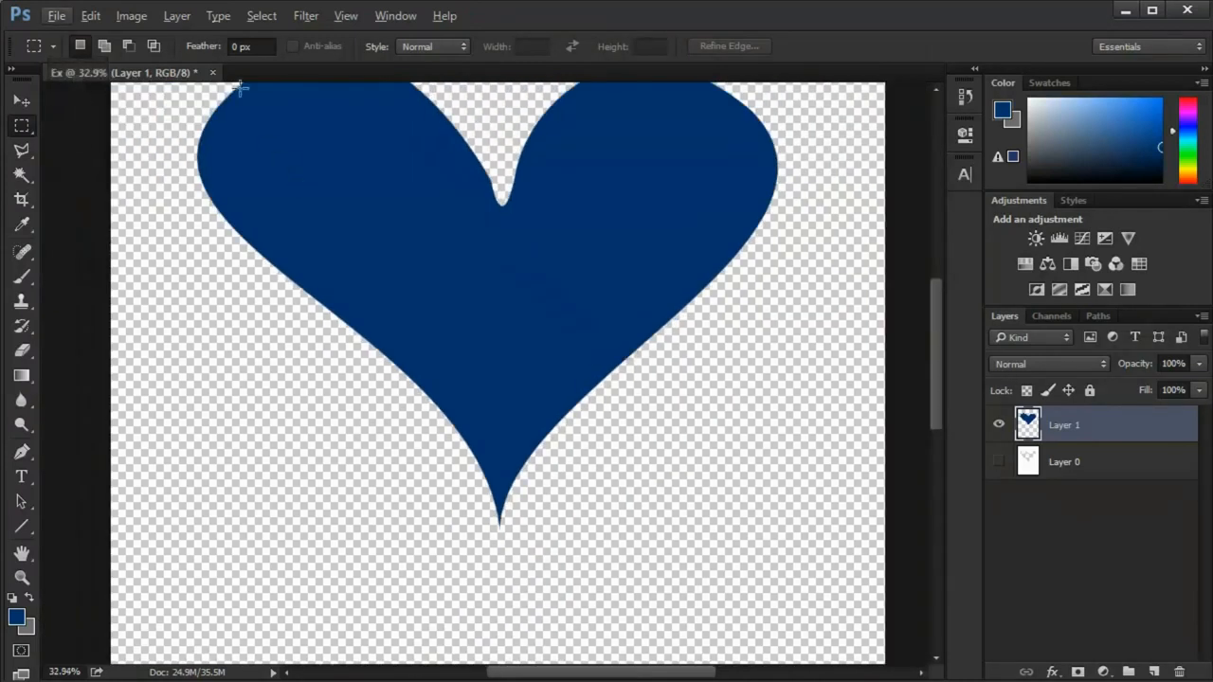
pyautogui.click(966, 99)
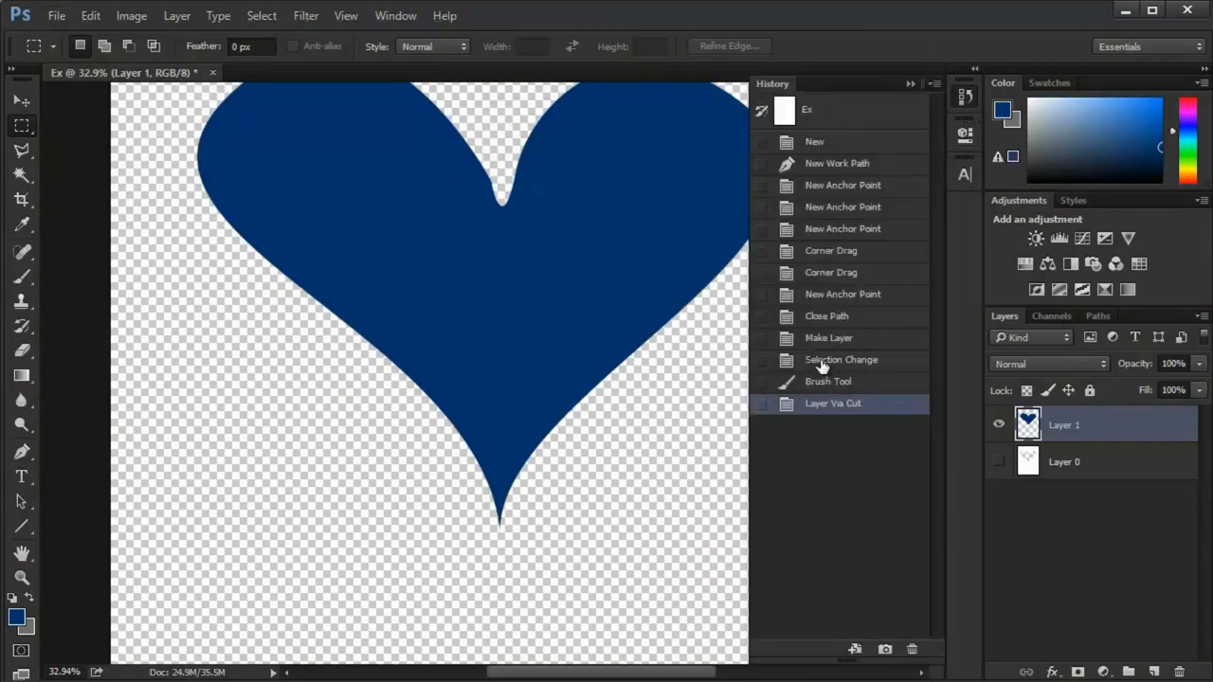
pyautogui.click(821, 360)
pyautogui.click(966, 99)
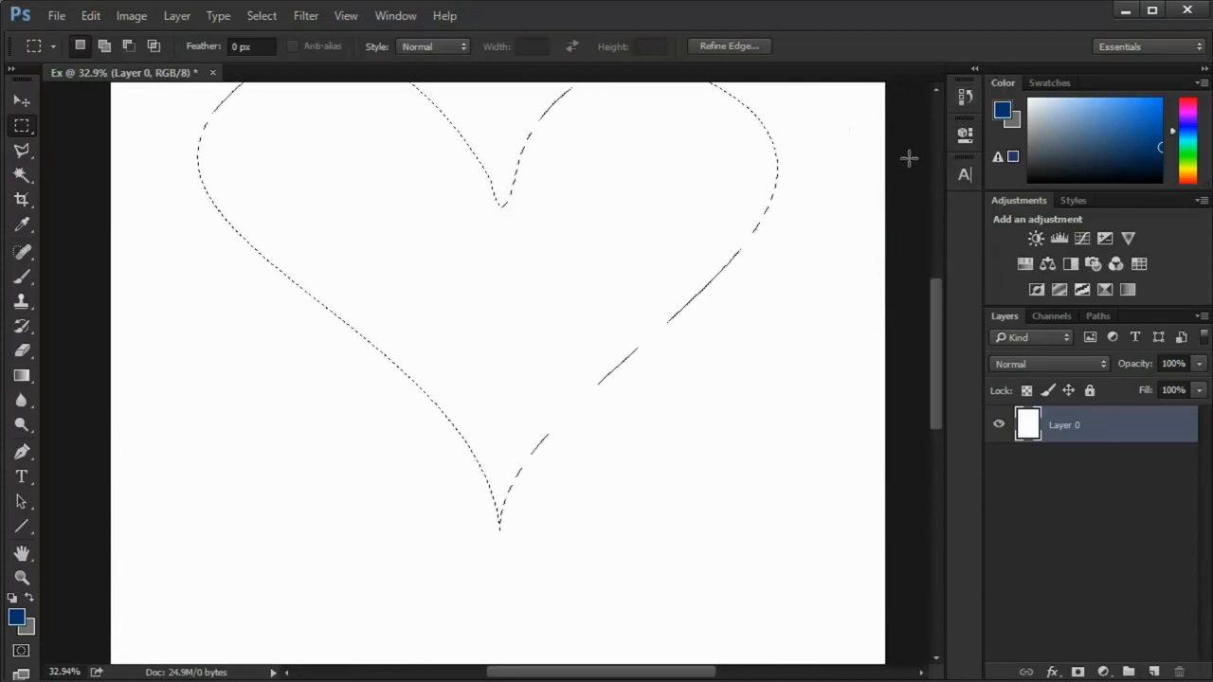
pyautogui.click(965, 97)
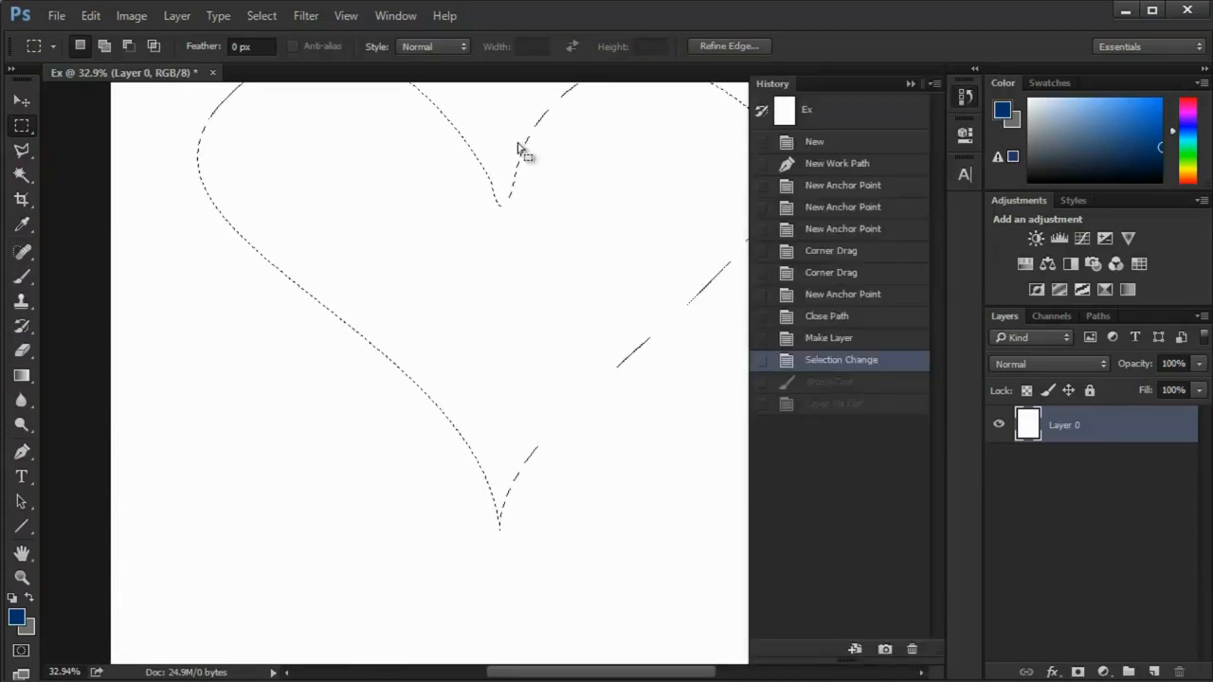
pyautogui.click(201, 43)
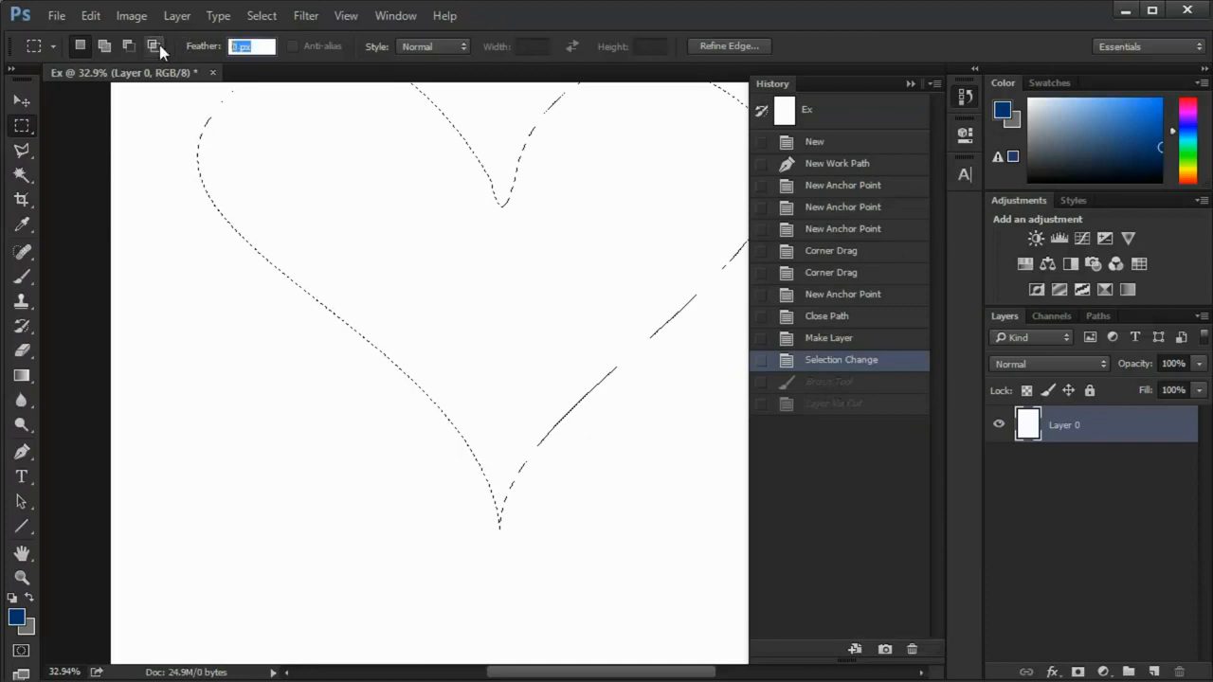
pyautogui.click(830, 343)
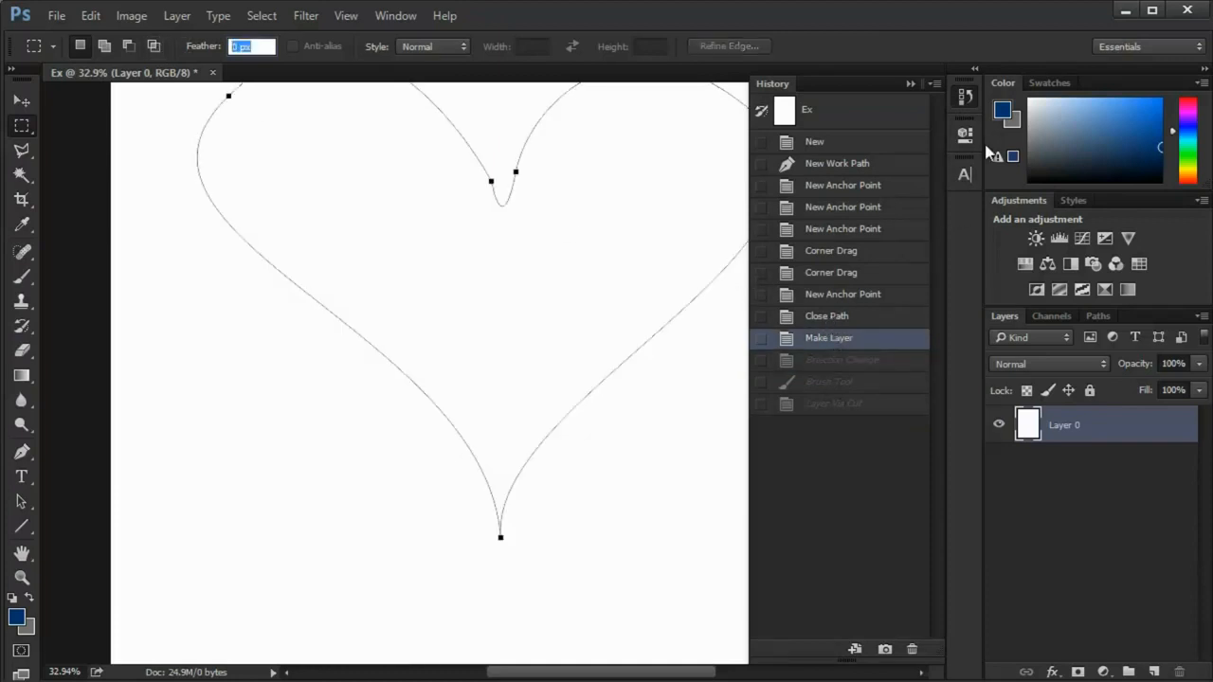
pyautogui.click(967, 98)
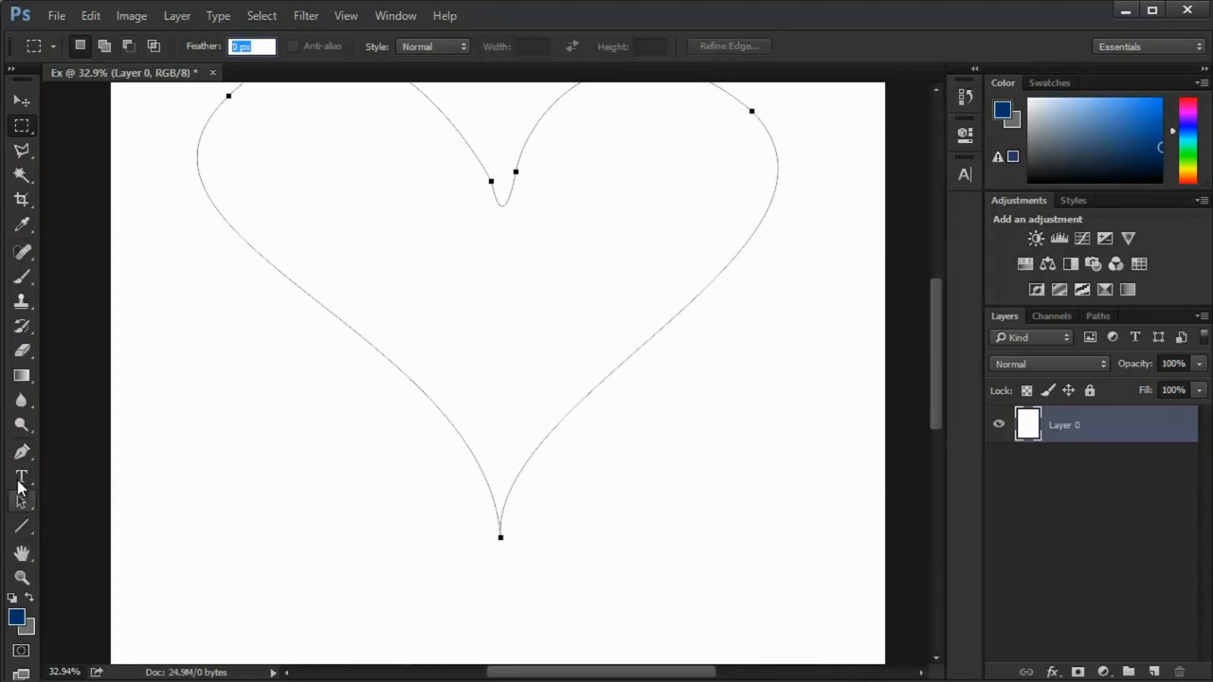
# - Make a new anti-aliased selection with a feathered edge from the heart path using the Pen tool
pyautogui.click(22, 455)
pyautogui.click(214, 42)
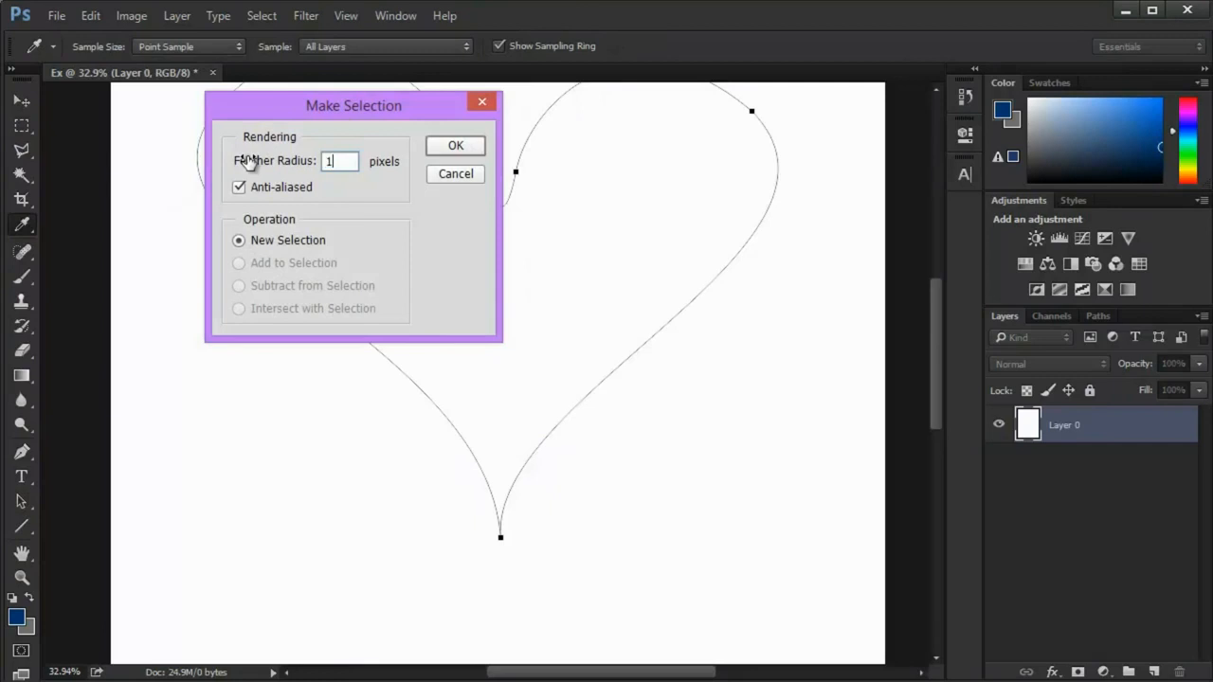
pyautogui.press('Return')
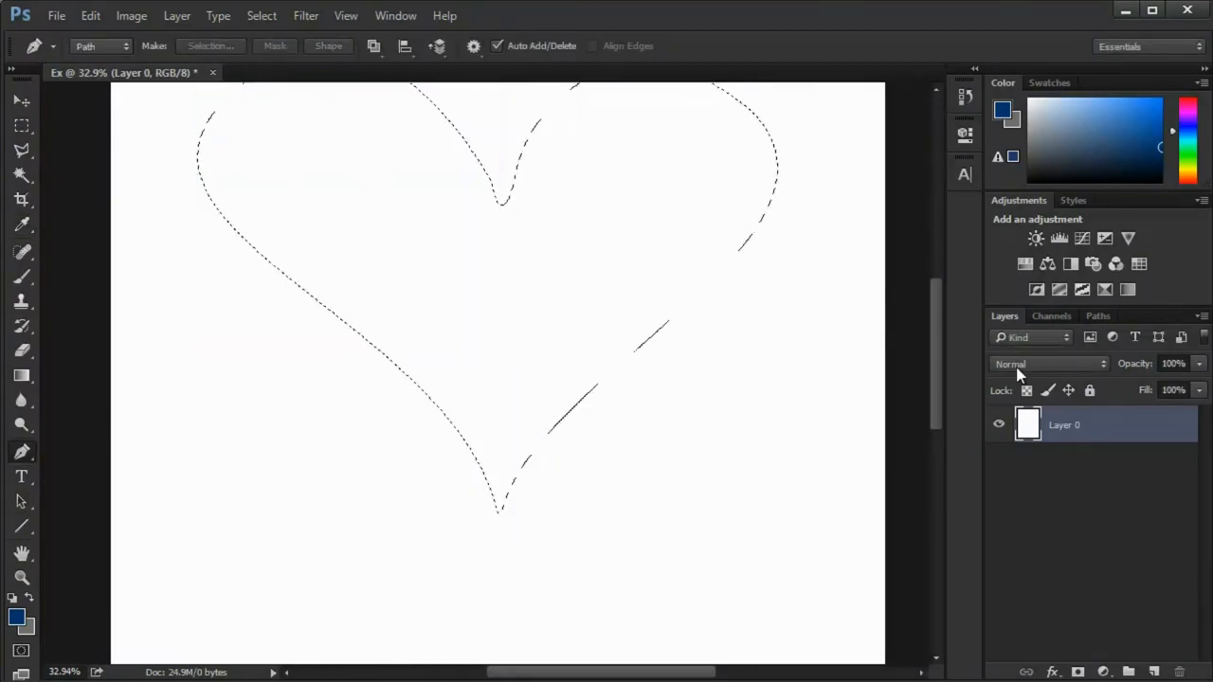
pyautogui.hotkey('ctrl', '0')
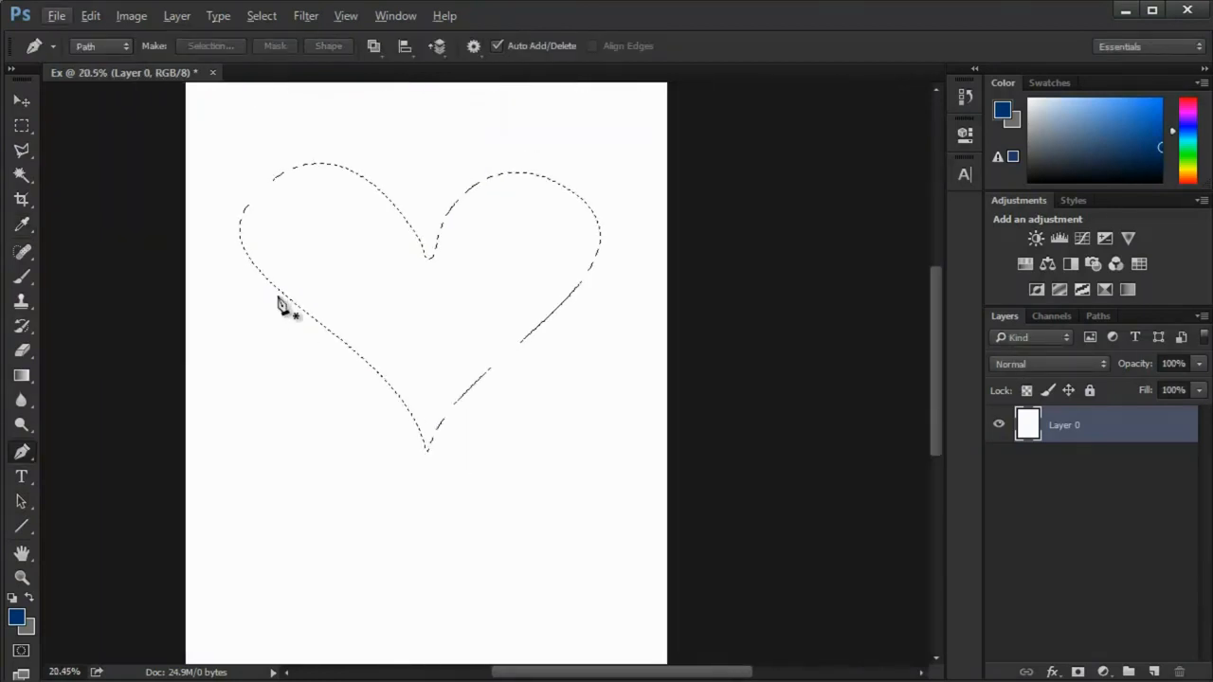
# - Fill the heart selection on Layer 0 with red using a custom color, Normal mode and 100% opacity
pyautogui.click(88, 16)
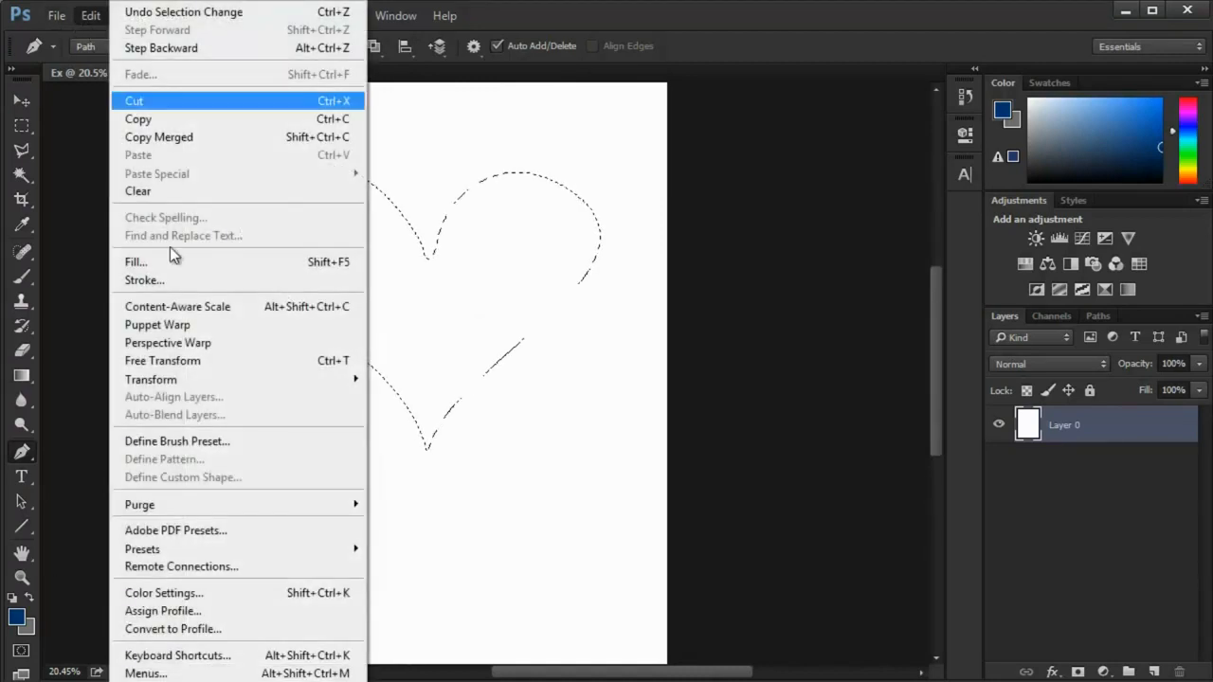
pyautogui.click(163, 264)
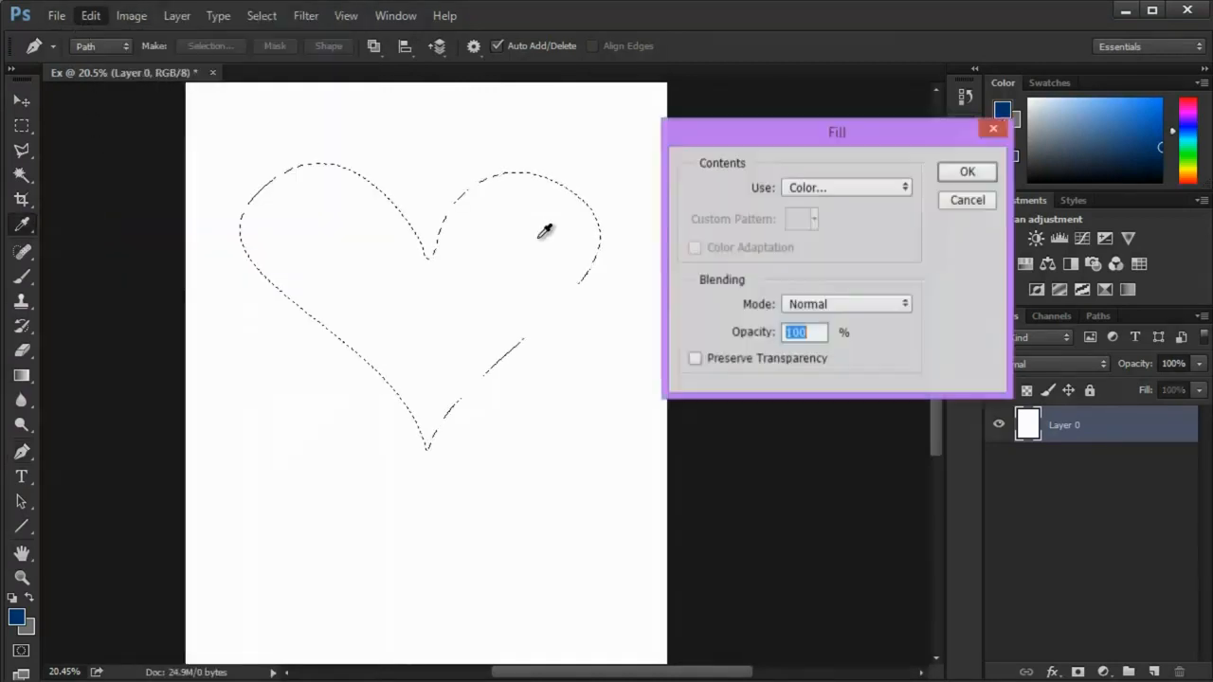
pyautogui.click(814, 190)
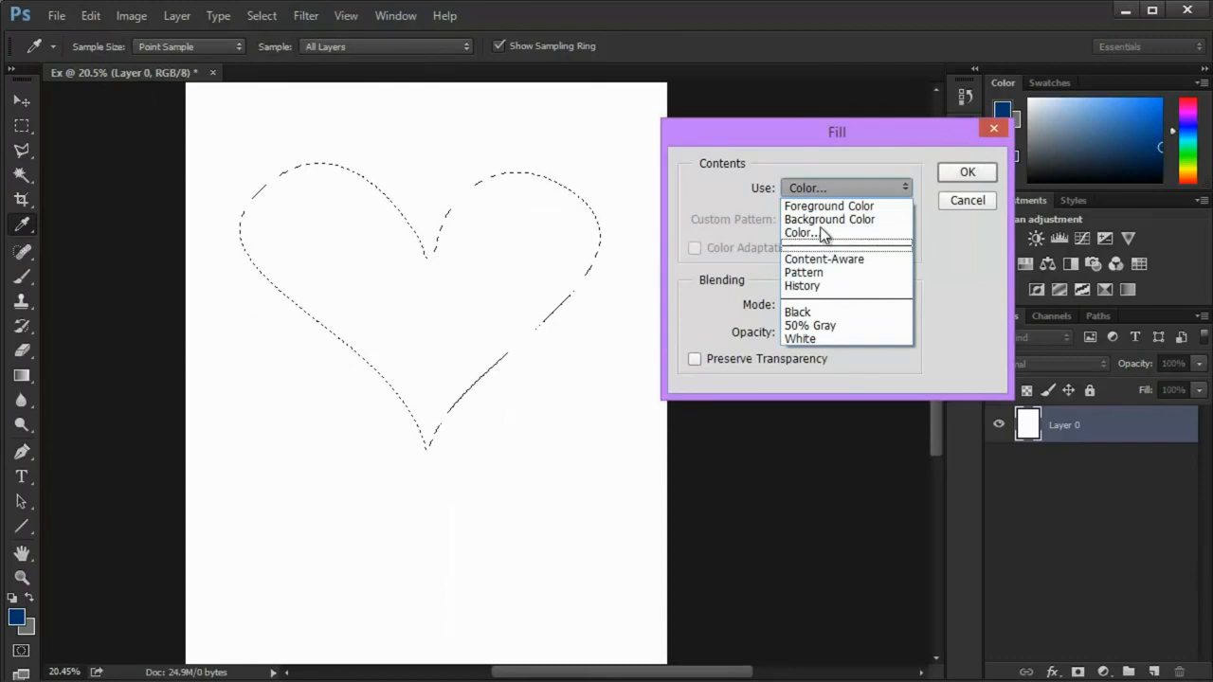
pyautogui.click(814, 232)
pyautogui.moveTo(814, 177); pyautogui.dragTo(803, 111)
pyautogui.click(977, 113)
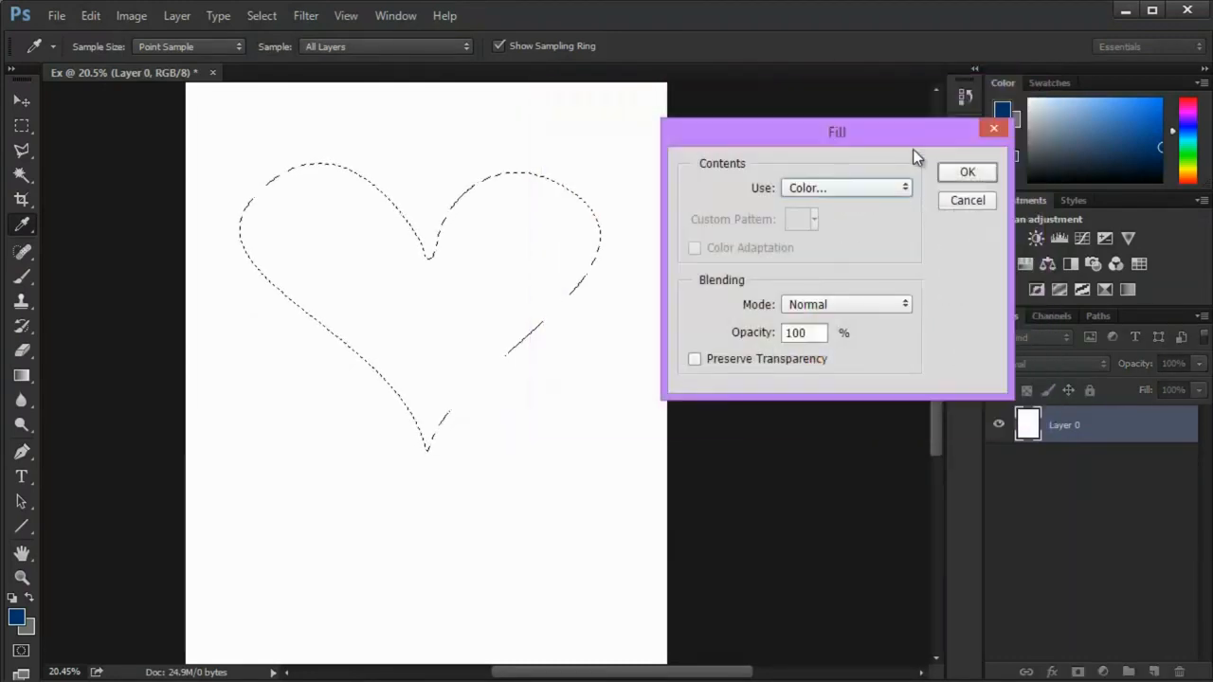
pyautogui.click(966, 170)
pyautogui.scroll(3, 764, 387)
pyautogui.scroll(-3, 764, 388)
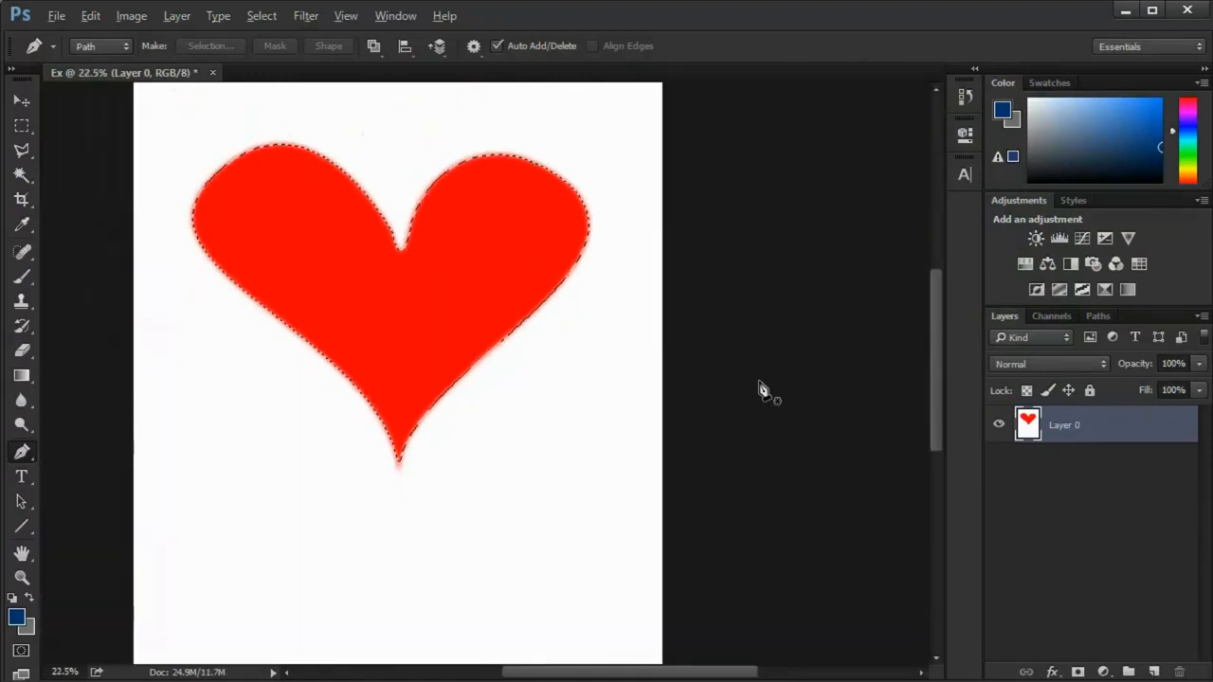
# - Move the red heart to its own layer with Layer Via Cut and hide Layer 0 to inspect the feathered edge
pyautogui.click(22, 125)
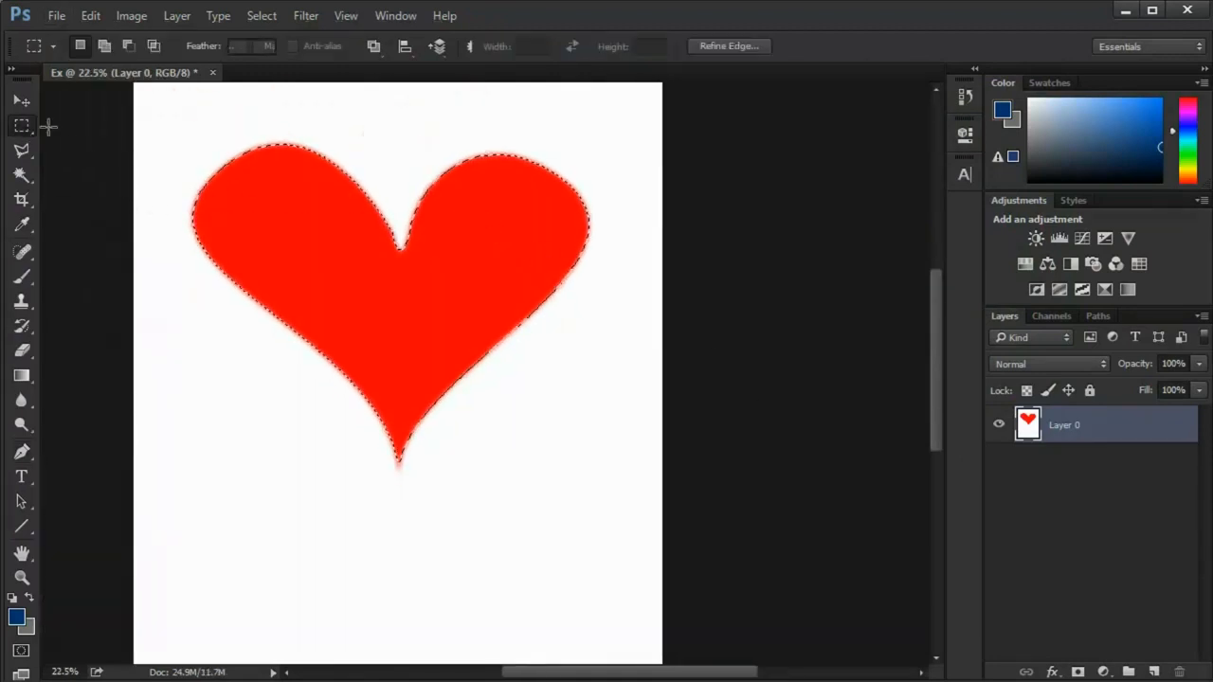
pyautogui.rightClick(295, 149)
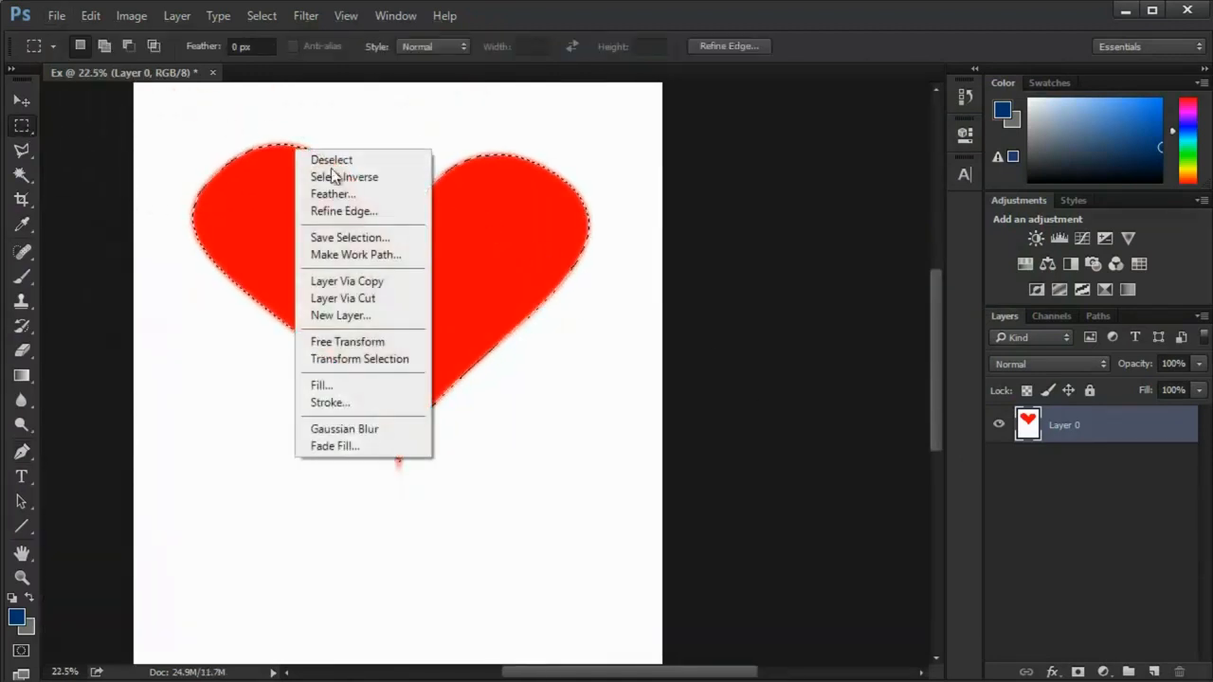
pyautogui.click(355, 301)
pyautogui.click(998, 462)
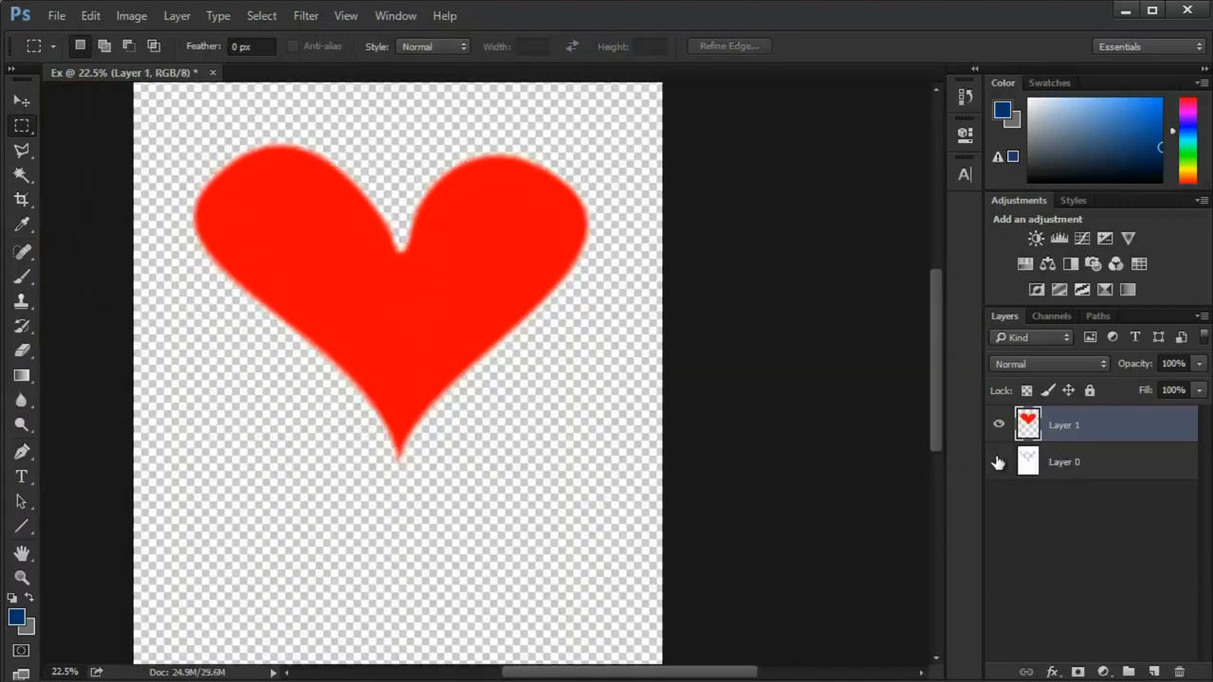
pyautogui.scroll(5, 439, 351)
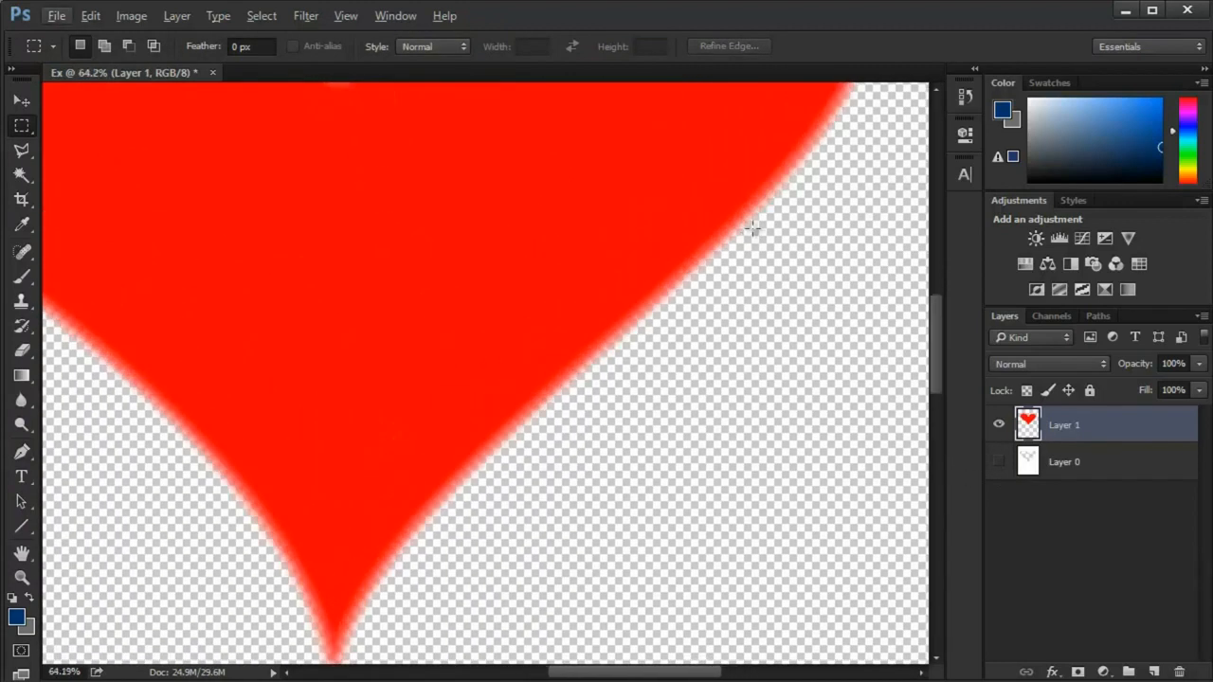
pyautogui.scroll(2, 664, 378)
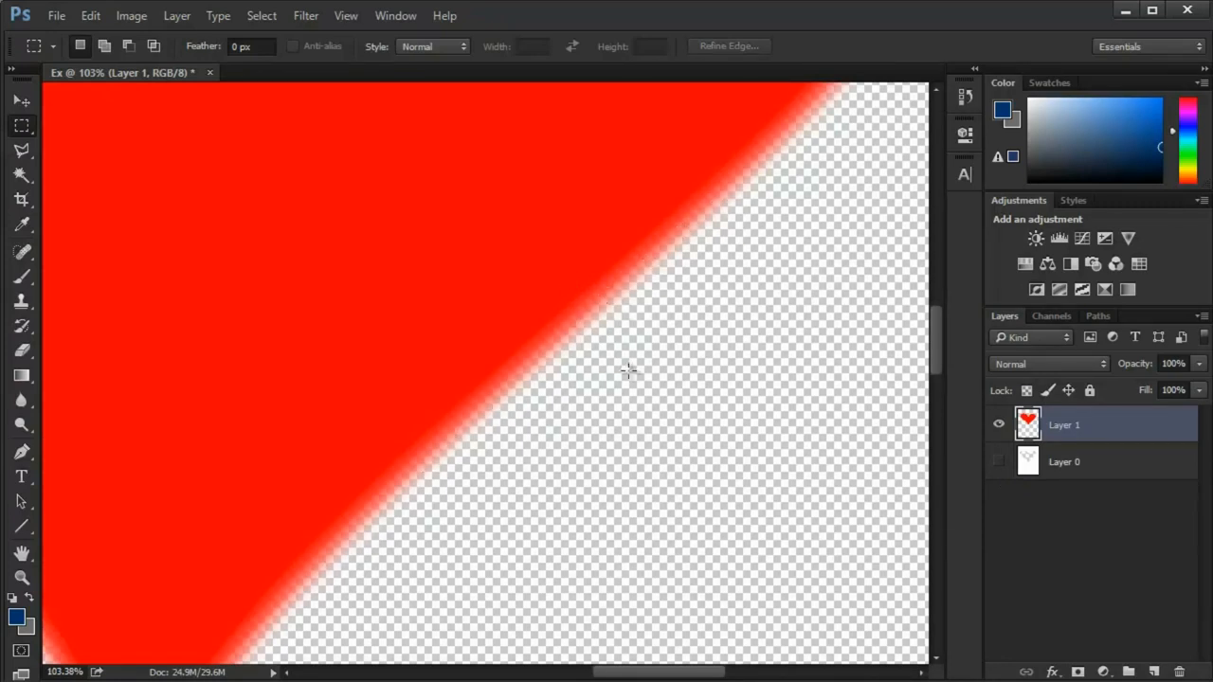
pyautogui.hotkey('ctrl', '0')
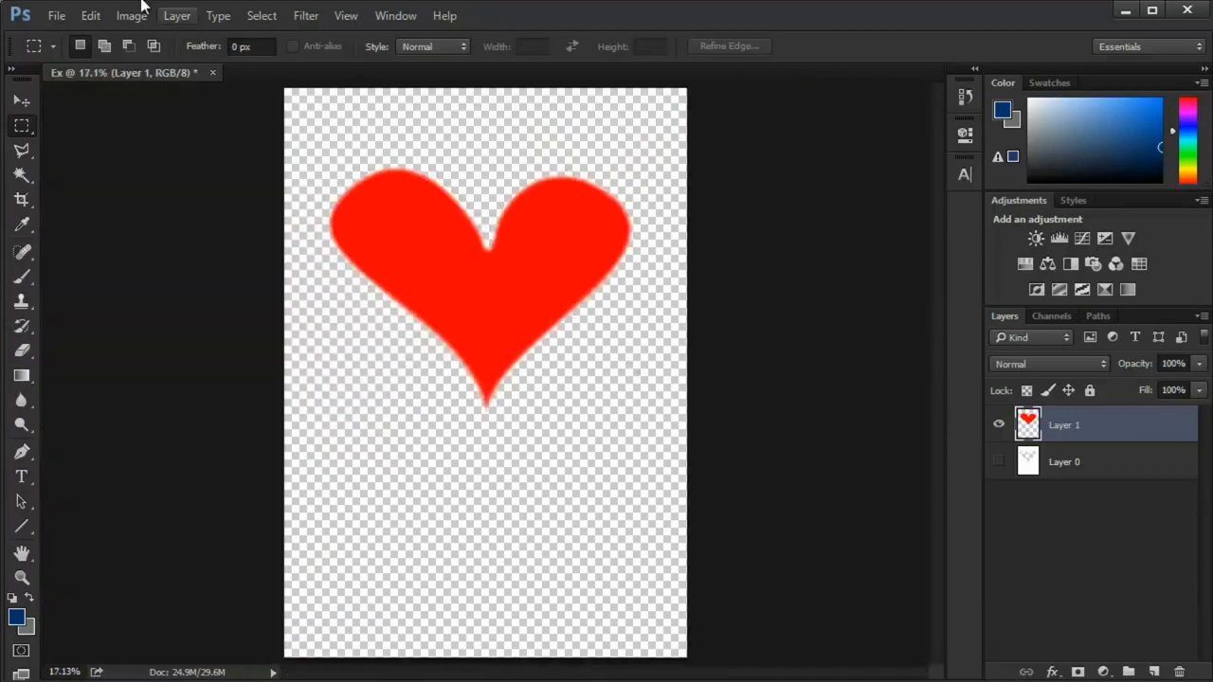
# - Revert the document history to the Fill state, undoing the Layer Via Cut of the red heart
pyautogui.click(966, 104)
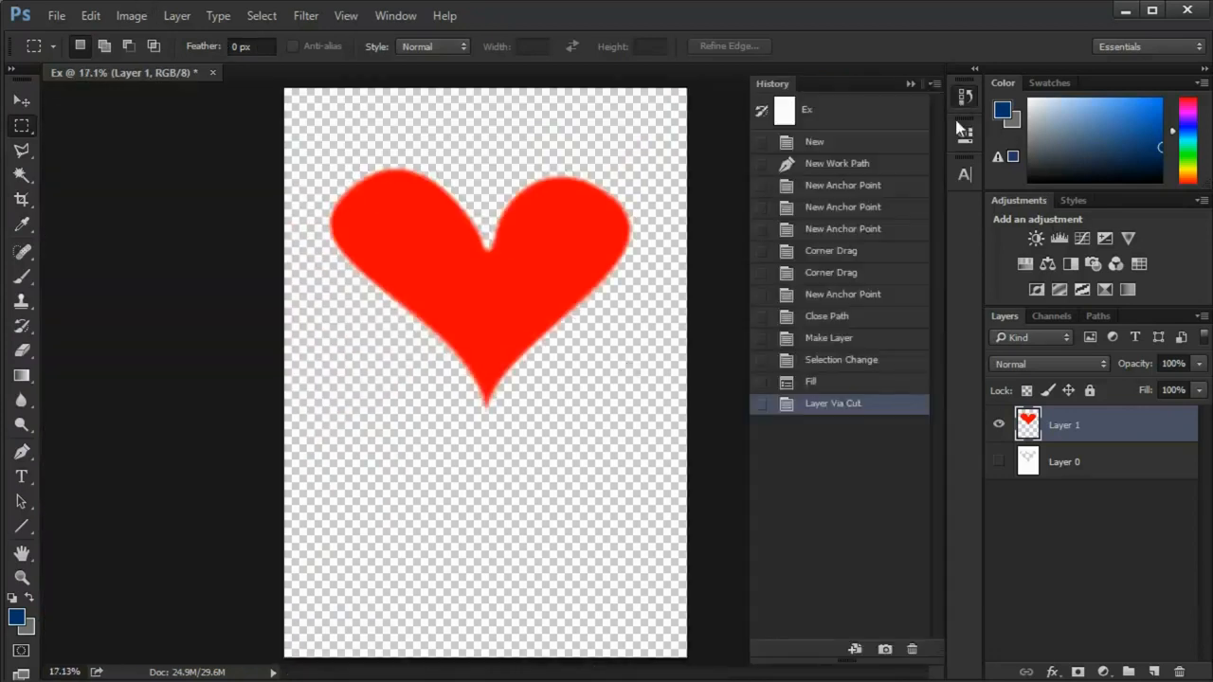
pyautogui.click(843, 364)
pyautogui.click(821, 382)
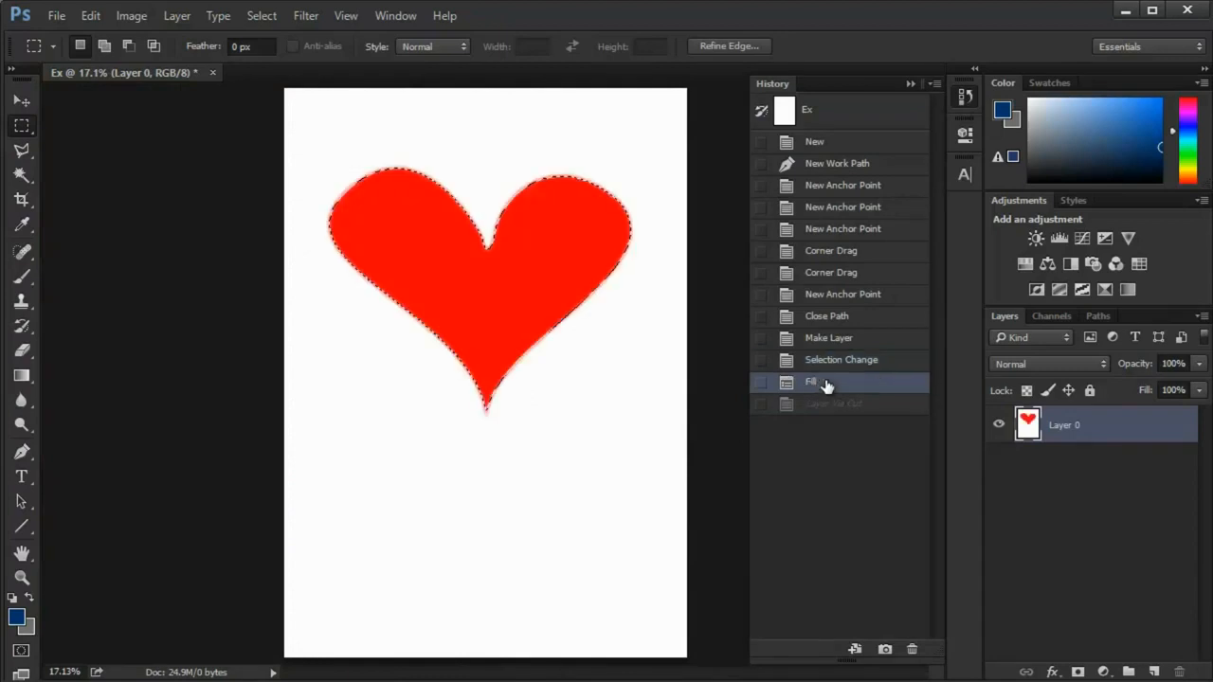
pyautogui.click(973, 96)
pyautogui.hotkey('ctrl', '0')
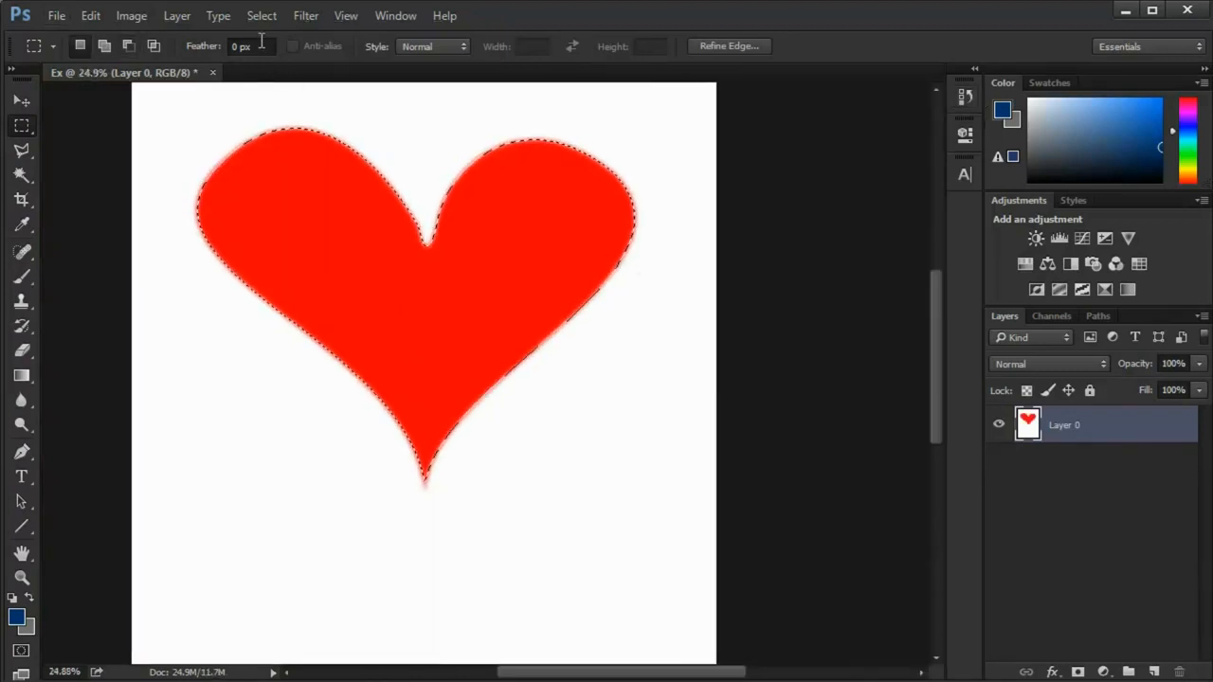
# - Set the Rectangular Marquee feather to 30 px and finally 100 px, and move the selected red heart to its own layer with Layer Via Cut
pyautogui.click(260, 45)
pyautogui.write('30')
pyautogui.press('Return')
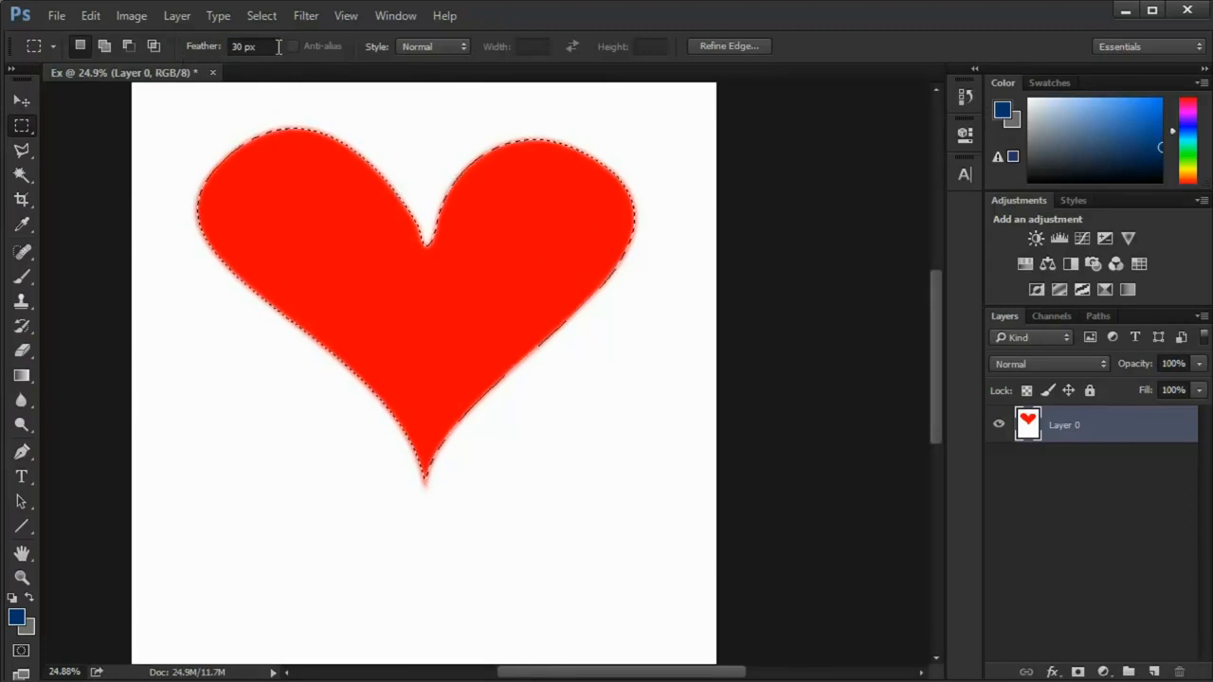
pyautogui.moveTo(274, 46); pyautogui.dragTo(138, 46)
pyautogui.write('100')
pyautogui.press('Return')
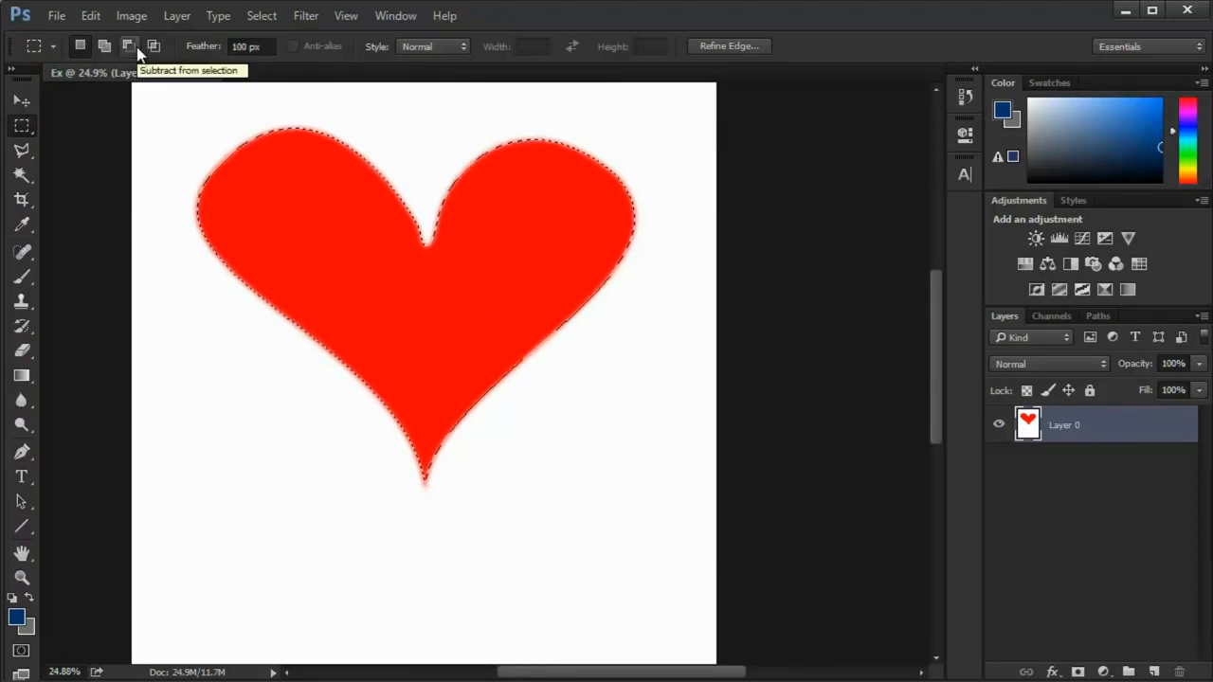
pyautogui.rightClick(312, 127)
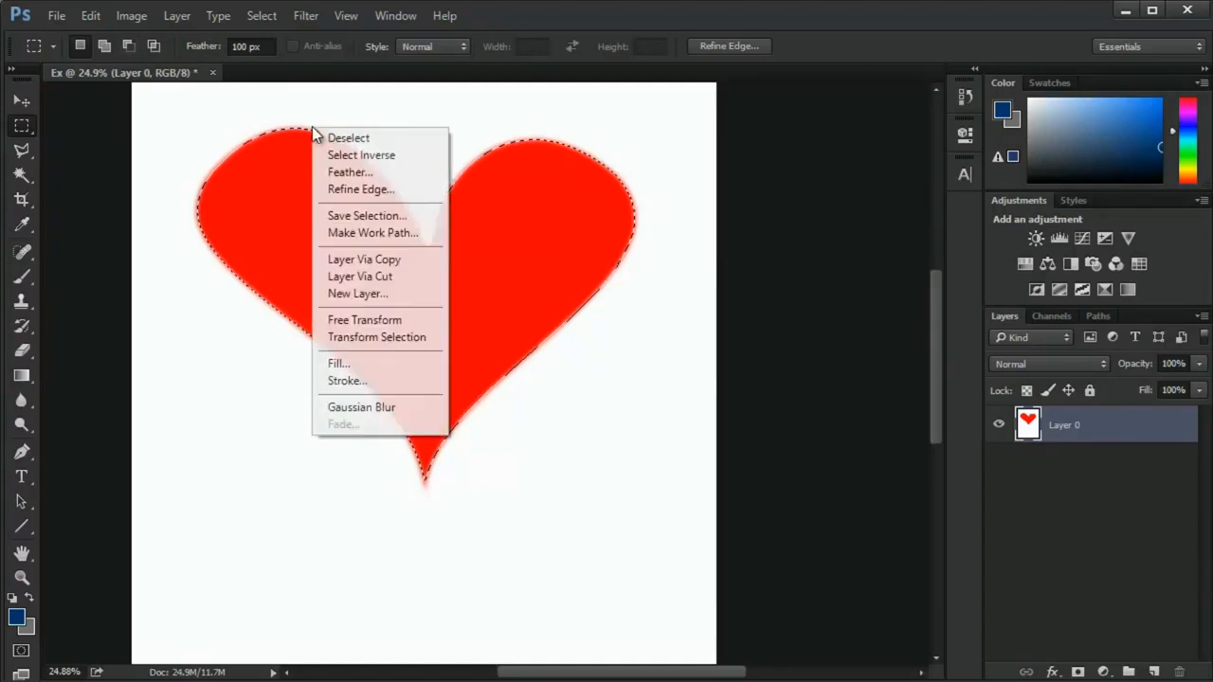
pyautogui.click(347, 260)
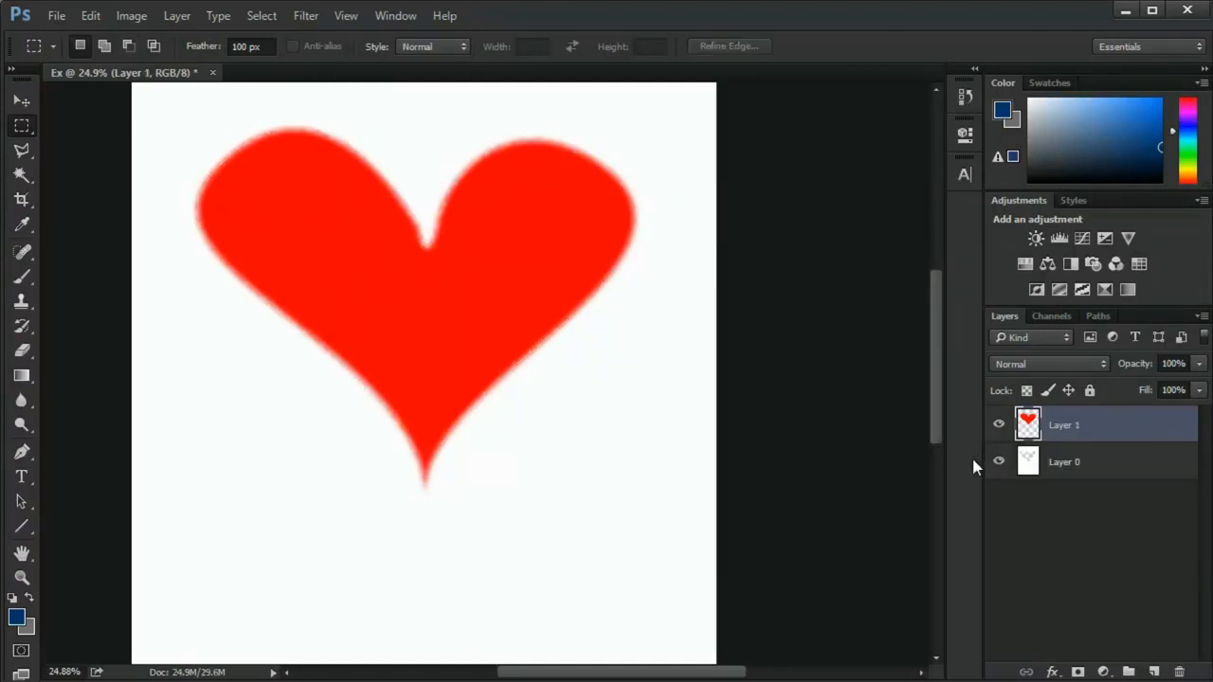
# - Hide Layer 0 and examine the feathered edge of the red heart up close and as a whole
pyautogui.click(997, 463)
pyautogui.scroll(5, 559, 345)
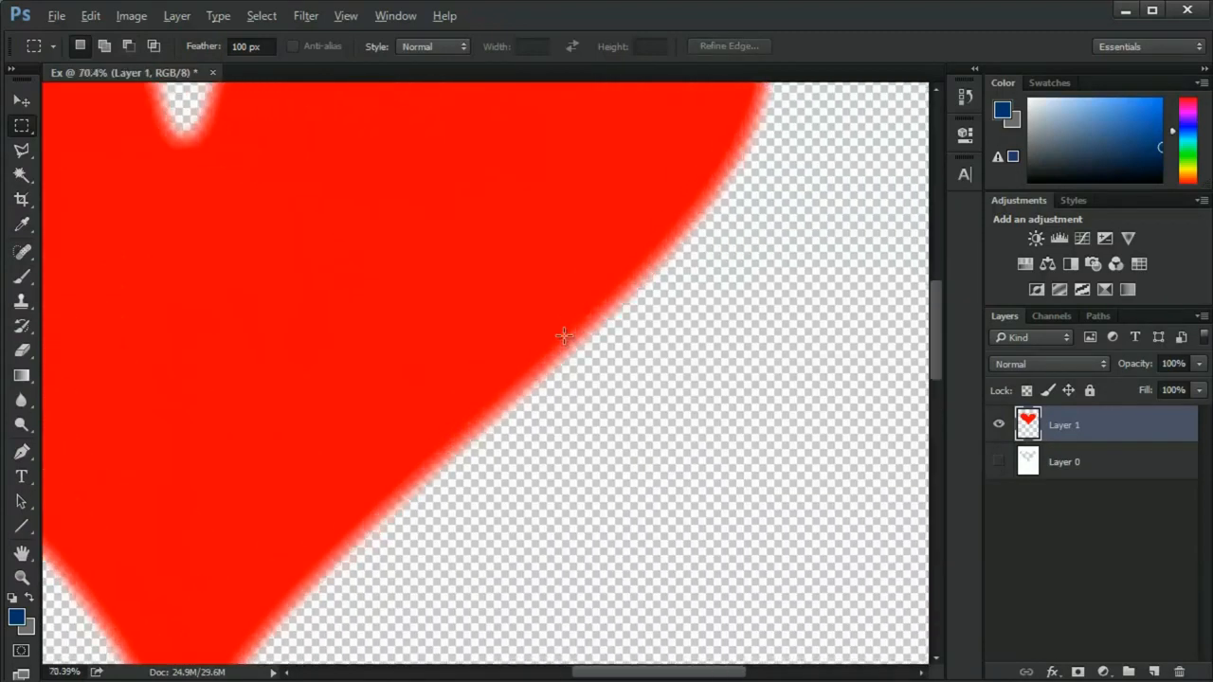
pyautogui.scroll(-2, 572, 315)
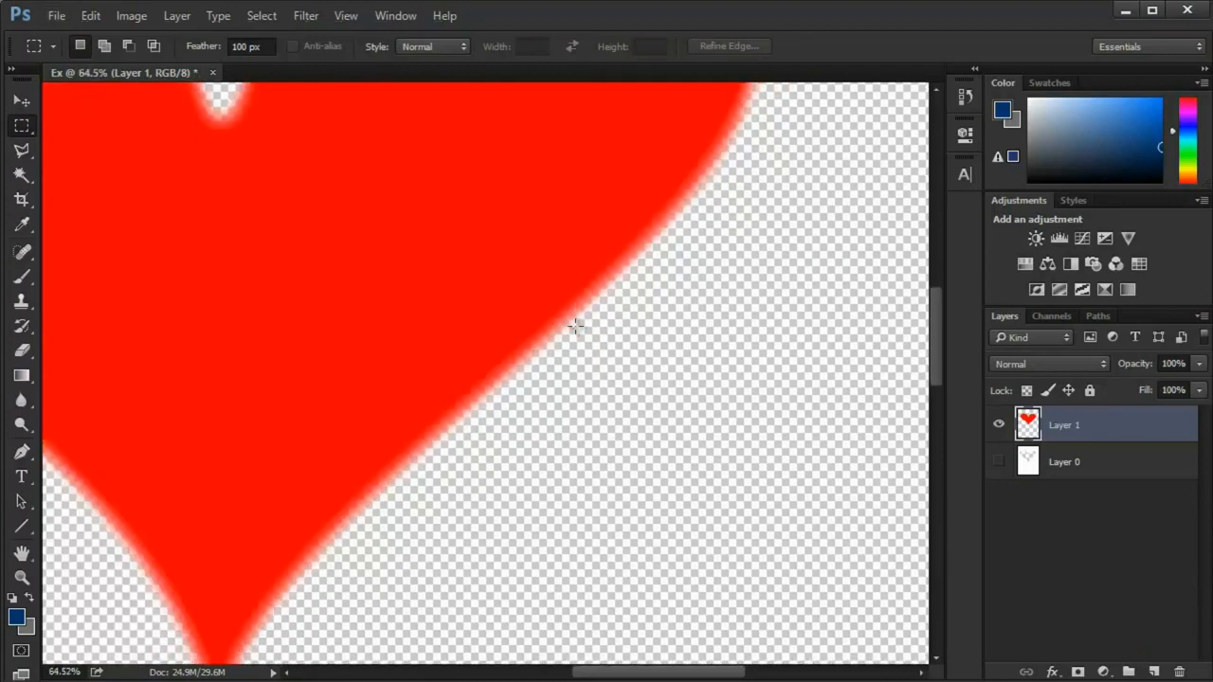
pyautogui.scroll(-2, 575, 326)
pyautogui.scroll(-2, 575, 326)
pyautogui.scroll(-6, 506, 307)
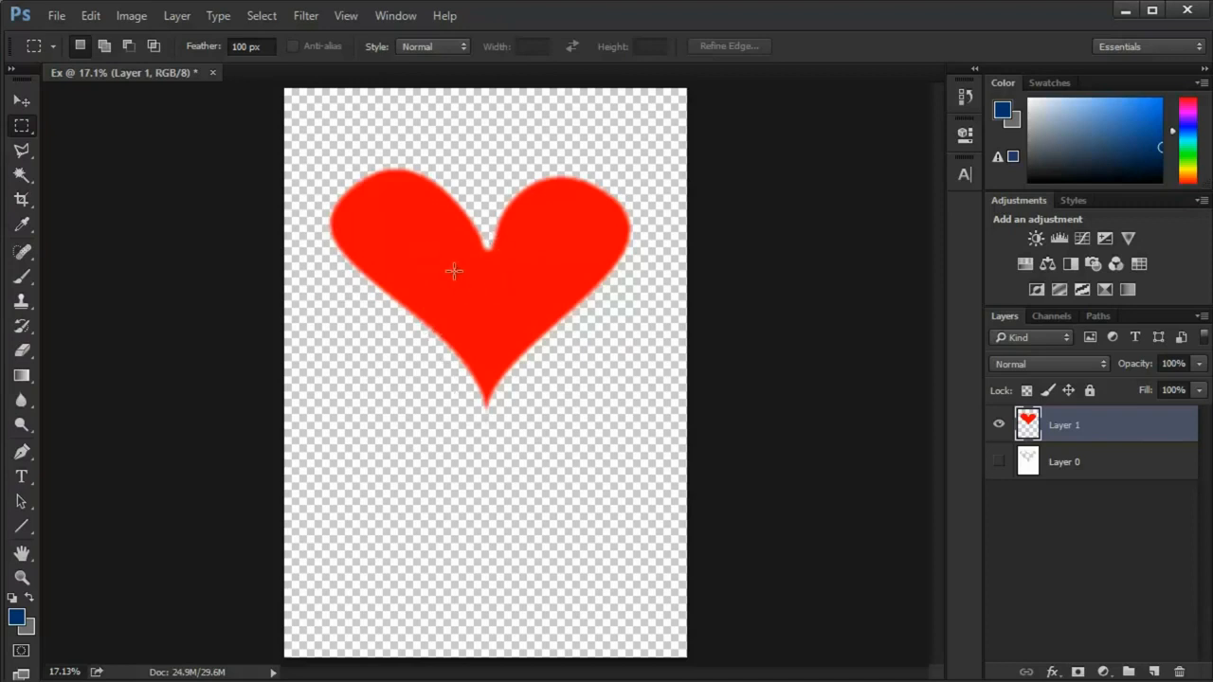
pyautogui.scroll(2, 455, 273)
pyautogui.scroll(-1, 455, 273)
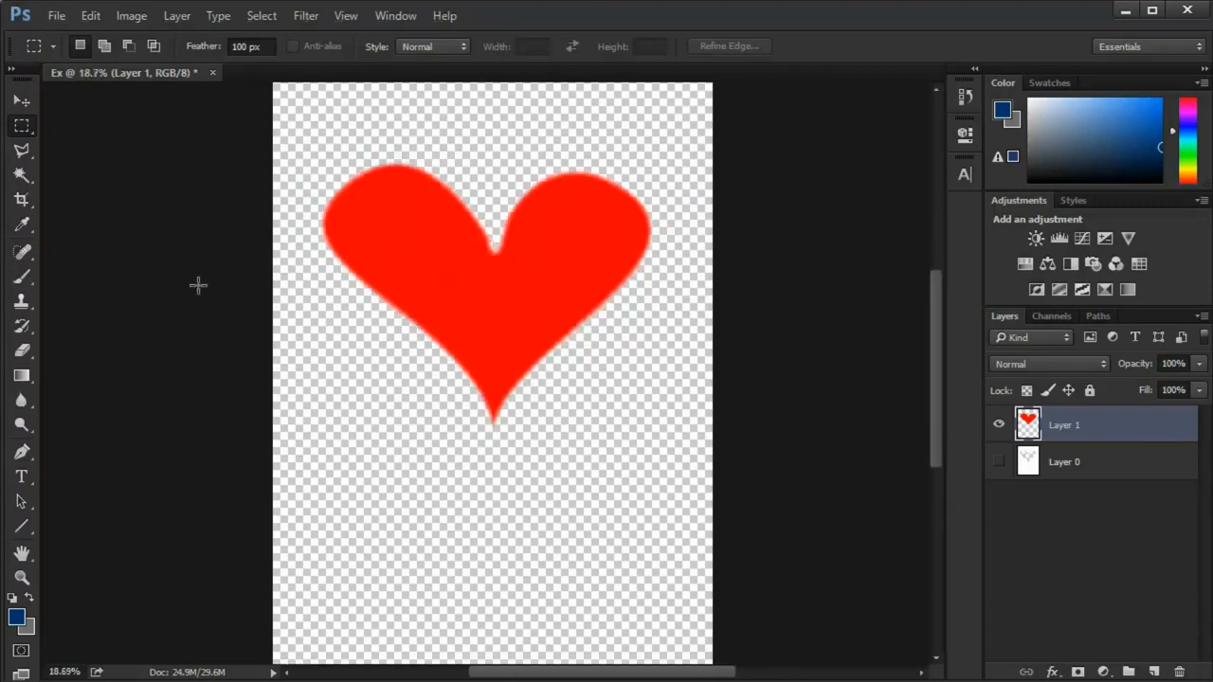
pyautogui.click(21, 100)
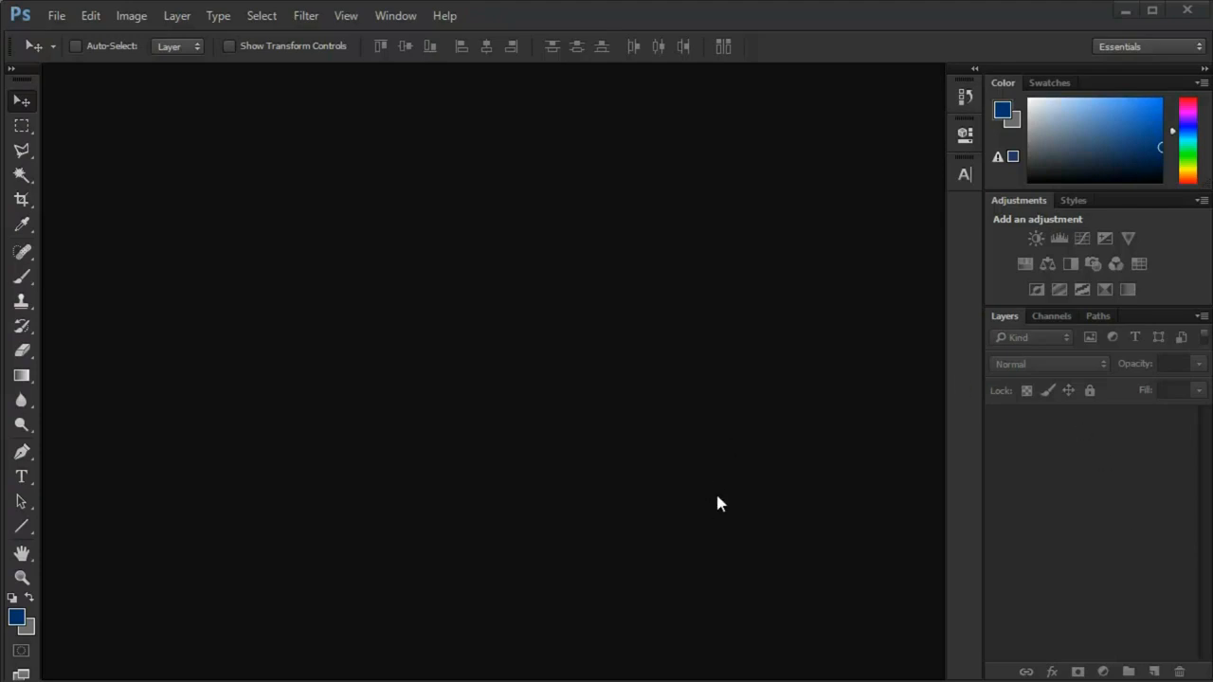
# - Open Actor.jpg and BG.jpg, and convert the locked Background of Actor.jpg into a regular layer
pyautogui.hotkey('alt', 'Tab')
pyautogui.moveTo(883, 220); pyautogui.dragTo(372, 269)
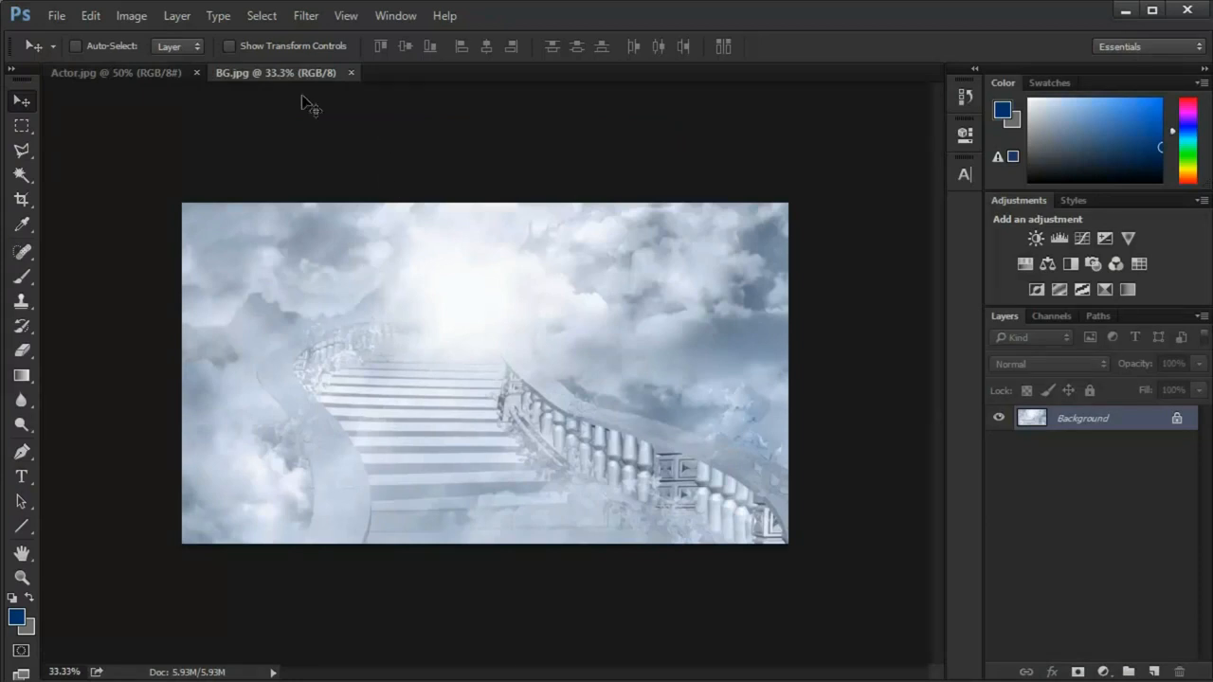
pyautogui.click(142, 76)
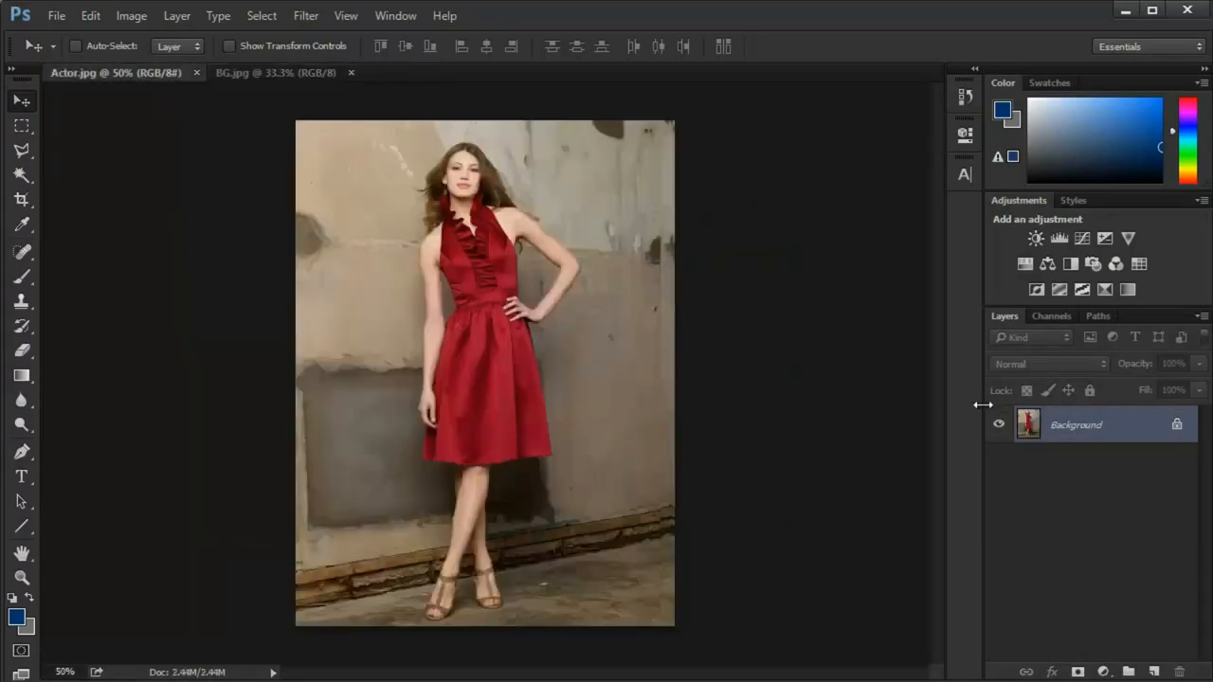
pyautogui.keyDown('alt'); pyautogui.doubleClick(1058, 428); pyautogui.keyUp('alt')
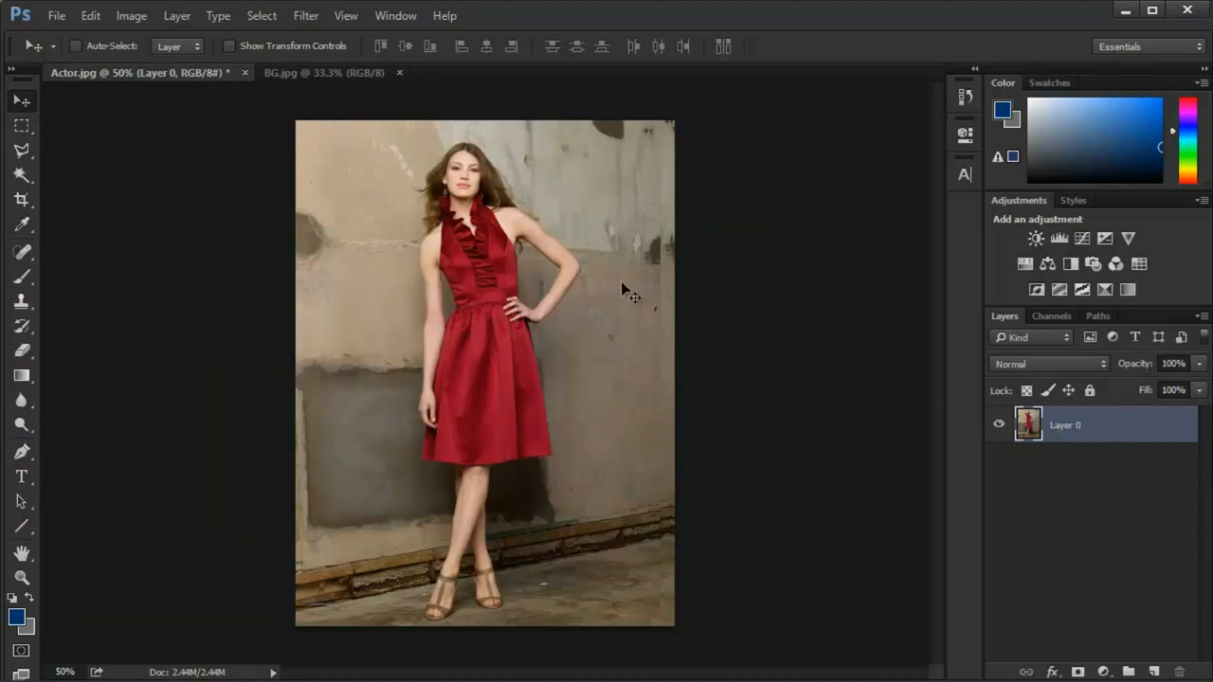
pyautogui.rightClick(1067, 432)
pyautogui.click(1054, 428)
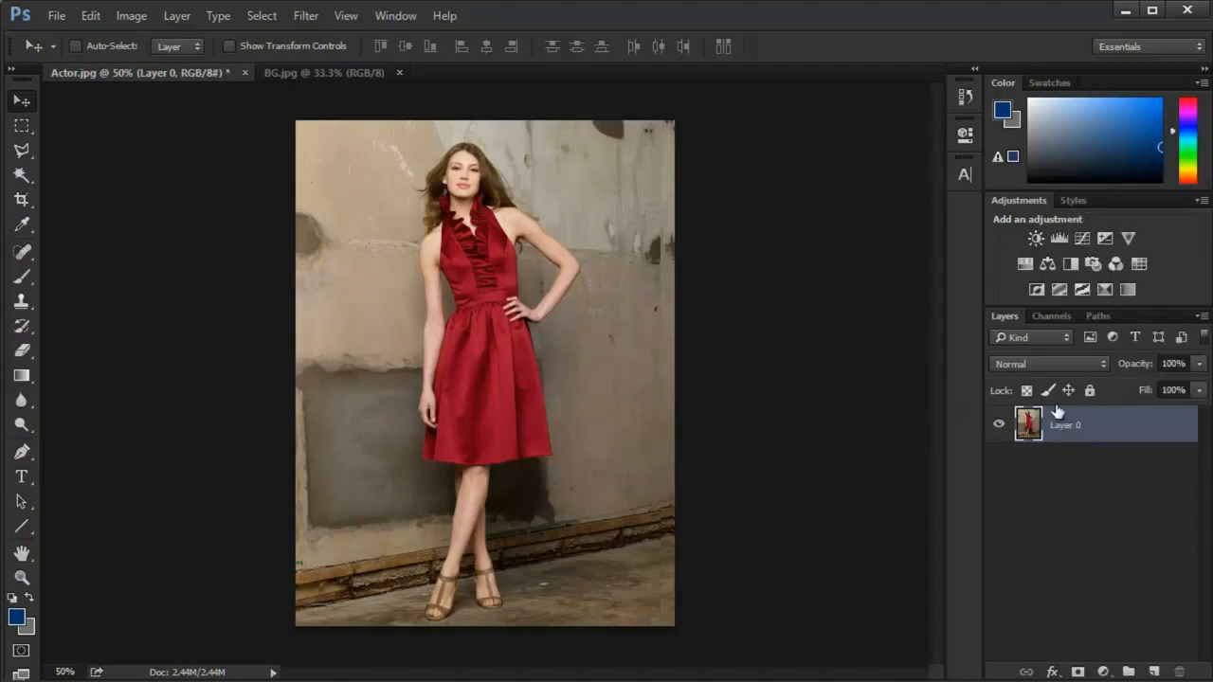
# - Bring the woman's photo from Actor.jpg into BG.jpg as a new layer and place it near the center of the background
pyautogui.click(305, 74)
pyautogui.moveTo(331, 176); pyautogui.dragTo(466, 331)
pyautogui.moveTo(554, 382); pyautogui.dragTo(460, 361)
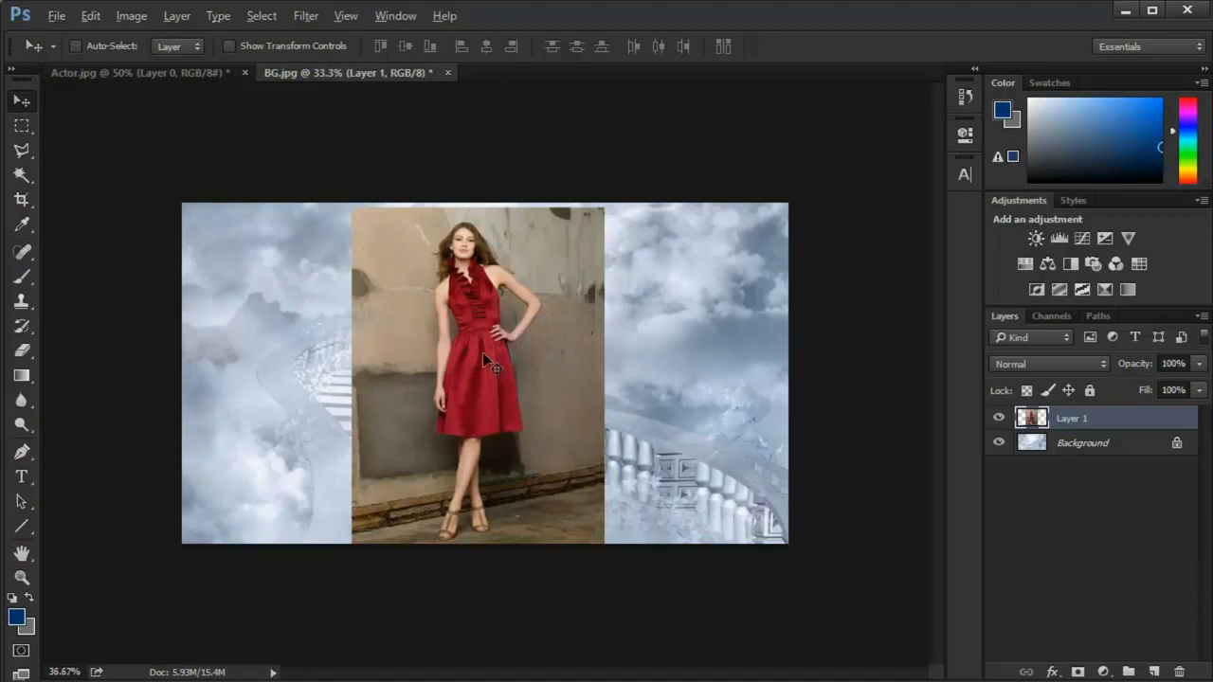
# - Try a freehand Lasso selection with 5 px feather along the hair beside the woman's face, and clear it
pyautogui.scroll(4, 484, 353)
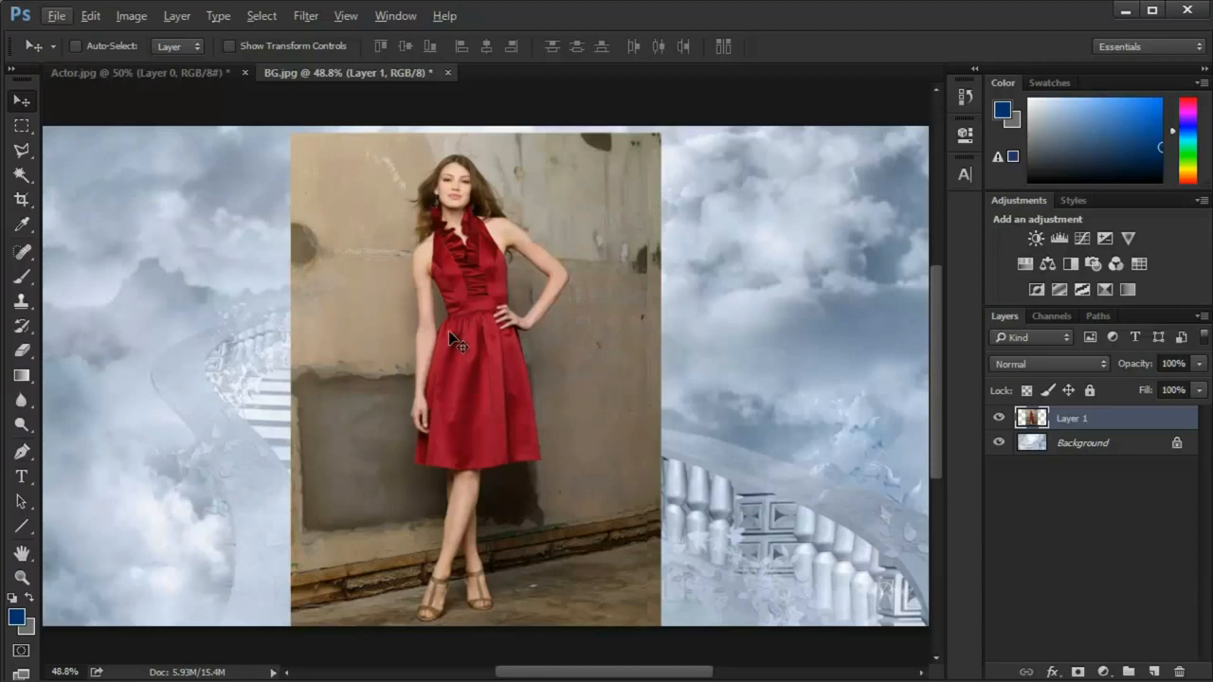
pyautogui.scroll(5, 449, 332)
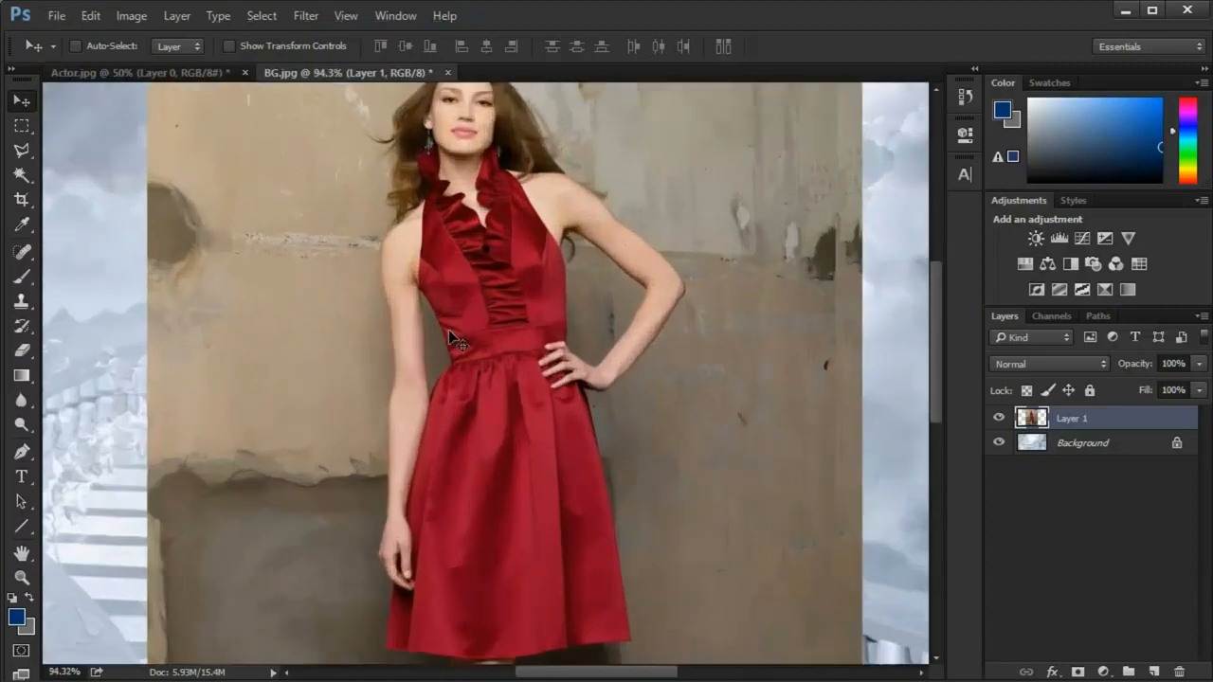
pyautogui.scroll(3, 449, 332)
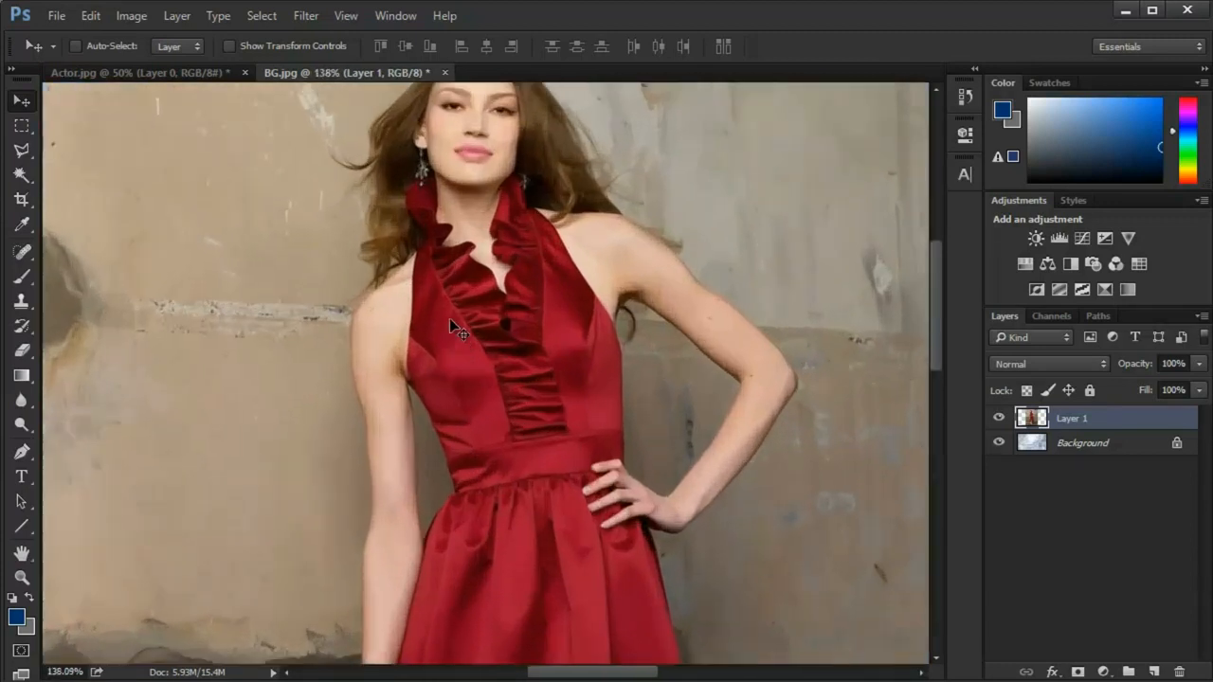
pyautogui.scroll(3, 449, 326)
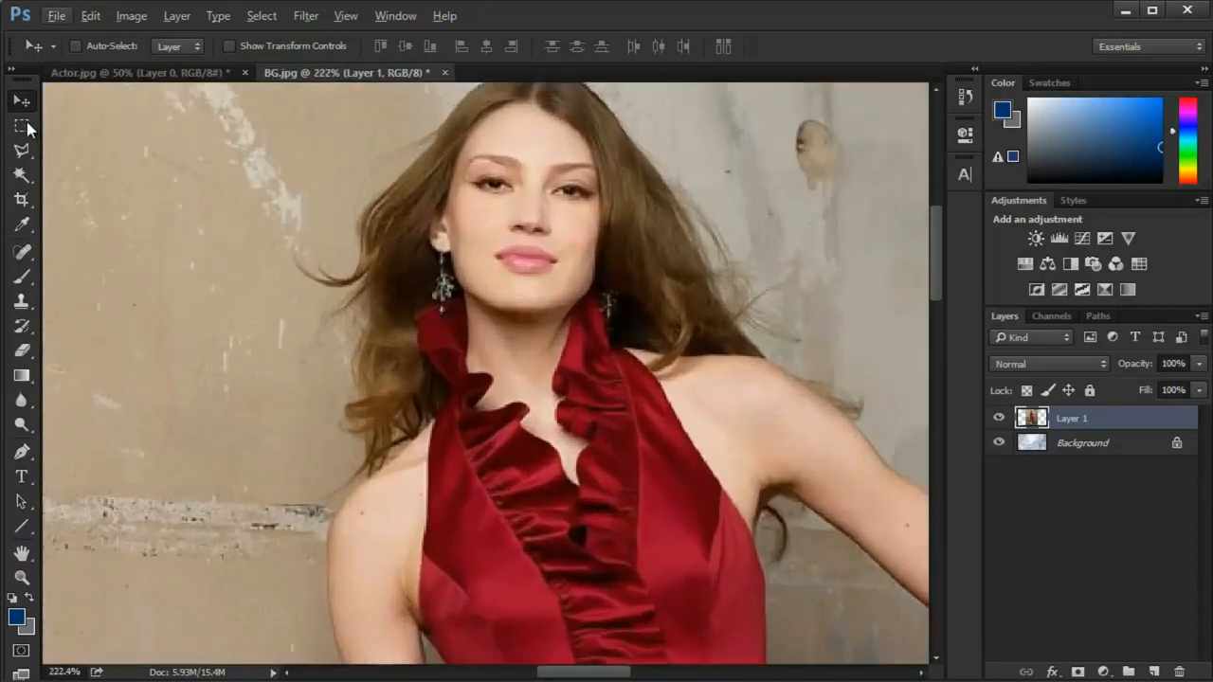
pyautogui.click(23, 127)
pyautogui.click(23, 150)
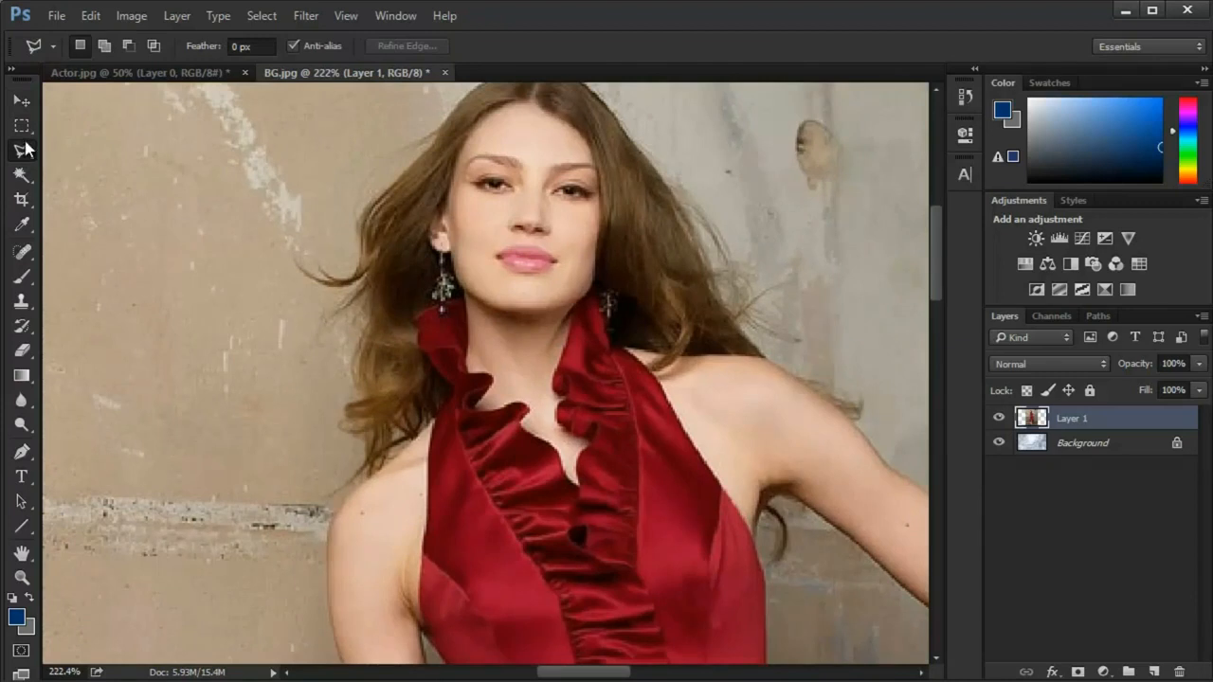
pyautogui.rightClick(25, 149)
pyautogui.click(105, 148)
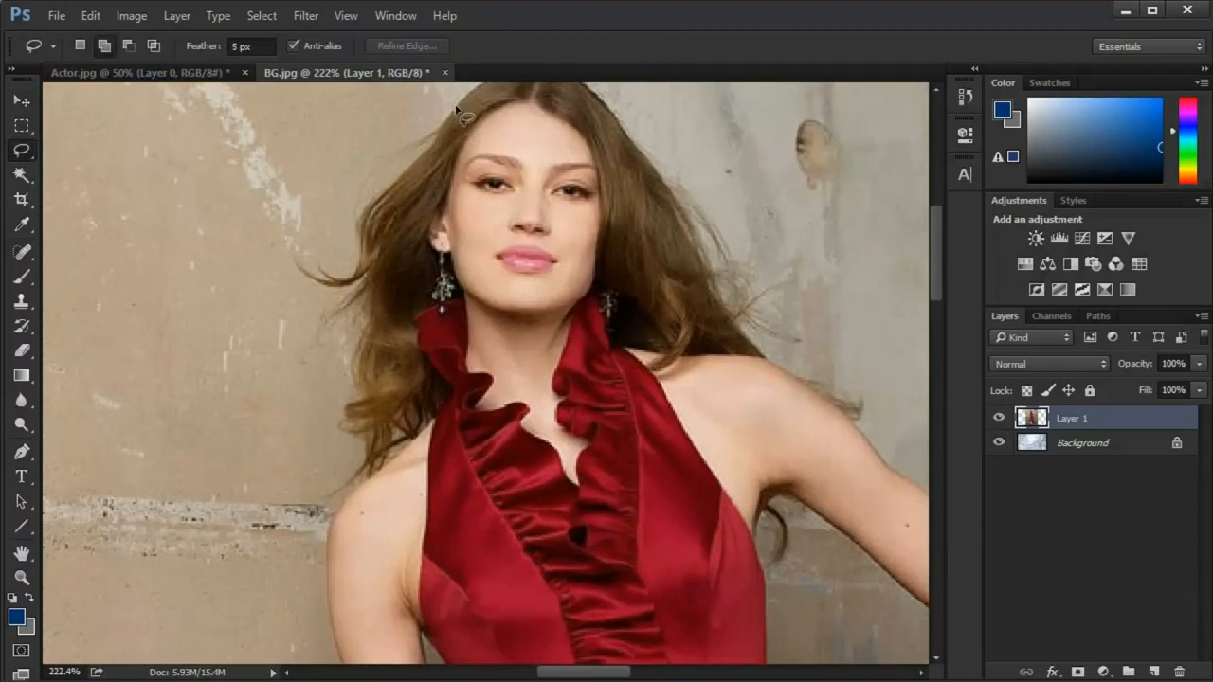
pyautogui.moveTo(407, 169); pyautogui.dragTo(348, 248)
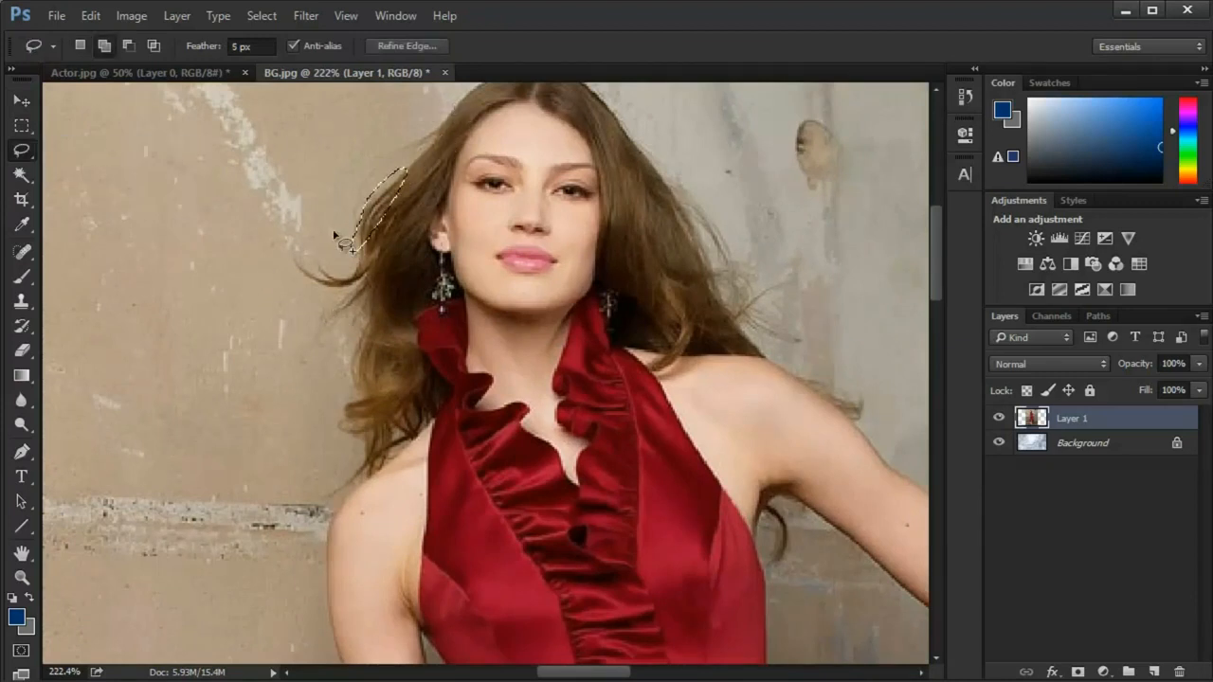
pyautogui.hotkey('ctrl', 'd')
# - Start a Pen path at the upper edge of the woman's hair and place anchors down to the flyaway strand beside her earring
pyautogui.click(22, 452)
pyautogui.scroll(3, 273, 360)
pyautogui.moveTo(391, 354); pyautogui.dragTo(364, 625)
pyautogui.scroll(6, 574, 379)
pyautogui.scroll(-4, 556, 301)
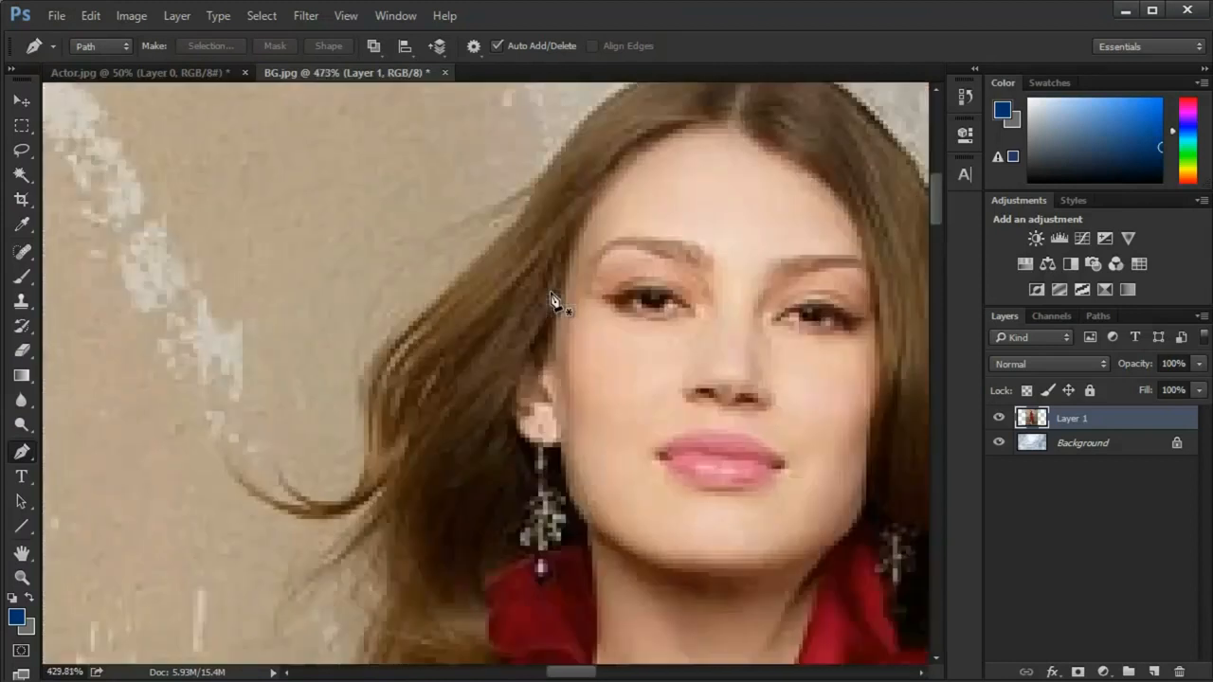
pyautogui.scroll(-1, 556, 301)
pyautogui.click(573, 140)
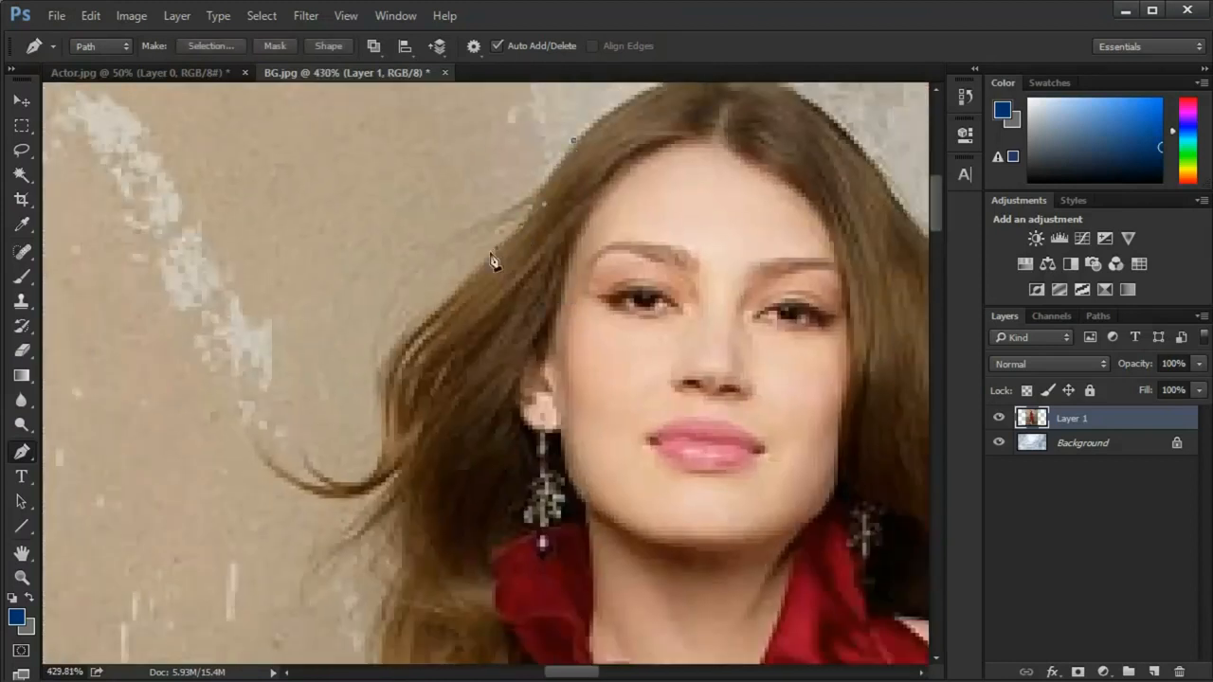
pyautogui.click(446, 292)
pyautogui.scroll(-2, 394, 351)
pyautogui.click(380, 409)
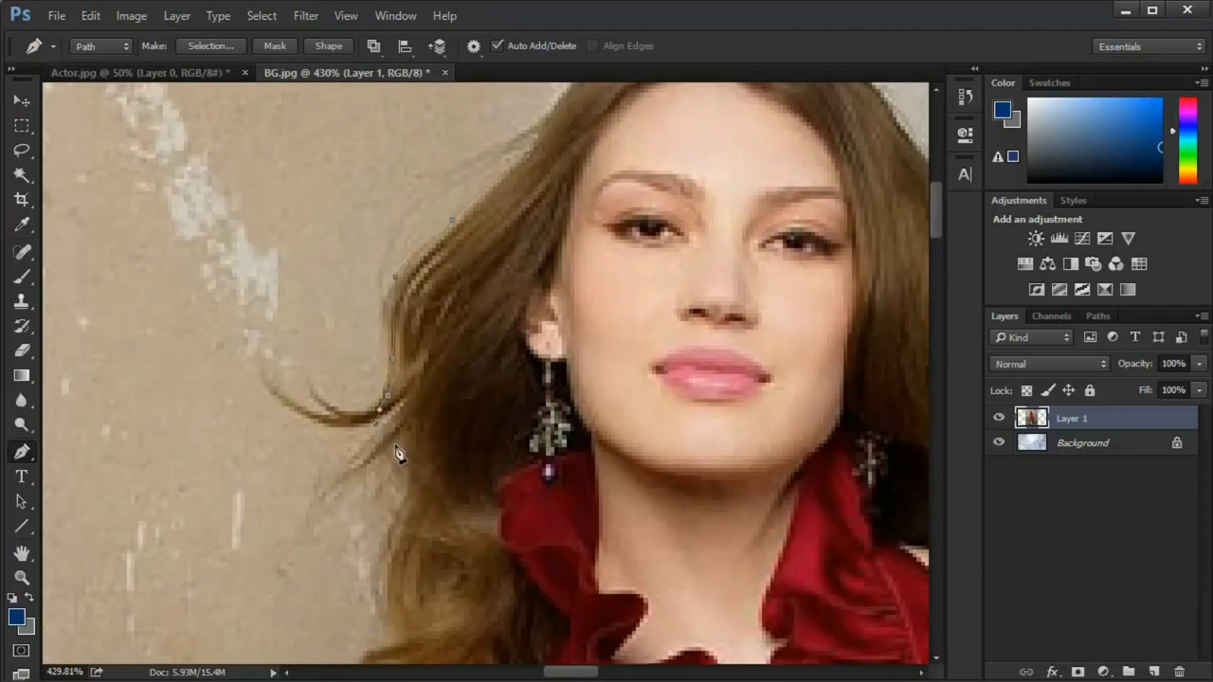
# - Continue the Pen path down around the lower hair curls toward the woman's shoulder
pyautogui.scroll(-4, 402, 508)
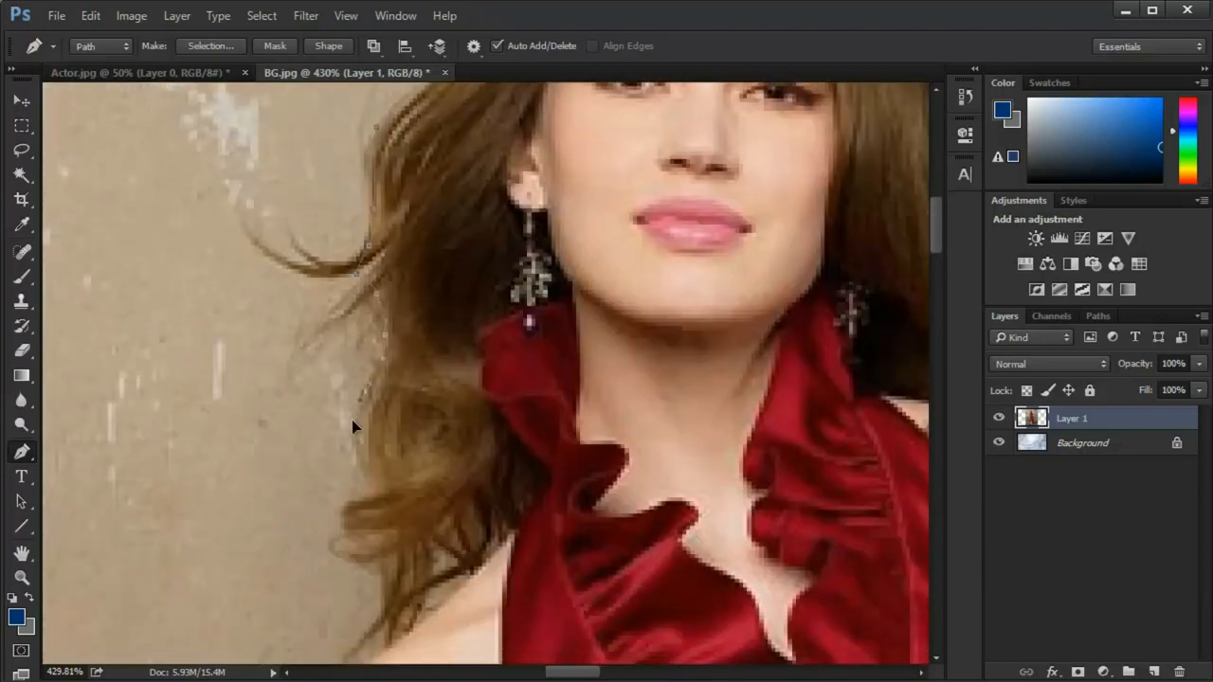
pyautogui.scroll(-3, 488, 462)
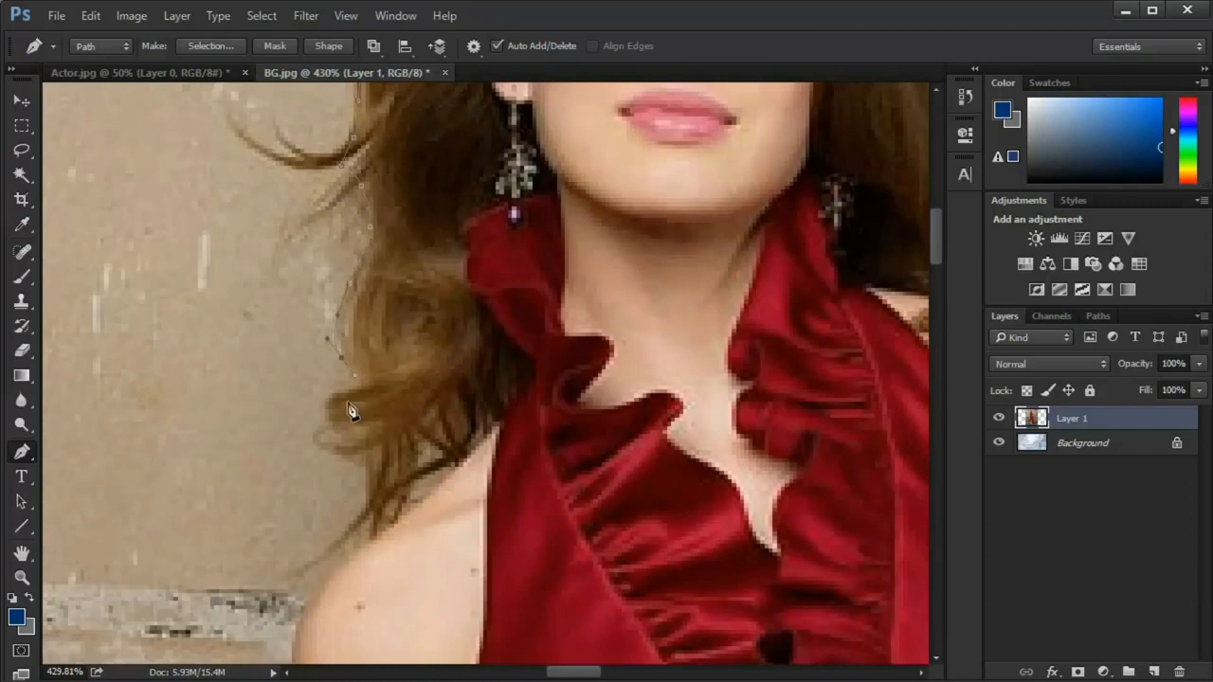
pyautogui.click(324, 426)
pyautogui.click(363, 514)
pyautogui.moveTo(410, 536); pyautogui.dragTo(401, 412)
pyautogui.moveTo(333, 493); pyautogui.dragTo(304, 289)
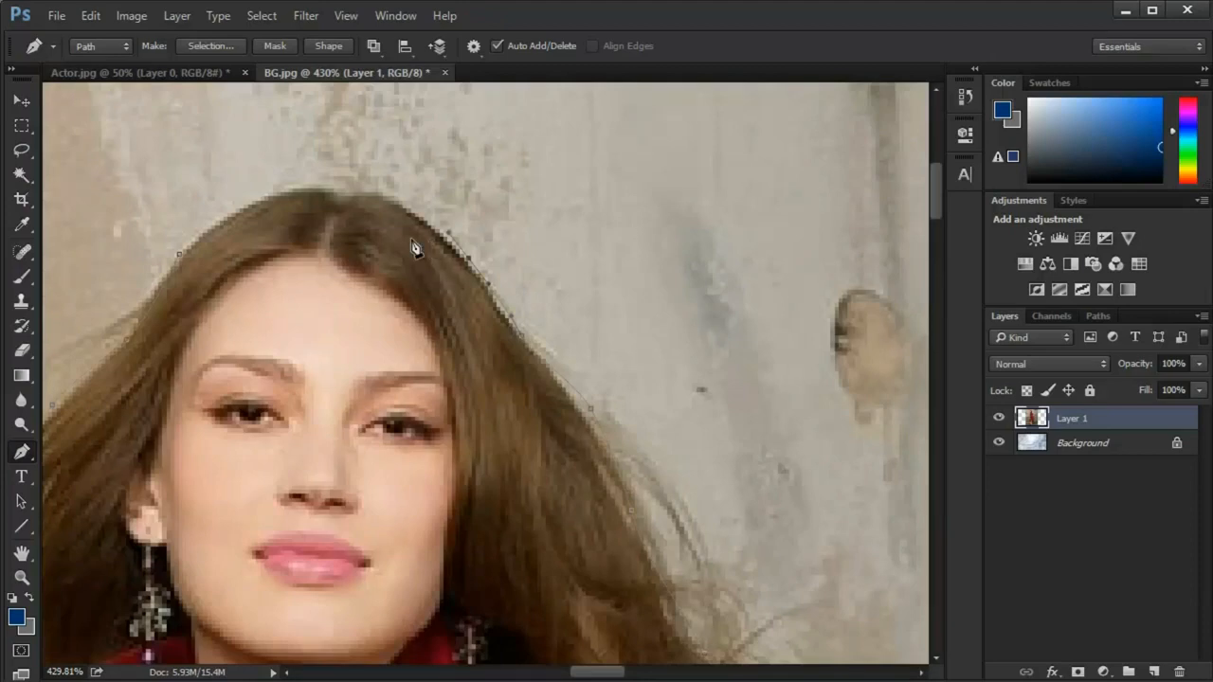
# - Finish the Pen outline of the woman over the top of her head, closing it at its starting anchor
pyautogui.scroll(2, 412, 248)
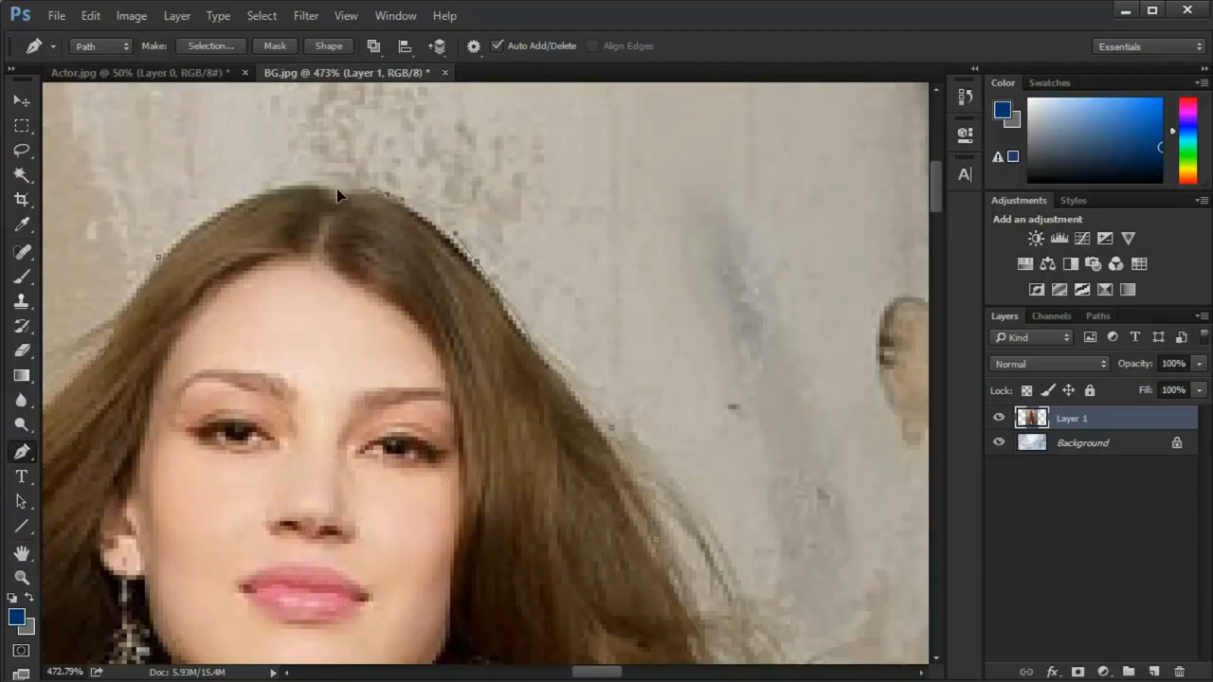
pyautogui.click(298, 182)
pyautogui.click(186, 223)
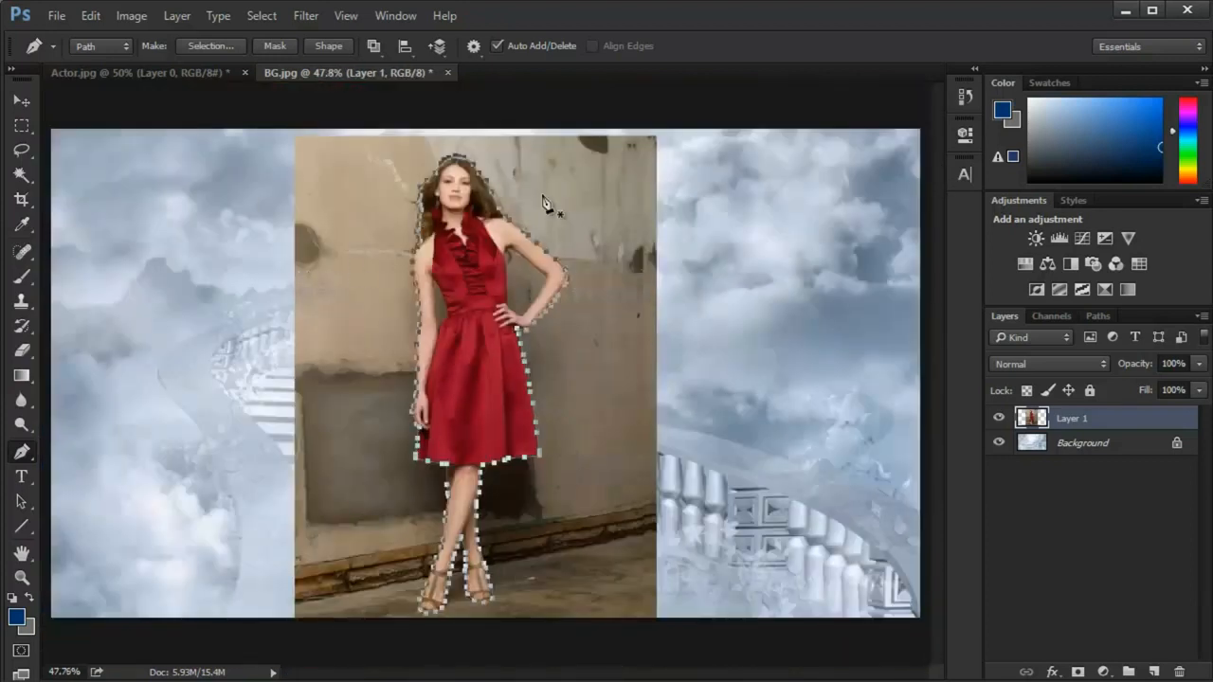
# - Turn the closed path around the woman into a new anti-aliased selection with a feather radius of 5 pixels
pyautogui.click(210, 46)
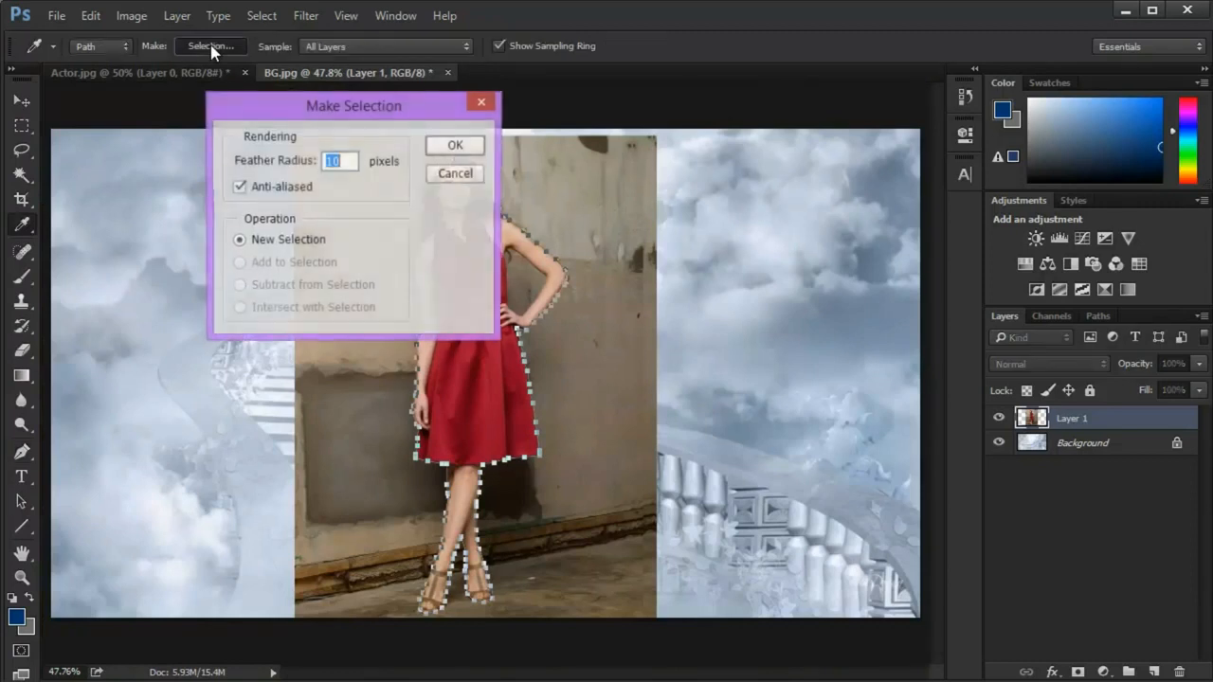
pyautogui.write('0')
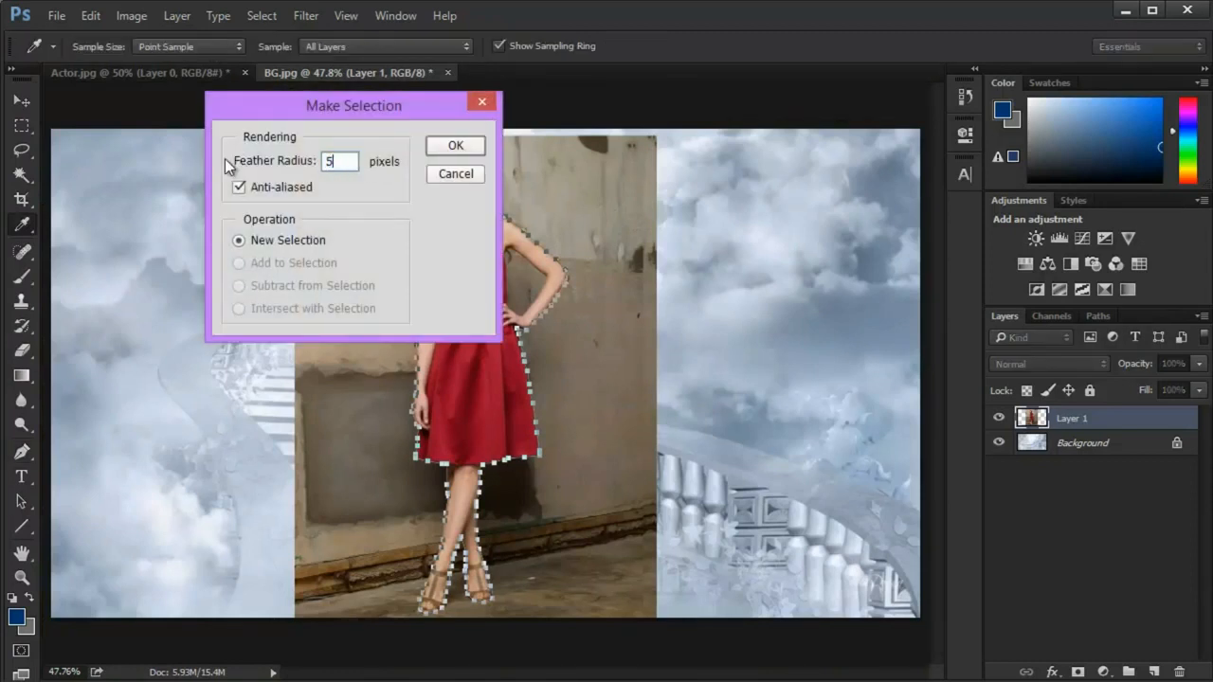
pyautogui.press('Return')
pyautogui.scroll(2, 436, 311)
pyautogui.scroll(2, 482, 321)
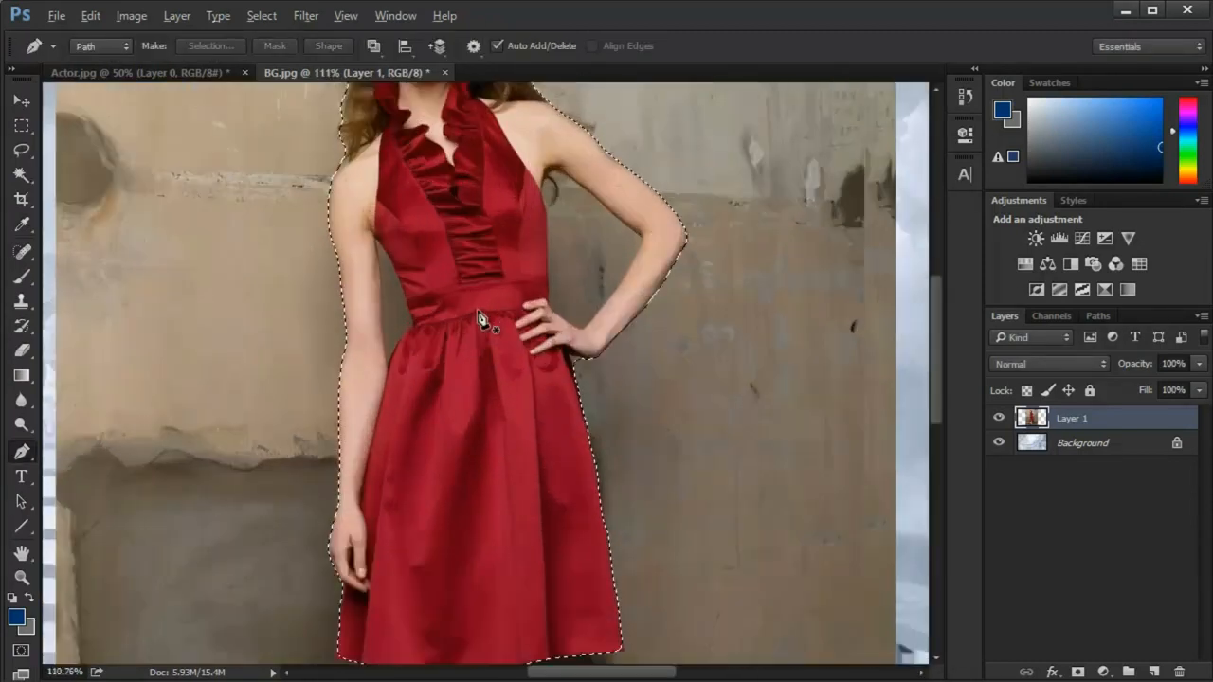
pyautogui.scroll(-1, 480, 317)
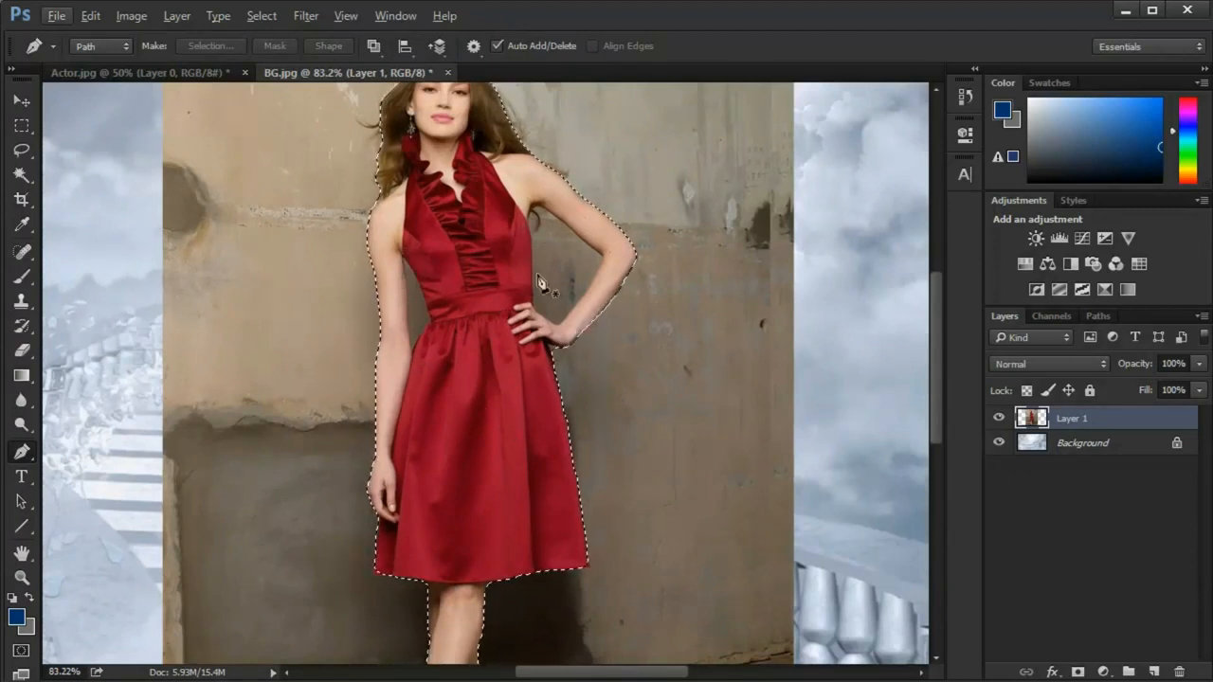
# - Subtract the wall gap between the woman's hanging arm and her waist from the selection with the Polygonal Lasso
pyautogui.click(27, 150)
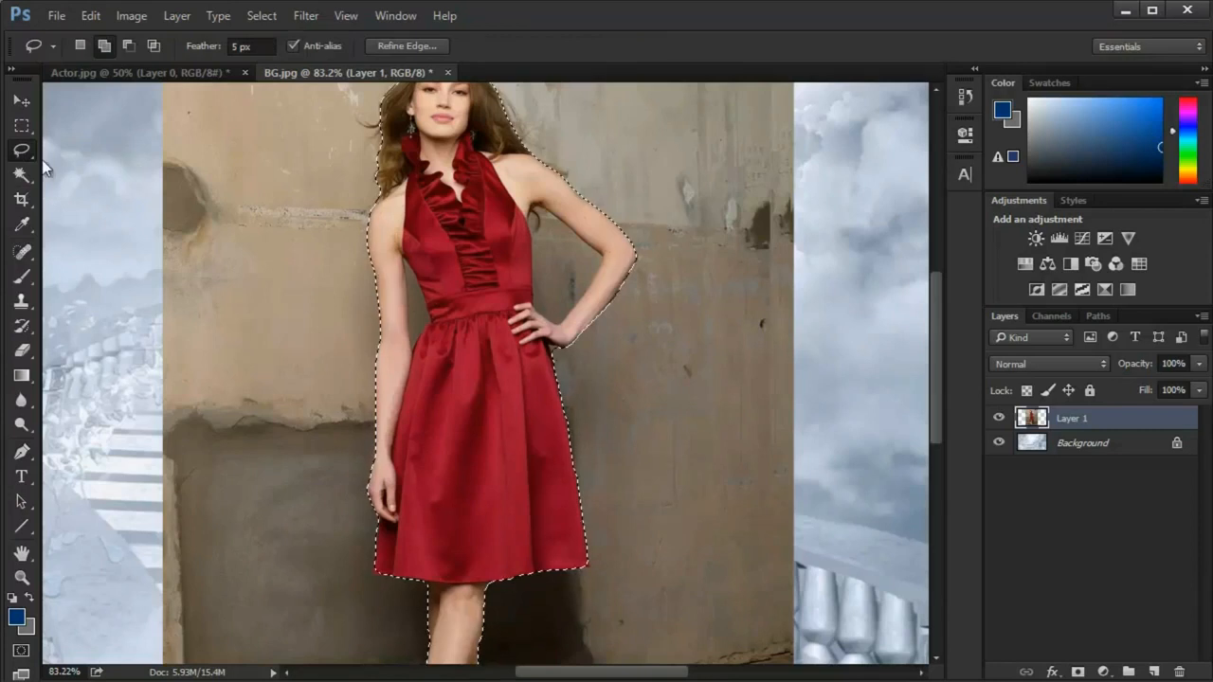
pyautogui.rightClick(22, 155)
pyautogui.click(78, 166)
pyautogui.scroll(5, 389, 241)
pyautogui.scroll(3, 338, 400)
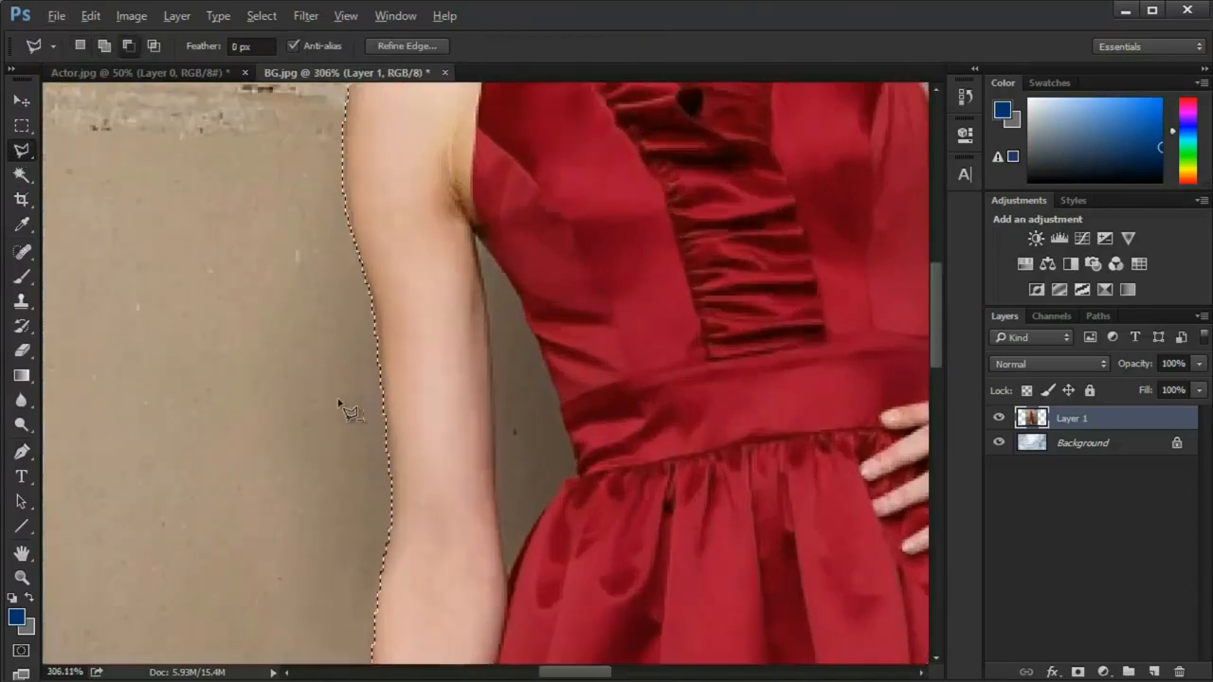
pyautogui.click(480, 242)
pyautogui.doubleClick(480, 274)
pyautogui.click(128, 42)
pyautogui.click(488, 309)
pyautogui.click(491, 358)
pyautogui.click(497, 459)
pyautogui.click(503, 559)
pyautogui.click(507, 575)
pyautogui.click(567, 479)
pyautogui.click(578, 475)
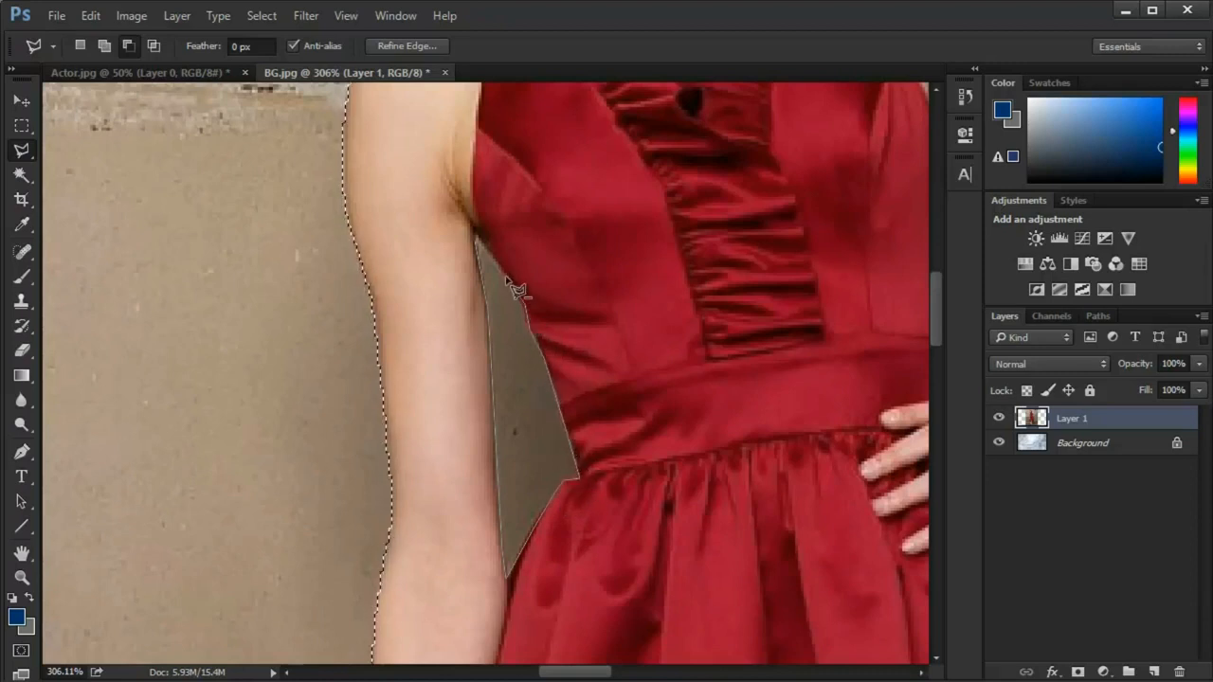
pyautogui.click(476, 240)
pyautogui.press('Delete')
pyautogui.hotkey('ctrl', 'd')
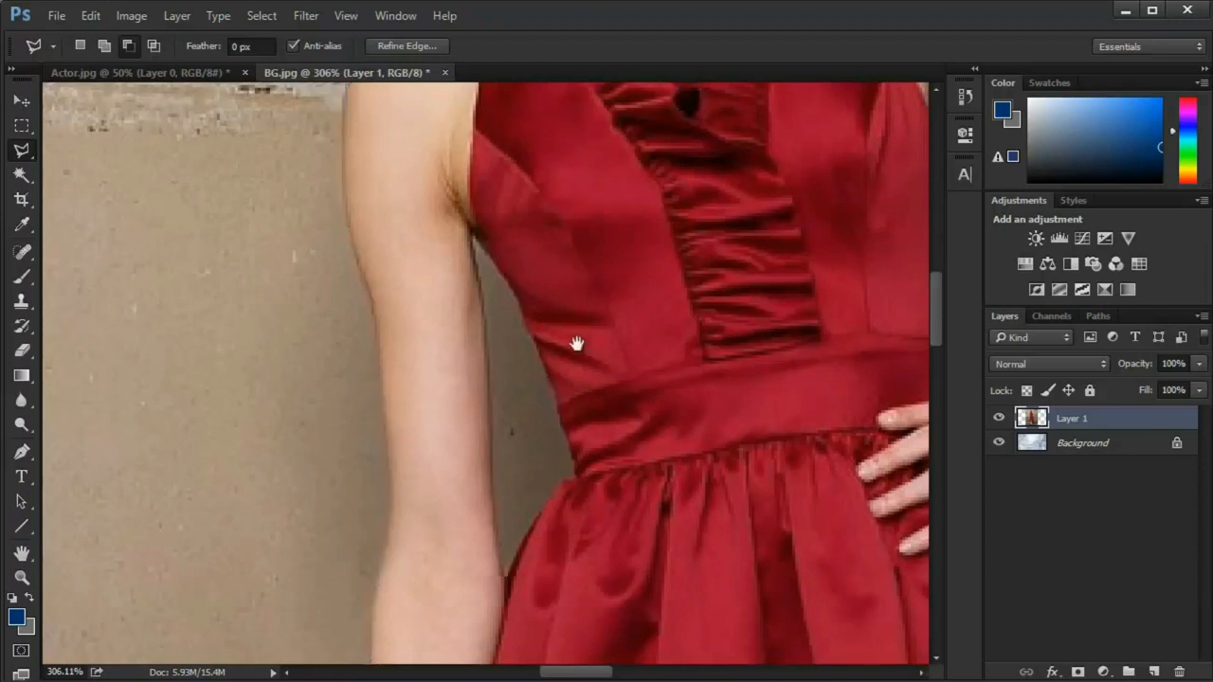
# - Trace the wall gap beside the waist with the Polygonal Lasso, from the dress's side around the hand and up the forearm to the elbow
pyautogui.moveTo(576, 343); pyautogui.dragTo(387, 412)
pyautogui.moveTo(477, 420); pyautogui.dragTo(365, 541)
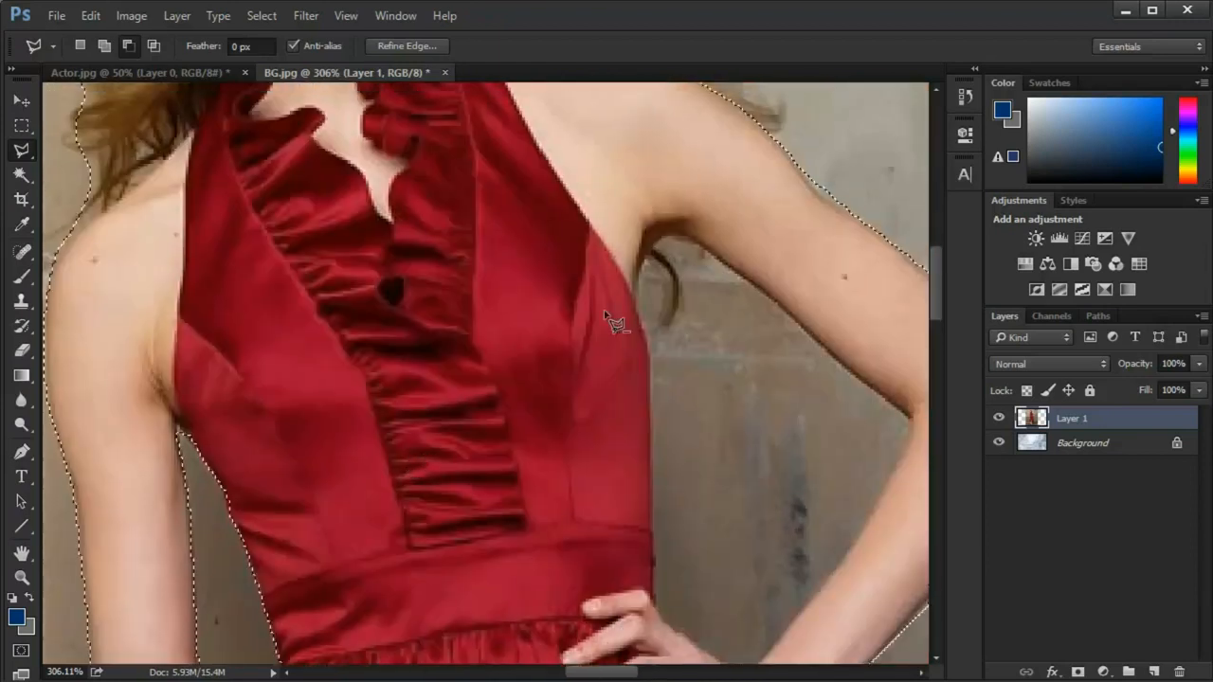
pyautogui.click(656, 407)
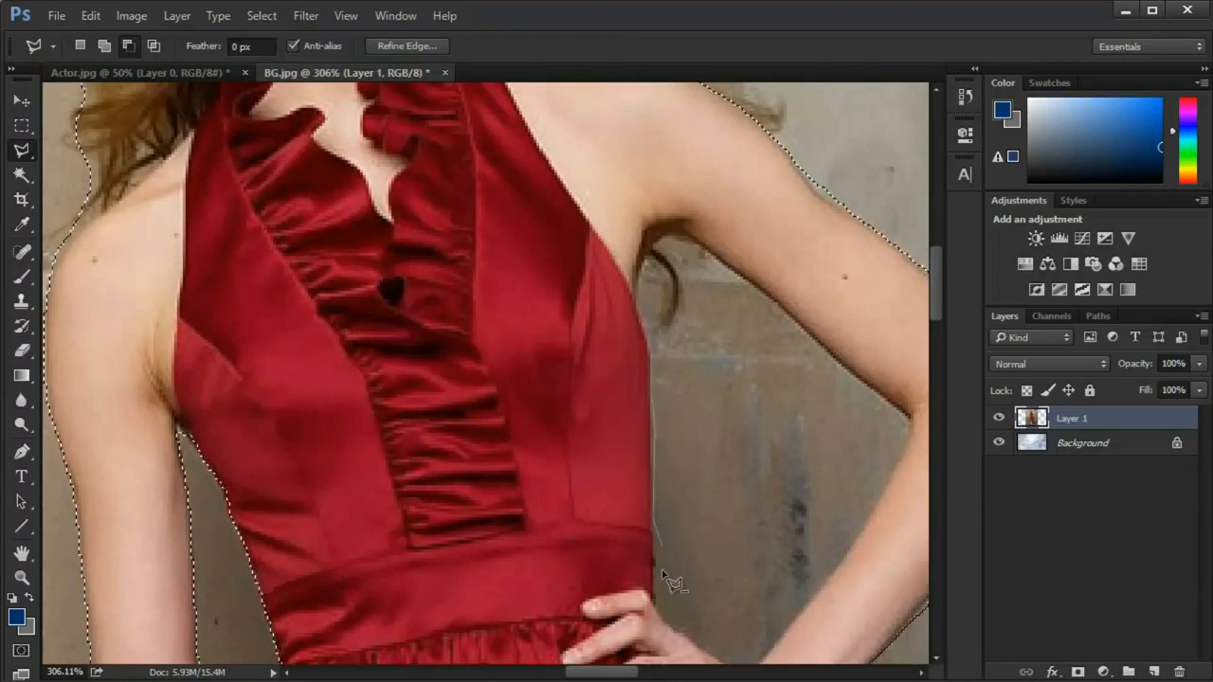
pyautogui.moveTo(649, 512); pyautogui.dragTo(635, 441)
pyautogui.click(641, 512)
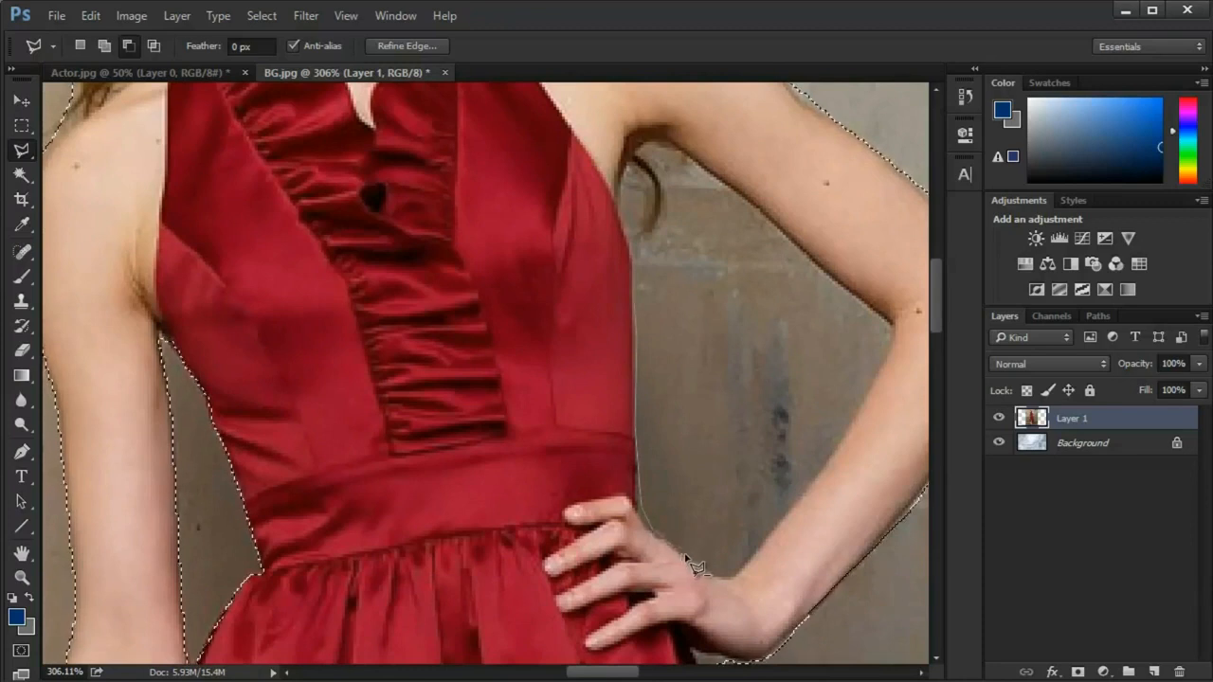
pyautogui.click(725, 575)
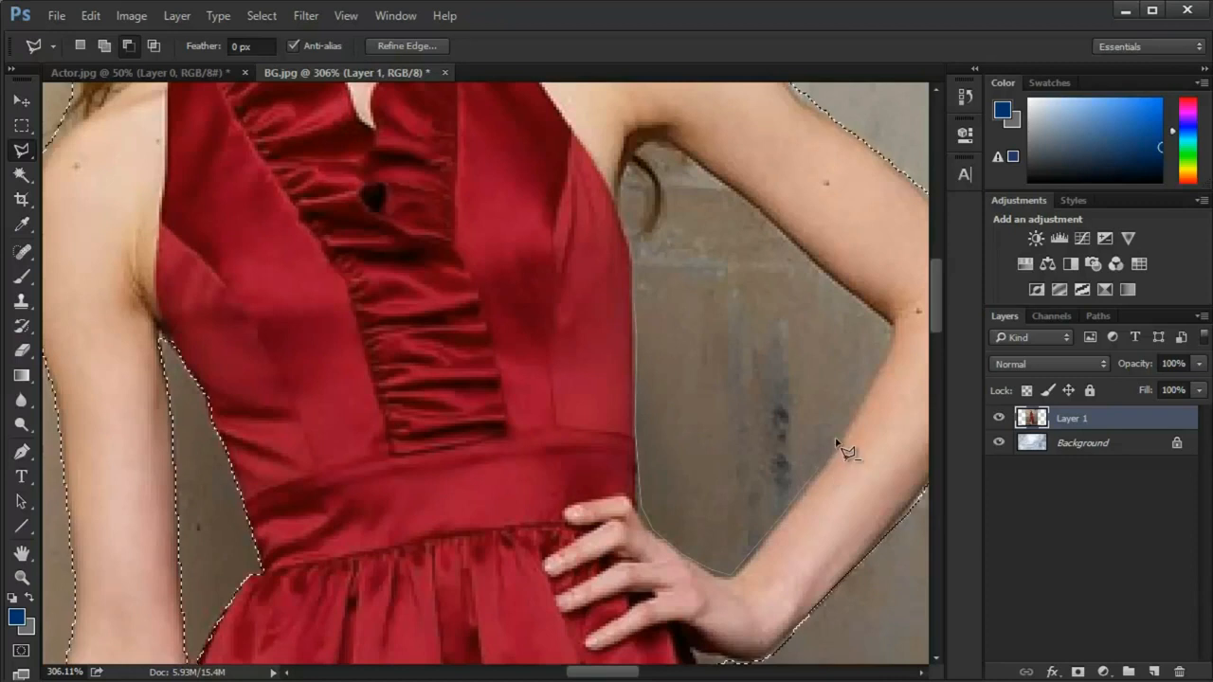
pyautogui.click(892, 319)
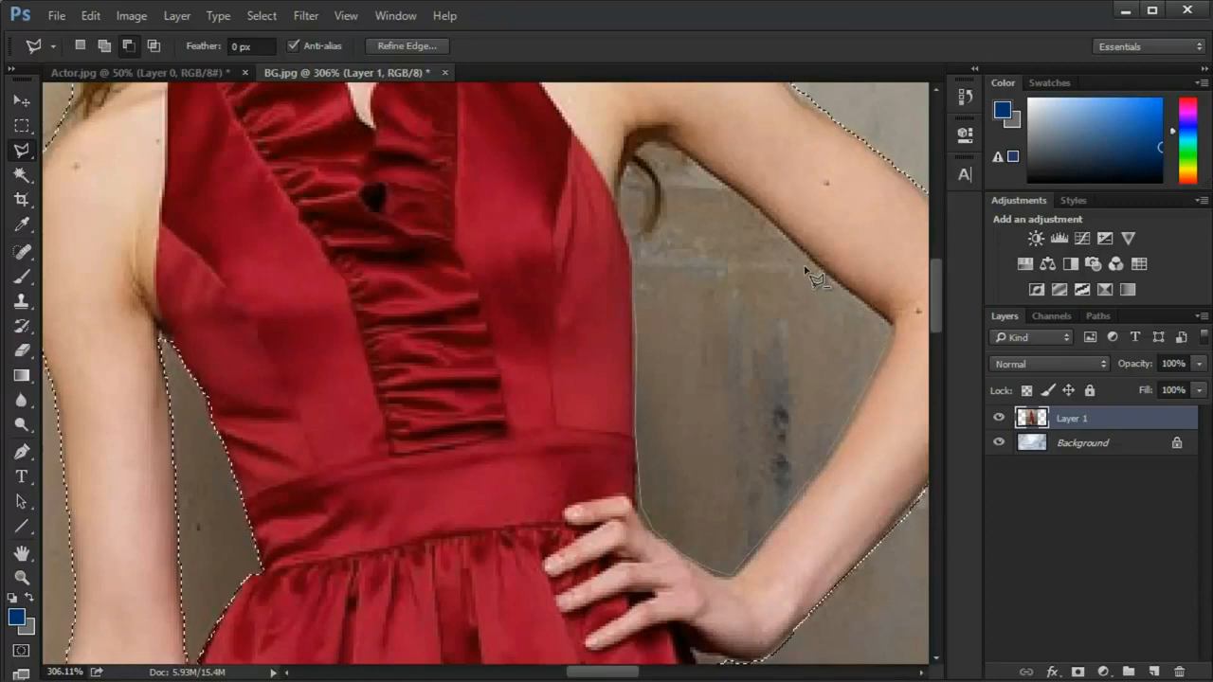
# - Close the lasso outline along the upper arm, armpit and dress side to subtract the gap inside the bent arm from the selection
pyautogui.scroll(3, 737, 336)
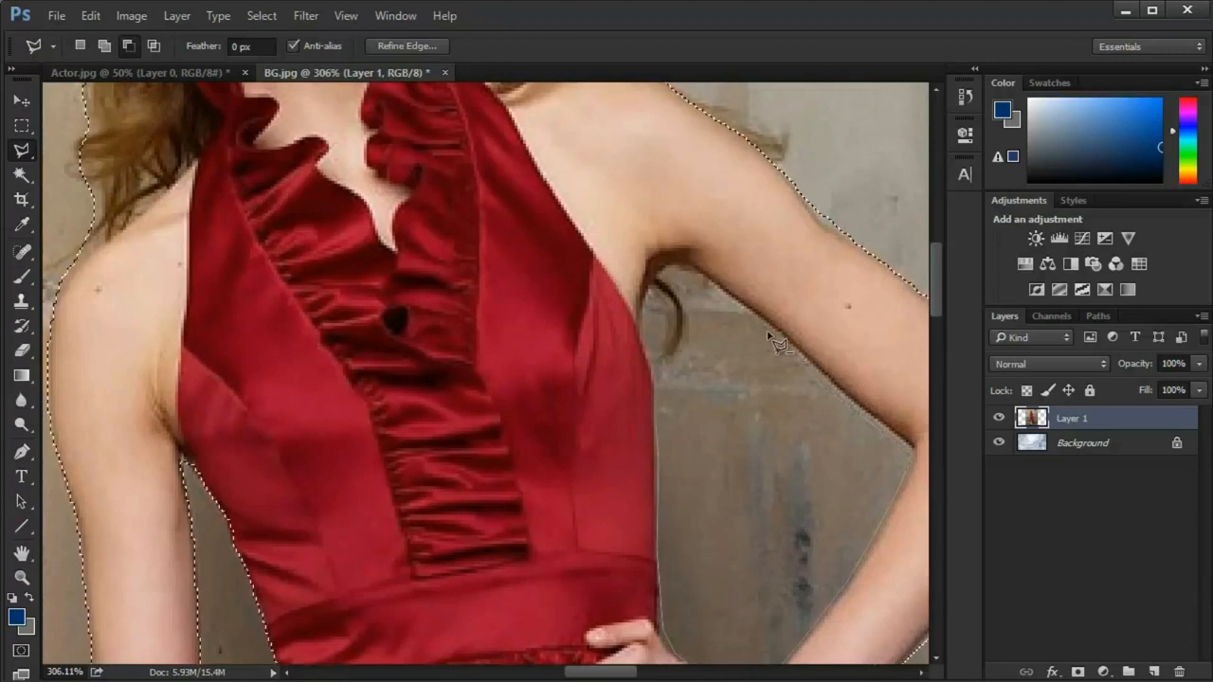
pyautogui.click(688, 272)
pyautogui.click(662, 278)
pyautogui.click(649, 302)
pyautogui.click(645, 324)
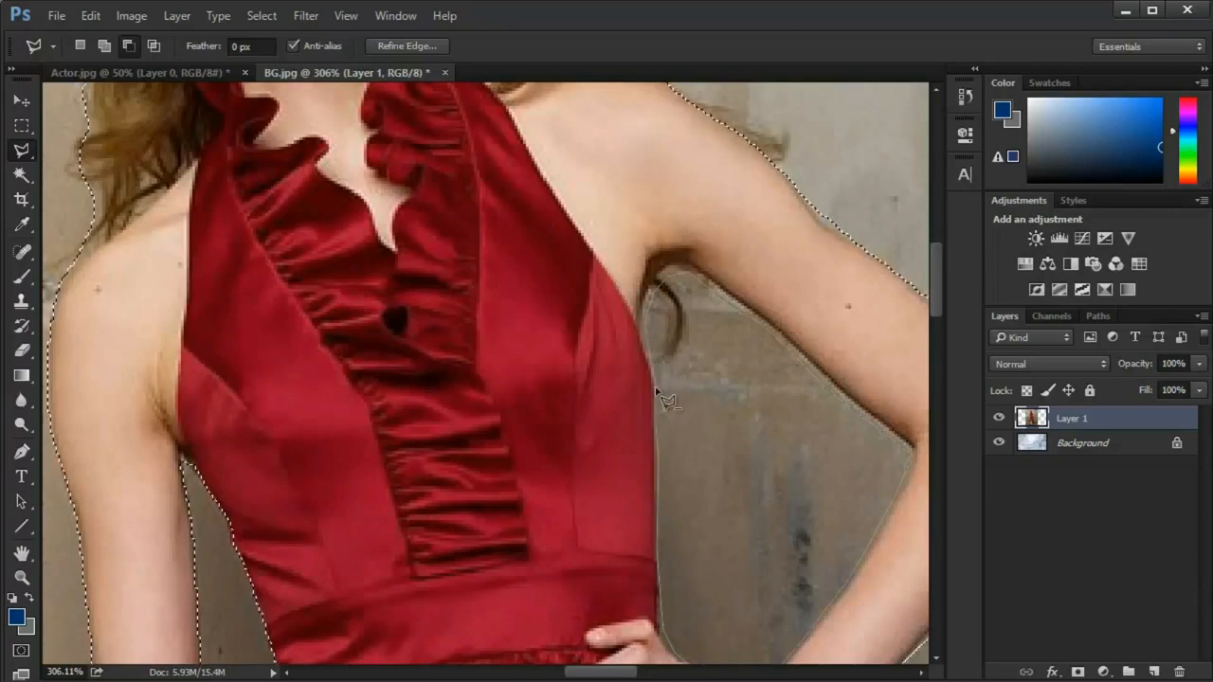
pyautogui.doubleClick(659, 429)
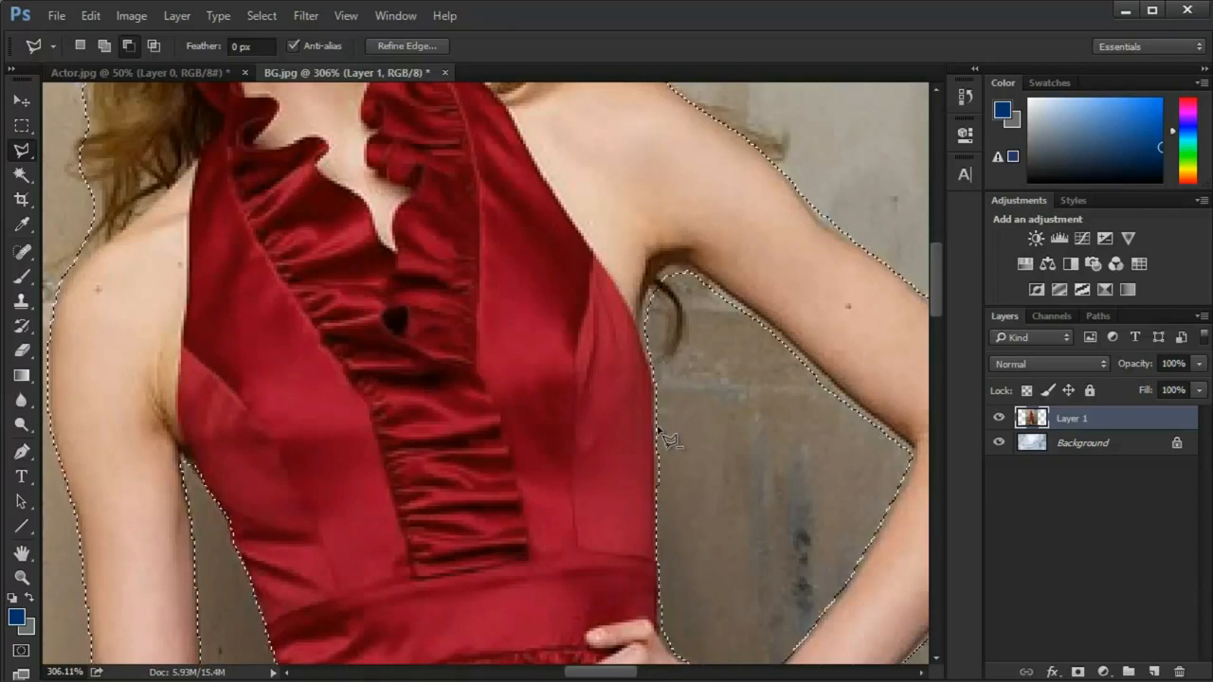
pyautogui.hotkey('ctrl', '0')
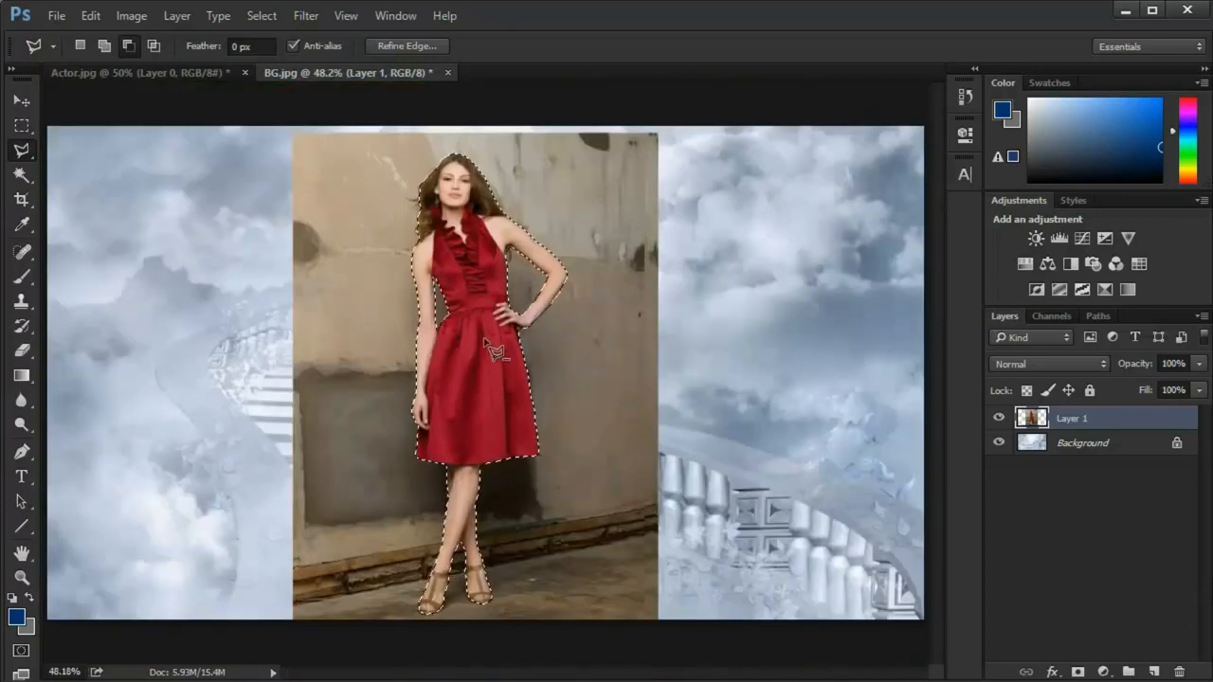
pyautogui.scroll(2, 494, 352)
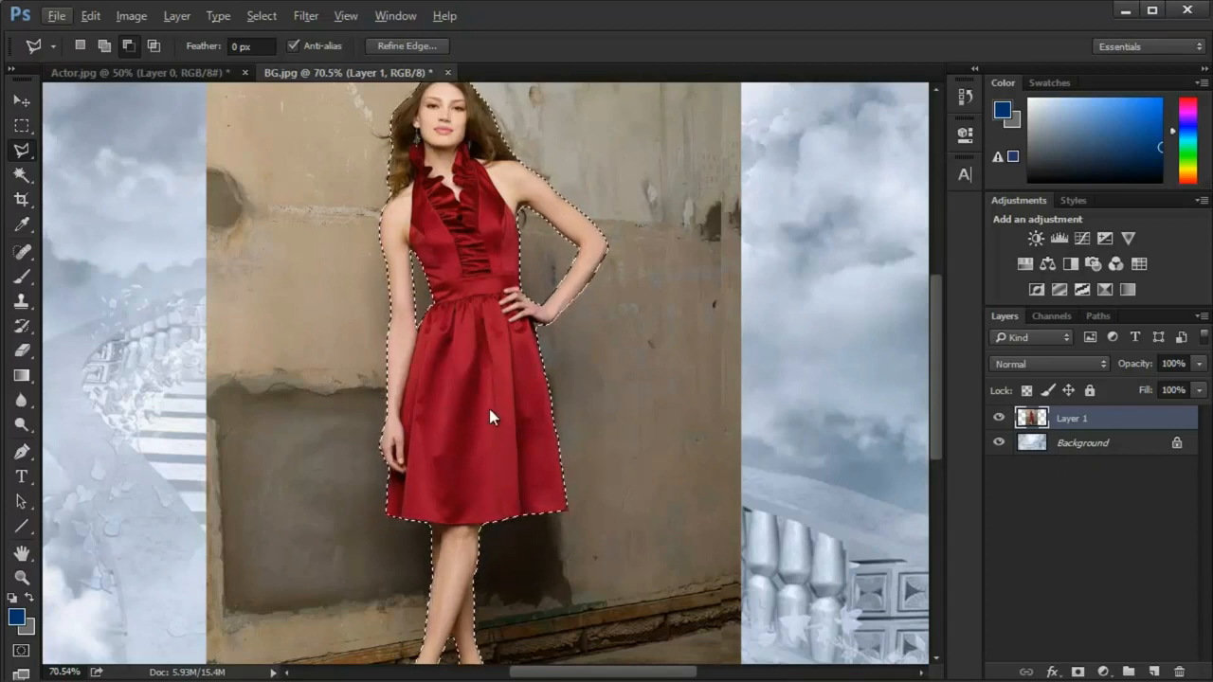
pyautogui.press('v')
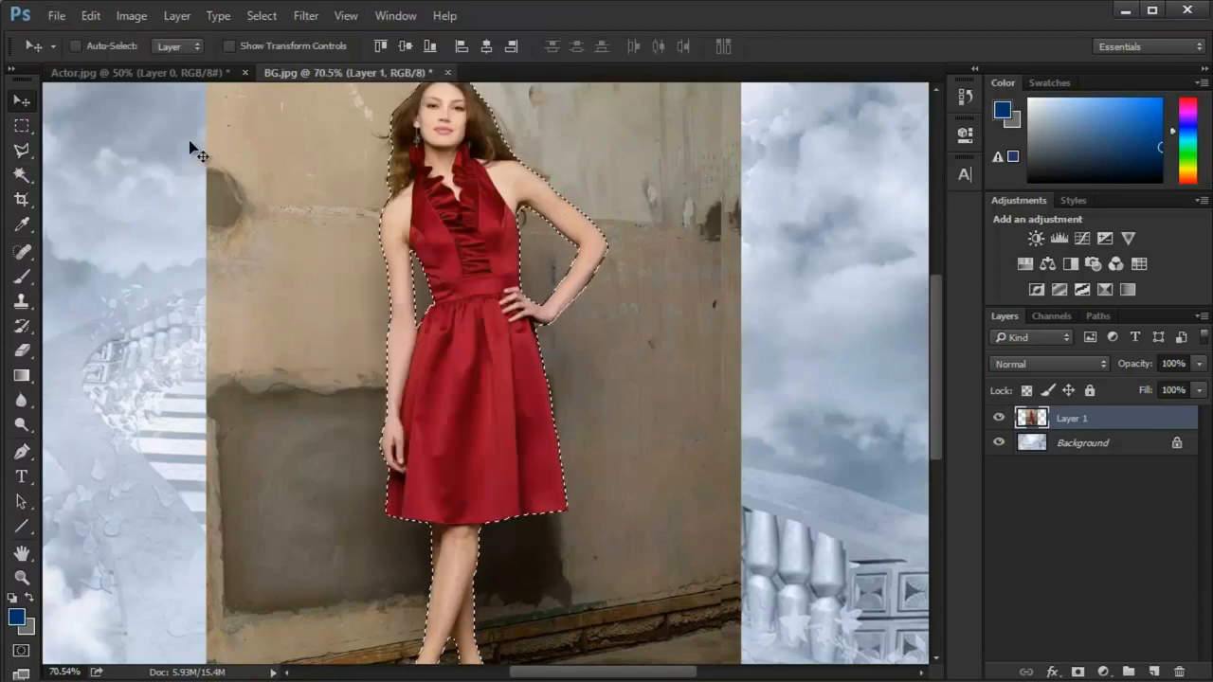
pyautogui.click(23, 150)
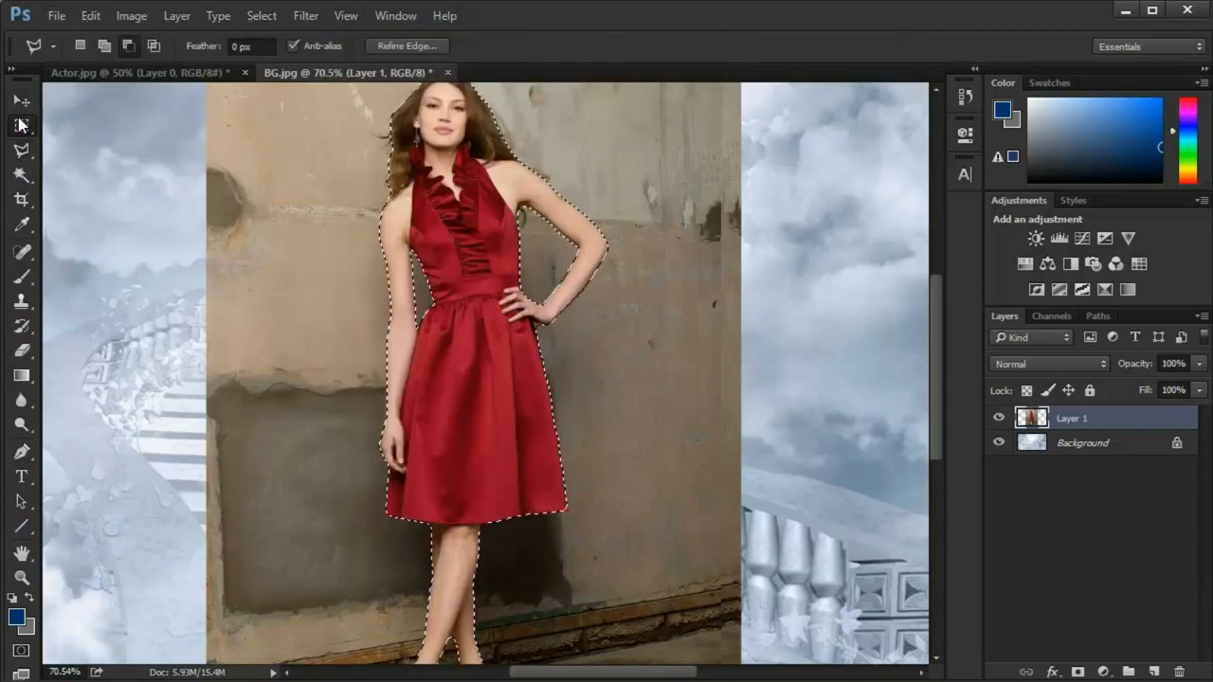
pyautogui.click(21, 126)
pyautogui.rightClick(393, 114)
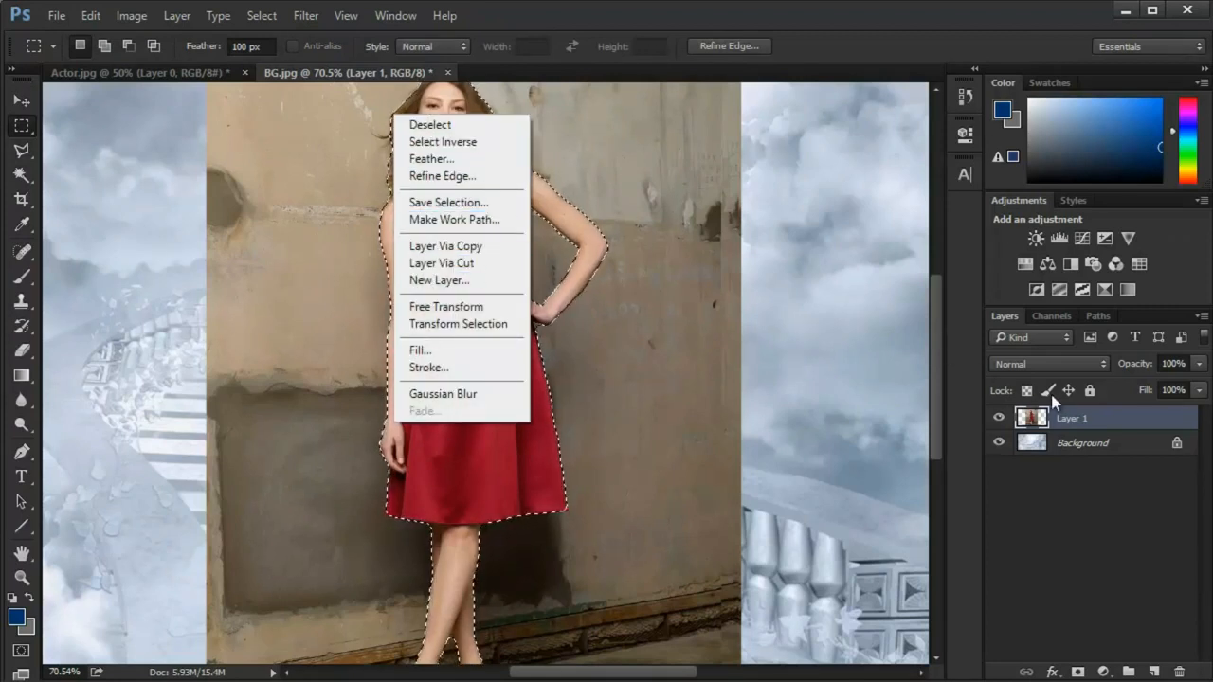
pyautogui.click(1082, 421)
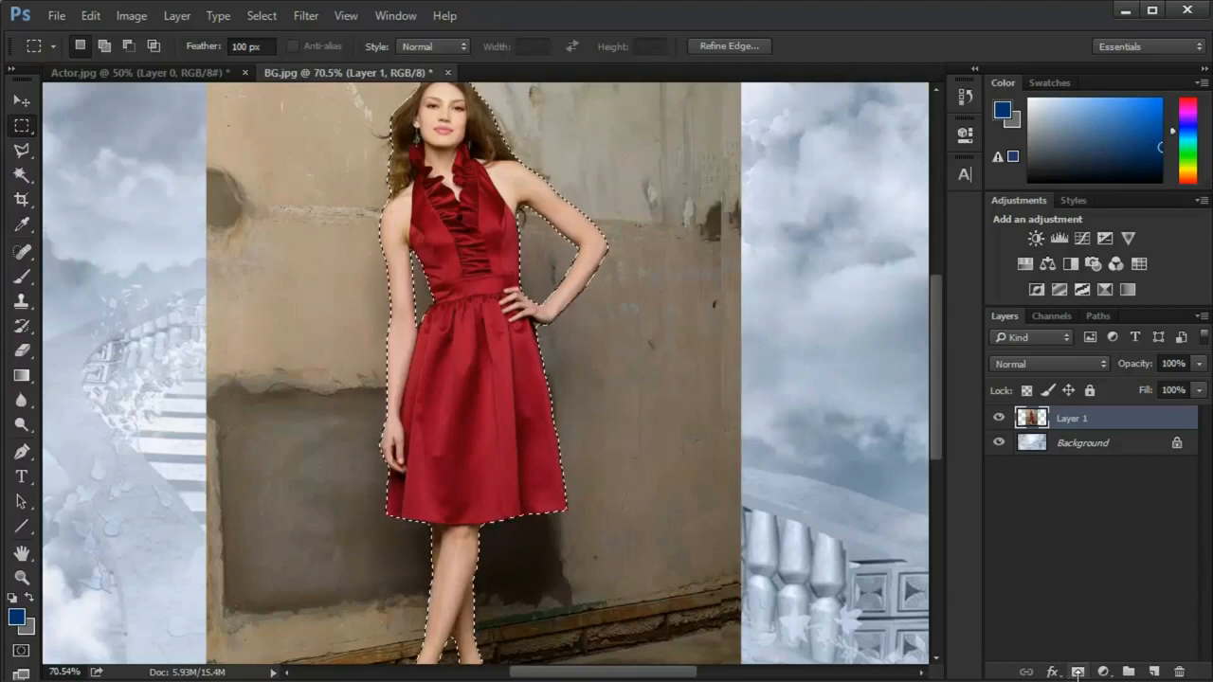
# - Add a layer mask to Layer 1 from the active selection so only the woman shows over the staircase background
pyautogui.rightClick(1073, 422)
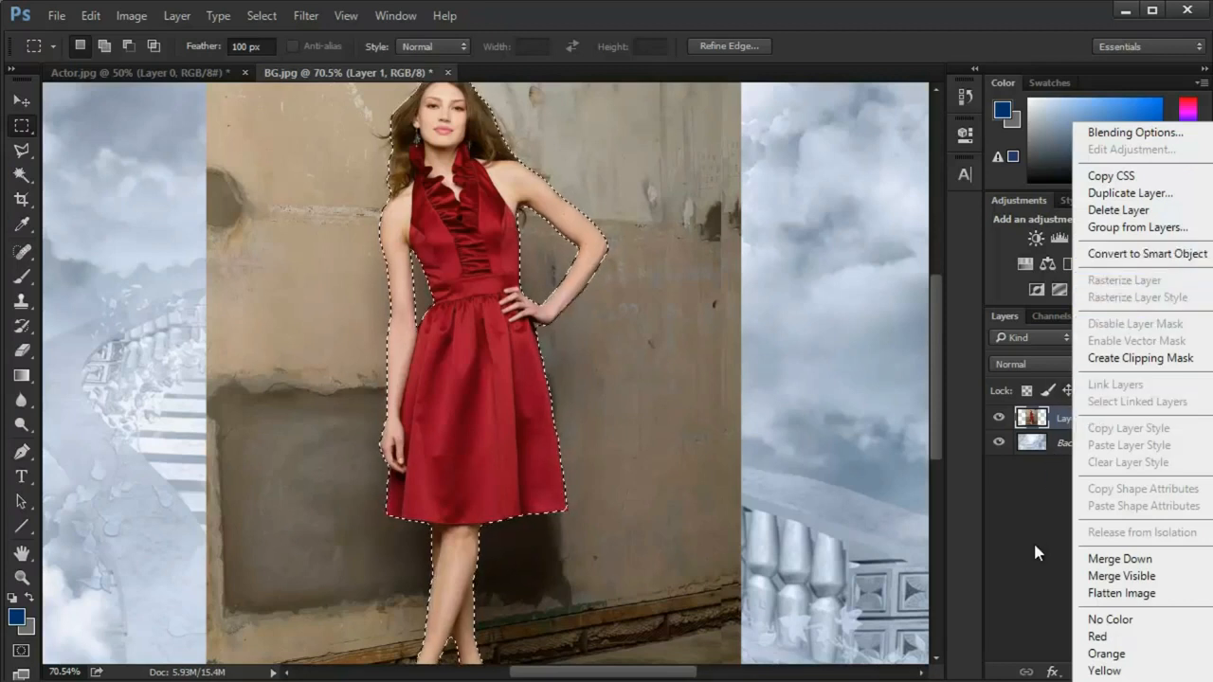
pyautogui.click(1062, 425)
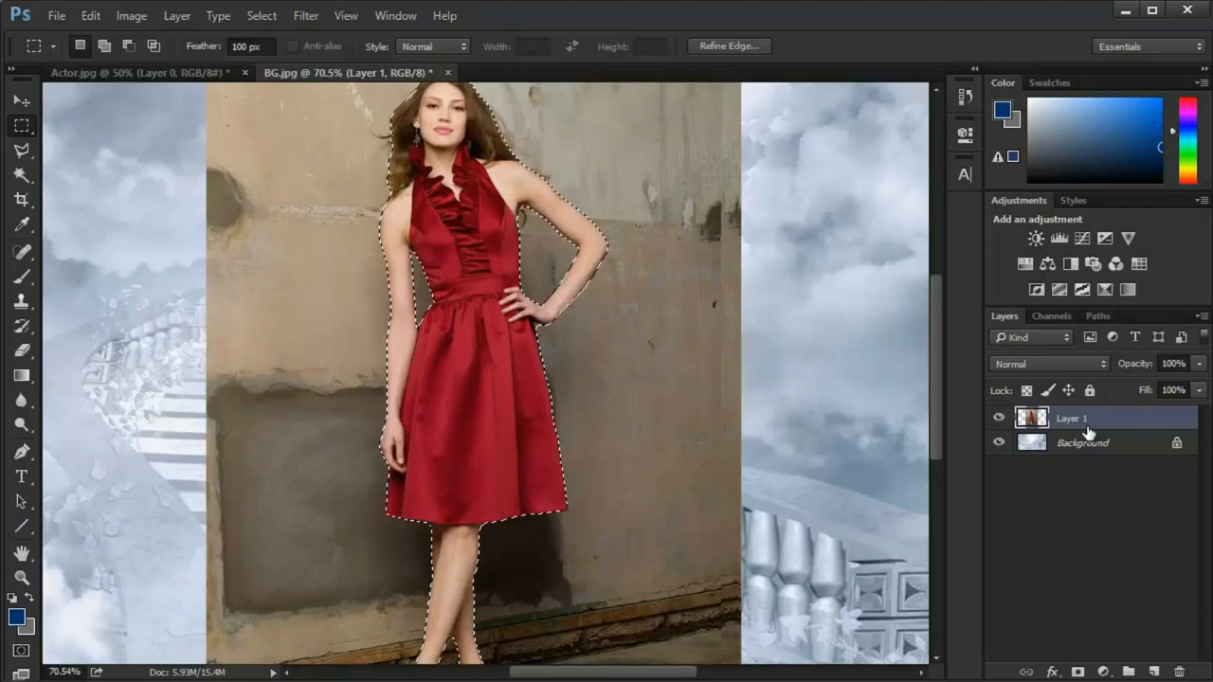
pyautogui.click(1079, 672)
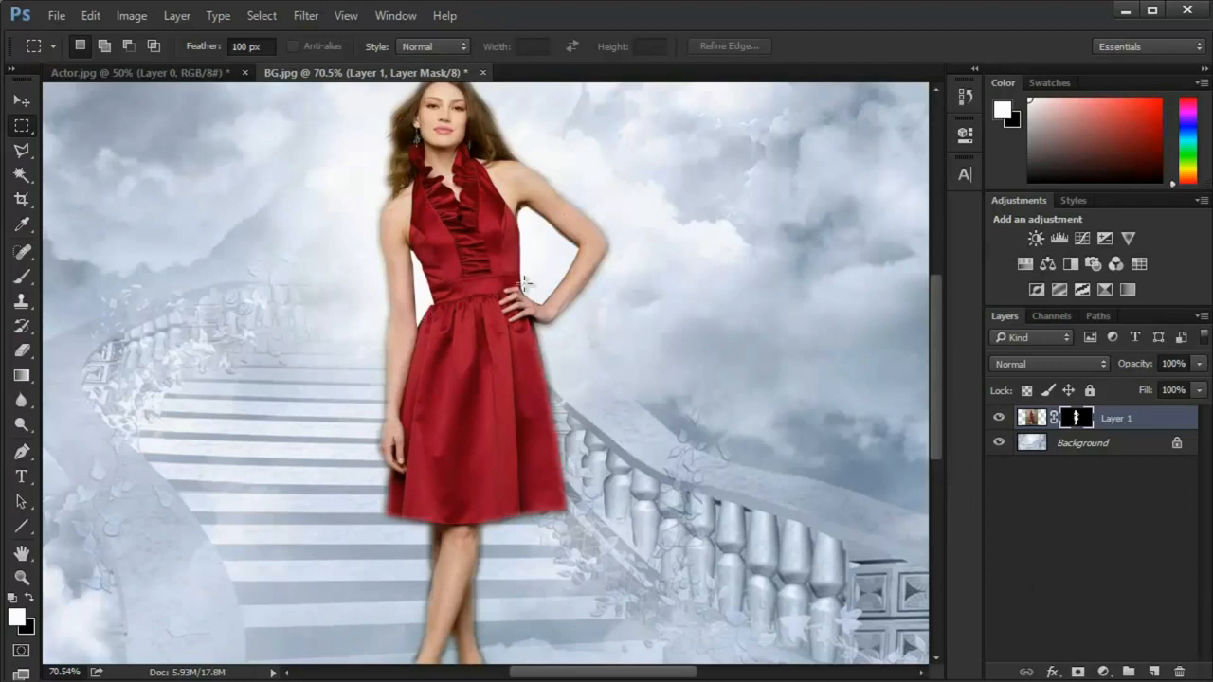
pyautogui.hotkey('ctrl', '0')
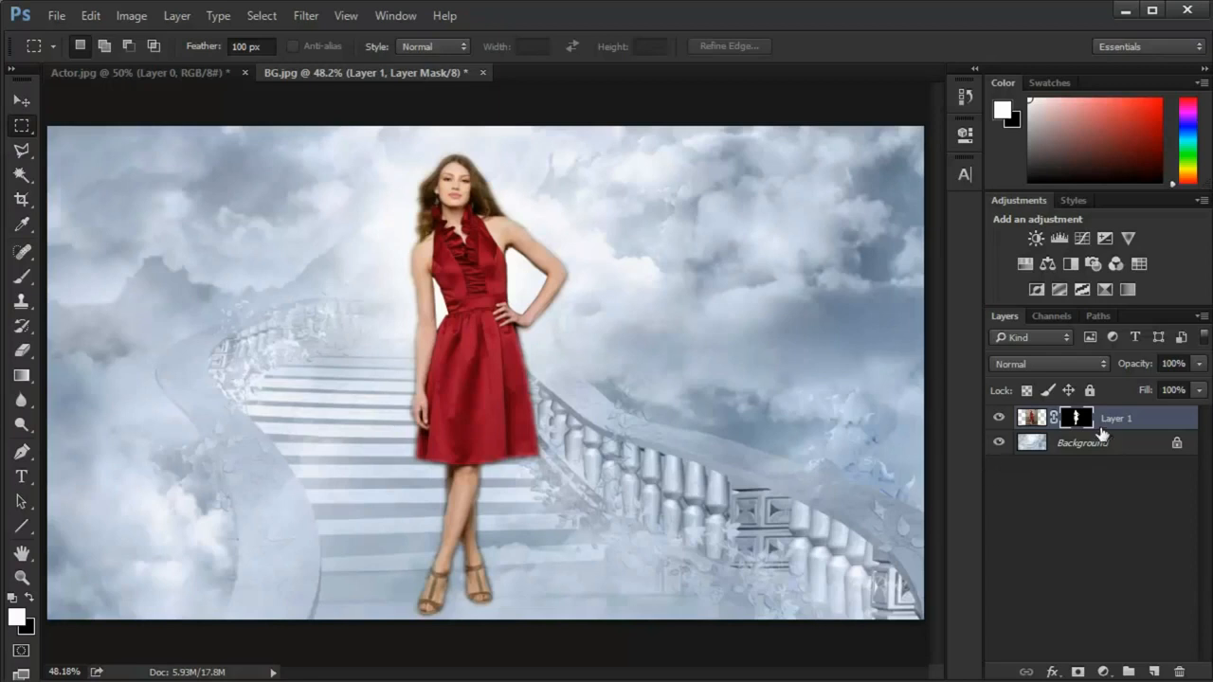
# - Try a 75 px feather on Layer 1's mask and return the feather to 0 px
pyautogui.click(961, 136)
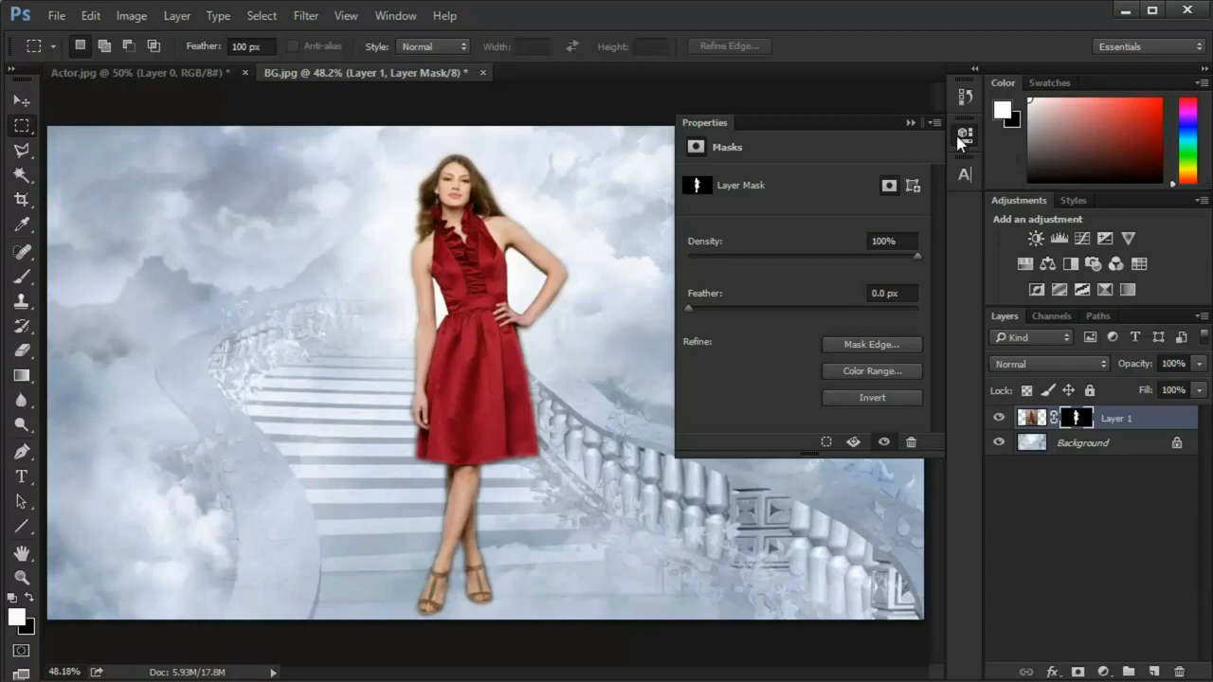
pyautogui.click(963, 136)
pyautogui.doubleClick(1075, 418)
pyautogui.moveTo(699, 308); pyautogui.dragTo(824, 309)
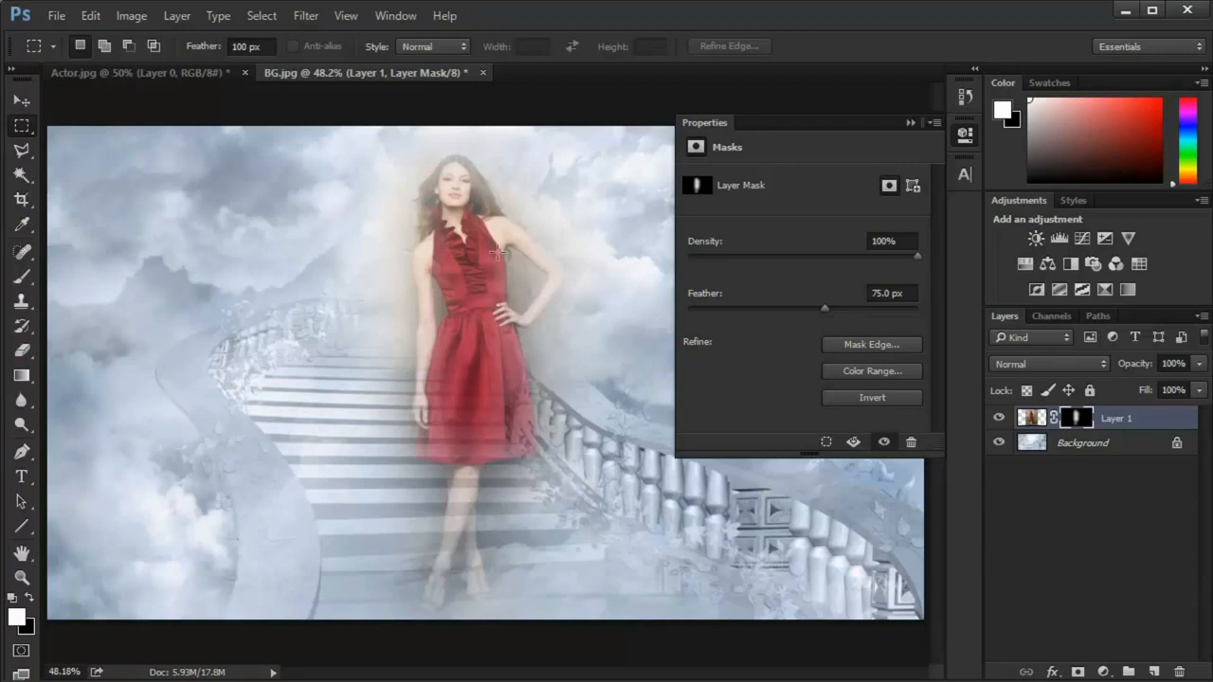
pyautogui.moveTo(817, 304); pyautogui.dragTo(683, 310)
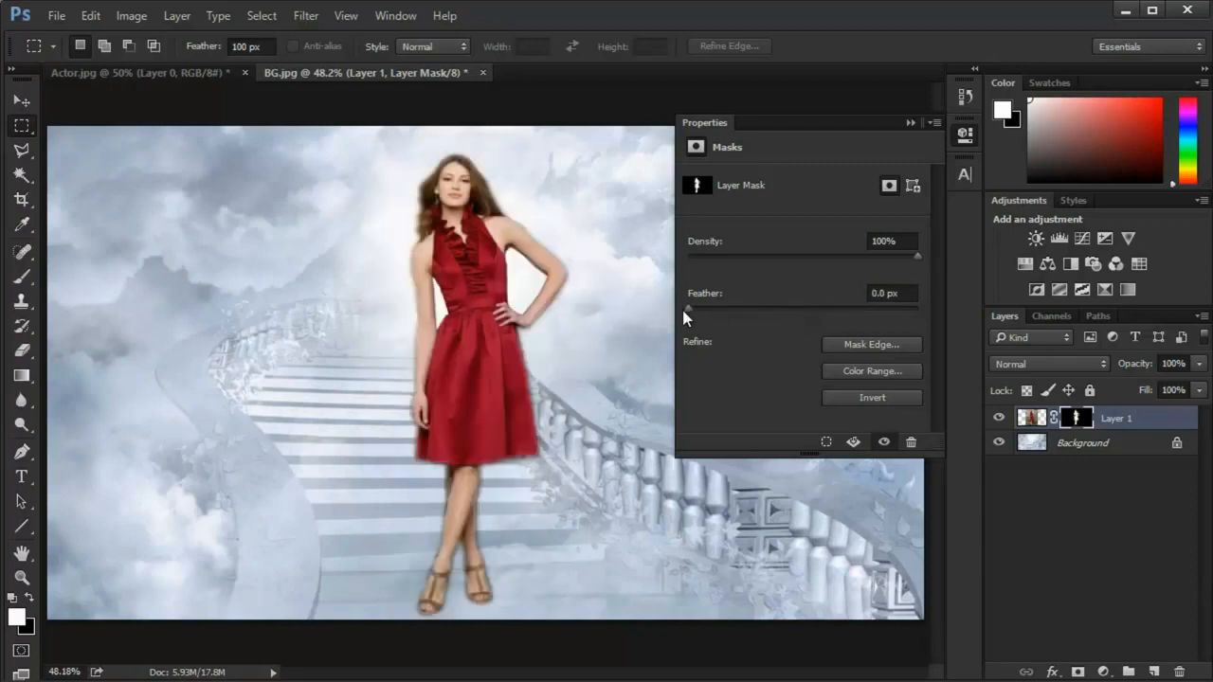
# - Refine the mask's edge with smooth 10, contrast 12% and a slight feather, output to the layer mask
pyautogui.click(871, 346)
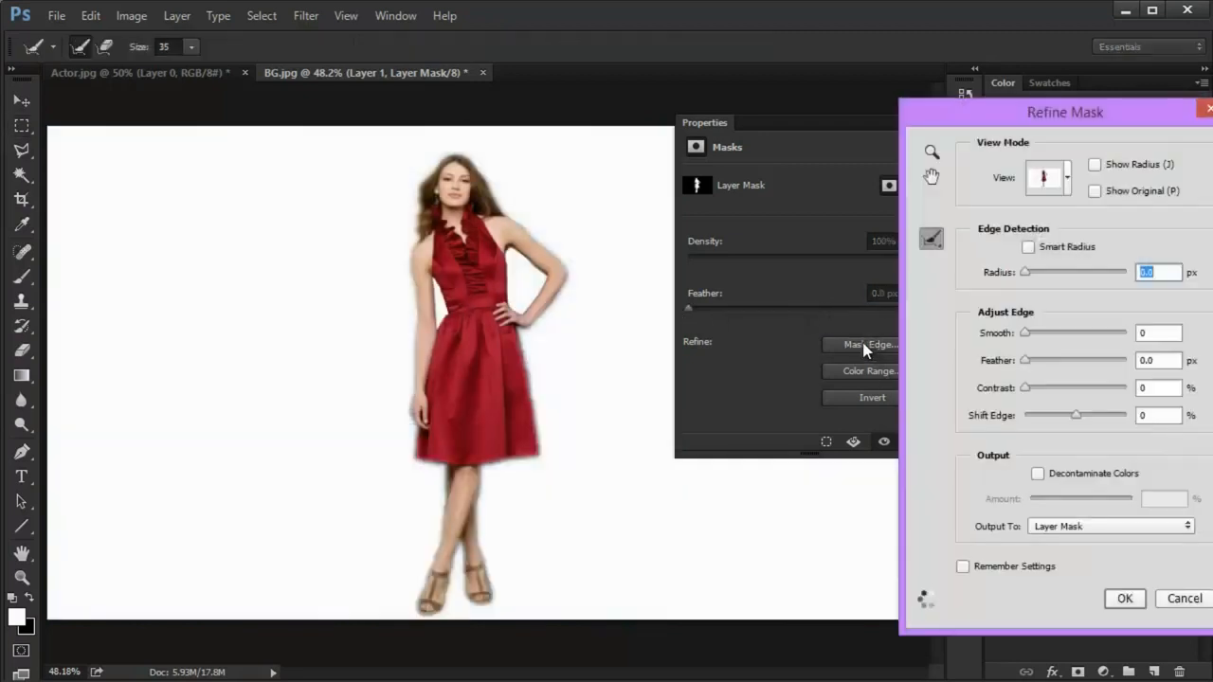
pyautogui.moveTo(994, 105); pyautogui.dragTo(724, 73)
pyautogui.moveTo(756, 304); pyautogui.dragTo(763, 305)
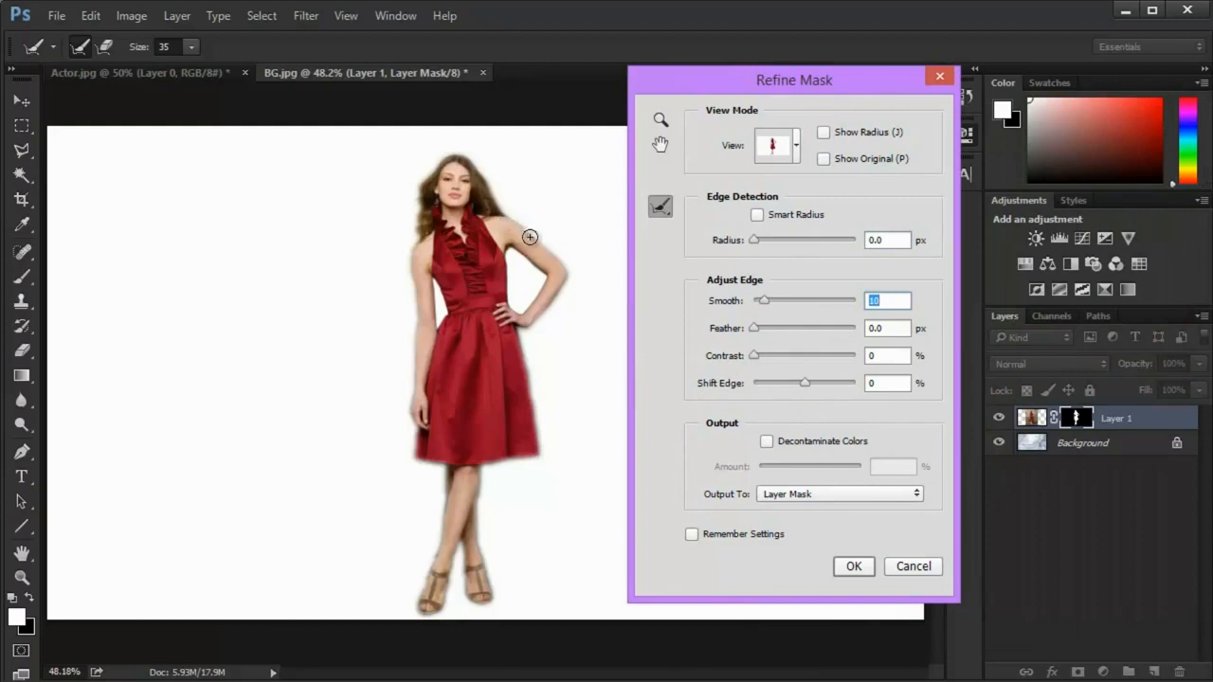
pyautogui.moveTo(754, 356); pyautogui.dragTo(764, 329)
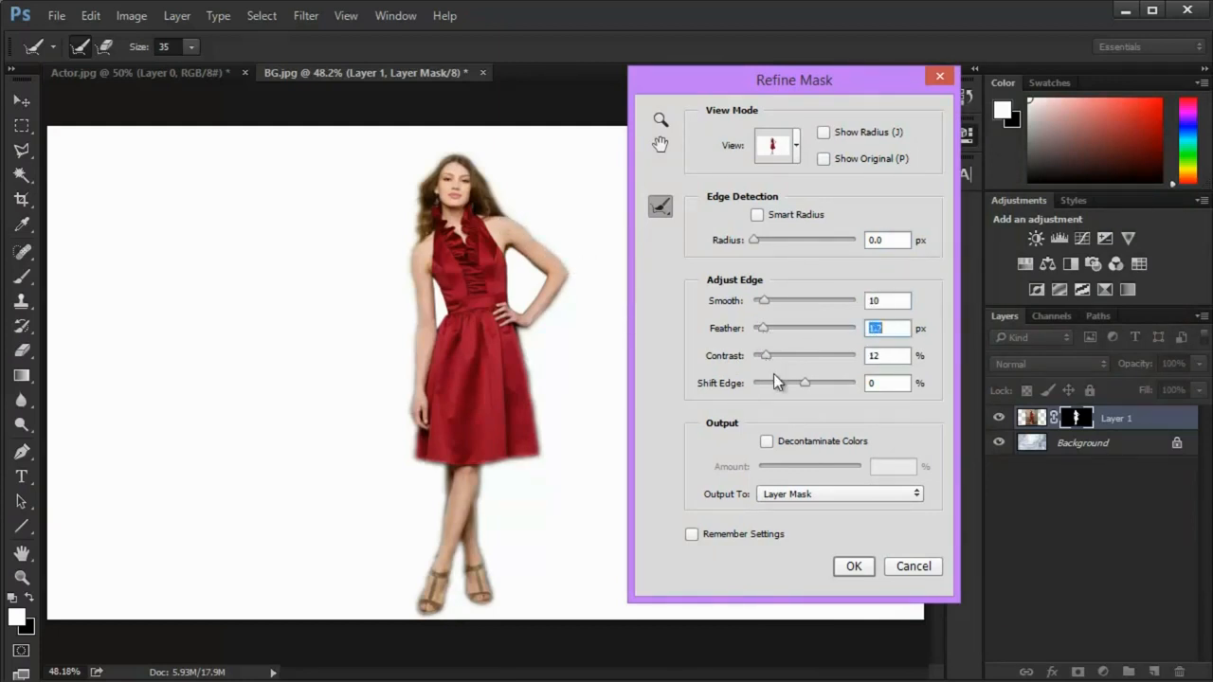
pyautogui.click(866, 565)
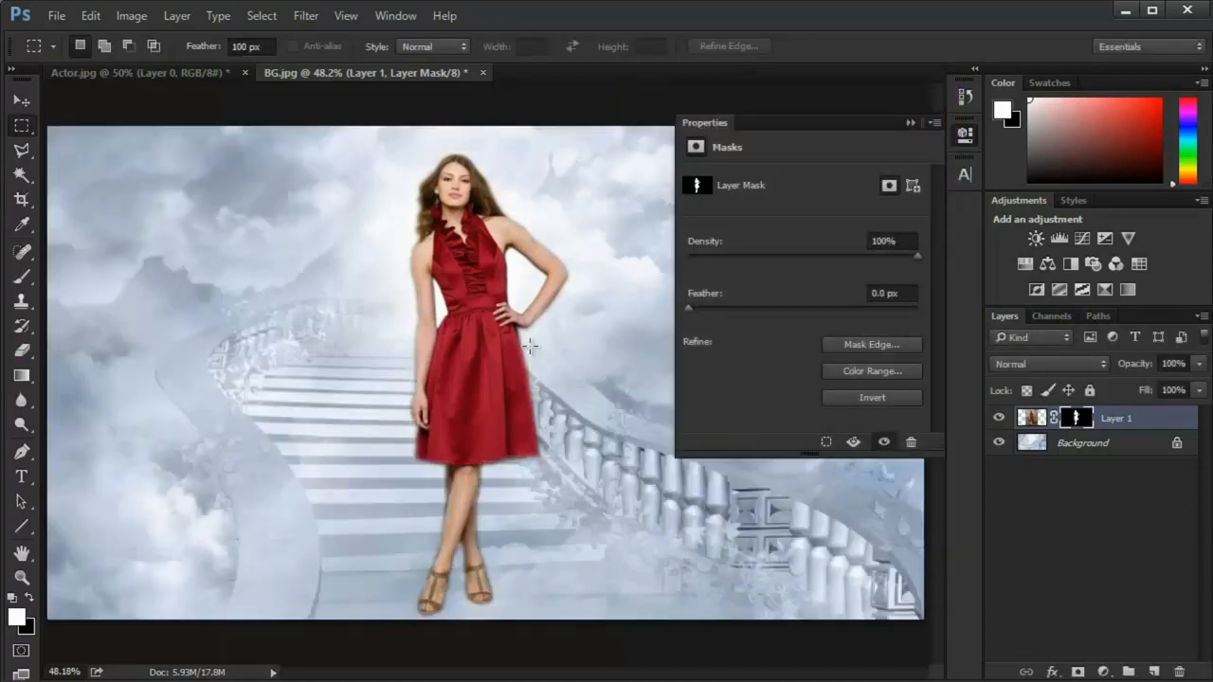
# - Feather Layer 1's mask by 2.5 px, judging the edge around the woman's arm and dress
pyautogui.scroll(5, 451, 303)
pyautogui.press('h')
pyautogui.moveTo(568, 182); pyautogui.dragTo(487, 293)
pyautogui.scroll(2, 493, 275)
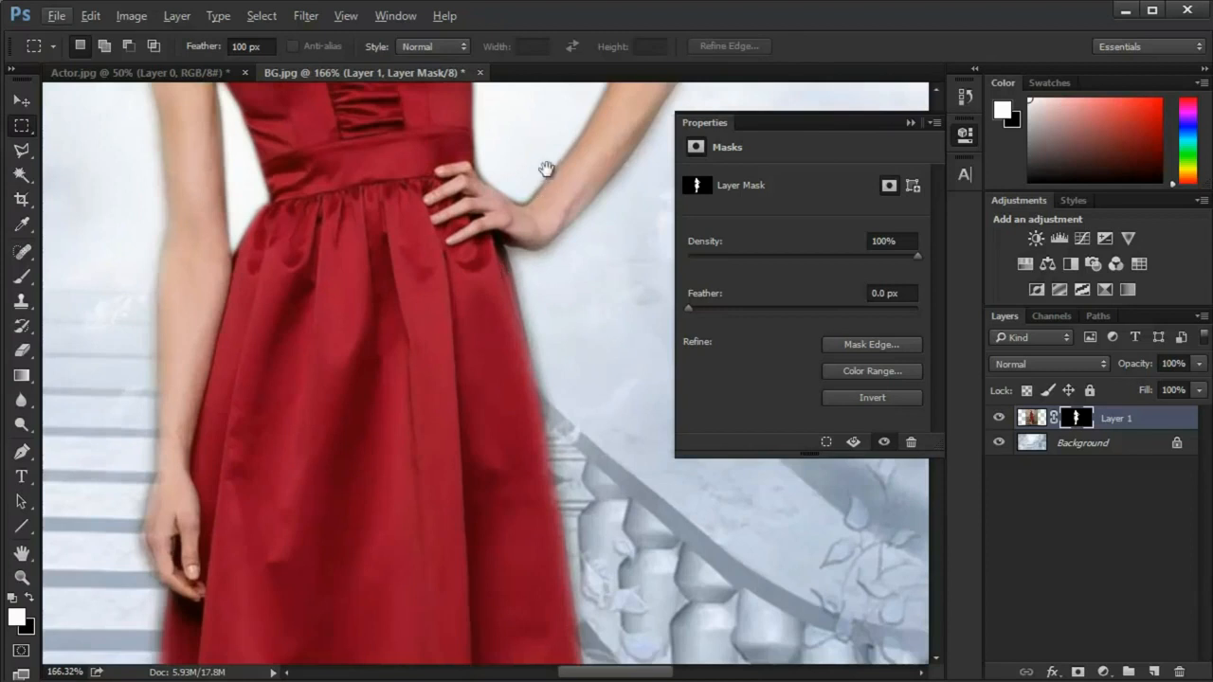
pyautogui.moveTo(521, 356); pyautogui.dragTo(502, 419)
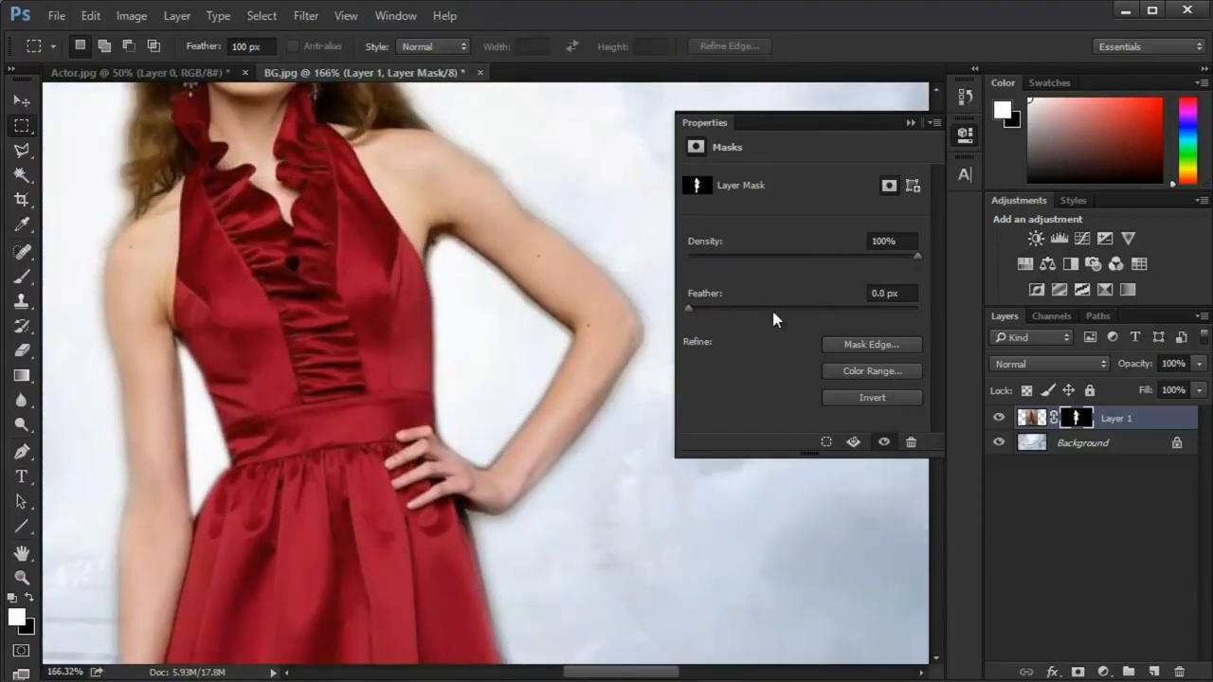
pyautogui.moveTo(691, 307); pyautogui.dragTo(707, 310)
pyautogui.click(908, 293)
pyautogui.write('5')
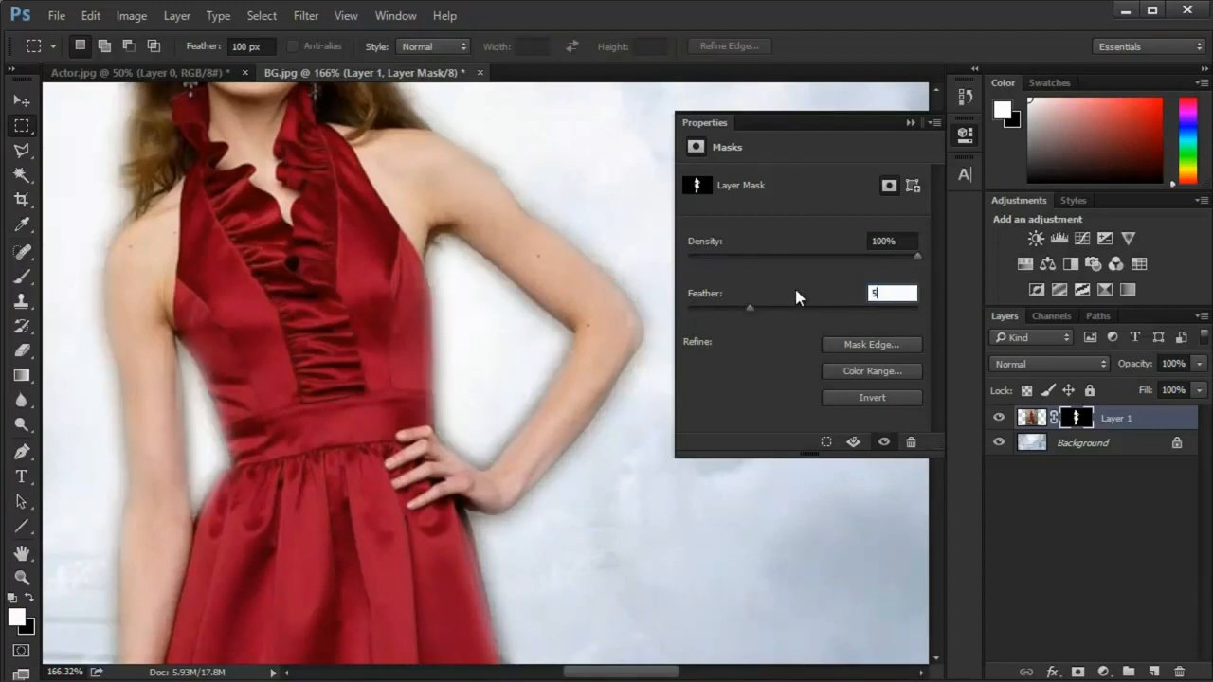
pyautogui.moveTo(750, 307); pyautogui.dragTo(727, 312)
pyautogui.press('Return')
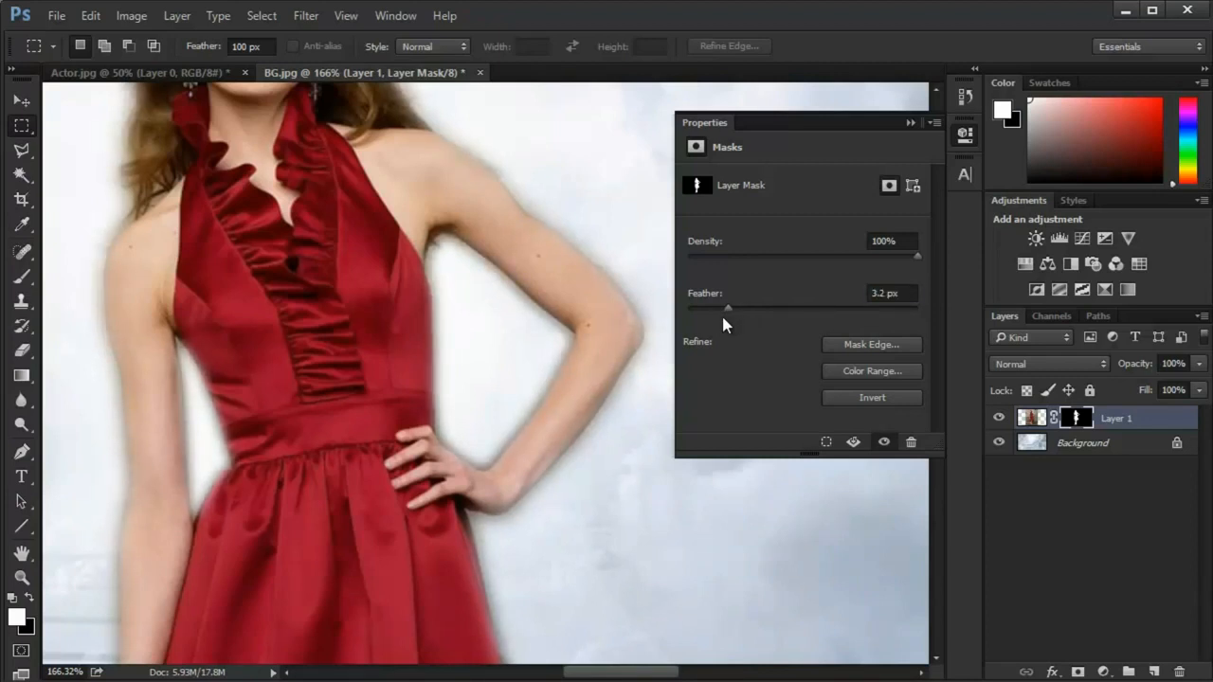
pyautogui.moveTo(723, 308); pyautogui.dragTo(719, 308)
pyautogui.press('Return')
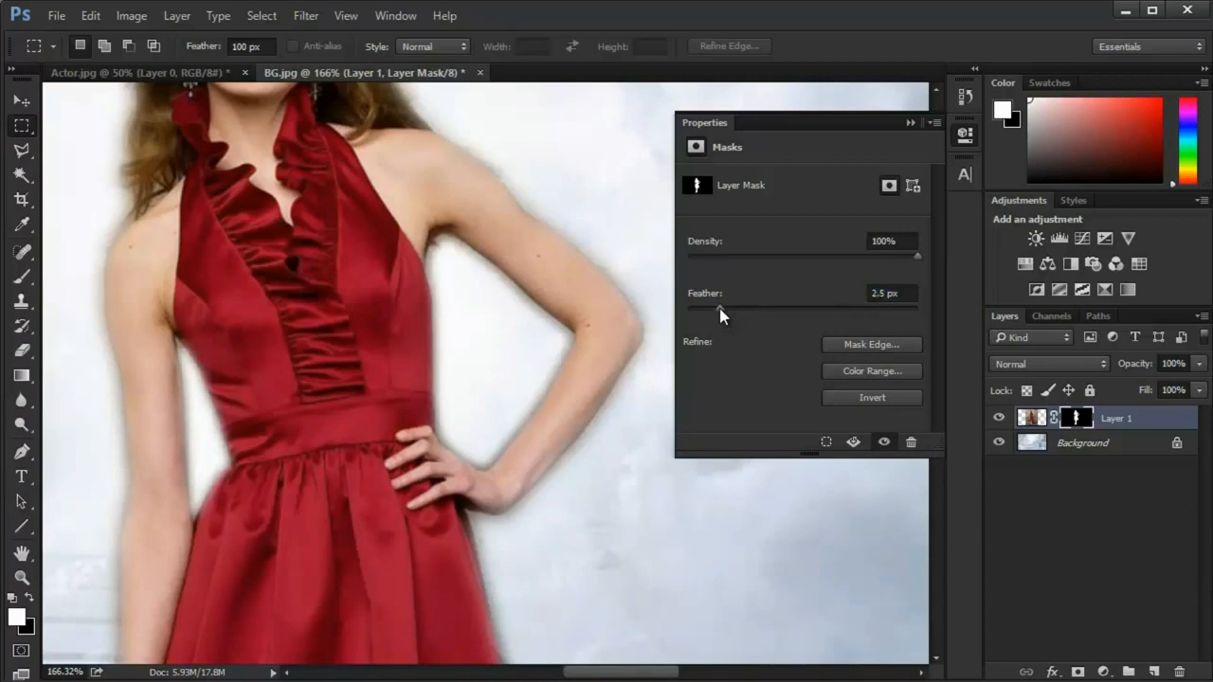
# - Refine Layer 1's mask edge with 50% contrast and a 4.5 px feather, trying smooth at 100 and returning it to 0
pyautogui.click(867, 347)
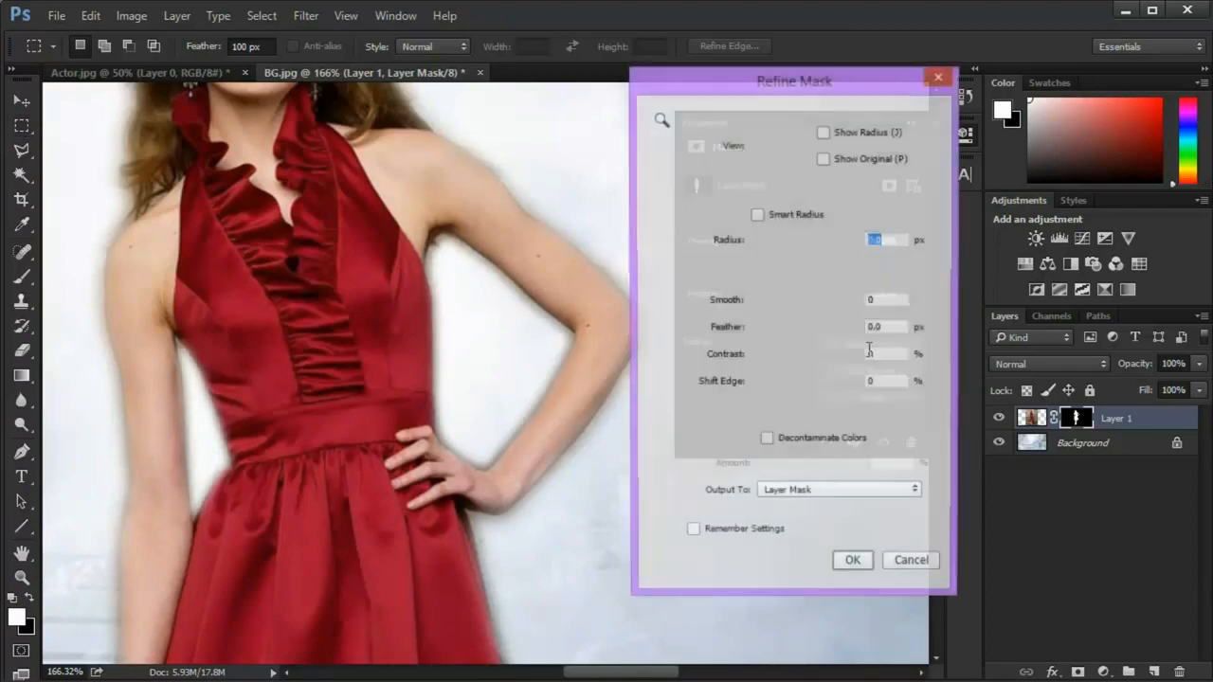
pyautogui.moveTo(828, 83); pyautogui.dragTo(867, 81)
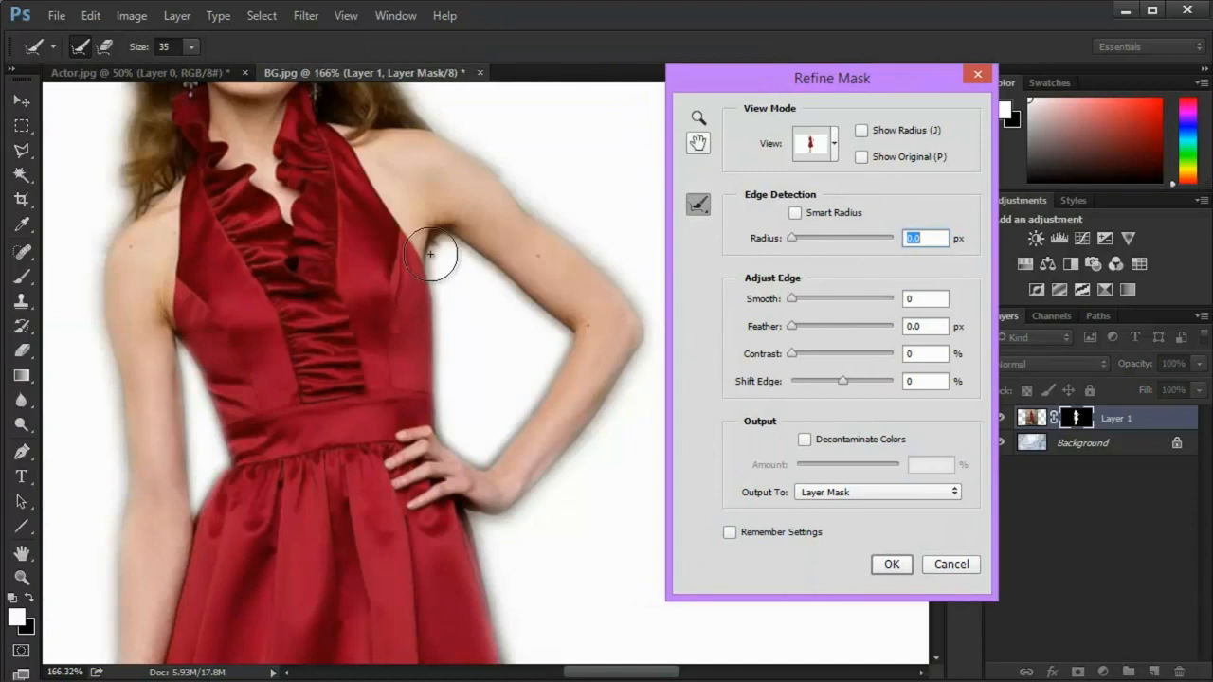
pyautogui.moveTo(790, 352); pyautogui.dragTo(860, 353)
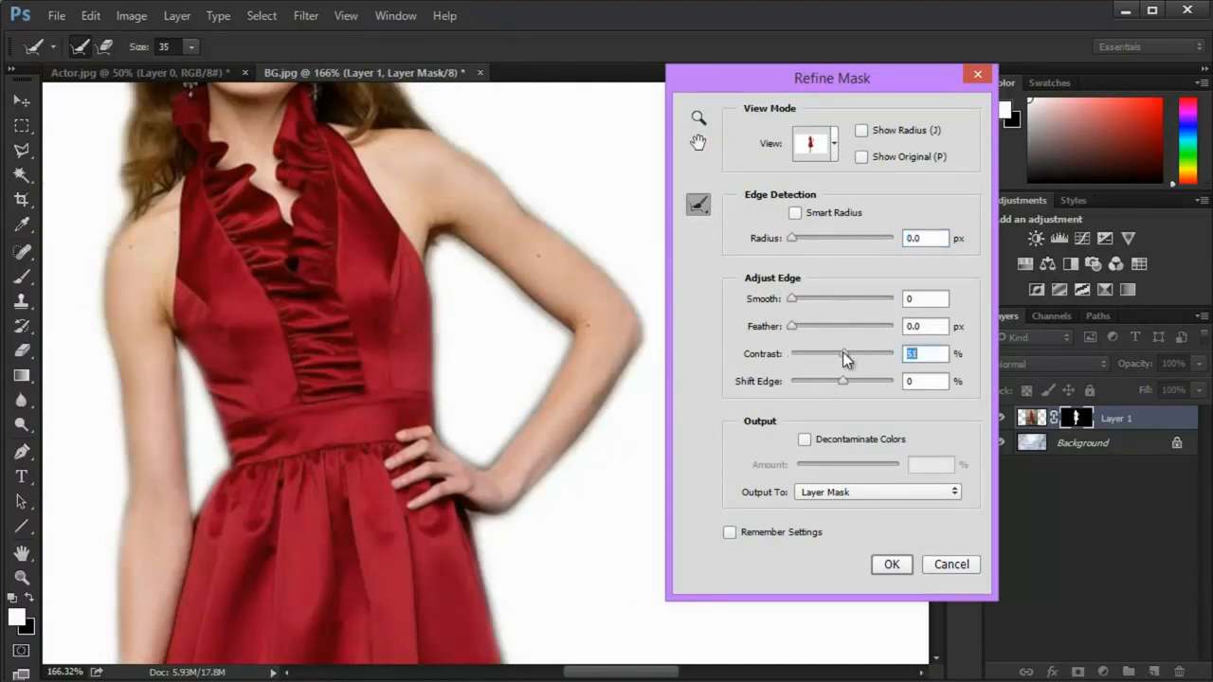
pyautogui.moveTo(794, 326); pyautogui.dragTo(913, 306)
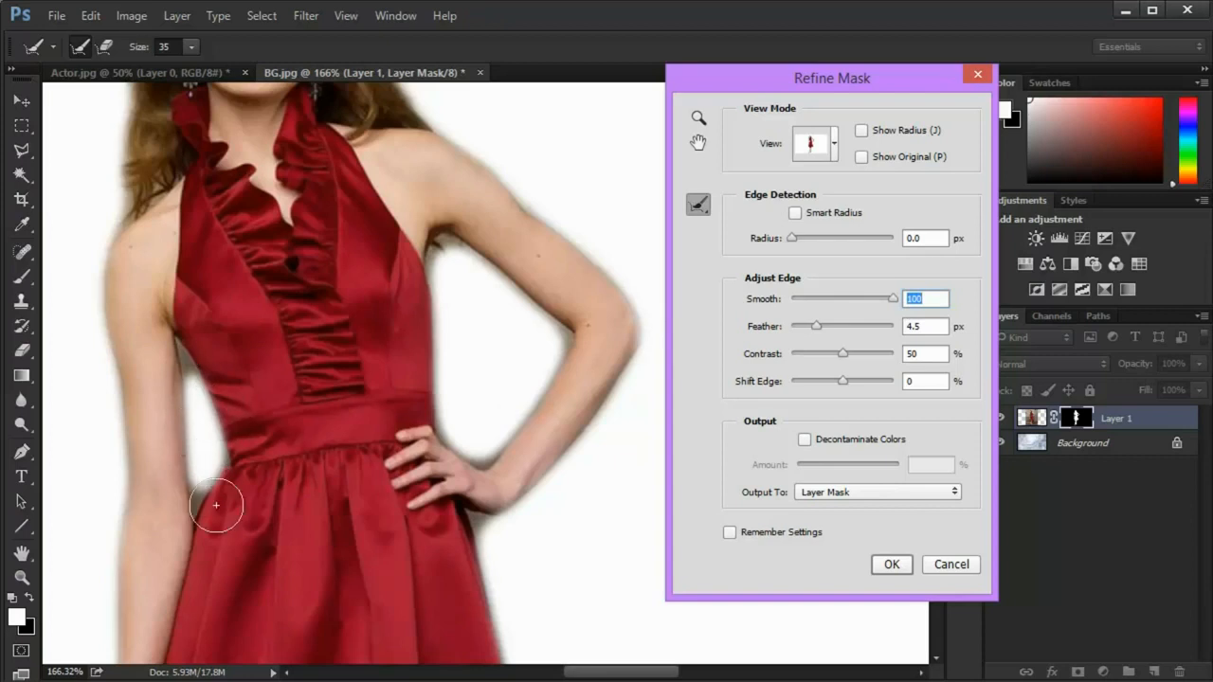
pyautogui.moveTo(894, 300); pyautogui.dragTo(678, 327)
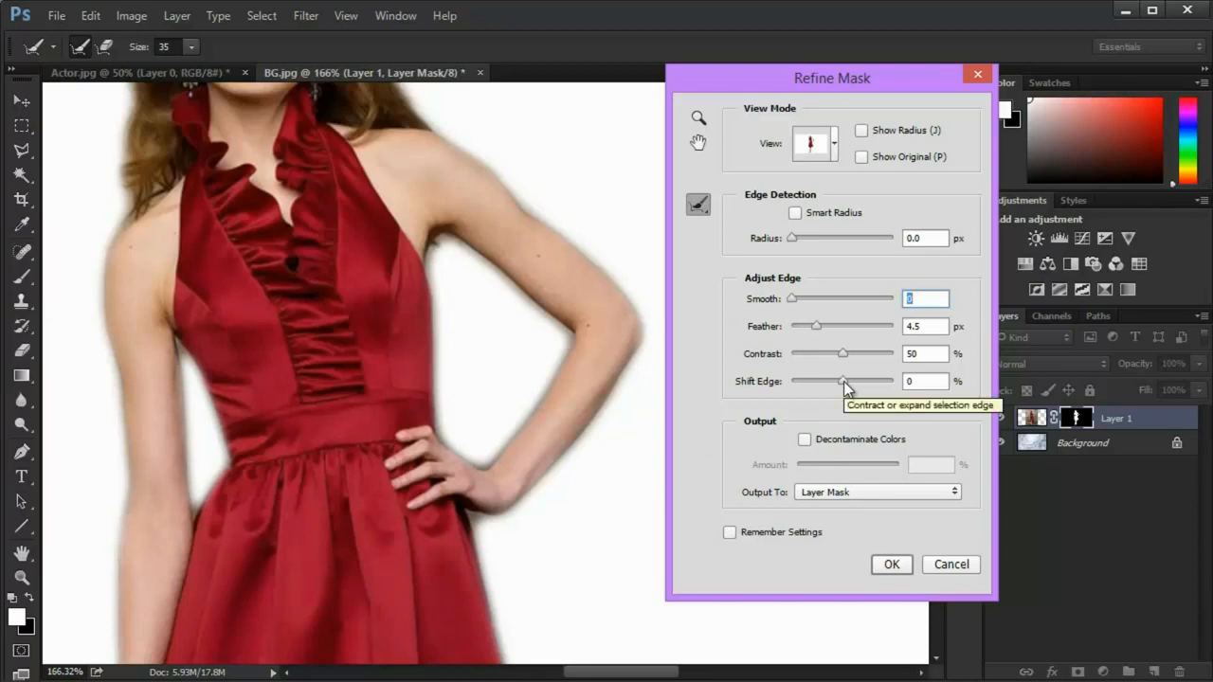
# - Try a shift edge of -69%, reset it to 0% and apply the refinement to the layer mask
pyautogui.moveTo(843, 380); pyautogui.dragTo(811, 385)
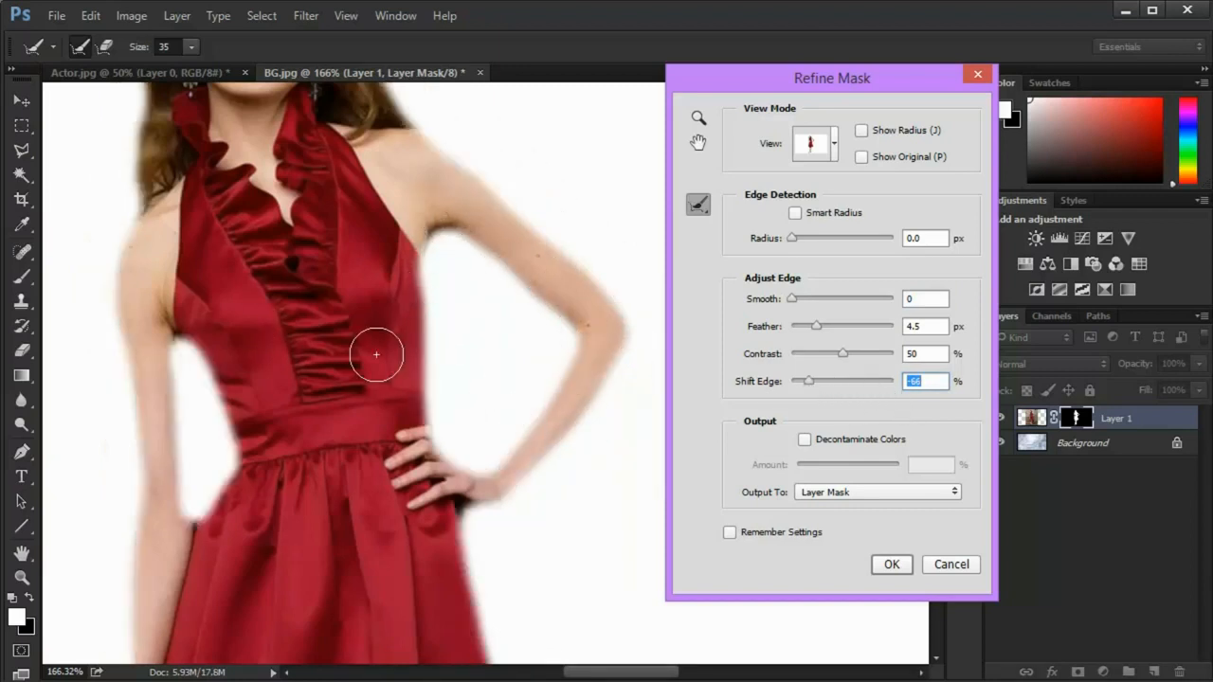
pyautogui.press('Down')
pyautogui.press('Down')
pyautogui.press('Down')
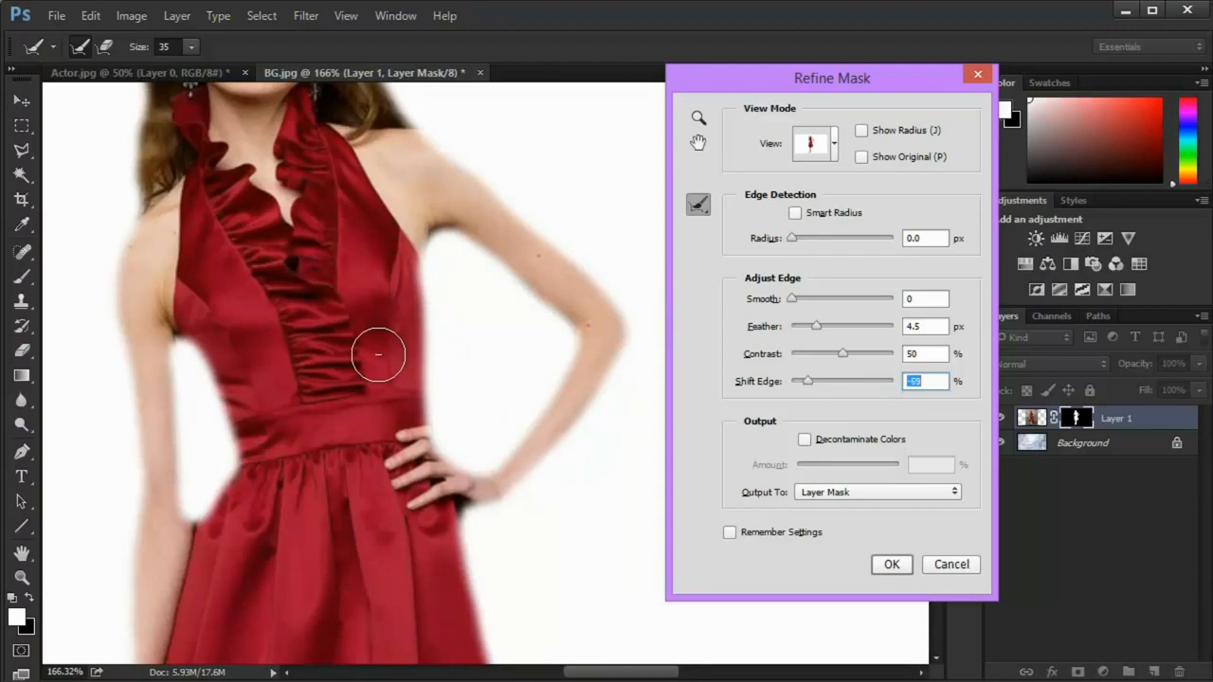
pyautogui.click(915, 380)
pyautogui.write('0')
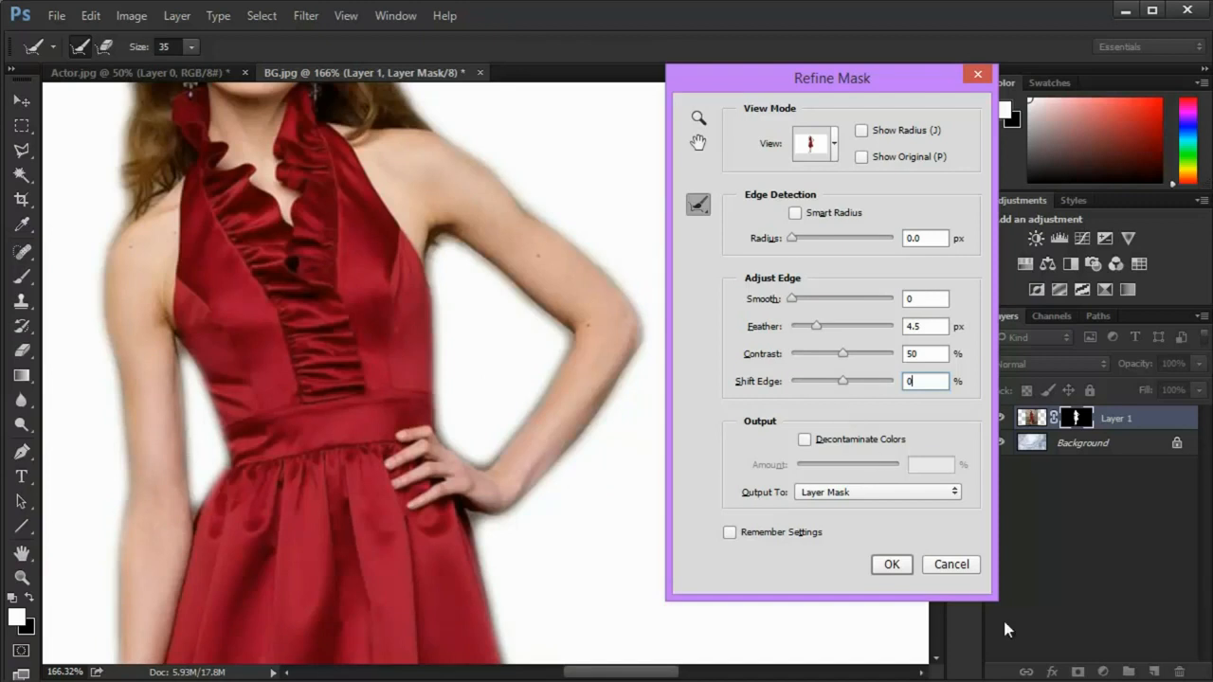
pyautogui.click(892, 564)
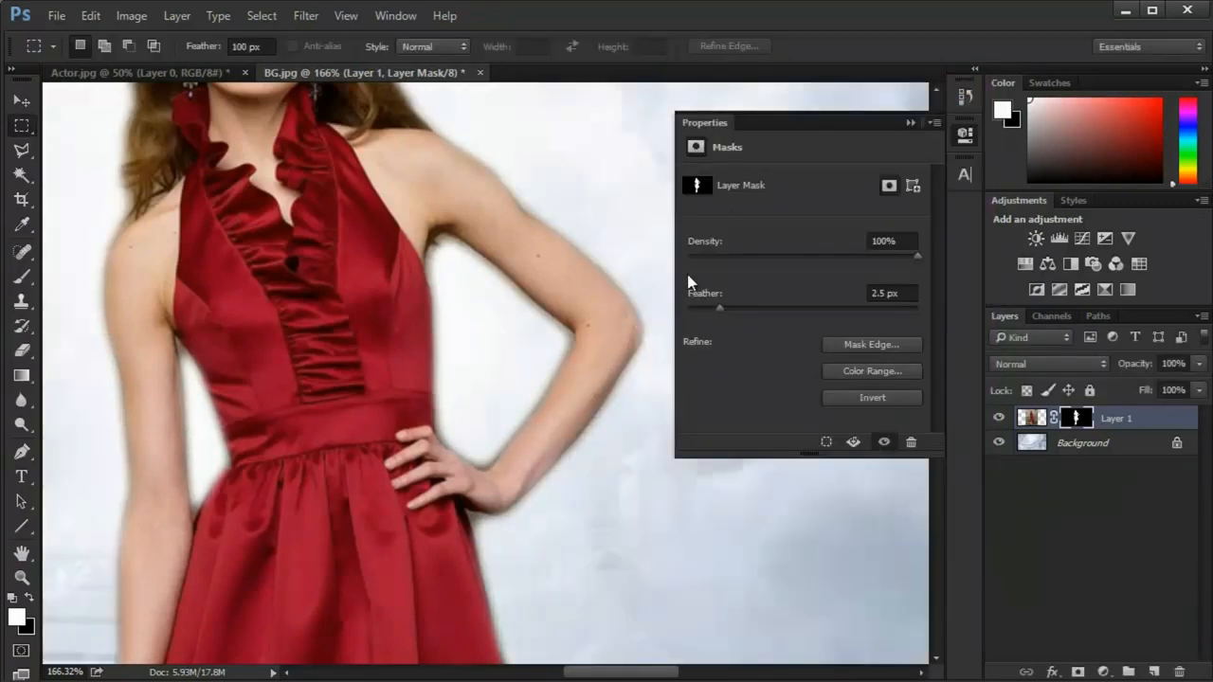
pyautogui.click(968, 137)
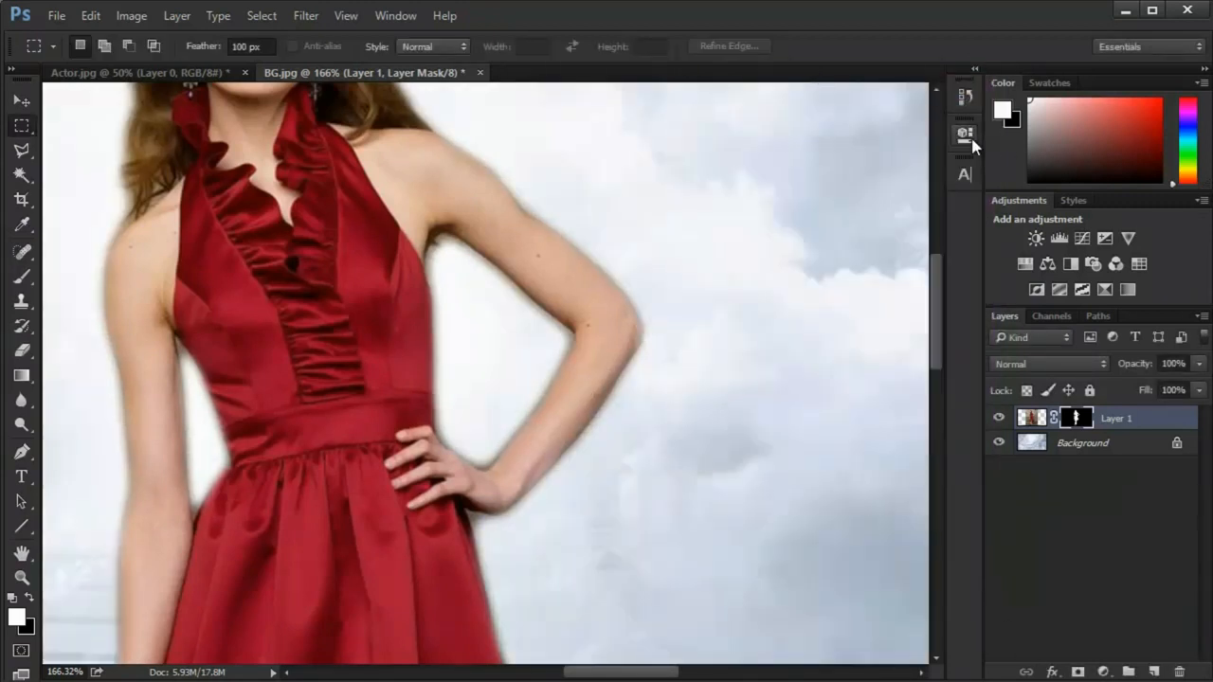
# - Examine the whole composite, hiding and showing the masked Layer 1 to compare it with the staircase background
pyautogui.hotkey('ctrl', '0')
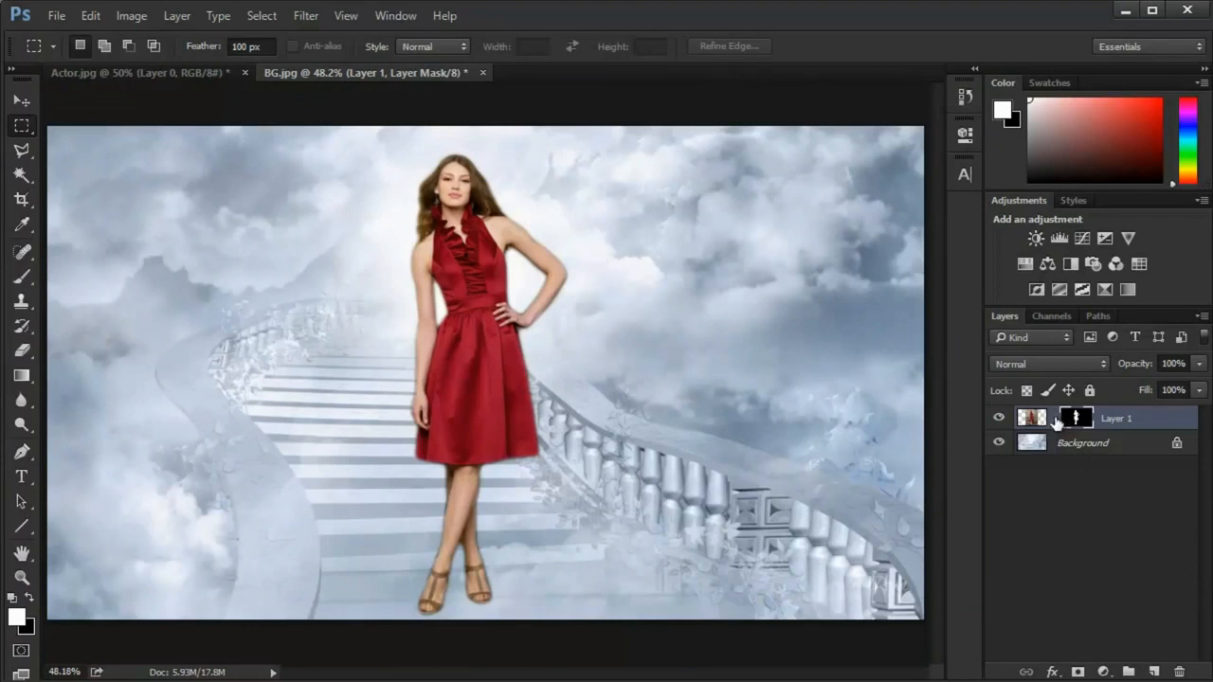
pyautogui.doubleClick(1114, 419)
pyautogui.click(1136, 446)
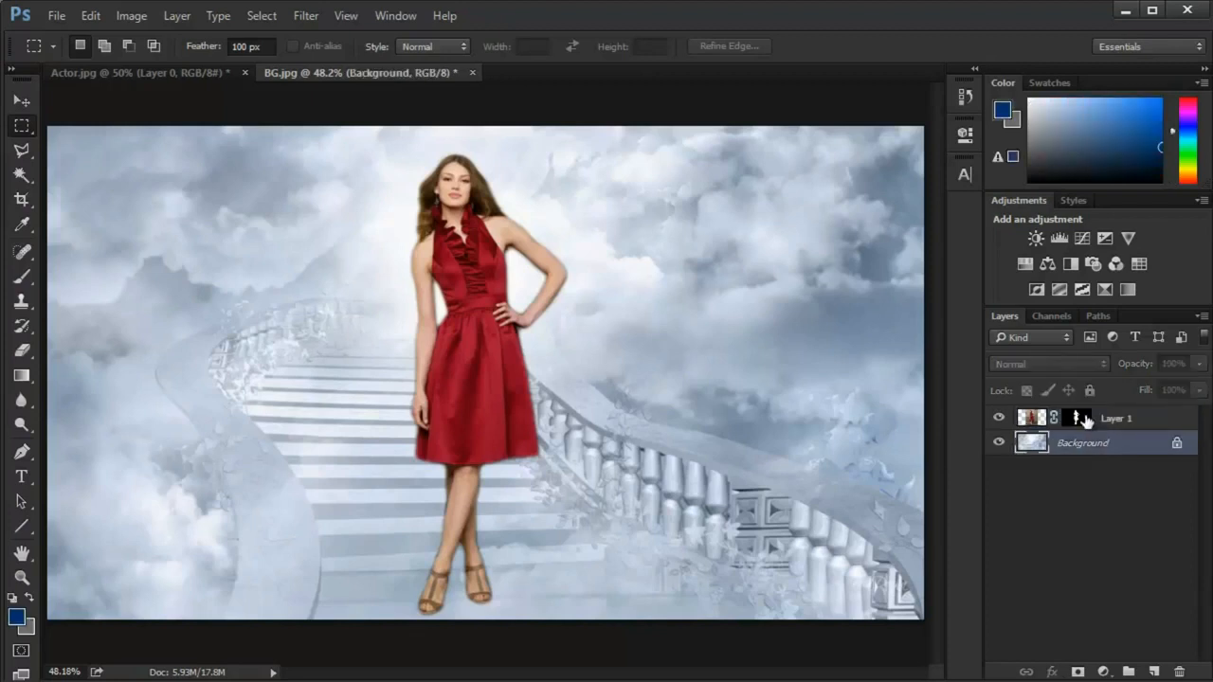
pyautogui.click(1078, 418)
pyautogui.click(998, 418)
pyautogui.click(999, 418)
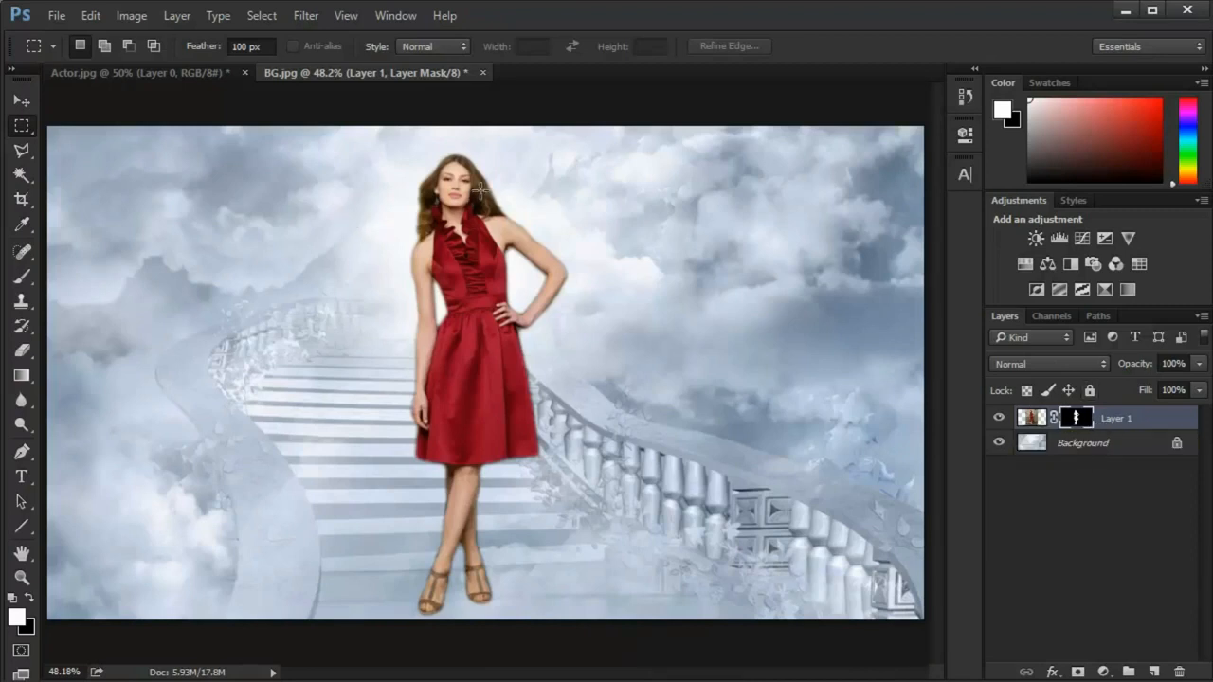
# - Try 0% density on Layer 1's mask to reveal the original photo, and return it to full density
pyautogui.click(1033, 417)
pyautogui.doubleClick(1113, 419)
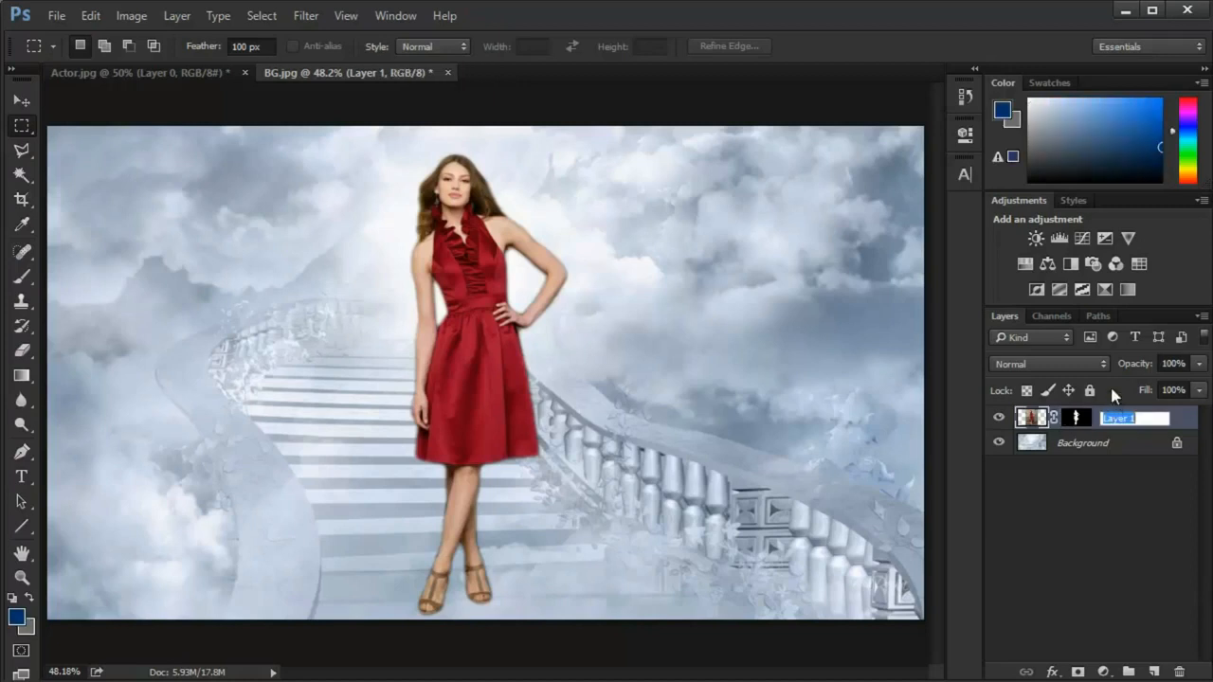
pyautogui.click(965, 134)
pyautogui.click(965, 135)
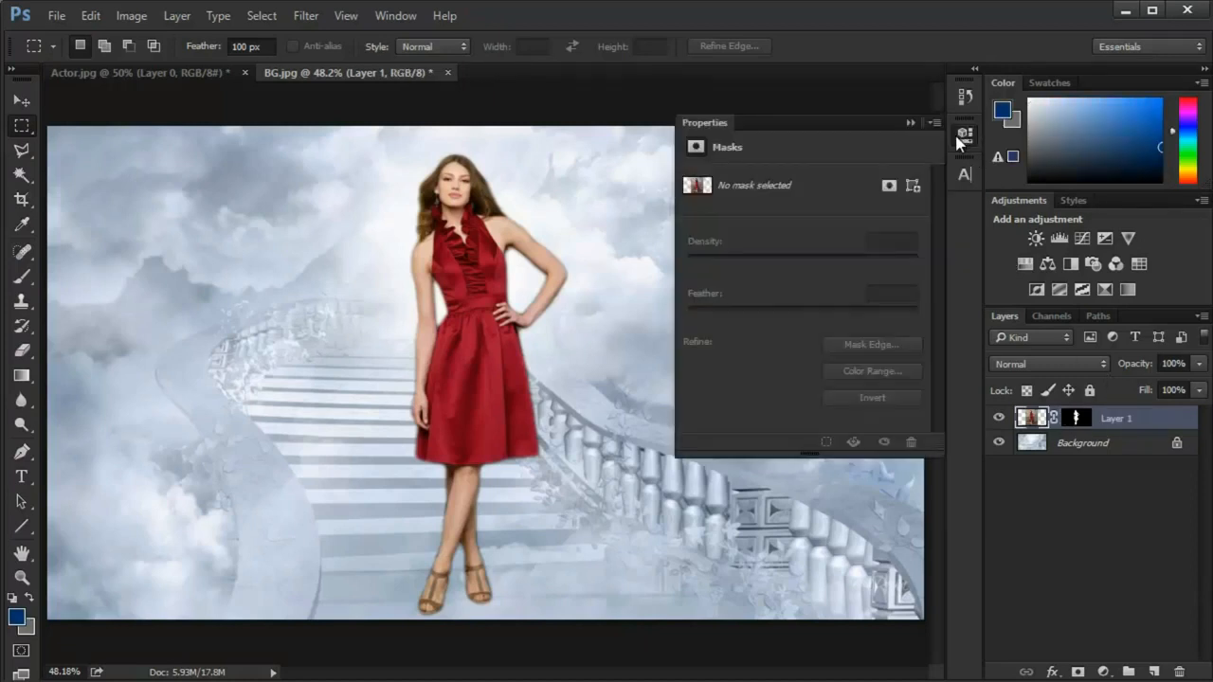
pyautogui.click(1076, 418)
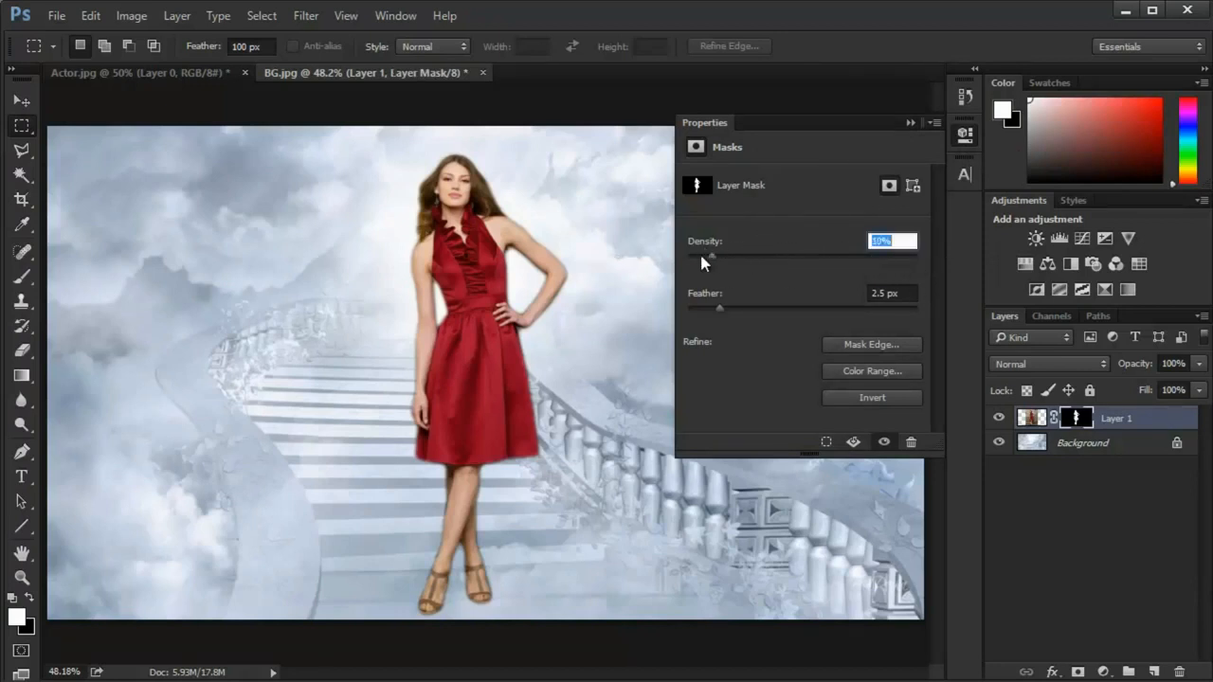
pyautogui.moveTo(699, 252); pyautogui.dragTo(673, 256)
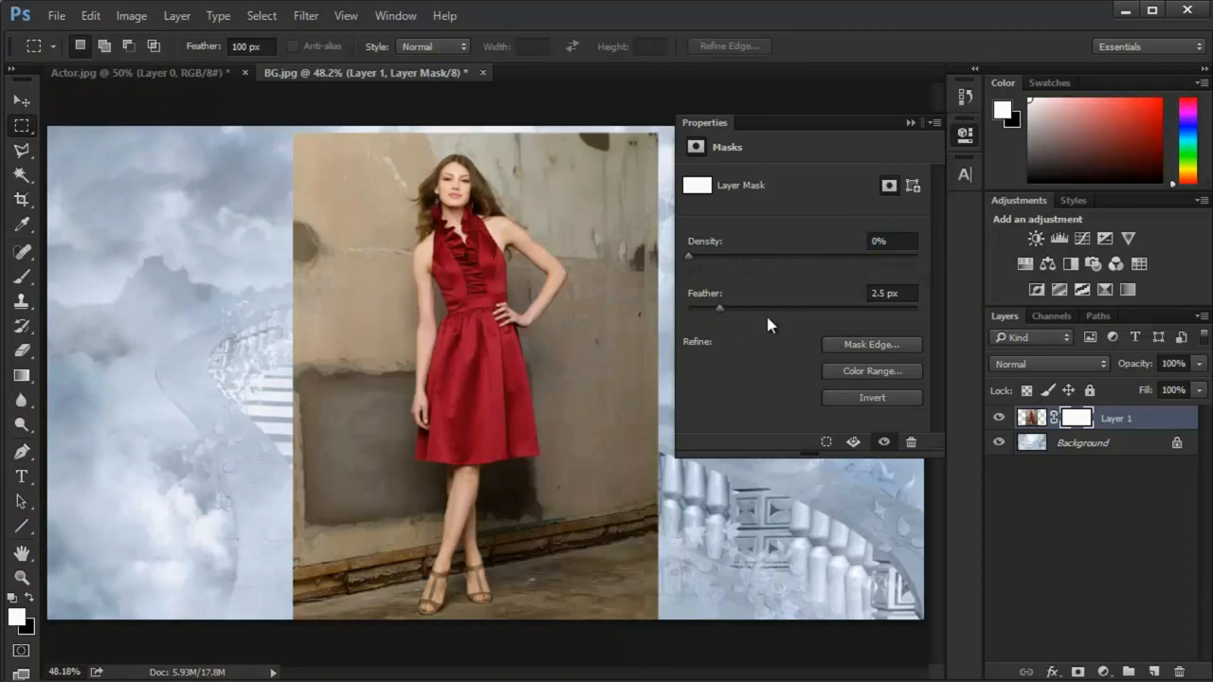
pyautogui.moveTo(691, 263); pyautogui.dragTo(925, 260)
pyautogui.click(965, 134)
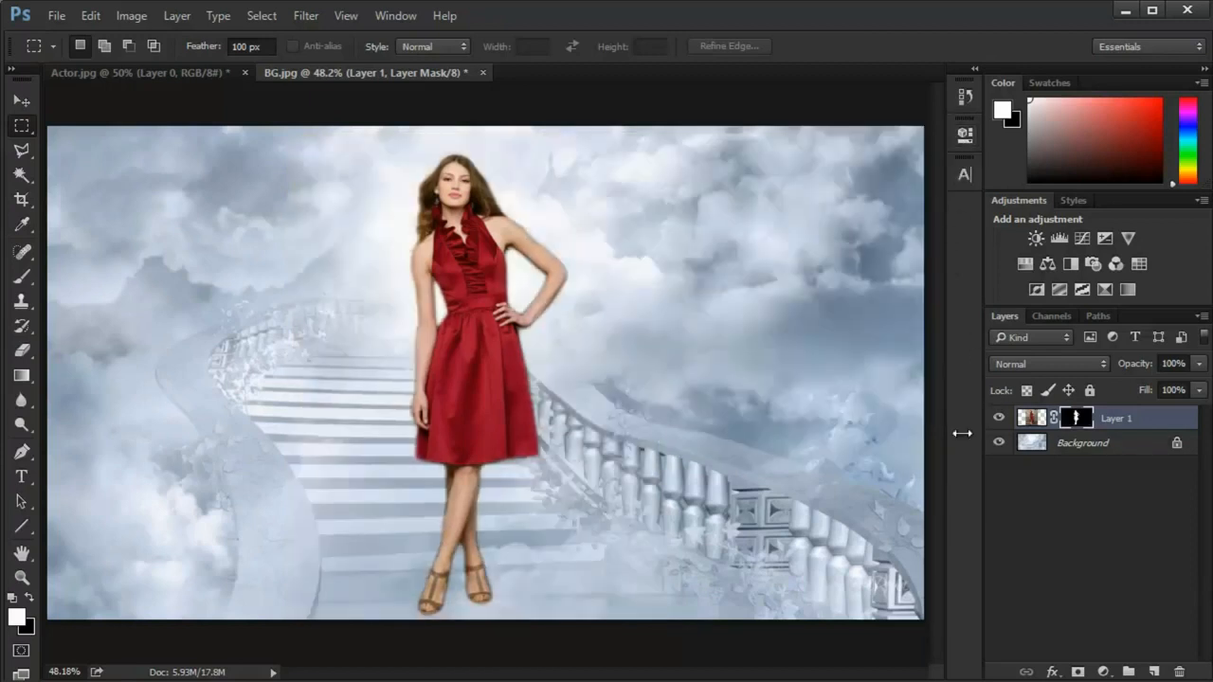